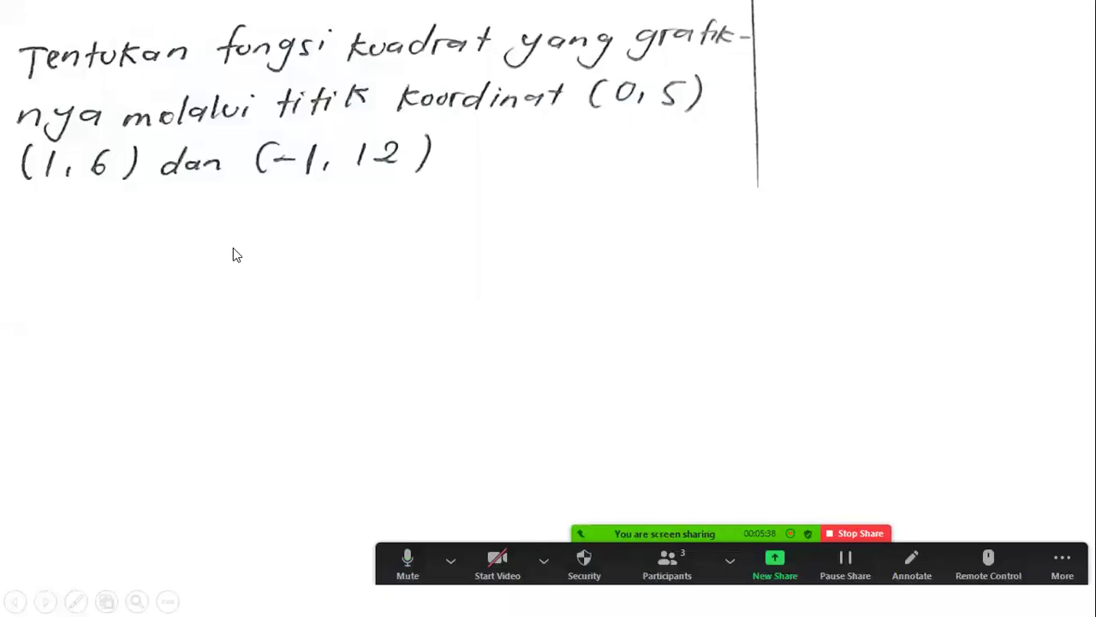
Switch to the slideshow pen and circle 'fungsi kuadrat' in red ink.
{"action": "left_click", "coordinate": [76, 600]}
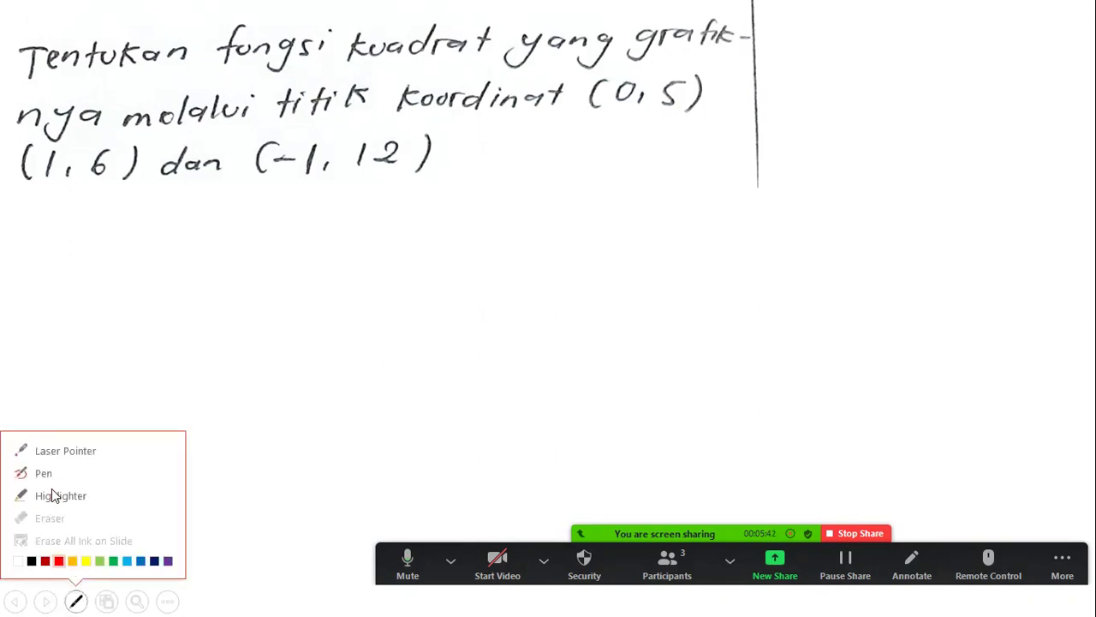
{"action": "left_click", "coordinate": [49, 474]}
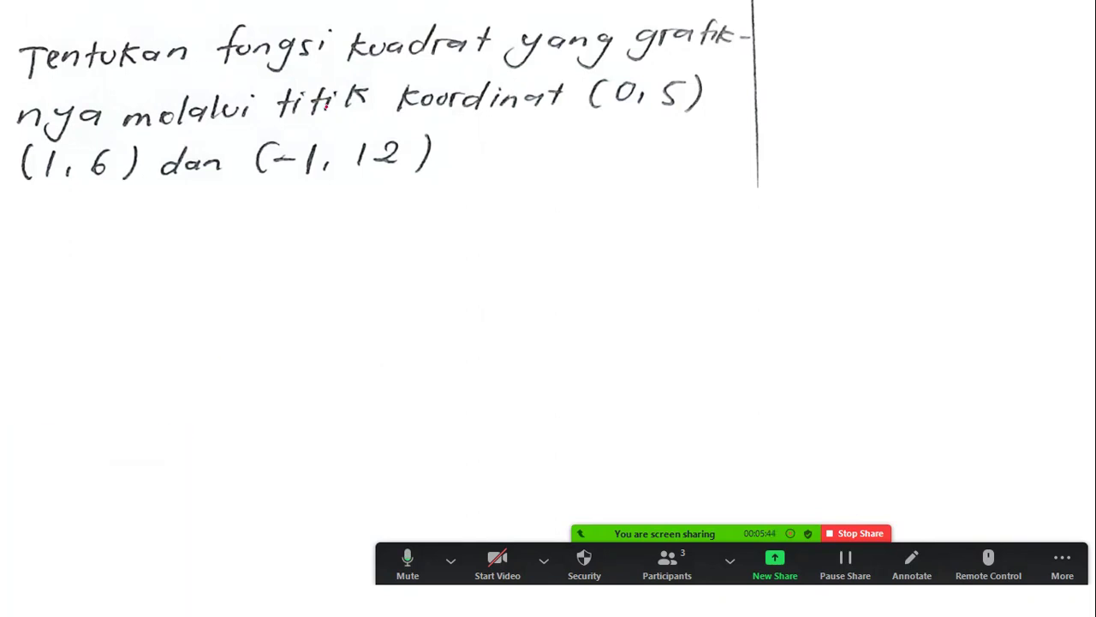
{"action": "mouse_move", "coordinate": [232, 23]}
{"action": "left_mouse_down"}
{"action": "mouse_move", "coordinate": [271, 72]}
{"action": "mouse_move", "coordinate": [230, 22]}
{"action": "left_mouse_up"}
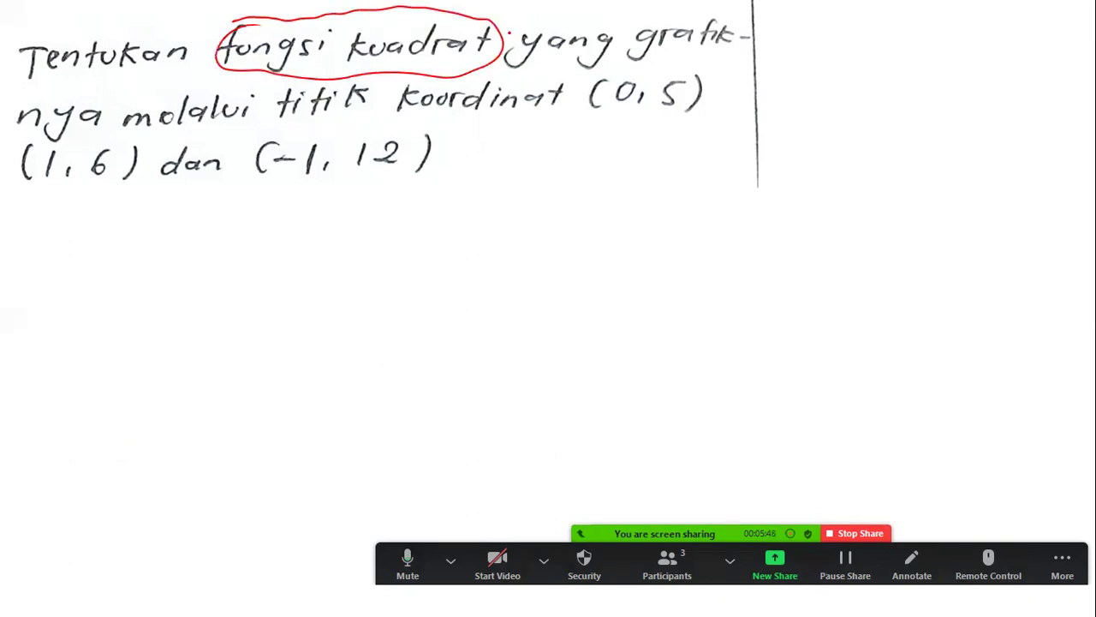
Draw an arrow from 'fungsi kuadrat' and write f(x)= beside it.
{"action": "mouse_move", "coordinate": [475, 29]}
{"action": "left_mouse_down"}
{"action": "mouse_move", "coordinate": [516, 17]}
{"action": "mouse_move", "coordinate": [528, 31]}
{"action": "left_mouse_up"}
{"action": "mouse_move", "coordinate": [550, 10]}
{"action": "left_mouse_down"}
{"action": "mouse_move", "coordinate": [553, 26]}
{"action": "mouse_move", "coordinate": [568, 26]}
{"action": "left_mouse_up"}
{"action": "mouse_move", "coordinate": [569, 16]}
{"action": "left_mouse_down"}
{"action": "mouse_move", "coordinate": [559, 26]}
{"action": "mouse_move", "coordinate": [572, 28]}
{"action": "left_mouse_up"}
{"action": "left_click_drag", "start_coordinate": [583, 17], "coordinate": [595, 18]}
{"action": "left_click_drag", "start_coordinate": [583, 22], "coordinate": [595, 22]}
{"action": "left_click_drag", "start_coordinate": [611, 13], "coordinate": [613, 24]}
Complete the general form as f(x)=ax²+bx+c after the arrow.
{"action": "left_click_drag", "start_coordinate": [617, 13], "coordinate": [629, 24]}
{"action": "left_click_drag", "start_coordinate": [629, 14], "coordinate": [616, 24]}
{"action": "left_click_drag", "start_coordinate": [632, 7], "coordinate": [656, 17]}
{"action": "left_click_drag", "start_coordinate": [661, 5], "coordinate": [665, 22]}
{"action": "left_click_drag", "start_coordinate": [672, 12], "coordinate": [682, 22]}
{"action": "left_click_drag", "start_coordinate": [681, 12], "coordinate": [671, 22]}
{"action": "left_click_drag", "start_coordinate": [689, 17], "coordinate": [701, 18]}
{"action": "mouse_move", "coordinate": [695, 11]}
{"action": "left_mouse_down"}
{"action": "mouse_move", "coordinate": [695, 24]}
{"action": "mouse_move", "coordinate": [716, 19]}
{"action": "left_mouse_up"}
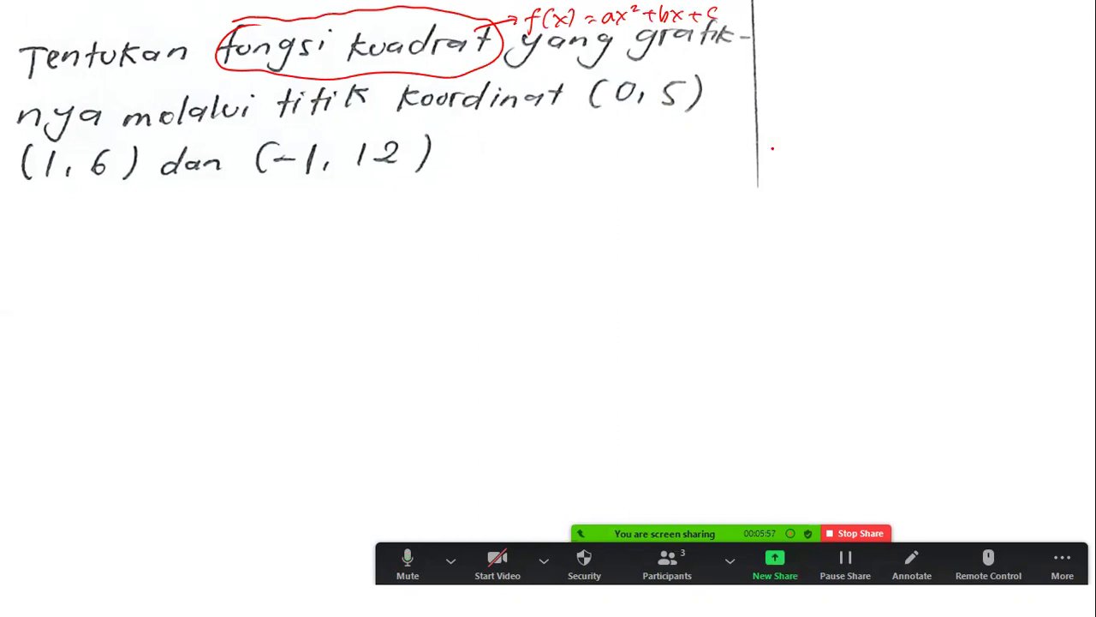
Draw an arrow from the point (0,5) and write f(0)=5 beside it.
{"action": "left_click_drag", "start_coordinate": [692, 94], "coordinate": [745, 93]}
{"action": "left_click_drag", "start_coordinate": [738, 87], "coordinate": [738, 99]}
{"action": "left_click_drag", "start_coordinate": [774, 79], "coordinate": [761, 112]}
{"action": "left_click_drag", "start_coordinate": [756, 90], "coordinate": [781, 108]}
{"action": "left_click_drag", "start_coordinate": [793, 83], "coordinate": [798, 105]}
{"action": "left_click_drag", "start_coordinate": [810, 85], "coordinate": [823, 84]}
{"action": "left_click_drag", "start_coordinate": [810, 93], "coordinate": [824, 91]}
{"action": "left_click_drag", "start_coordinate": [839, 79], "coordinate": [835, 98]}
{"action": "left_click_drag", "start_coordinate": [838, 77], "coordinate": [872, 67]}
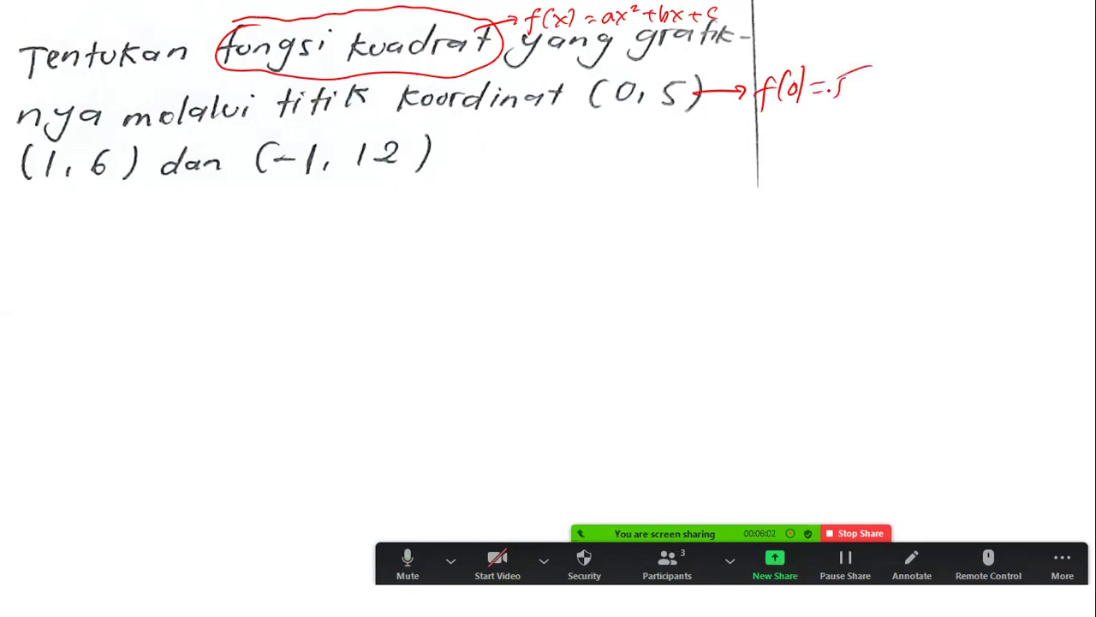
Draw a hooked arrow down from (1,6) and write f(1)=6 under it.
{"action": "mouse_move", "coordinate": [59, 181]}
{"action": "left_mouse_down"}
{"action": "mouse_move", "coordinate": [86, 209]}
{"action": "mouse_move", "coordinate": [100, 248]}
{"action": "left_mouse_up"}
{"action": "left_click_drag", "start_coordinate": [90, 222], "coordinate": [111, 218]}
{"action": "left_click_drag", "start_coordinate": [133, 211], "coordinate": [136, 235]}
{"action": "left_click_drag", "start_coordinate": [141, 209], "coordinate": [141, 238]}
{"action": "left_click_drag", "start_coordinate": [150, 218], "coordinate": [163, 217]}
{"action": "left_click_drag", "start_coordinate": [150, 225], "coordinate": [181, 224]}
Draw an arrow from (-1,12) and write f(-1)=12 beside it.
{"action": "left_click_drag", "start_coordinate": [416, 151], "coordinate": [464, 150]}
{"action": "mouse_move", "coordinate": [463, 140]}
{"action": "left_mouse_down"}
{"action": "mouse_move", "coordinate": [464, 158]}
{"action": "mouse_move", "coordinate": [495, 176]}
{"action": "left_mouse_up"}
{"action": "left_click_drag", "start_coordinate": [528, 142], "coordinate": [524, 168]}
{"action": "left_click_drag", "start_coordinate": [548, 146], "coordinate": [560, 172]}
{"action": "left_click_drag", "start_coordinate": [568, 155], "coordinate": [582, 156]}
{"action": "left_click_drag", "start_coordinate": [608, 149], "coordinate": [622, 166]}
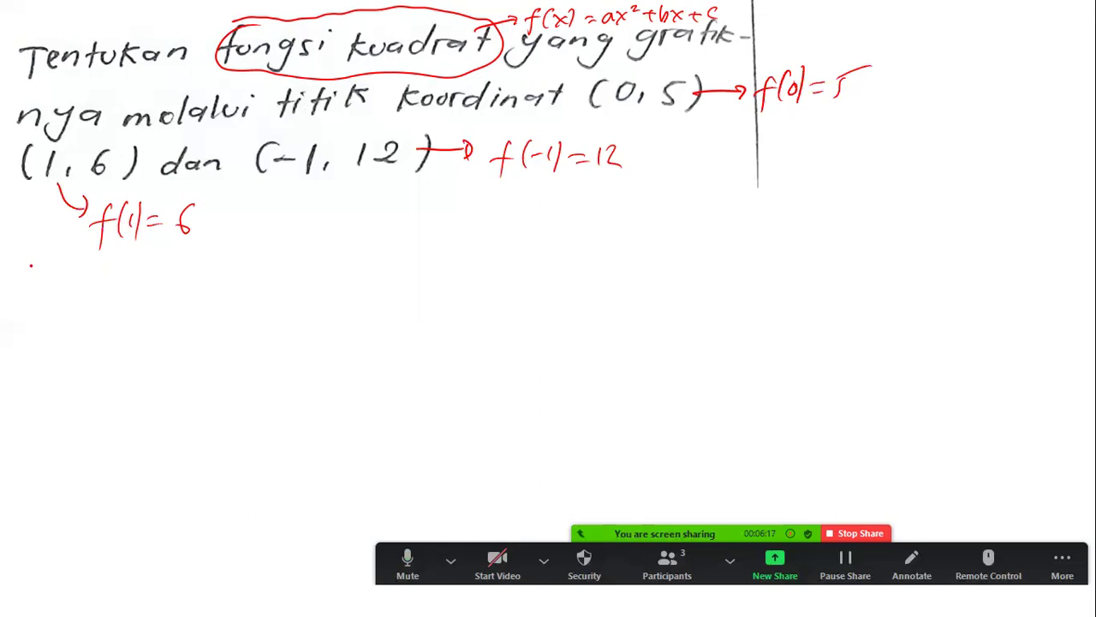
Substitute x=1 by writing a(1)²+b(1)+c= in red ink.
{"action": "left_click_drag", "start_coordinate": [30, 264], "coordinate": [31, 282]}
{"action": "mouse_move", "coordinate": [43, 257]}
{"action": "left_mouse_down"}
{"action": "mouse_move", "coordinate": [40, 289]}
{"action": "mouse_move", "coordinate": [49, 281]}
{"action": "left_mouse_up"}
{"action": "mouse_move", "coordinate": [57, 257]}
{"action": "left_mouse_down"}
{"action": "mouse_move", "coordinate": [58, 290]}
{"action": "mouse_move", "coordinate": [74, 265]}
{"action": "left_mouse_up"}
{"action": "left_click_drag", "start_coordinate": [75, 279], "coordinate": [82, 285]}
{"action": "left_click_drag", "start_coordinate": [107, 258], "coordinate": [108, 290]}
{"action": "mouse_move", "coordinate": [130, 258]}
{"action": "left_mouse_down"}
{"action": "mouse_move", "coordinate": [129, 290]}
{"action": "mouse_move", "coordinate": [142, 289]}
{"action": "left_mouse_up"}
{"action": "left_click_drag", "start_coordinate": [148, 256], "coordinate": [149, 291]}
{"action": "left_click_drag", "start_coordinate": [157, 275], "coordinate": [175, 276]}
{"action": "mouse_move", "coordinate": [197, 260]}
{"action": "left_mouse_down"}
{"action": "mouse_move", "coordinate": [194, 276]}
{"action": "mouse_move", "coordinate": [231, 262]}
{"action": "left_mouse_up"}
{"action": "left_click_drag", "start_coordinate": [216, 271], "coordinate": [250, 262]}
Finish with 6 and write the simplified line a+b+c=6 below.
{"action": "mouse_move", "coordinate": [67, 324]}
{"action": "left_mouse_down"}
{"action": "mouse_move", "coordinate": [69, 339]}
{"action": "mouse_move", "coordinate": [96, 331]}
{"action": "left_mouse_up"}
{"action": "left_click_drag", "start_coordinate": [115, 314], "coordinate": [120, 339]}
{"action": "left_click_drag", "start_coordinate": [135, 329], "coordinate": [181, 334]}
{"action": "left_click_drag", "start_coordinate": [207, 321], "coordinate": [223, 328]}
{"action": "left_click_drag", "start_coordinate": [260, 307], "coordinate": [248, 324]}
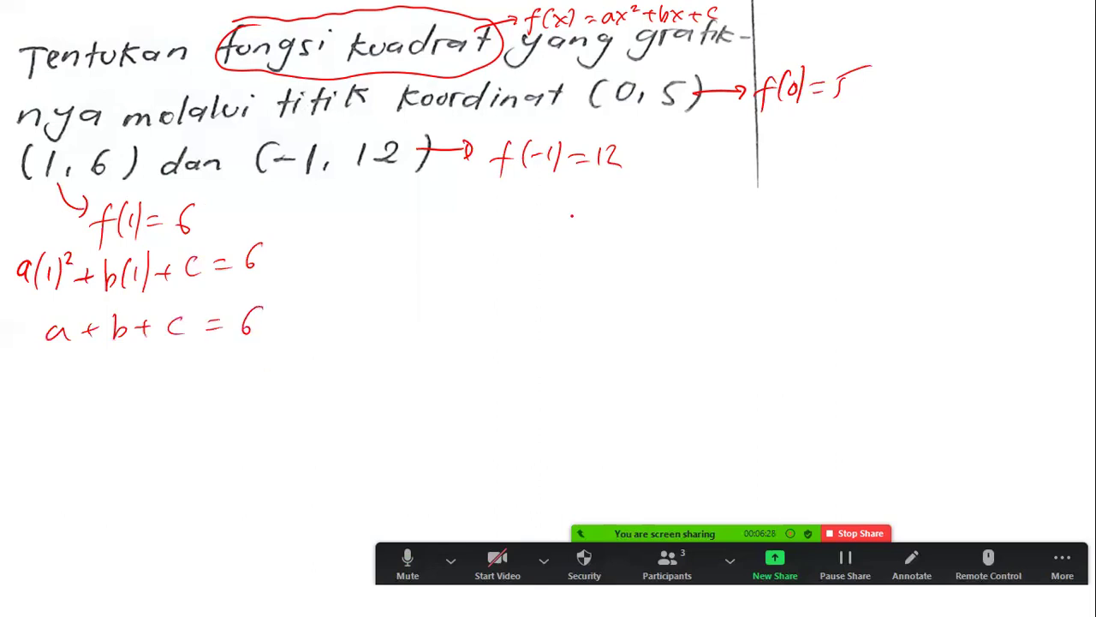
Substitute x=-1 below f(-1)=12, writing a(-1)²+b(-1)+c=12.
{"action": "left_click_drag", "start_coordinate": [478, 209], "coordinate": [482, 226]}
{"action": "mouse_move", "coordinate": [498, 197]}
{"action": "left_mouse_down"}
{"action": "mouse_move", "coordinate": [497, 233]}
{"action": "mouse_move", "coordinate": [508, 216]}
{"action": "left_mouse_up"}
{"action": "left_click_drag", "start_coordinate": [512, 204], "coordinate": [512, 224]}
{"action": "left_click_drag", "start_coordinate": [522, 195], "coordinate": [525, 229]}
{"action": "left_click_drag", "start_coordinate": [533, 190], "coordinate": [570, 219]}
{"action": "mouse_move", "coordinate": [590, 202]}
{"action": "left_mouse_down"}
{"action": "mouse_move", "coordinate": [592, 227]}
{"action": "mouse_move", "coordinate": [610, 241]}
{"action": "left_mouse_up"}
{"action": "left_click_drag", "start_coordinate": [618, 217], "coordinate": [627, 217]}
{"action": "left_click_drag", "start_coordinate": [634, 202], "coordinate": [636, 221]}
{"action": "mouse_move", "coordinate": [646, 195]}
{"action": "left_mouse_down"}
{"action": "mouse_move", "coordinate": [651, 228]}
{"action": "mouse_move", "coordinate": [684, 215]}
{"action": "left_mouse_up"}
{"action": "left_click_drag", "start_coordinate": [674, 203], "coordinate": [675, 226]}
{"action": "left_click_drag", "start_coordinate": [704, 206], "coordinate": [702, 219]}
{"action": "left_click_drag", "start_coordinate": [717, 205], "coordinate": [723, 214]}
{"action": "mouse_move", "coordinate": [742, 196]}
{"action": "left_mouse_down"}
{"action": "mouse_move", "coordinate": [743, 216]}
{"action": "mouse_move", "coordinate": [764, 222]}
{"action": "left_mouse_up"}
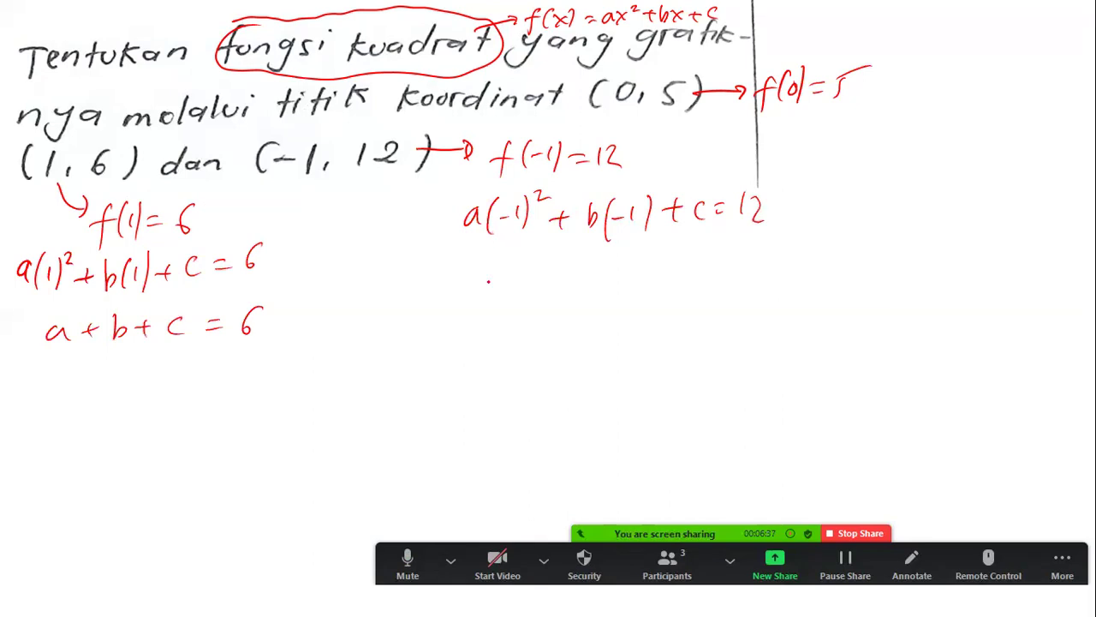
Simplify it to a−b+c=12 on the line below.
{"action": "mouse_move", "coordinate": [498, 272]}
{"action": "left_mouse_down"}
{"action": "mouse_move", "coordinate": [502, 295]}
{"action": "mouse_move", "coordinate": [556, 281]}
{"action": "left_mouse_up"}
{"action": "mouse_move", "coordinate": [566, 261]}
{"action": "left_mouse_down"}
{"action": "mouse_move", "coordinate": [567, 293]}
{"action": "mouse_move", "coordinate": [620, 277]}
{"action": "left_mouse_up"}
{"action": "mouse_move", "coordinate": [607, 267]}
{"action": "left_mouse_down"}
{"action": "mouse_move", "coordinate": [606, 289]}
{"action": "mouse_move", "coordinate": [649, 288]}
{"action": "left_mouse_up"}
{"action": "left_click_drag", "start_coordinate": [660, 273], "coordinate": [685, 280]}
{"action": "left_click_drag", "start_coordinate": [707, 255], "coordinate": [709, 280]}
{"action": "left_click_drag", "start_coordinate": [717, 260], "coordinate": [733, 279]}
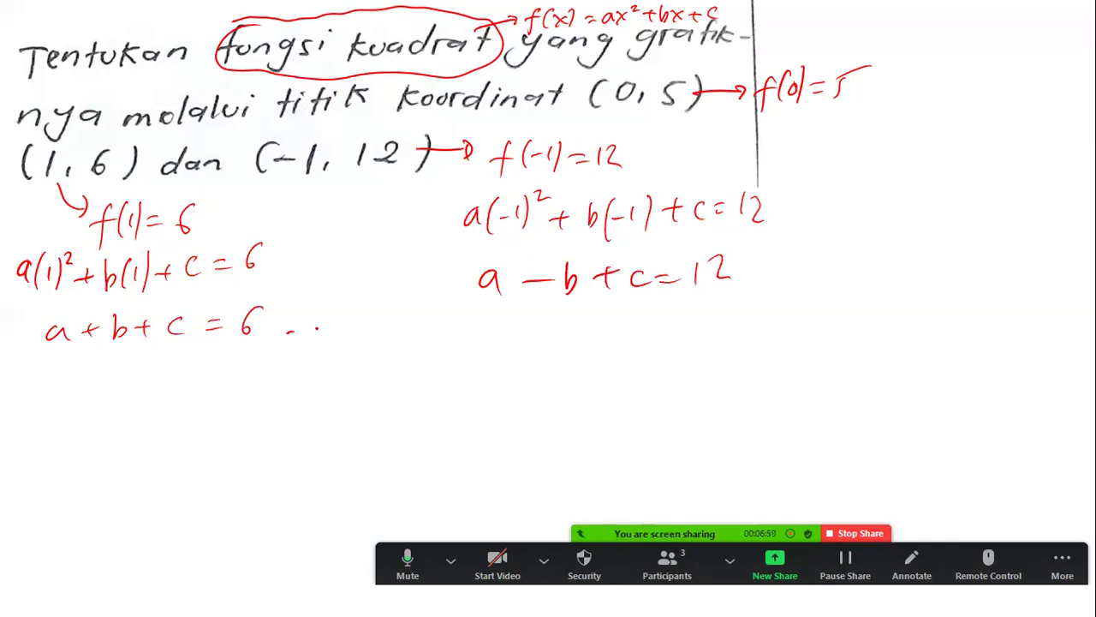
Label a+b+c=6 as equation (1) and a−b+c=12 as equation (2).
{"action": "left_click", "coordinate": [297, 335]}
{"action": "left_click", "coordinate": [305, 335]}
{"action": "left_click_drag", "start_coordinate": [334, 310], "coordinate": [331, 340]}
{"action": "left_click_drag", "start_coordinate": [346, 310], "coordinate": [350, 344]}
{"action": "left_click", "coordinate": [772, 283]}
{"action": "mouse_move", "coordinate": [792, 260]}
{"action": "left_mouse_down"}
{"action": "mouse_move", "coordinate": [790, 278]}
{"action": "mouse_move", "coordinate": [815, 283]}
{"action": "left_mouse_up"}
{"action": "left_click_drag", "start_coordinate": [821, 248], "coordinate": [822, 284]}
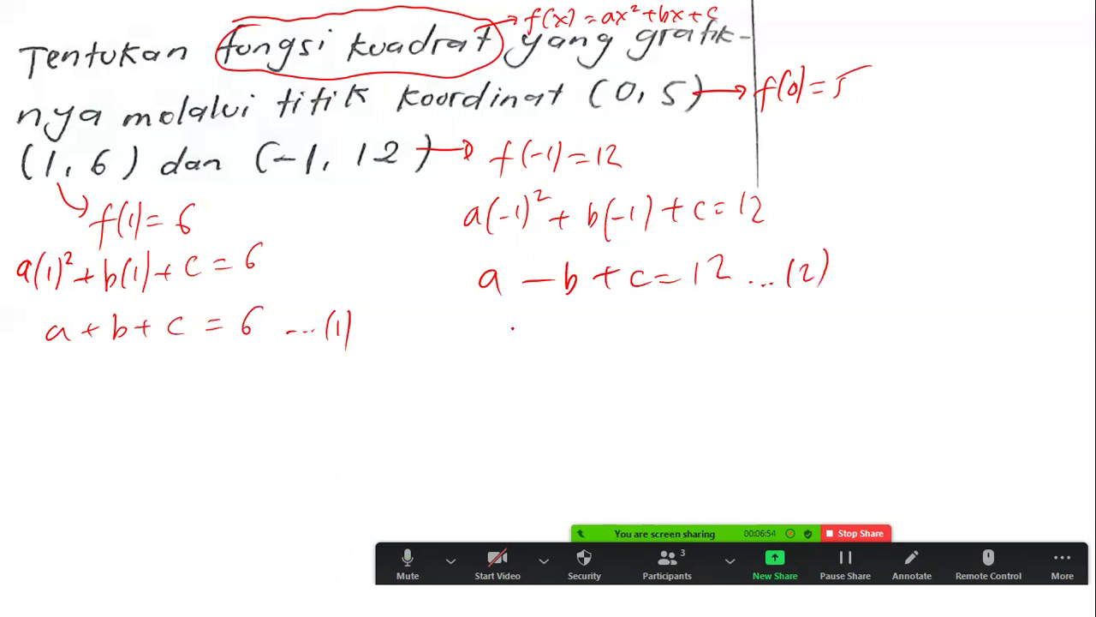
Rewrite a+b+c=6 below equation (2) with a minus sign and subtraction line.
{"action": "left_click_drag", "start_coordinate": [504, 326], "coordinate": [505, 340]}
{"action": "mouse_move", "coordinate": [521, 330]}
{"action": "left_mouse_down"}
{"action": "mouse_move", "coordinate": [544, 330]}
{"action": "mouse_move", "coordinate": [534, 339]}
{"action": "left_mouse_up"}
{"action": "left_click_drag", "start_coordinate": [554, 315], "coordinate": [558, 340]}
{"action": "mouse_move", "coordinate": [572, 327]}
{"action": "left_mouse_down"}
{"action": "mouse_move", "coordinate": [599, 323]}
{"action": "mouse_move", "coordinate": [589, 337]}
{"action": "left_mouse_up"}
{"action": "left_click_drag", "start_coordinate": [630, 323], "coordinate": [631, 337]}
{"action": "left_click_drag", "start_coordinate": [665, 322], "coordinate": [678, 322]}
{"action": "left_click_drag", "start_coordinate": [666, 331], "coordinate": [680, 330]}
{"action": "left_click_drag", "start_coordinate": [733, 307], "coordinate": [724, 332]}
{"action": "mouse_move", "coordinate": [584, 352]}
{"action": "left_mouse_down"}
{"action": "mouse_move", "coordinate": [817, 358]}
{"action": "mouse_move", "coordinate": [808, 332]}
{"action": "left_mouse_up"}
{"action": "left_click_drag", "start_coordinate": [585, 352], "coordinate": [411, 357]}
Write the subtraction result -2b=6 below the line.
{"action": "left_click", "coordinate": [690, 412]}
{"action": "mouse_move", "coordinate": [734, 375]}
{"action": "left_mouse_down"}
{"action": "mouse_move", "coordinate": [712, 410]}
{"action": "mouse_move", "coordinate": [692, 406]}
{"action": "left_mouse_up"}
{"action": "left_click_drag", "start_coordinate": [671, 414], "coordinate": [692, 415]}
{"action": "left_click_drag", "start_coordinate": [589, 399], "coordinate": [604, 400]}
{"action": "left_click_drag", "start_coordinate": [618, 394], "coordinate": [635, 409]}
{"action": "left_click_drag", "start_coordinate": [641, 380], "coordinate": [651, 416]}
Solve for b, writing b = 6/-2 = -3.
{"action": "mouse_move", "coordinate": [648, 439]}
{"action": "left_mouse_down"}
{"action": "mouse_move", "coordinate": [656, 468]}
{"action": "mouse_move", "coordinate": [684, 454]}
{"action": "left_mouse_up"}
{"action": "left_click_drag", "start_coordinate": [672, 463], "coordinate": [684, 462]}
{"action": "left_click_drag", "start_coordinate": [720, 438], "coordinate": [713, 461]}
{"action": "mouse_move", "coordinate": [704, 481]}
{"action": "left_mouse_down"}
{"action": "mouse_move", "coordinate": [735, 491]}
{"action": "mouse_move", "coordinate": [761, 456]}
{"action": "left_mouse_up"}
{"action": "left_click_drag", "start_coordinate": [748, 465], "coordinate": [760, 465]}
{"action": "left_click_drag", "start_coordinate": [774, 463], "coordinate": [787, 463]}
{"action": "left_click_drag", "start_coordinate": [803, 446], "coordinate": [805, 472]}
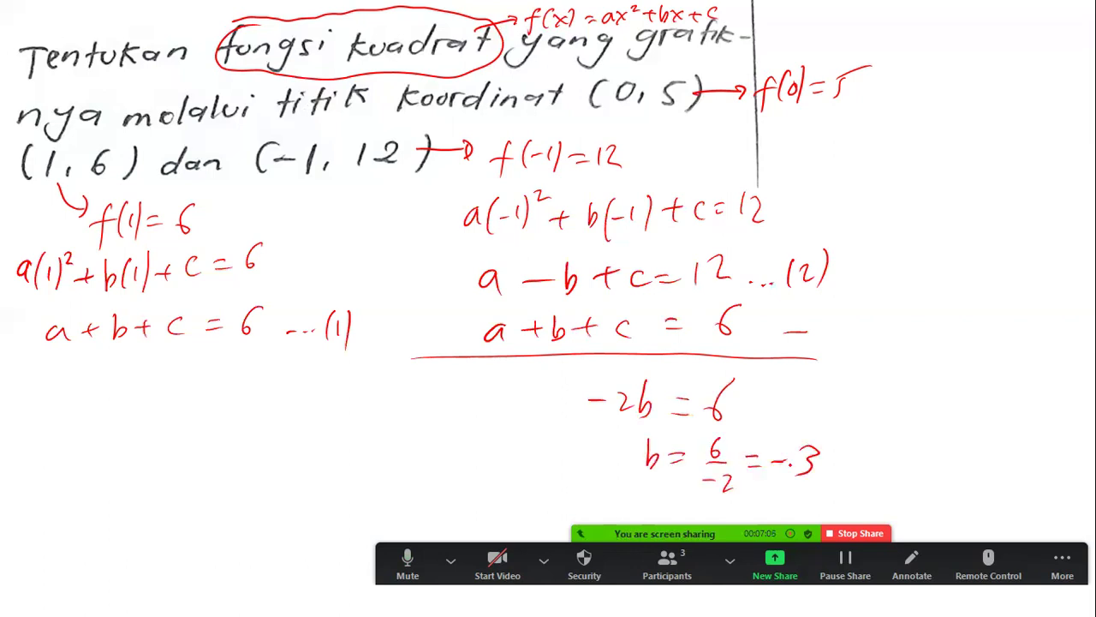
Draw an arrow from f(0)=5 and begin writing a(0)²+b.
{"action": "left_click_drag", "start_coordinate": [863, 86], "coordinate": [916, 85]}
{"action": "mouse_move", "coordinate": [905, 77]}
{"action": "left_mouse_down"}
{"action": "mouse_move", "coordinate": [906, 96]}
{"action": "mouse_move", "coordinate": [926, 105]}
{"action": "left_mouse_up"}
{"action": "mouse_move", "coordinate": [950, 69]}
{"action": "left_mouse_down"}
{"action": "mouse_move", "coordinate": [947, 101]}
{"action": "mouse_move", "coordinate": [952, 81]}
{"action": "left_mouse_up"}
{"action": "left_click_drag", "start_coordinate": [958, 72], "coordinate": [959, 100]}
{"action": "left_click_drag", "start_coordinate": [967, 67], "coordinate": [974, 91]}
{"action": "left_click_drag", "start_coordinate": [987, 73], "coordinate": [1002, 97]}
Complete the substitution as a(0)²+b(0)+c=5.
{"action": "left_click_drag", "start_coordinate": [1015, 81], "coordinate": [1019, 102]}
{"action": "left_click_drag", "start_coordinate": [1026, 86], "coordinate": [1038, 86]}
{"action": "left_click_drag", "start_coordinate": [1032, 79], "coordinate": [1032, 96]}
{"action": "mouse_move", "coordinate": [1054, 82]}
{"action": "left_mouse_down"}
{"action": "mouse_move", "coordinate": [1051, 98]}
{"action": "mouse_move", "coordinate": [1074, 85]}
{"action": "left_mouse_up"}
{"action": "left_click_drag", "start_coordinate": [1064, 92], "coordinate": [1074, 91]}
{"action": "left_click_drag", "start_coordinate": [1078, 79], "coordinate": [1076, 89]}
{"action": "left_click_drag", "start_coordinate": [1076, 89], "coordinate": [1081, 98]}
{"action": "left_click_drag", "start_coordinate": [1079, 79], "coordinate": [1087, 79]}
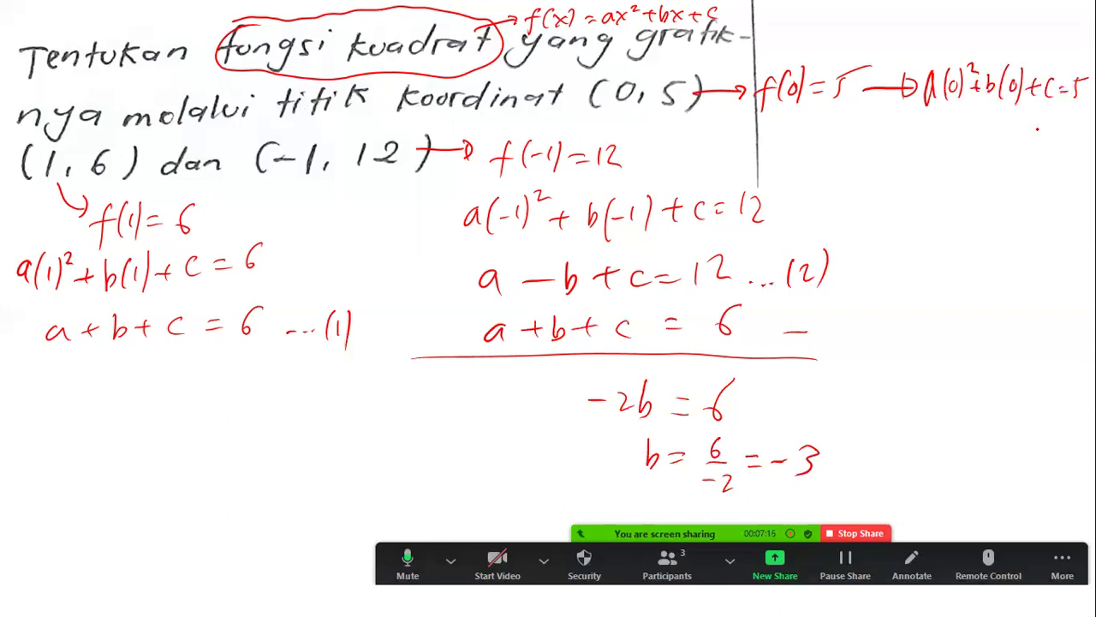
Write c=5 below the expression and touch up the zero in b(0).
{"action": "left_click_drag", "start_coordinate": [1015, 150], "coordinate": [1018, 166]}
{"action": "left_click_drag", "start_coordinate": [1026, 152], "coordinate": [1038, 152]}
{"action": "left_click_drag", "start_coordinate": [1026, 158], "coordinate": [1052, 163]}
{"action": "left_click_drag", "start_coordinate": [1054, 137], "coordinate": [1077, 131]}
{"action": "left_click_drag", "start_coordinate": [1005, 77], "coordinate": [1002, 84]}
Label b = -3 as equation (4) and c = 5 as equation (5).
{"action": "left_click", "coordinate": [847, 468]}
{"action": "left_click", "coordinate": [861, 468]}
{"action": "left_click_drag", "start_coordinate": [885, 450], "coordinate": [880, 472]}
{"action": "left_click_drag", "start_coordinate": [897, 451], "coordinate": [909, 467]}
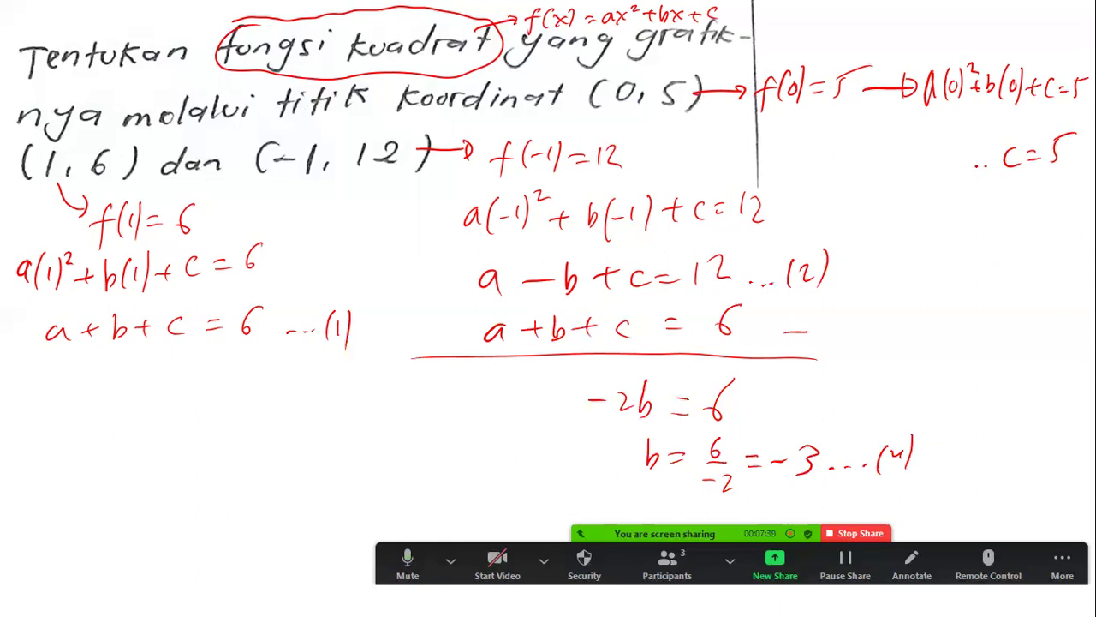
{"action": "mouse_move", "coordinate": [956, 144]}
{"action": "left_mouse_down"}
{"action": "mouse_move", "coordinate": [945, 174]}
{"action": "mouse_move", "coordinate": [962, 175]}
{"action": "mouse_move", "coordinate": [934, 175]}
{"action": "left_mouse_up"}
Substitute b and c into equation (1), writing a + (-3) + 5 = 6.
{"action": "left_click_drag", "start_coordinate": [60, 366], "coordinate": [61, 382]}
{"action": "left_click_drag", "start_coordinate": [74, 373], "coordinate": [94, 373]}
{"action": "mouse_move", "coordinate": [84, 363]}
{"action": "left_mouse_down"}
{"action": "mouse_move", "coordinate": [84, 384]}
{"action": "mouse_move", "coordinate": [112, 385]}
{"action": "left_mouse_up"}
{"action": "left_click_drag", "start_coordinate": [120, 372], "coordinate": [147, 384]}
{"action": "mouse_move", "coordinate": [154, 354]}
{"action": "left_mouse_down"}
{"action": "mouse_move", "coordinate": [156, 389]}
{"action": "mouse_move", "coordinate": [183, 374]}
{"action": "left_mouse_up"}
{"action": "mouse_move", "coordinate": [175, 363]}
{"action": "left_mouse_down"}
{"action": "mouse_move", "coordinate": [175, 383]}
{"action": "mouse_move", "coordinate": [196, 384]}
{"action": "left_mouse_up"}
{"action": "left_click_drag", "start_coordinate": [198, 363], "coordinate": [216, 363]}
{"action": "left_click_drag", "start_coordinate": [230, 366], "coordinate": [247, 378]}
{"action": "left_click_drag", "start_coordinate": [269, 358], "coordinate": [258, 372]}
Simplify the substitution to a + 2 = 6.
{"action": "left_click_drag", "start_coordinate": [149, 421], "coordinate": [154, 428]}
{"action": "left_click_drag", "start_coordinate": [167, 424], "coordinate": [185, 424]}
{"action": "left_click_drag", "start_coordinate": [176, 416], "coordinate": [177, 433]}
{"action": "left_click_drag", "start_coordinate": [198, 409], "coordinate": [208, 429]}
{"action": "left_click_drag", "start_coordinate": [229, 412], "coordinate": [247, 412]}
{"action": "left_click_drag", "start_coordinate": [230, 422], "coordinate": [249, 422]}
{"action": "left_click_drag", "start_coordinate": [268, 407], "coordinate": [259, 420]}
Solve for a, writing a = 6 - 2 = 4.
{"action": "mouse_move", "coordinate": [220, 461]}
{"action": "left_mouse_down"}
{"action": "mouse_move", "coordinate": [222, 475]}
{"action": "mouse_move", "coordinate": [243, 459]}
{"action": "left_mouse_up"}
{"action": "left_click_drag", "start_coordinate": [228, 469], "coordinate": [245, 469]}
{"action": "left_click_drag", "start_coordinate": [269, 452], "coordinate": [260, 471]}
{"action": "left_click_drag", "start_coordinate": [278, 462], "coordinate": [288, 463]}
{"action": "mouse_move", "coordinate": [297, 456]}
{"action": "left_mouse_down"}
{"action": "mouse_move", "coordinate": [315, 472]}
{"action": "mouse_move", "coordinate": [375, 469]}
{"action": "left_mouse_up"}
{"action": "left_click_drag", "start_coordinate": [371, 453], "coordinate": [371, 478]}
Write the final function f(x) = 4x² - 3x + 5 at the bottom-left of the slide.
{"action": "left_click_drag", "start_coordinate": [52, 517], "coordinate": [31, 560]}
{"action": "mouse_move", "coordinate": [35, 536]}
{"action": "left_mouse_down"}
{"action": "mouse_move", "coordinate": [55, 533]}
{"action": "mouse_move", "coordinate": [57, 558]}
{"action": "left_mouse_up"}
{"action": "left_click_drag", "start_coordinate": [67, 530], "coordinate": [89, 550]}
{"action": "left_click_drag", "start_coordinate": [104, 534], "coordinate": [120, 534]}
{"action": "mouse_move", "coordinate": [140, 529]}
{"action": "left_mouse_down"}
{"action": "mouse_move", "coordinate": [146, 551]}
{"action": "mouse_move", "coordinate": [171, 552]}
{"action": "mouse_move", "coordinate": [190, 529]}
{"action": "mouse_move", "coordinate": [208, 539]}
{"action": "left_mouse_up"}
{"action": "mouse_move", "coordinate": [210, 527]}
{"action": "left_mouse_down"}
{"action": "mouse_move", "coordinate": [211, 544]}
{"action": "mouse_move", "coordinate": [243, 546]}
{"action": "left_mouse_up"}
{"action": "mouse_move", "coordinate": [243, 526]}
{"action": "left_mouse_down"}
{"action": "mouse_move", "coordinate": [227, 547]}
{"action": "mouse_move", "coordinate": [272, 529]}
{"action": "mouse_move", "coordinate": [260, 542]}
{"action": "mouse_move", "coordinate": [279, 542]}
{"action": "left_mouse_up"}
{"action": "left_click_drag", "start_coordinate": [294, 517], "coordinate": [310, 515]}
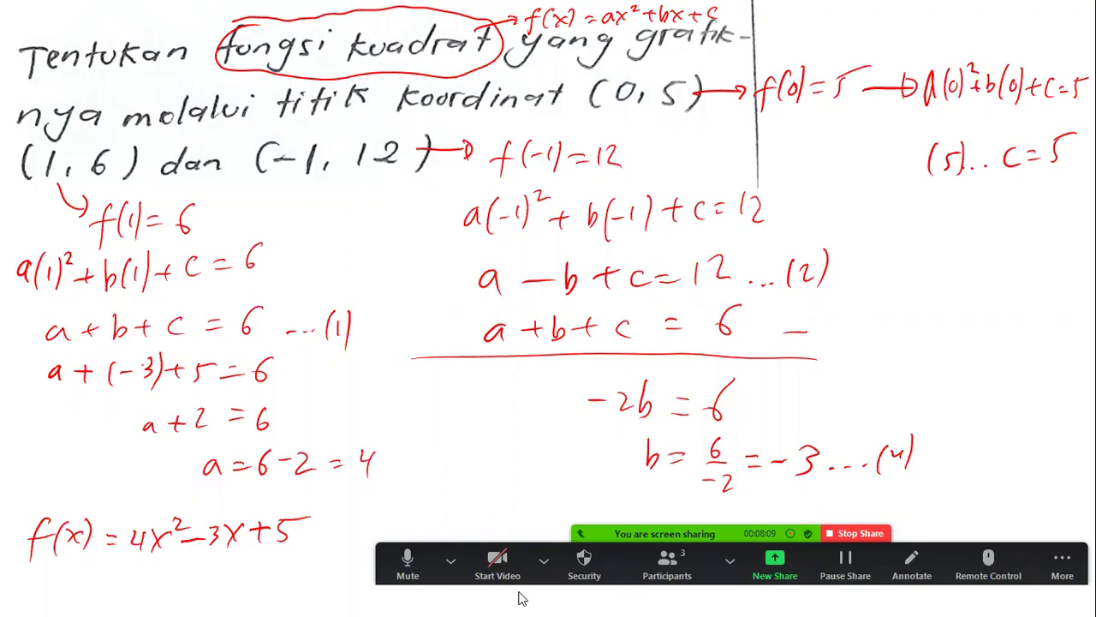
{"action": "key", "text": "super"}
Send the annotated solution image in the WhatsApp class chat, then launch Excel.
{"action": "left_click", "coordinate": [533, 599]}
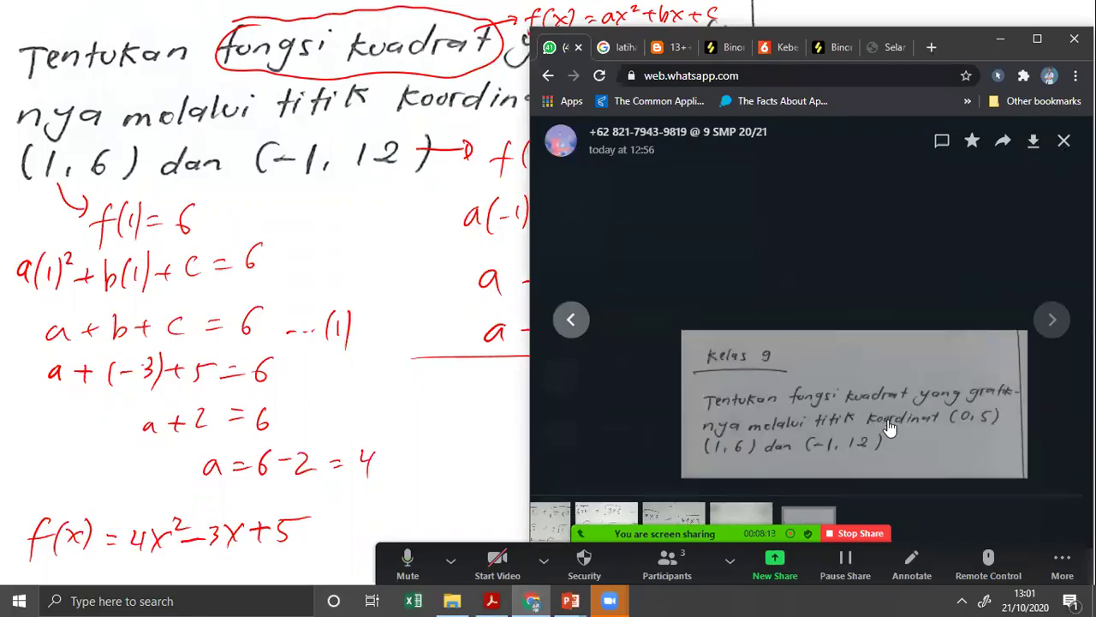
{"action": "key", "text": "Escape"}
{"action": "left_click_drag", "start_coordinate": [936, 523], "coordinate": [913, 351]}
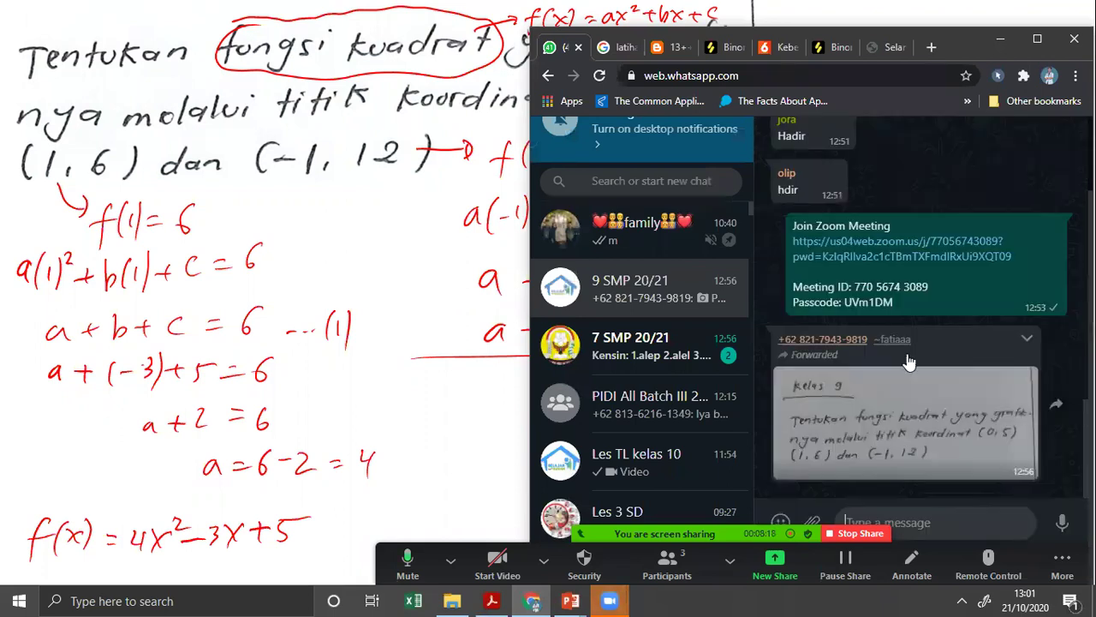
{"action": "mouse_move", "coordinate": [932, 402]}
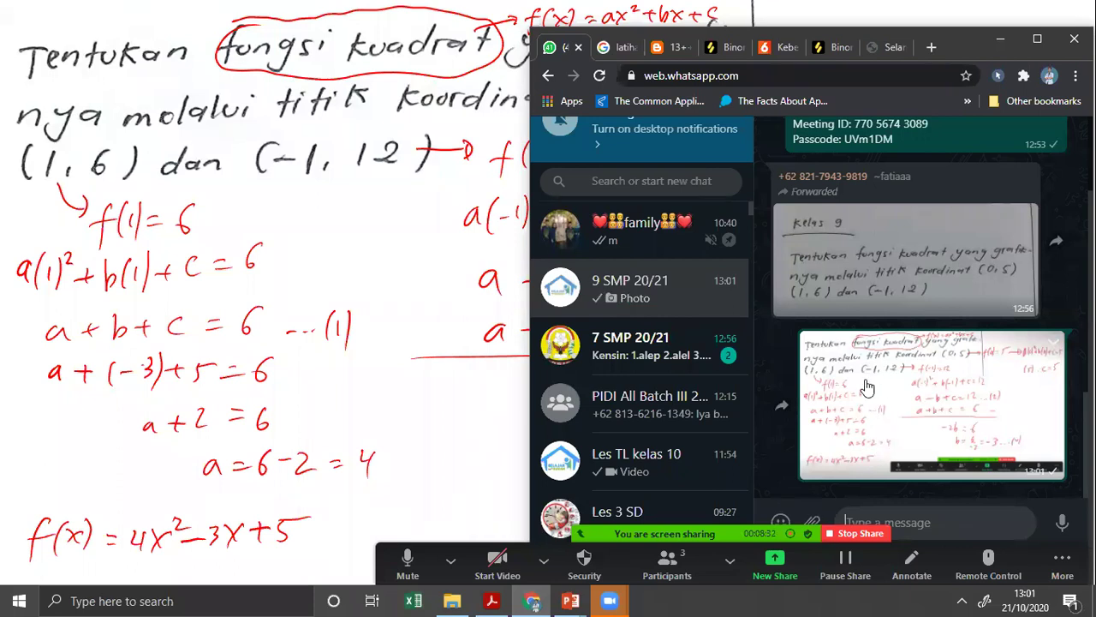
{"action": "left_click", "coordinate": [432, 572]}
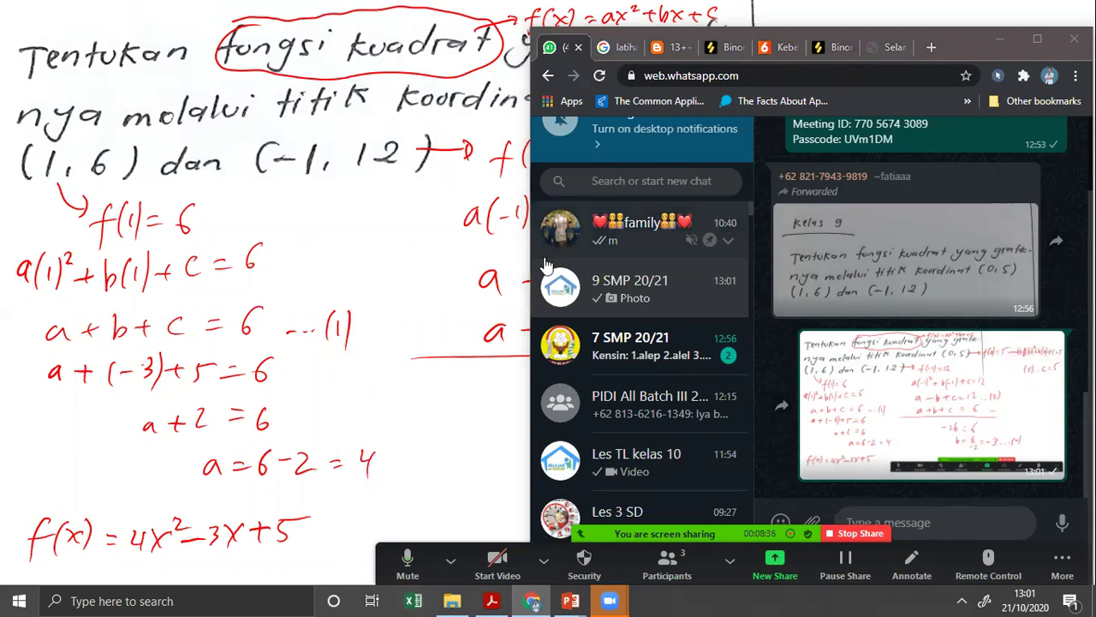
{"action": "left_click", "coordinate": [414, 600]}
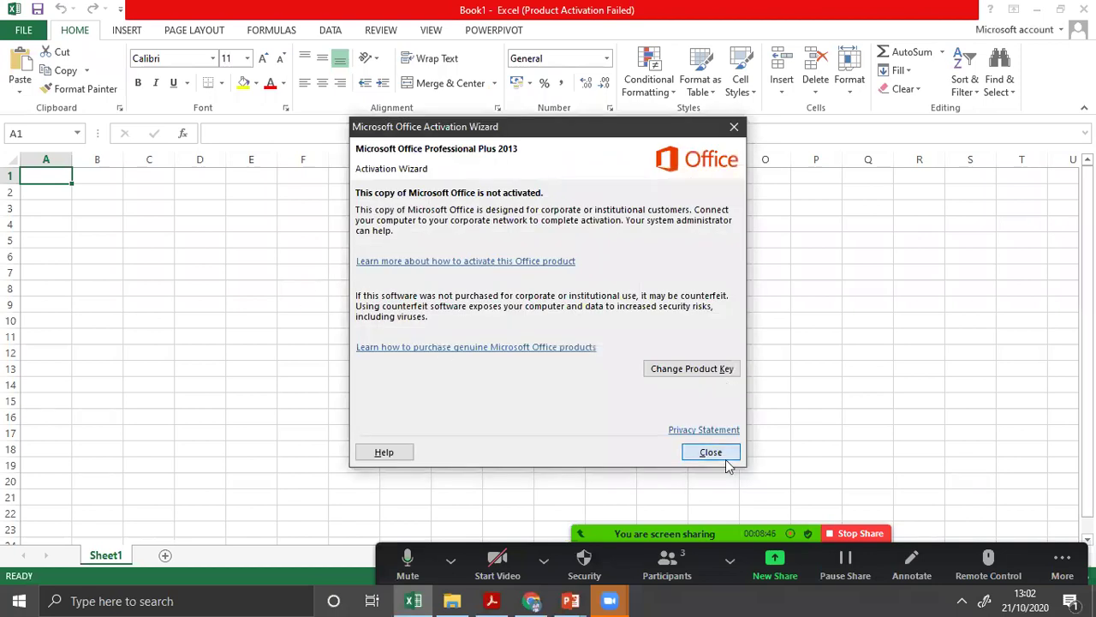
Dismiss the Office activation notice, move Excel left, and open the solution photo full-size.
{"action": "left_click", "coordinate": [707, 450]}
{"action": "mouse_move", "coordinate": [524, 12]}
{"action": "left_mouse_down"}
{"action": "mouse_move", "coordinate": [412, 38]}
{"action": "mouse_move", "coordinate": [447, 36]}
{"action": "left_mouse_up"}
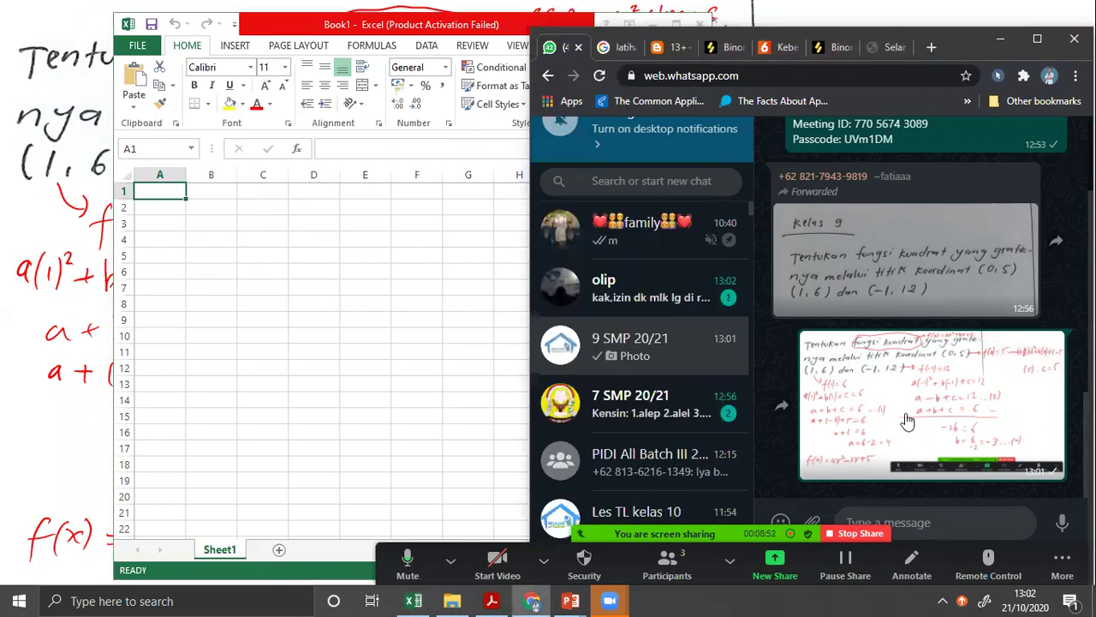
{"action": "left_click", "coordinate": [899, 417]}
{"action": "left_click", "coordinate": [892, 418]}
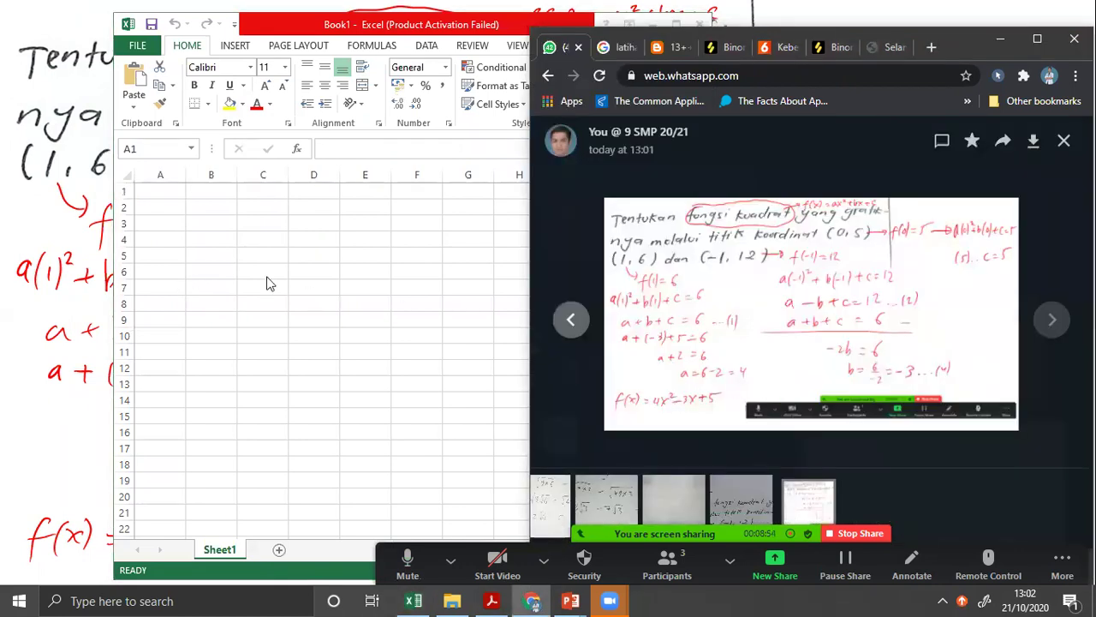
{"action": "left_click", "coordinate": [159, 193]}
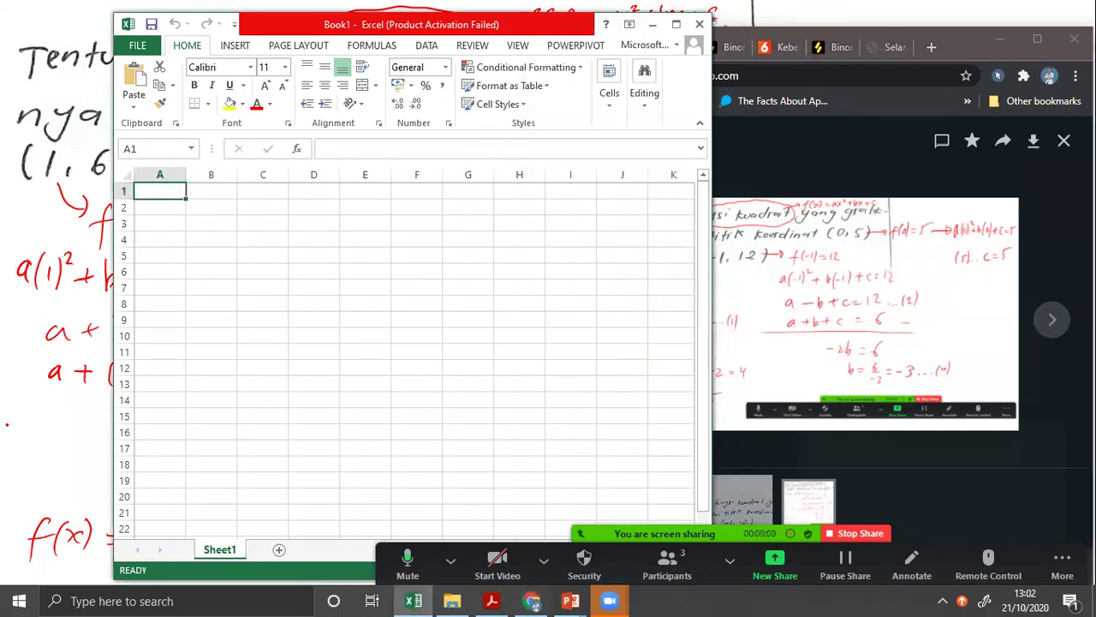
Place the WhatsApp photo beside Excel, zoom the sheet, and dismiss the waiting-room notification.
{"action": "key", "text": "alt+Tab"}
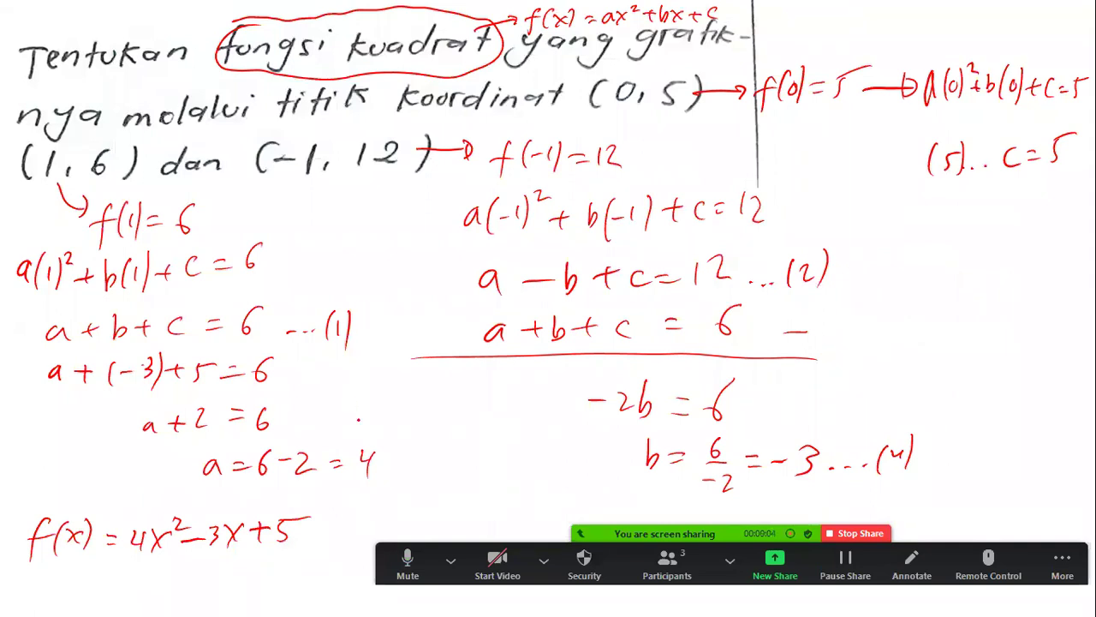
{"action": "key", "text": "super"}
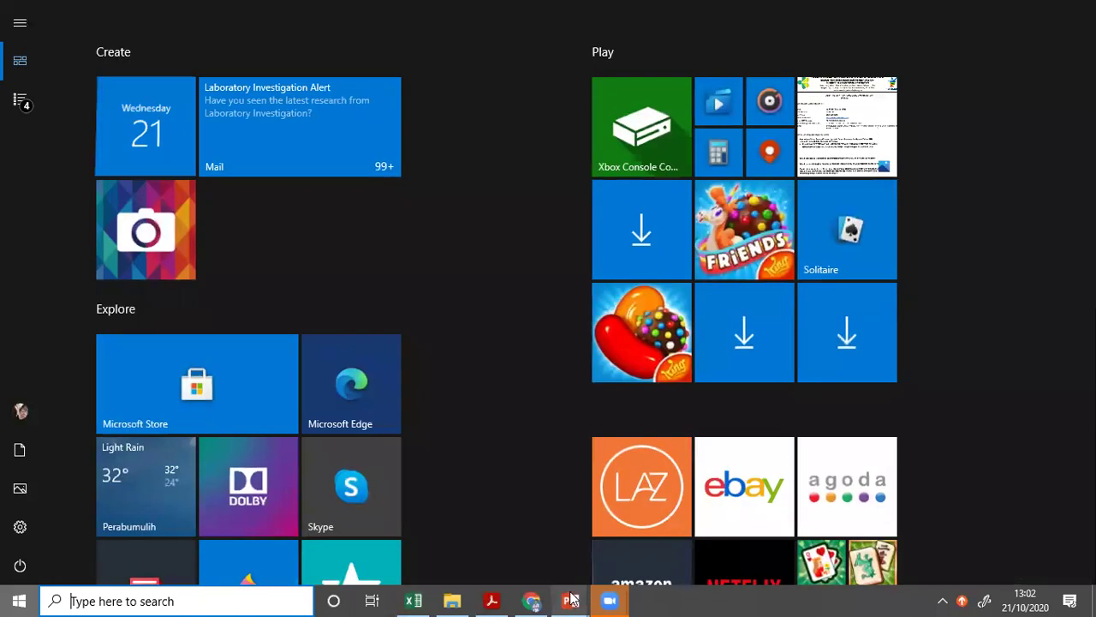
{"action": "mouse_move", "coordinate": [571, 601]}
{"action": "key", "text": "Escape"}
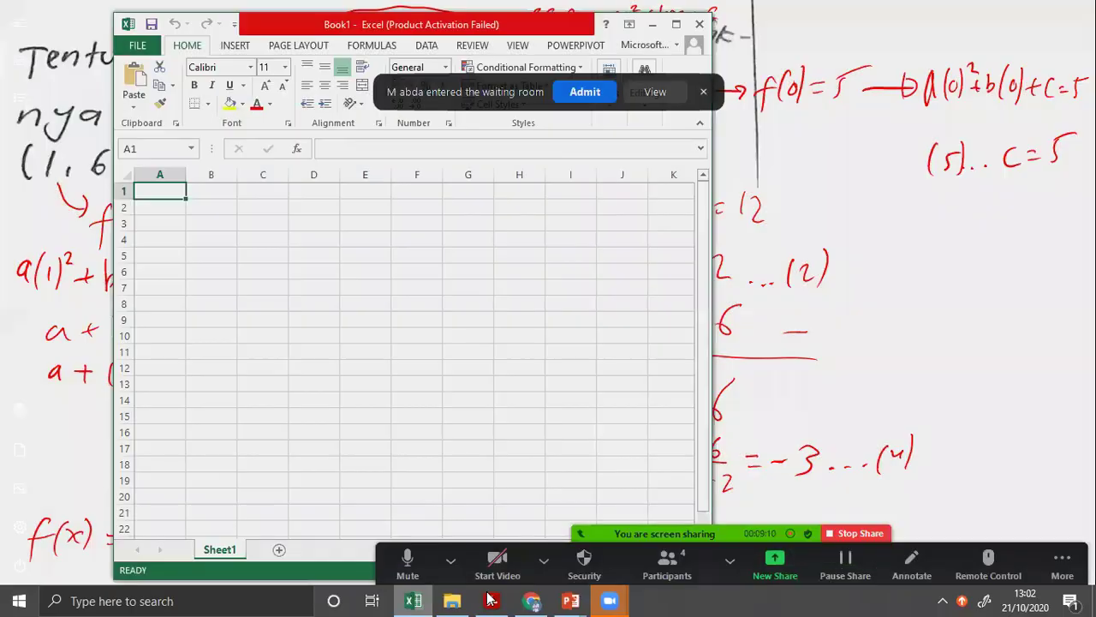
{"action": "left_click", "coordinate": [531, 600]}
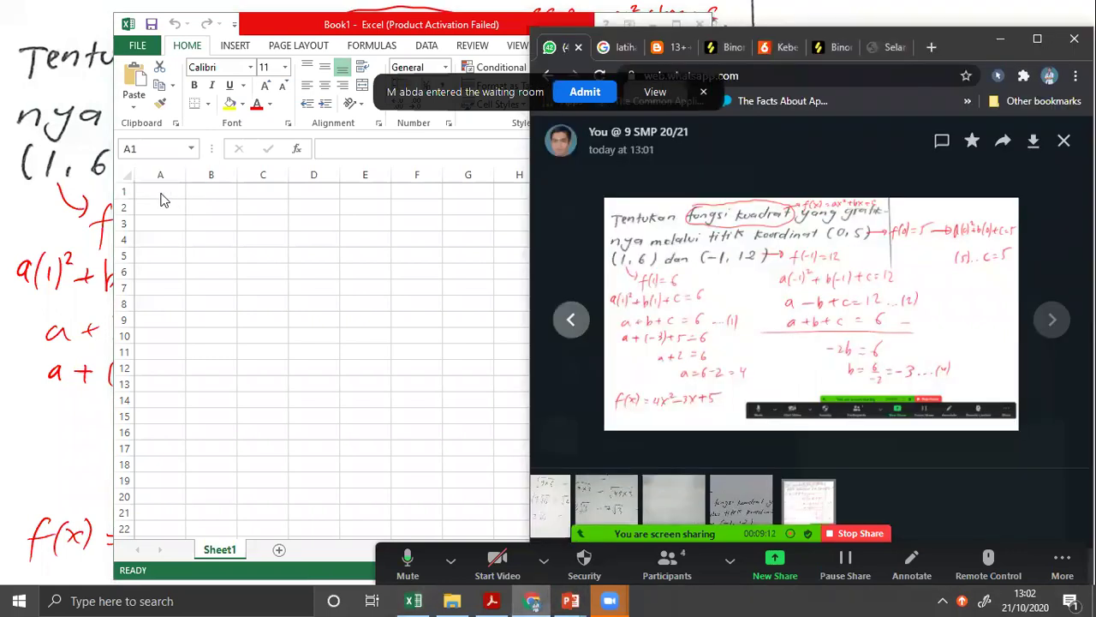
{"action": "left_click", "coordinate": [160, 195]}
{"action": "scroll", "coordinate": [205, 276], "scroll_direction": "up", "scroll_amount": 5, "text": "ctrl"}
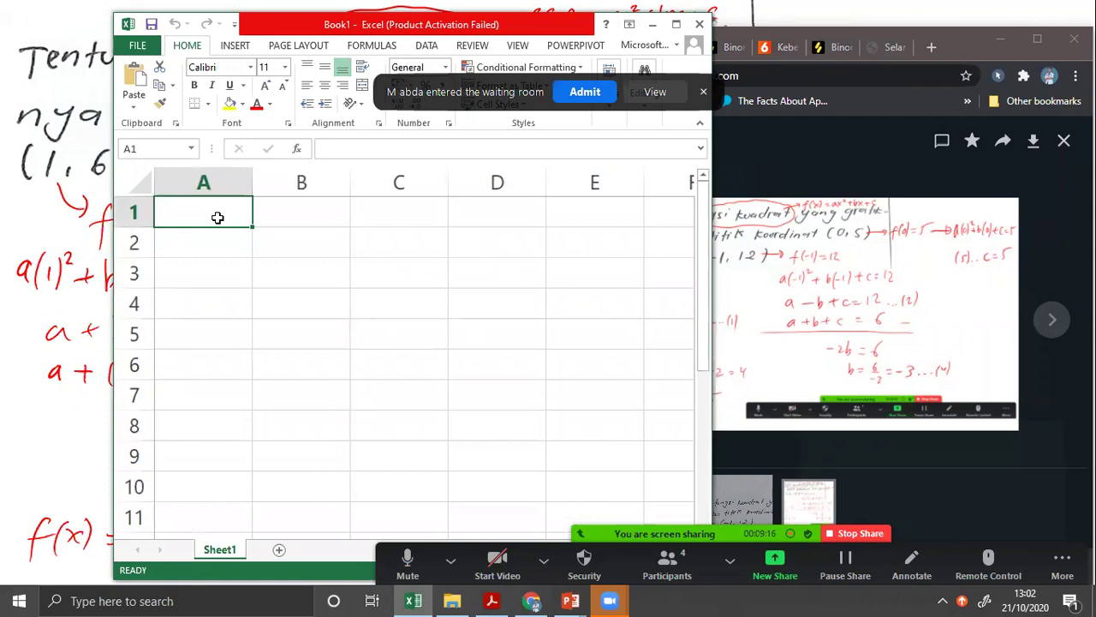
{"action": "left_click", "coordinate": [602, 92]}
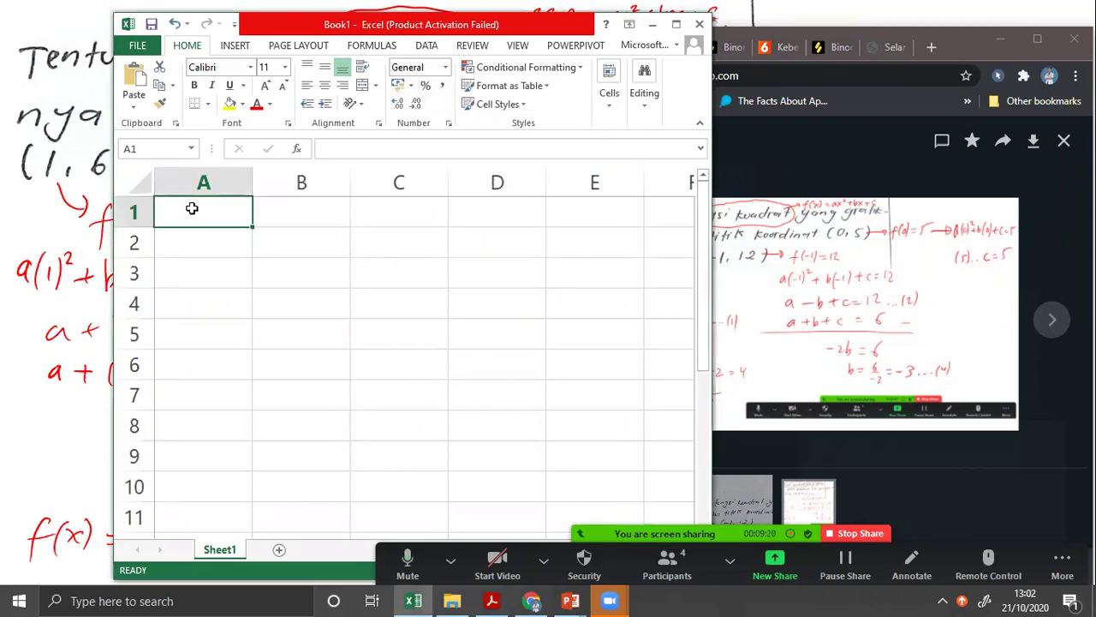
Enter the headings x in A1 and 4x^2 in B1.
{"action": "type", "text": "x"}
{"action": "left_click", "coordinate": [289, 222]}
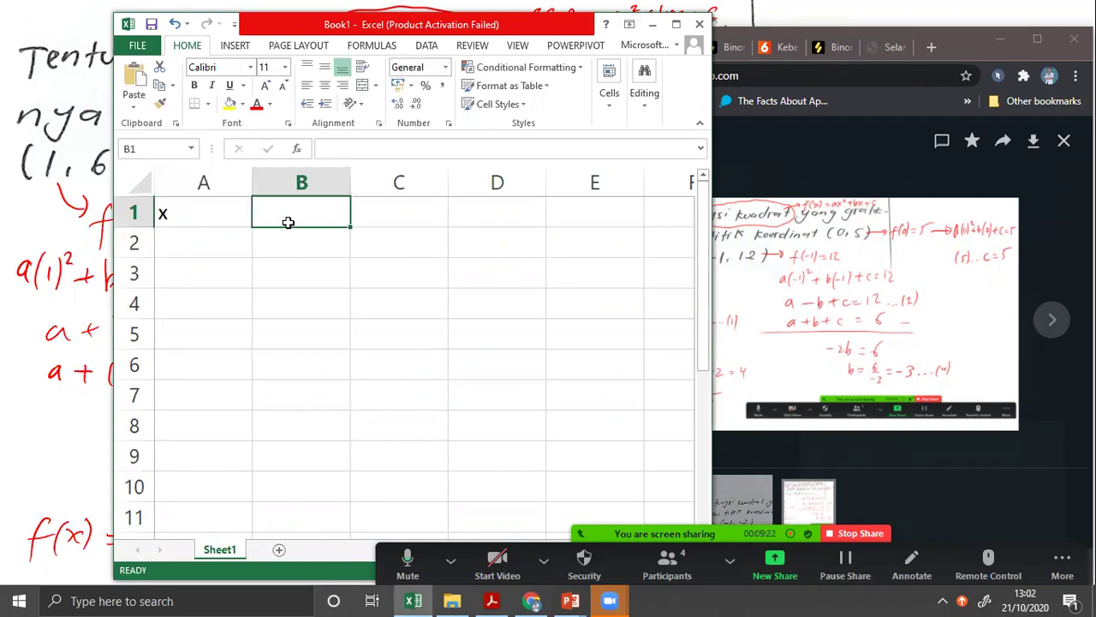
{"action": "type", "text": "4x"}
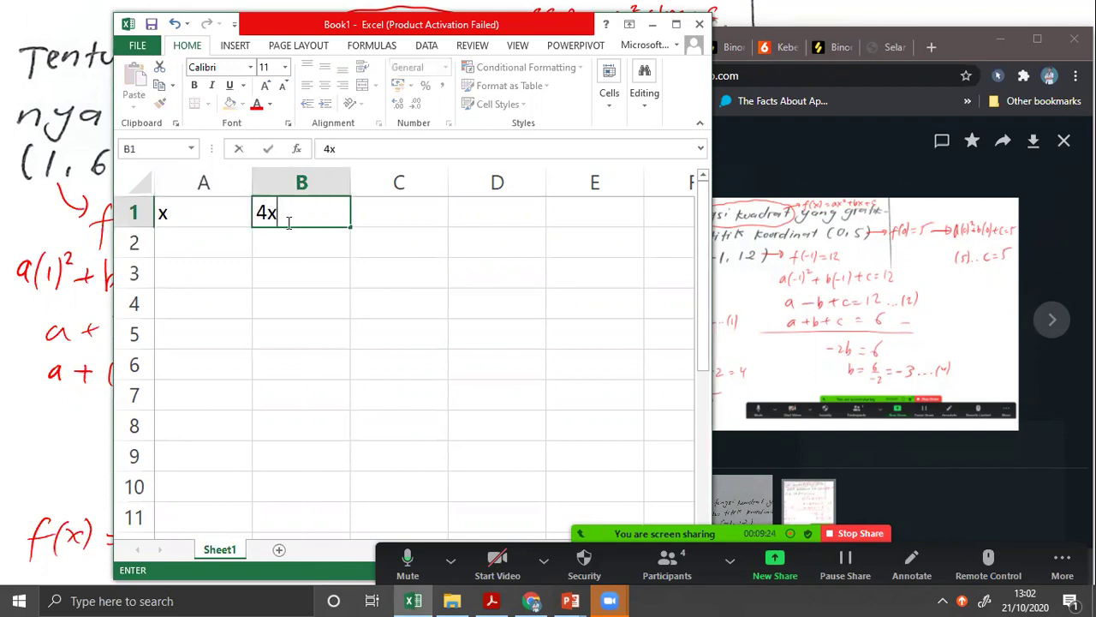
{"action": "type", "text": "^2"}
{"action": "key", "text": "Tab"}
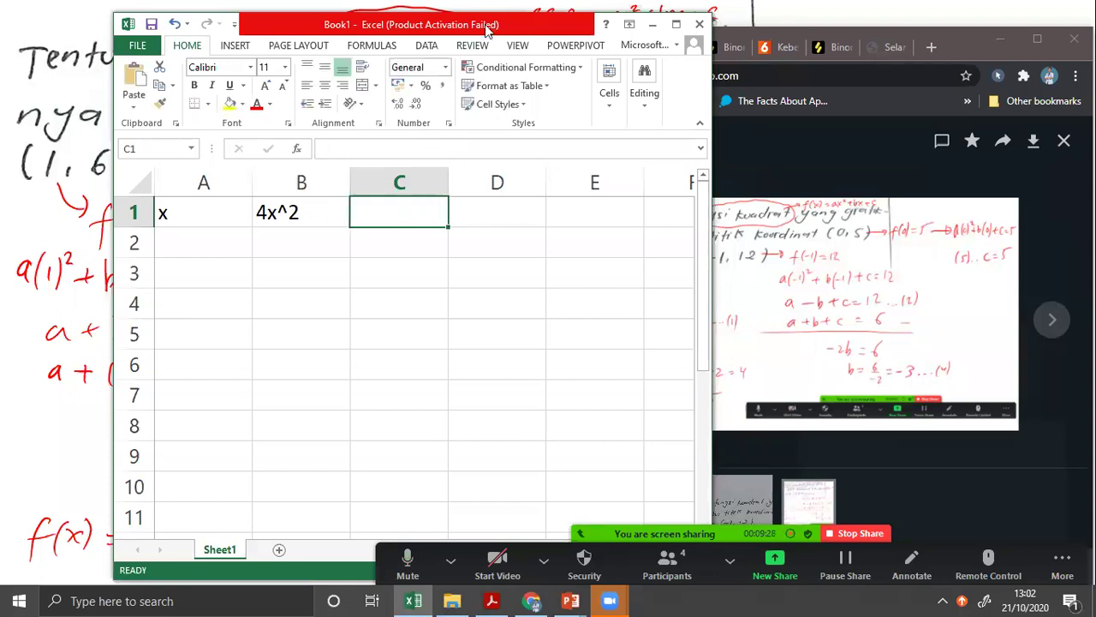
{"action": "left_click_drag", "start_coordinate": [488, 32], "coordinate": [399, 32]}
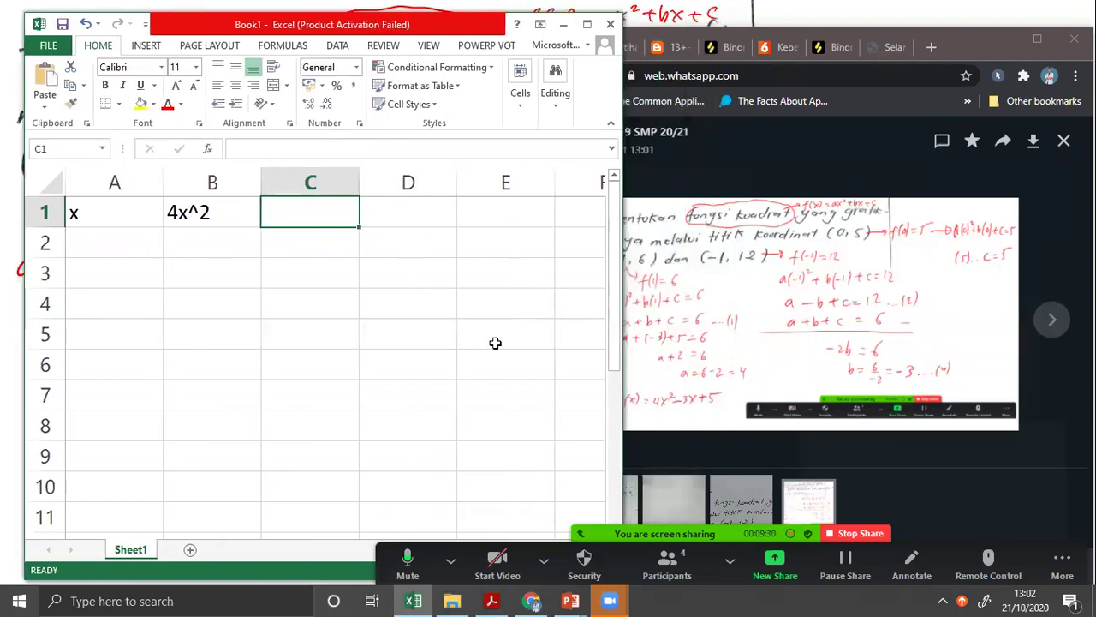
Format C1 as Text so it keeps the heading -3x, and enter 5 in D1.
{"action": "double_click", "coordinate": [316, 220]}
{"action": "type", "text": "-3x"}
{"action": "key", "text": "Tab"}
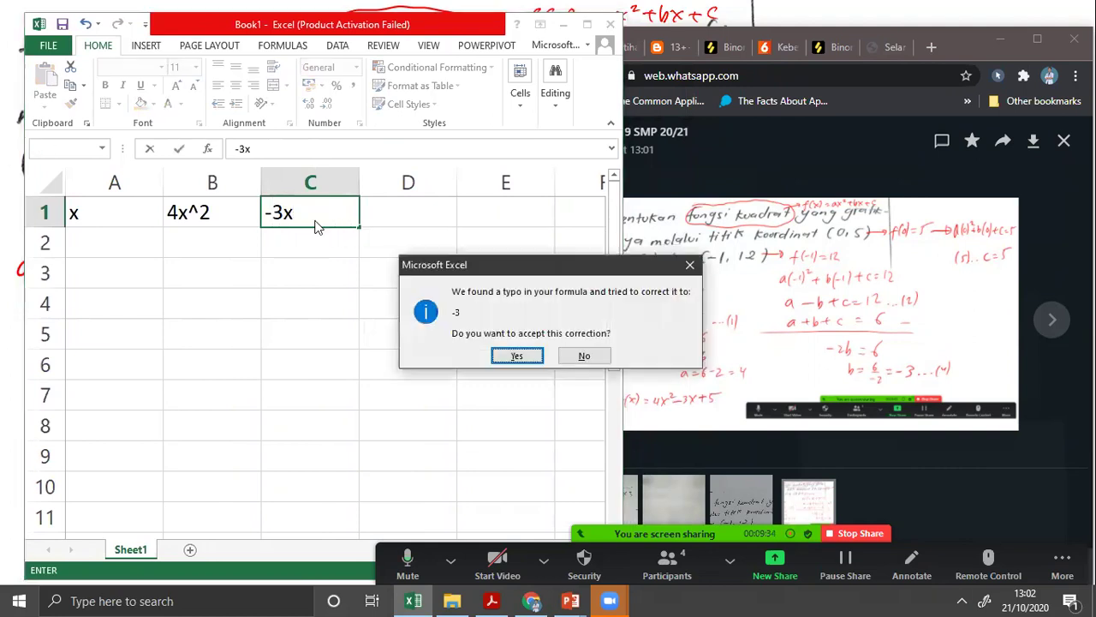
{"action": "key", "text": "Return"}
{"action": "left_click", "coordinate": [314, 219]}
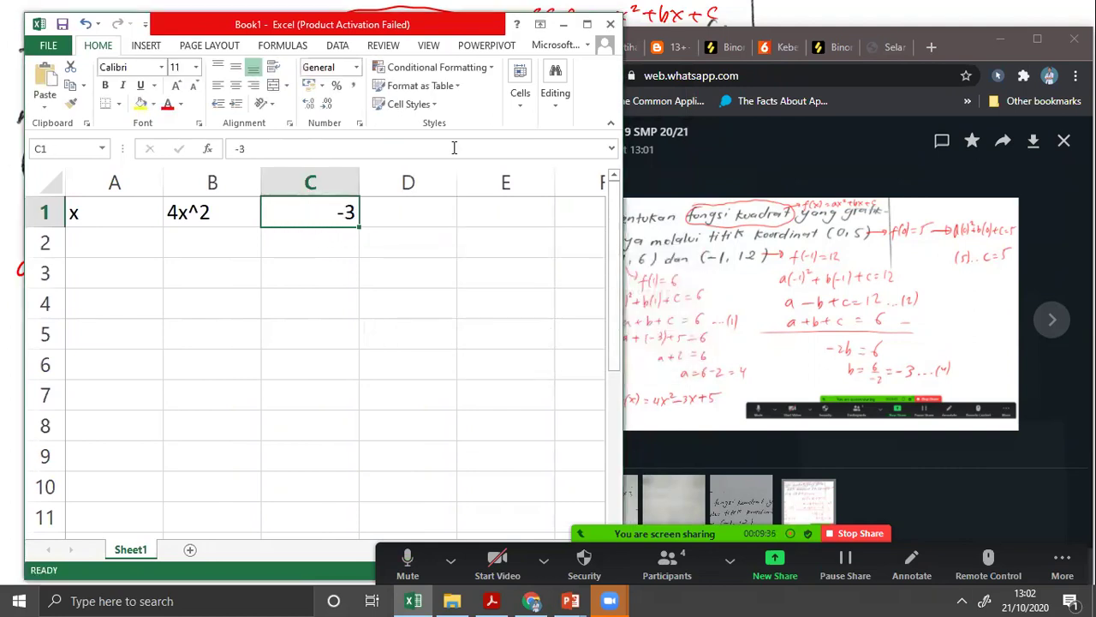
{"action": "left_click", "coordinate": [356, 69]}
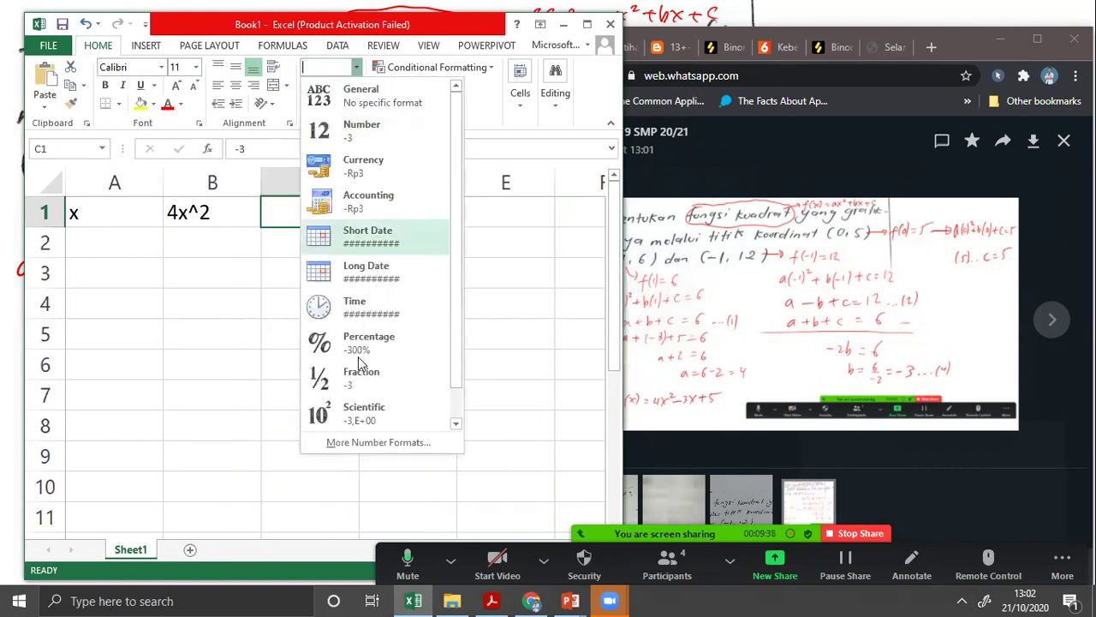
{"action": "left_click", "coordinate": [356, 407]}
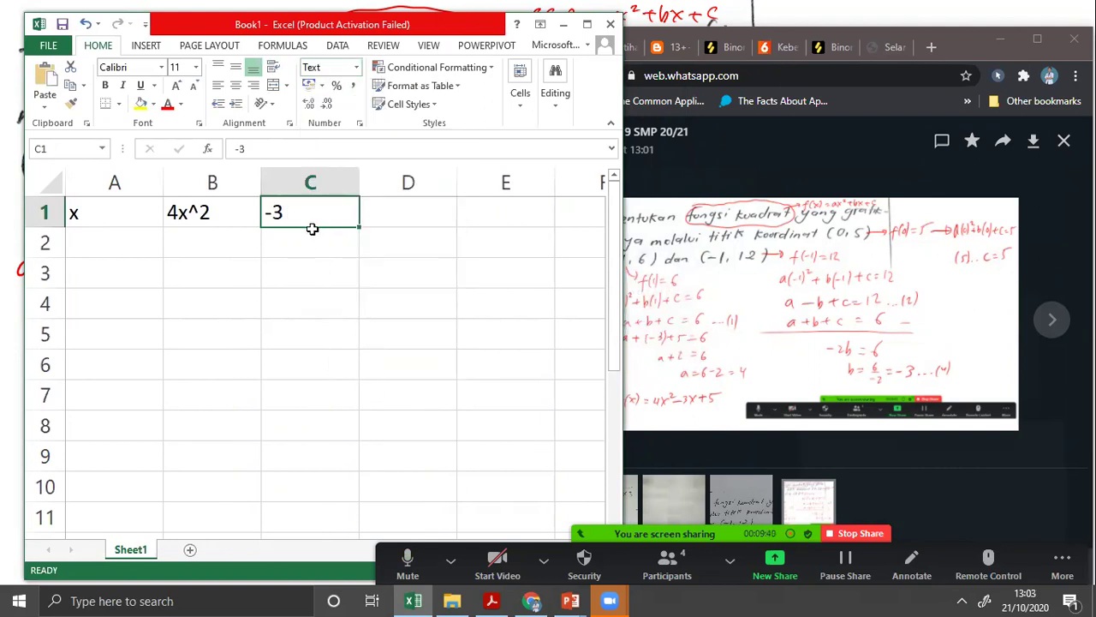
{"action": "left_click", "coordinate": [313, 150]}
{"action": "type", "text": "x"}
{"action": "left_click", "coordinate": [394, 218]}
{"action": "type", "text": "5"}
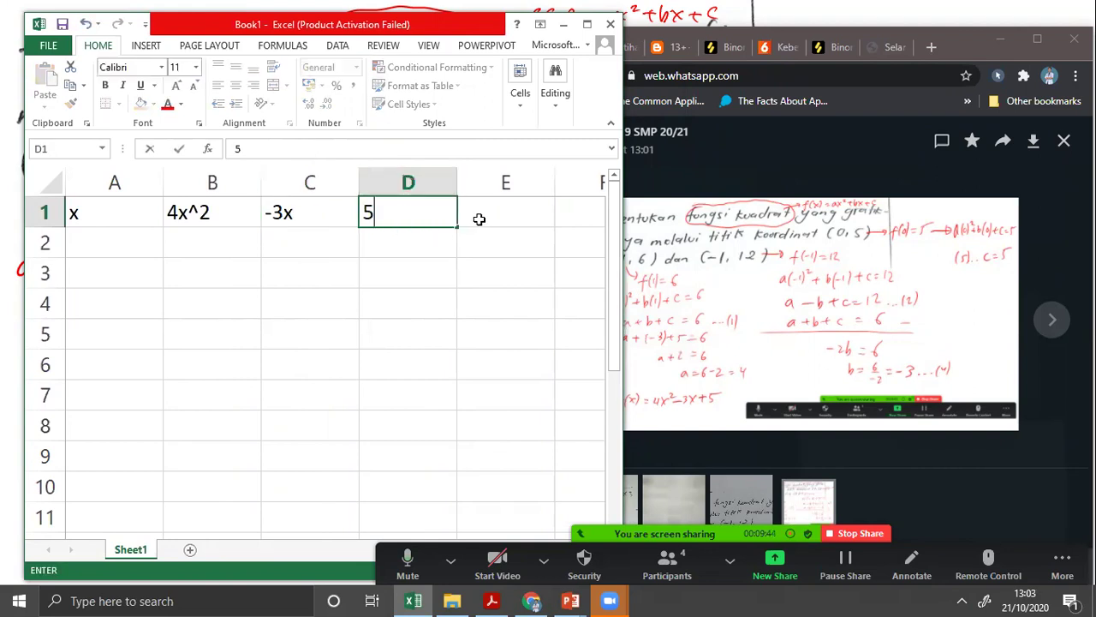
Enter the heading f(x) = 4x^2 -3x +5 in E1.
{"action": "left_click", "coordinate": [488, 212]}
{"action": "type", "text": "f(x) = "}
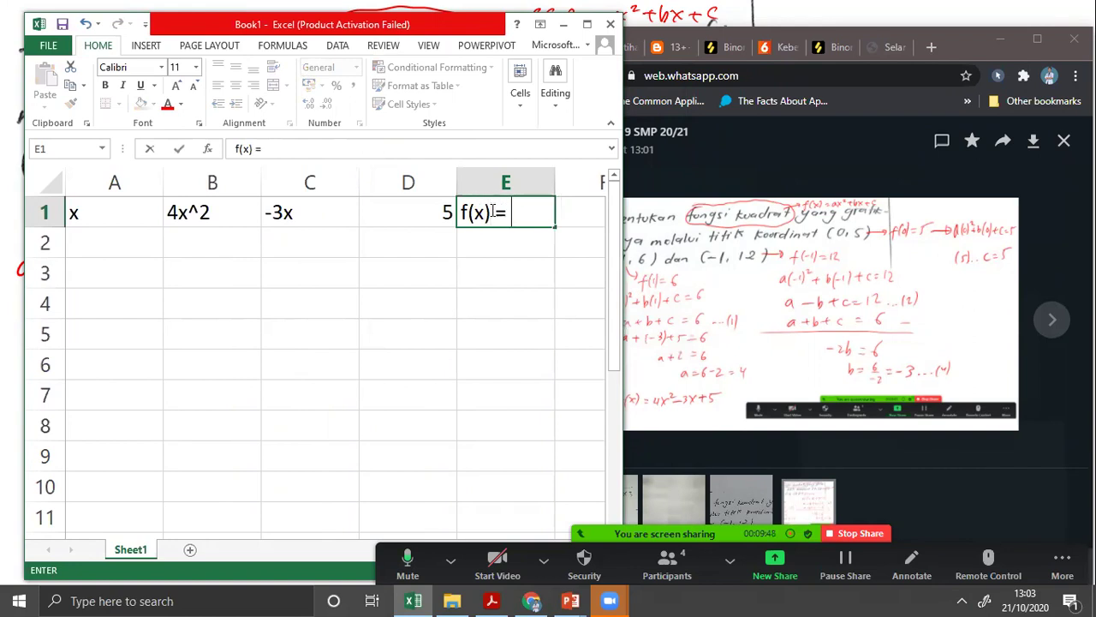
{"action": "type", "text": "4x"}
{"action": "type", "text": "^2"}
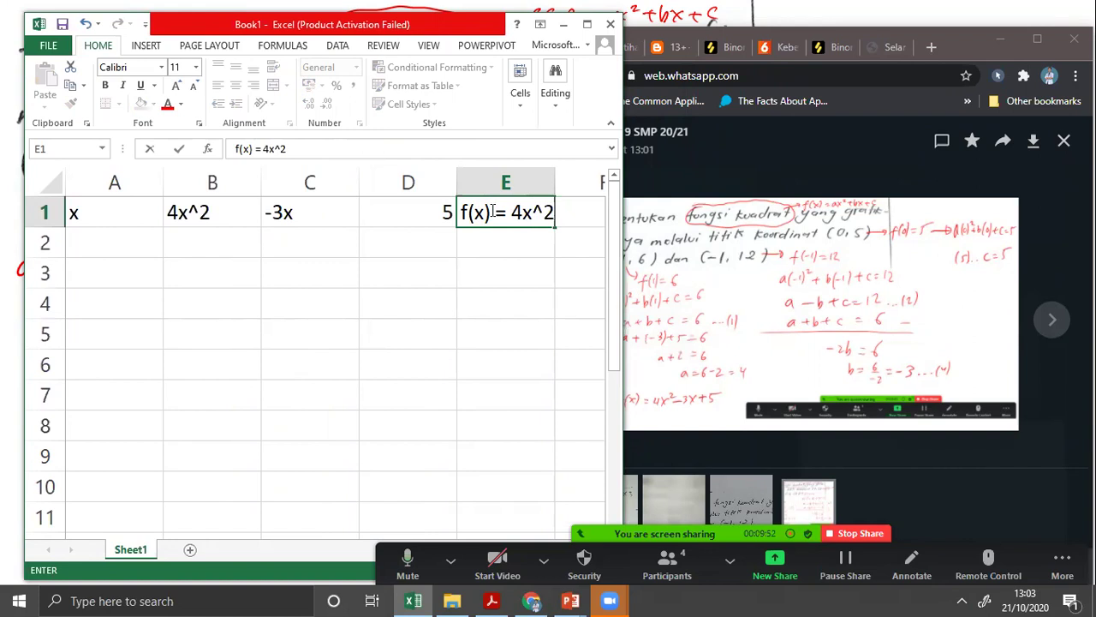
{"action": "type", "text": " -3x +5"}
{"action": "key", "text": "Return"}
{"action": "left_click", "coordinate": [491, 212]}
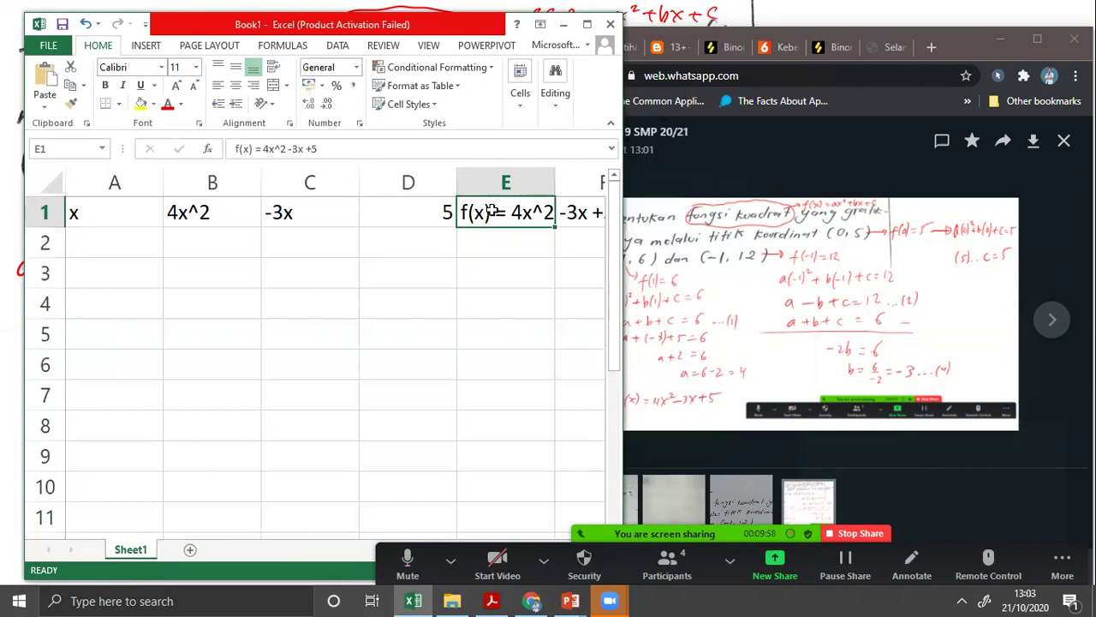
{"action": "left_click", "coordinate": [95, 245]}
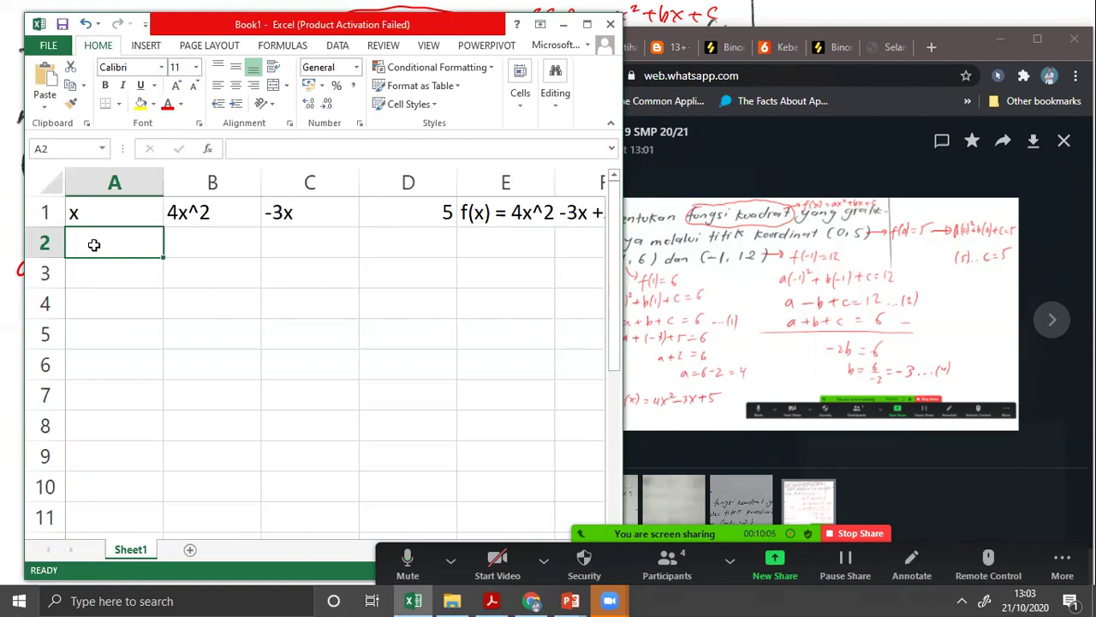
Enter -5 in A2 and =1+A2 in A3, filling it down to A12 for x from -5 to 5.
{"action": "type", "text": "-5"}
{"action": "left_click", "coordinate": [94, 244]}
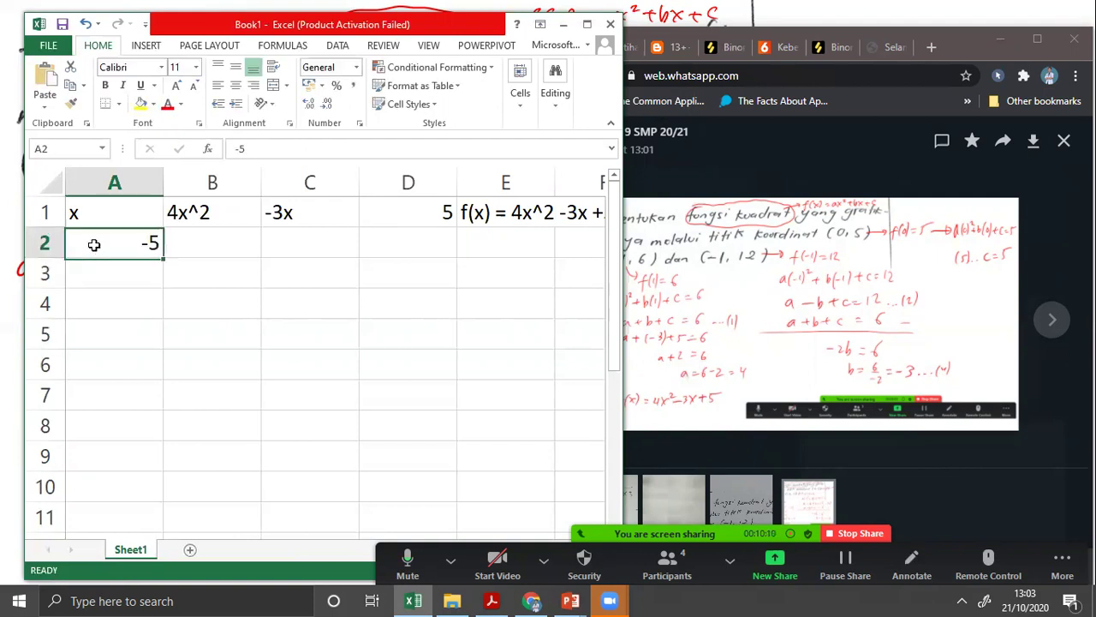
{"action": "key", "text": "Return"}
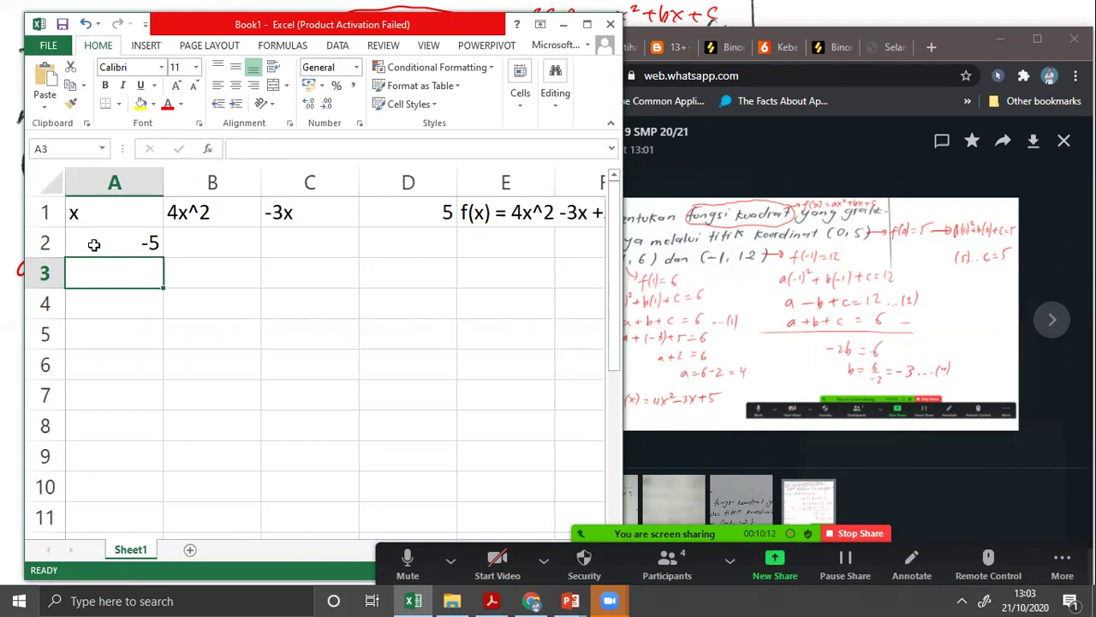
{"action": "type", "text": "="}
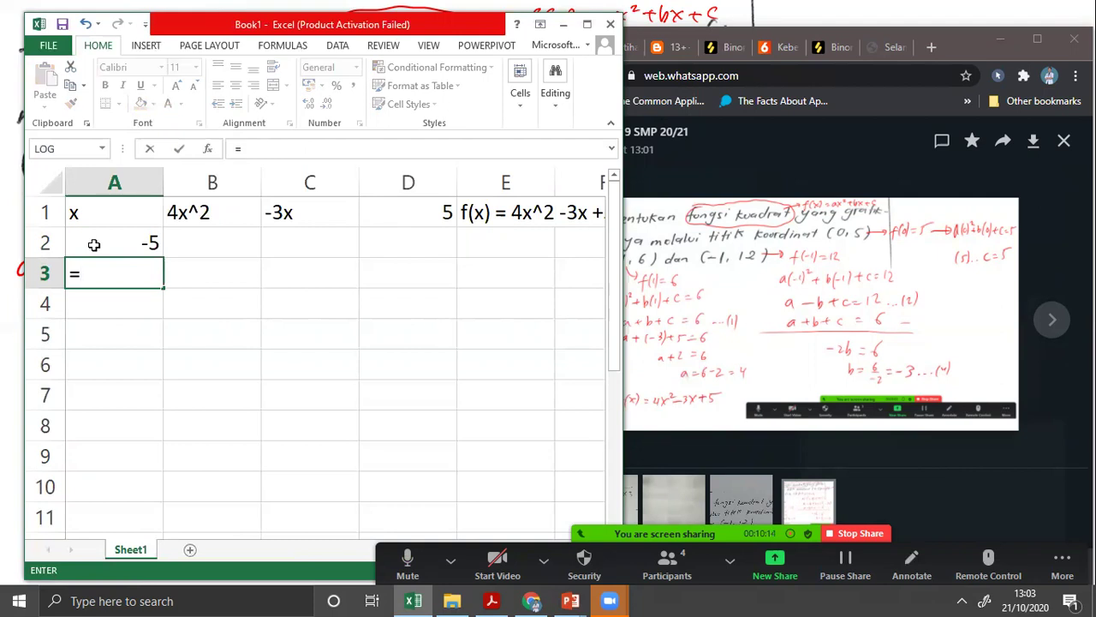
{"action": "type", "text": "11"}
{"action": "key", "text": "BackSpace"}
{"action": "left_click", "coordinate": [94, 244]}
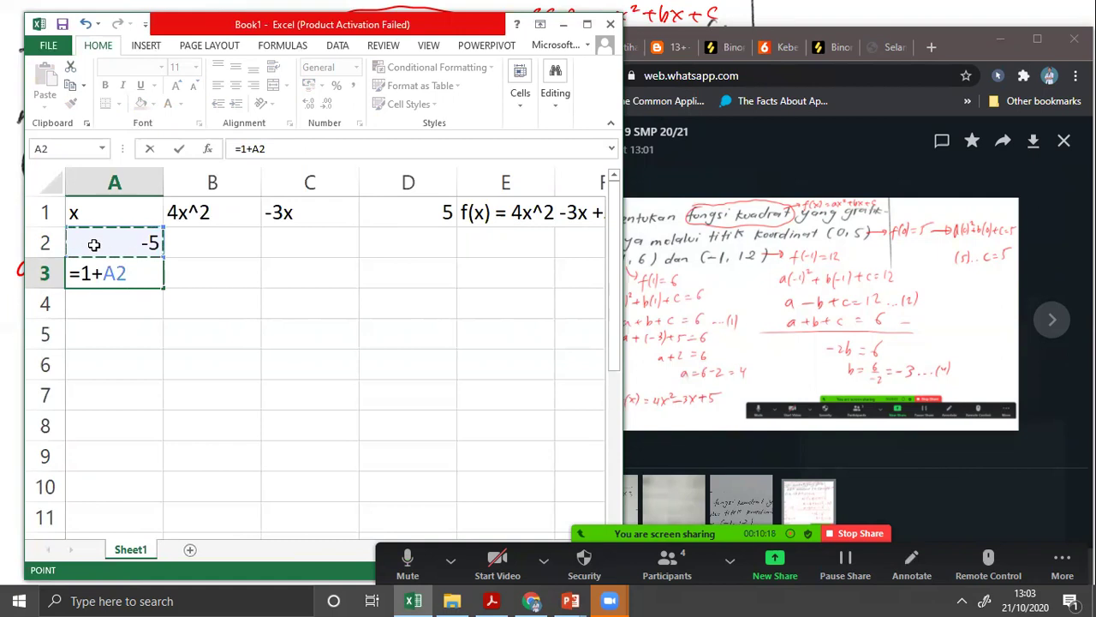
{"action": "key", "text": "Return"}
{"action": "left_click", "coordinate": [127, 274]}
{"action": "mouse_move", "coordinate": [162, 288]}
{"action": "left_mouse_down"}
{"action": "mouse_move", "coordinate": [128, 466]}
{"action": "mouse_move", "coordinate": [161, 518]}
{"action": "left_mouse_up"}
{"action": "scroll", "coordinate": [152, 502], "scroll_direction": "down", "scroll_amount": 1}
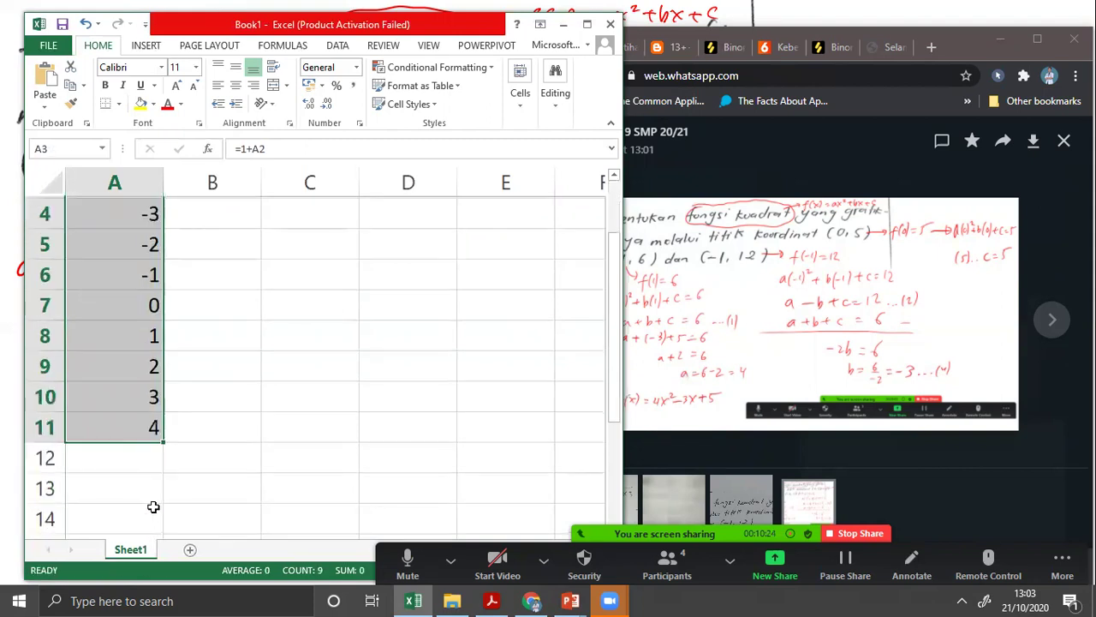
{"action": "left_click_drag", "start_coordinate": [165, 439], "coordinate": [163, 463]}
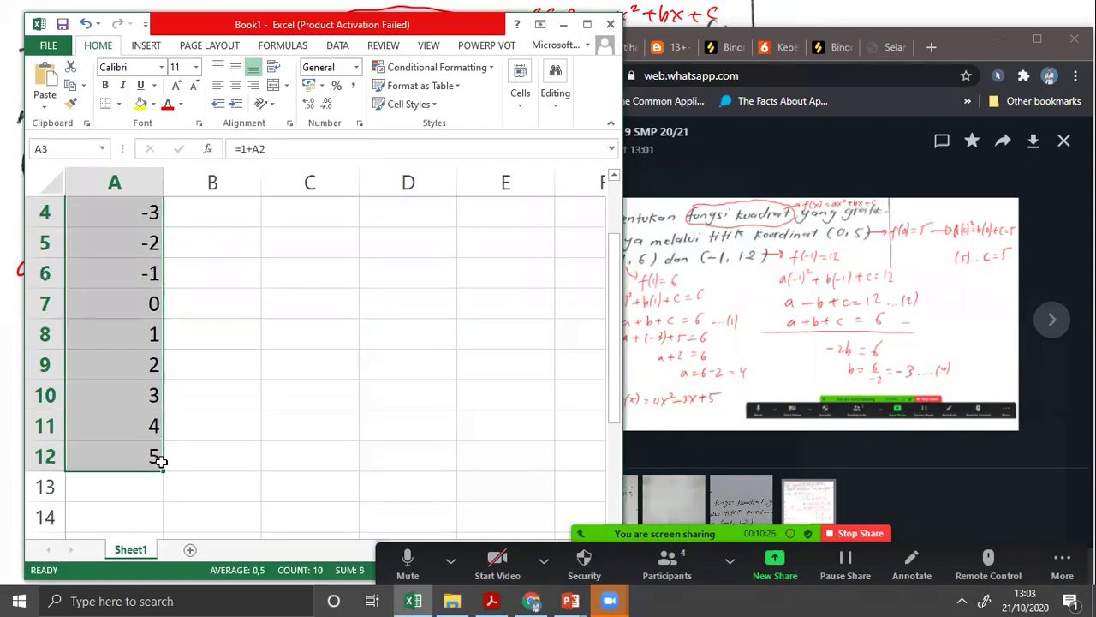
{"action": "scroll", "coordinate": [186, 423], "scroll_direction": "up", "scroll_amount": 1}
Enter =4*(A2^2) in B2 and fill it down to row 12.
{"action": "left_click", "coordinate": [139, 239]}
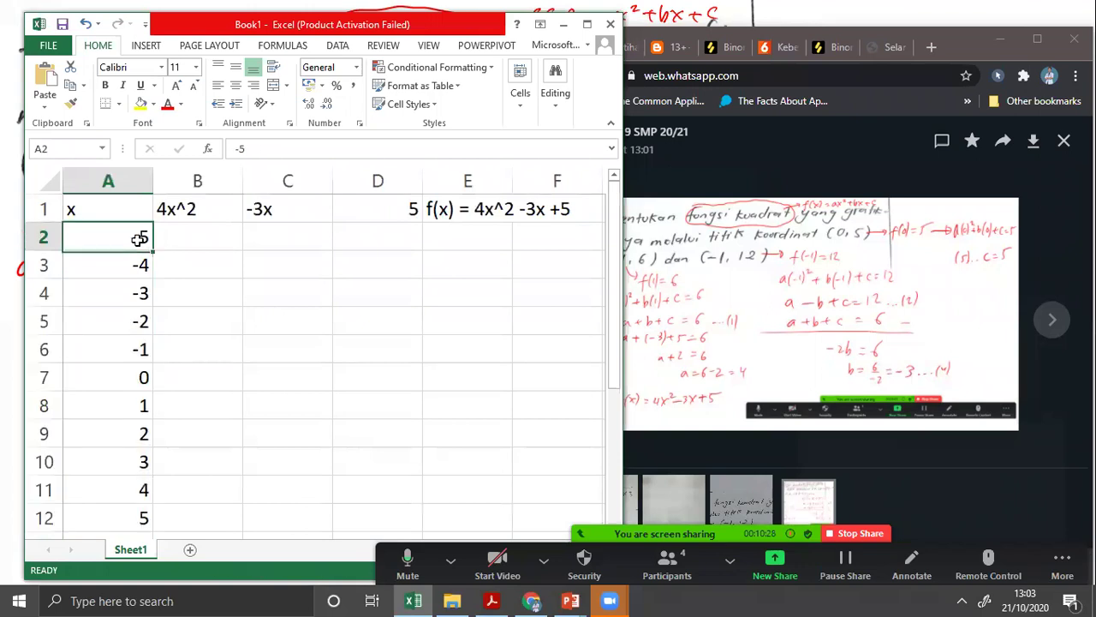
{"action": "left_click", "coordinate": [190, 202]}
{"action": "left_click", "coordinate": [174, 233]}
{"action": "type", "text": "="}
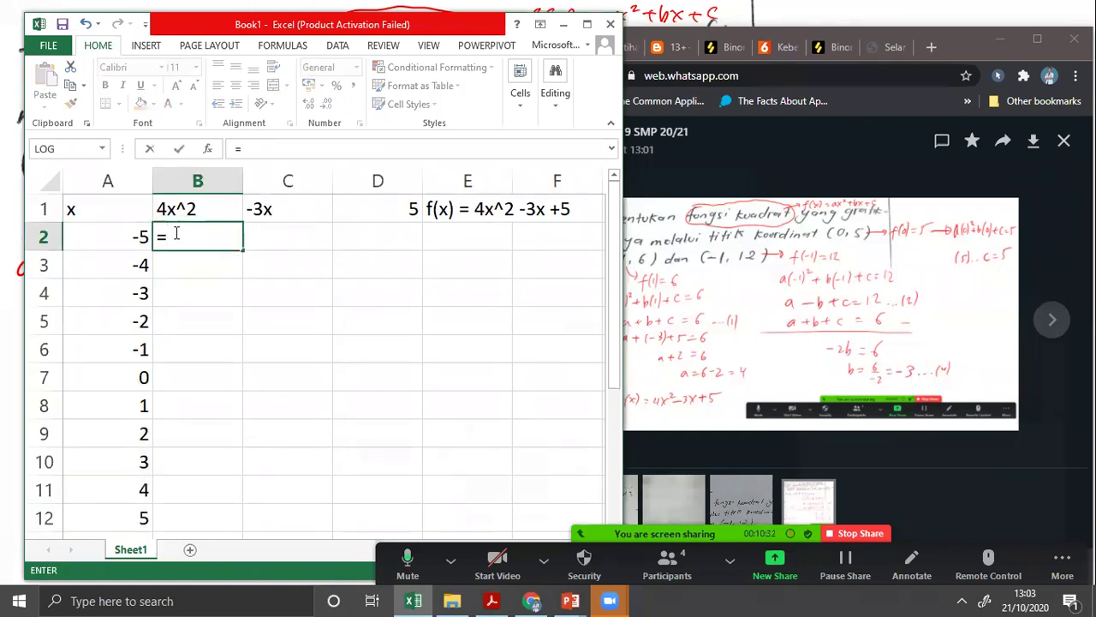
{"action": "type", "text": "4*"}
{"action": "type", "text": "("}
{"action": "type", "text": "A2"}
{"action": "key", "text": "Caps_Lock"}
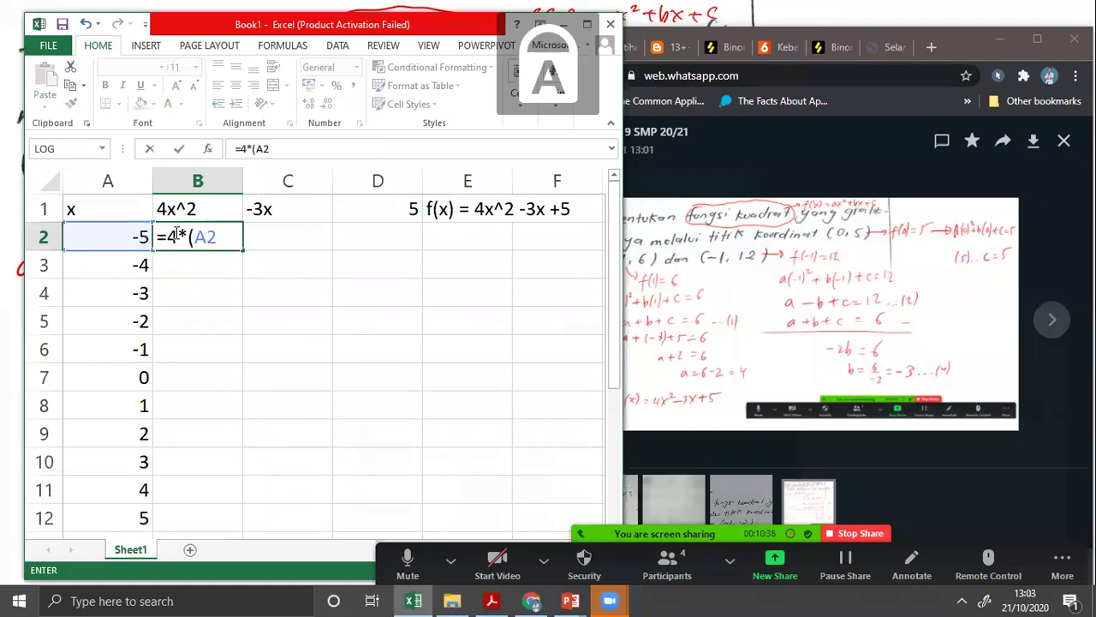
{"action": "type", "text": "^2)"}
{"action": "key", "text": "Return"}
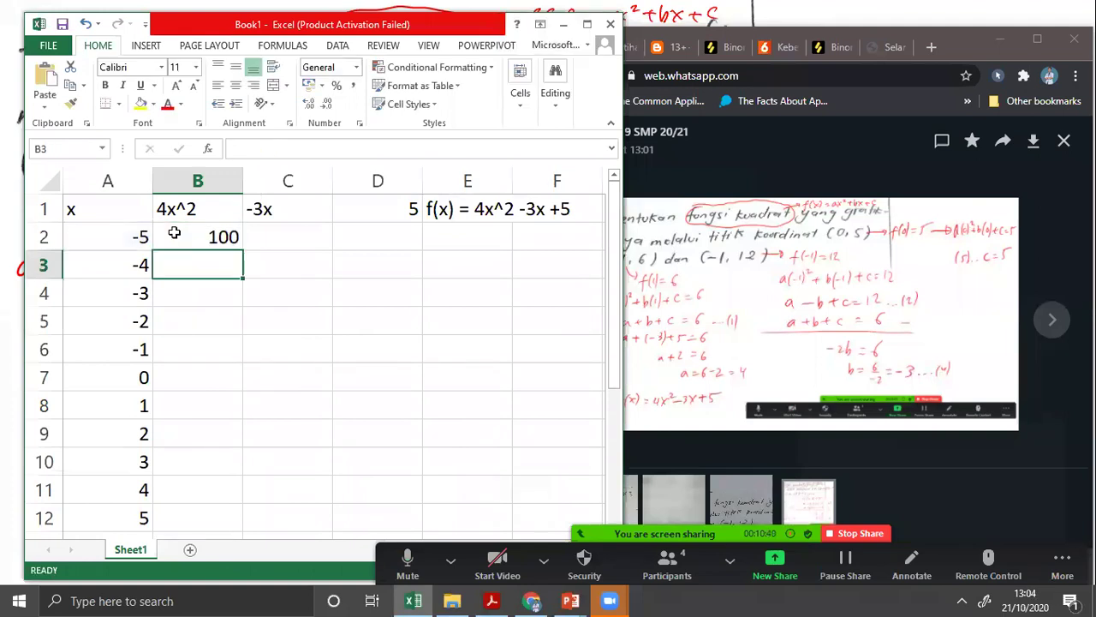
{"action": "left_click", "coordinate": [173, 232]}
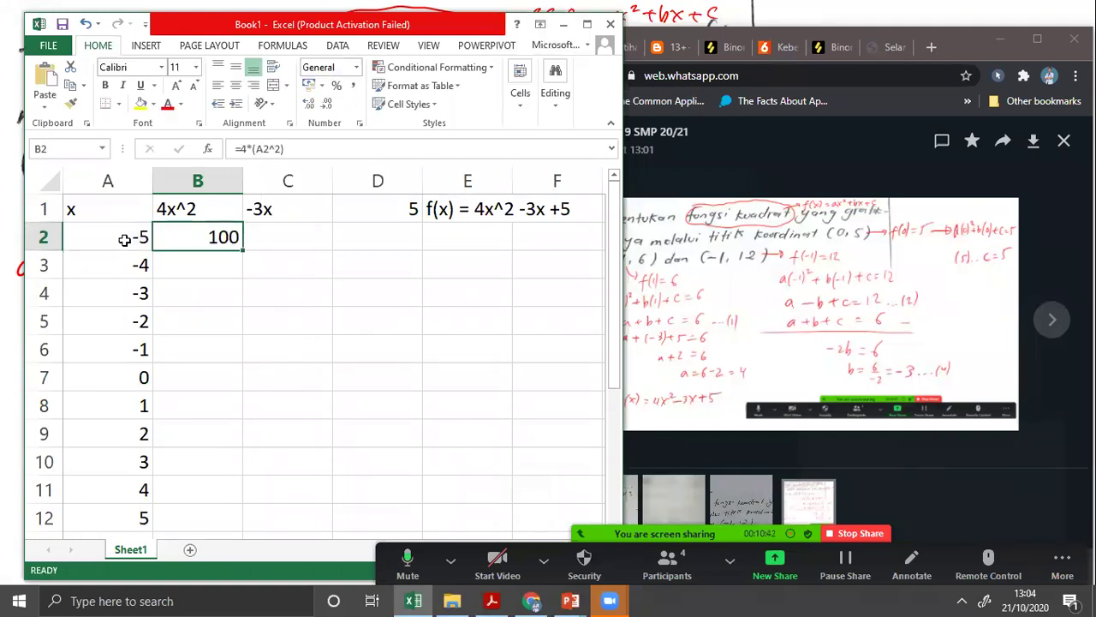
{"action": "left_click_drag", "start_coordinate": [241, 250], "coordinate": [215, 517]}
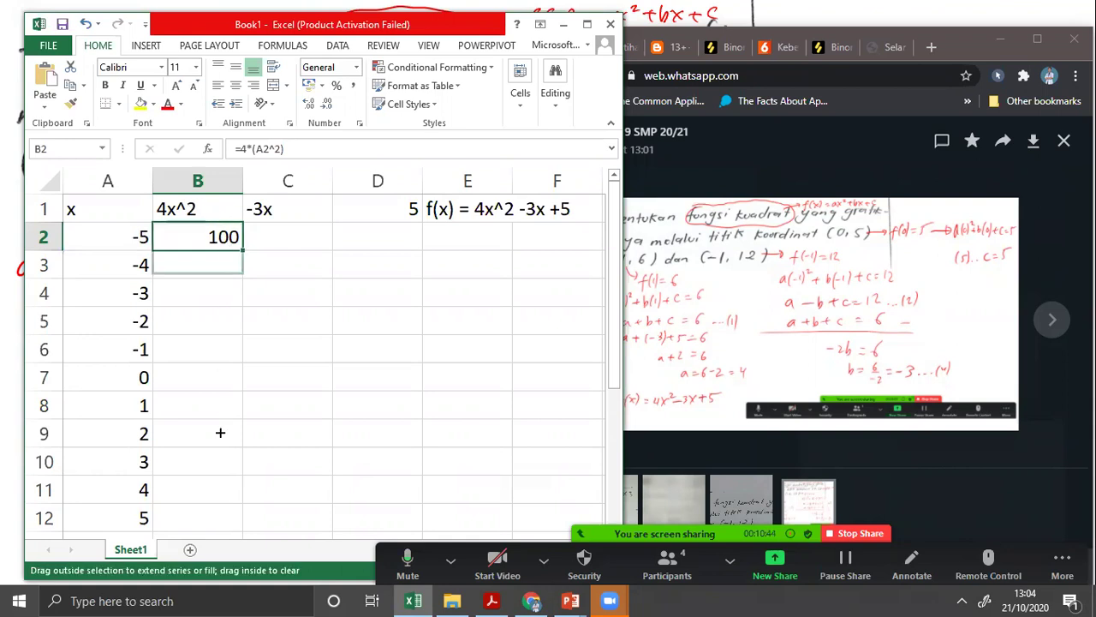
Enter =-3*A2 in C2 and fill it down to row 12.
{"action": "left_click", "coordinate": [255, 246]}
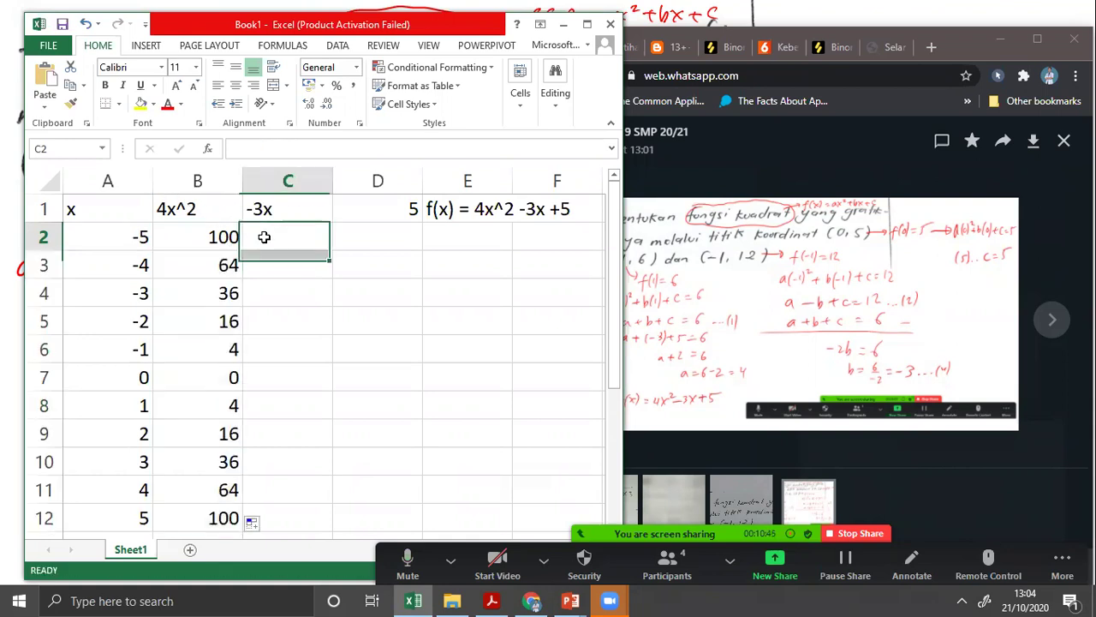
{"action": "type", "text": "=-3*"}
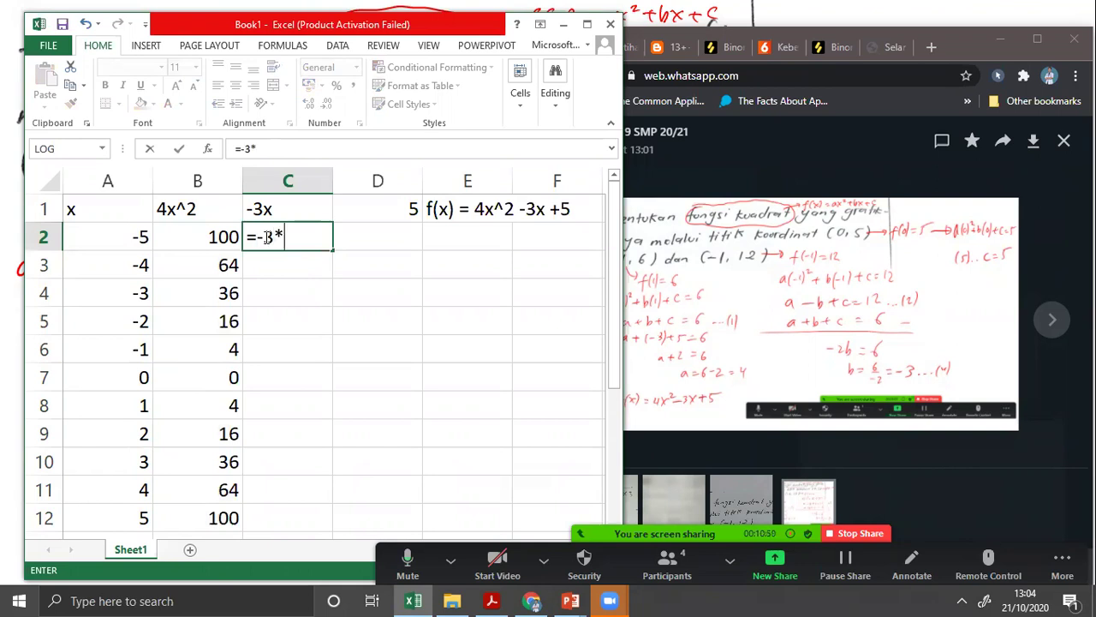
{"action": "type", "text": "a2"}
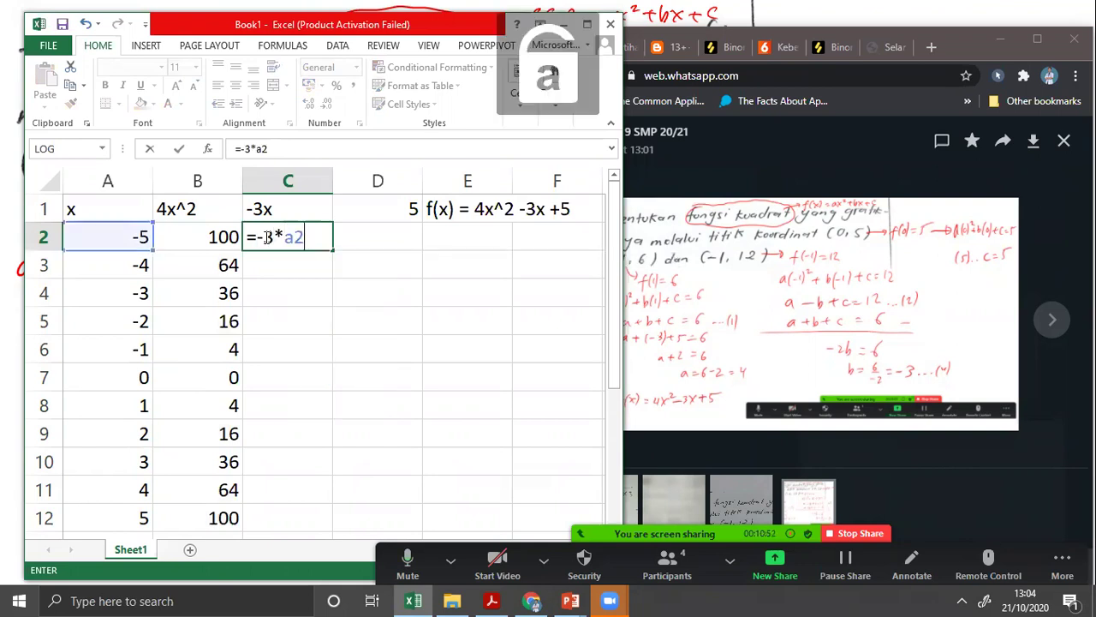
{"action": "key", "text": "BackSpace"}
{"action": "key", "text": "BackSpace"}
{"action": "type", "text": "A"}
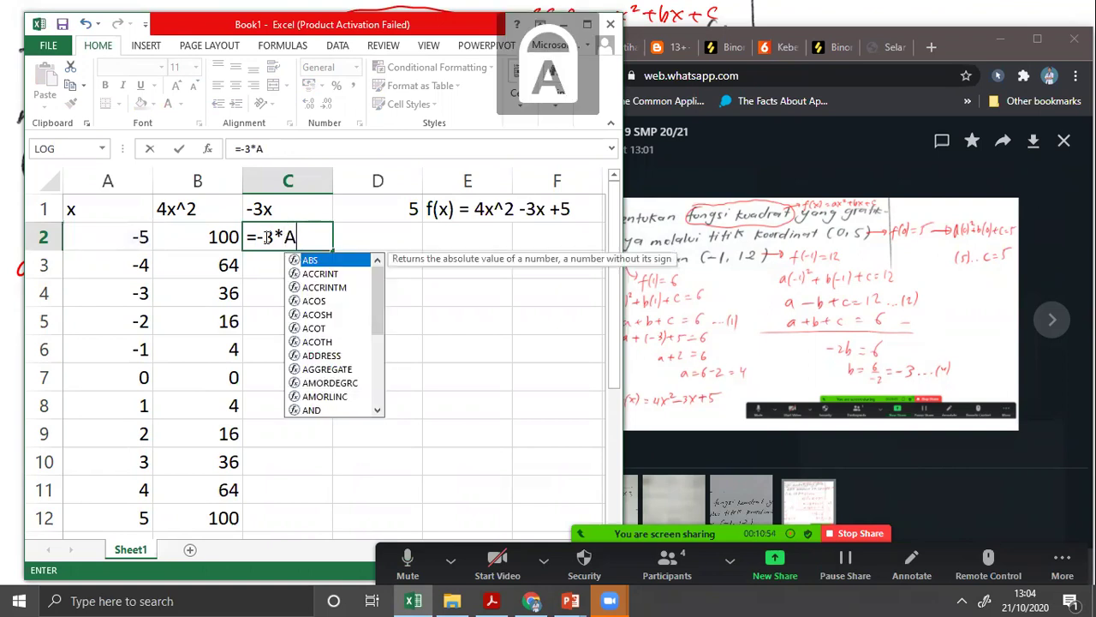
{"action": "key", "text": "Return"}
{"action": "left_click", "coordinate": [273, 237]}
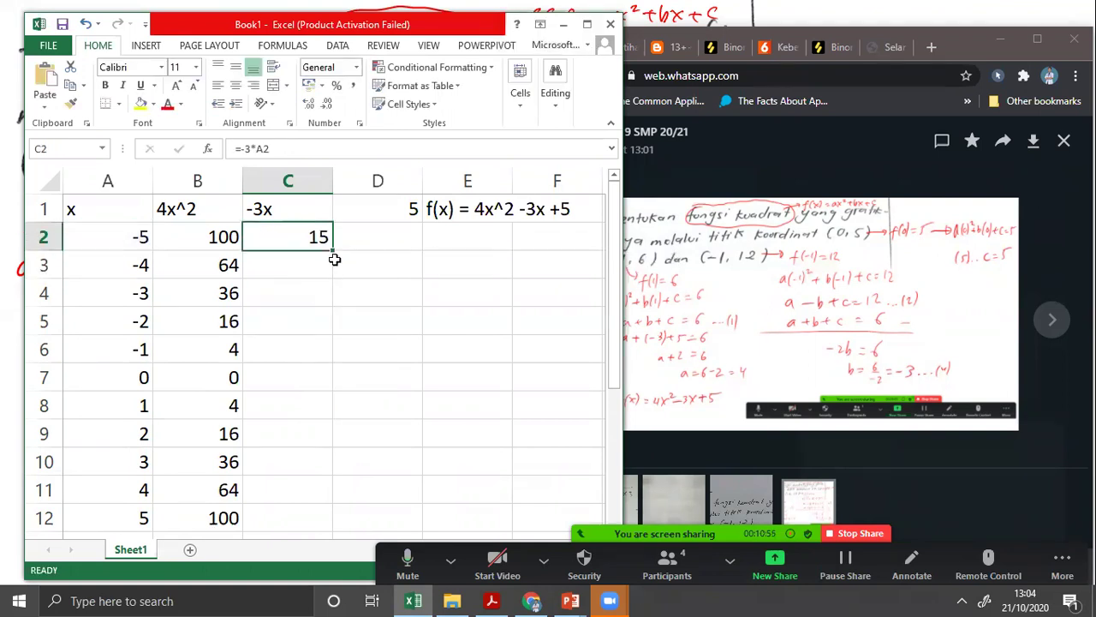
{"action": "left_click_drag", "start_coordinate": [330, 250], "coordinate": [294, 511]}
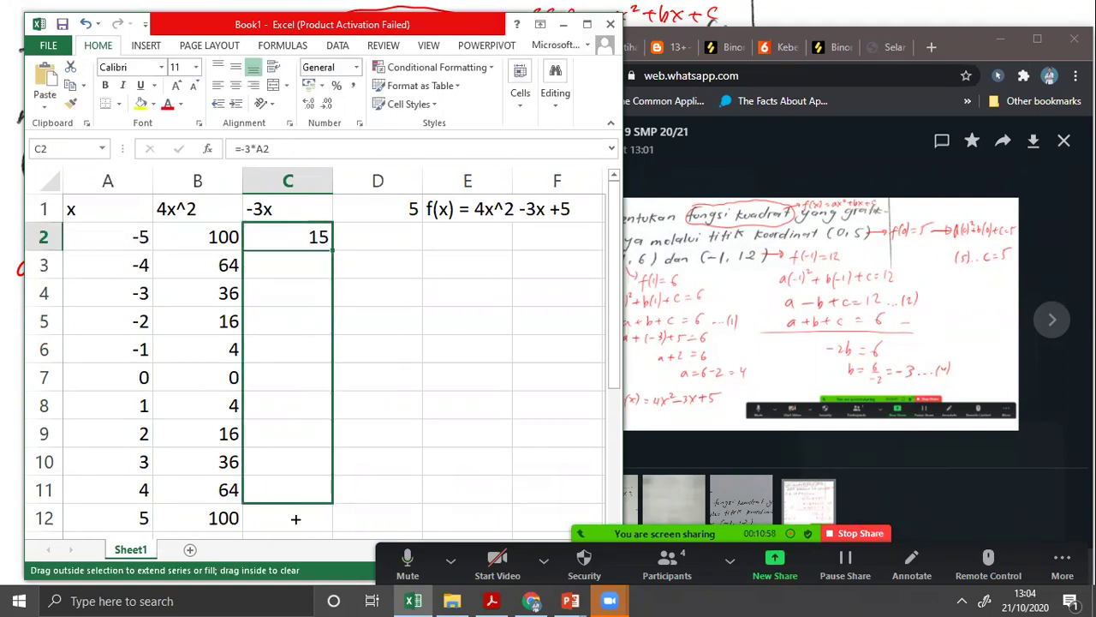
{"action": "left_click", "coordinate": [415, 219]}
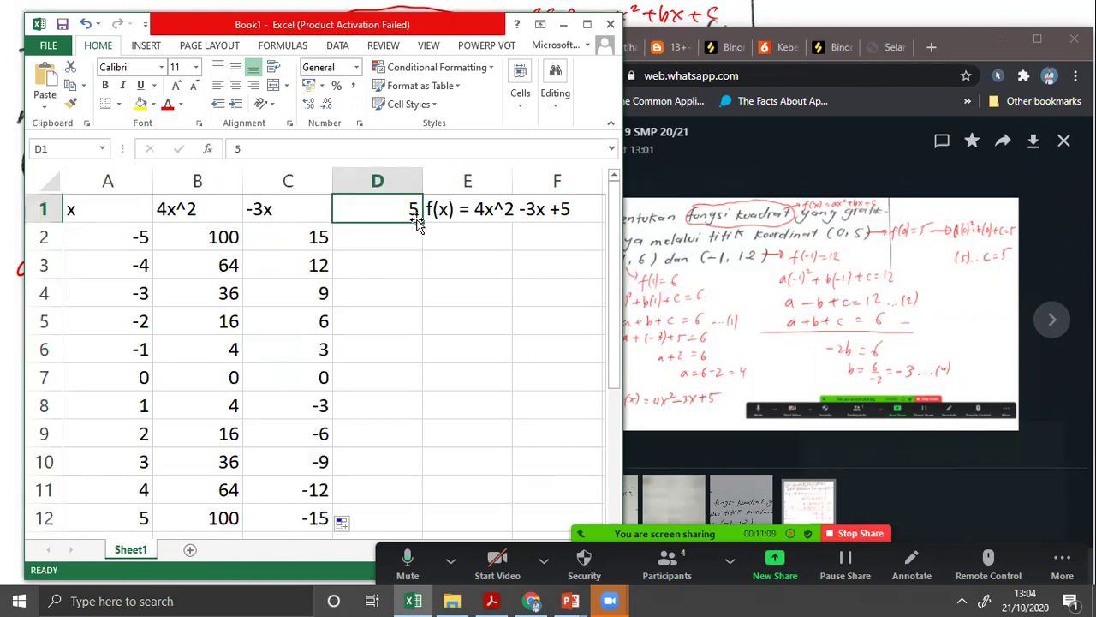
Fill 5 down column D, then enter =SUM(B2:D2) in E2 and fill it to E12.
{"action": "left_click_drag", "start_coordinate": [421, 223], "coordinate": [388, 460]}
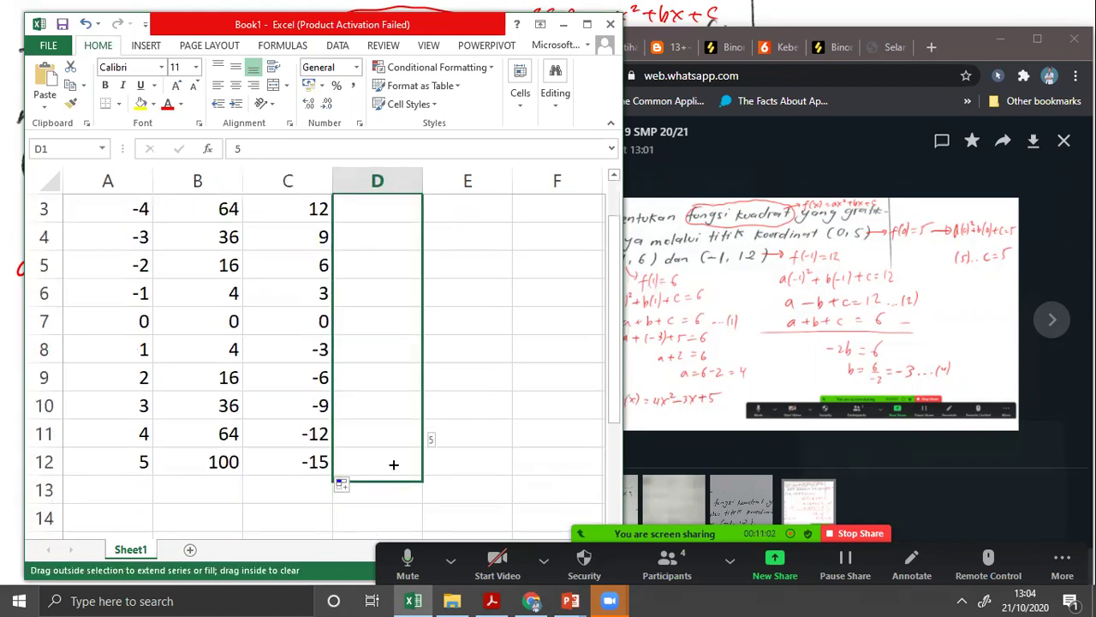
{"action": "left_click", "coordinate": [469, 234]}
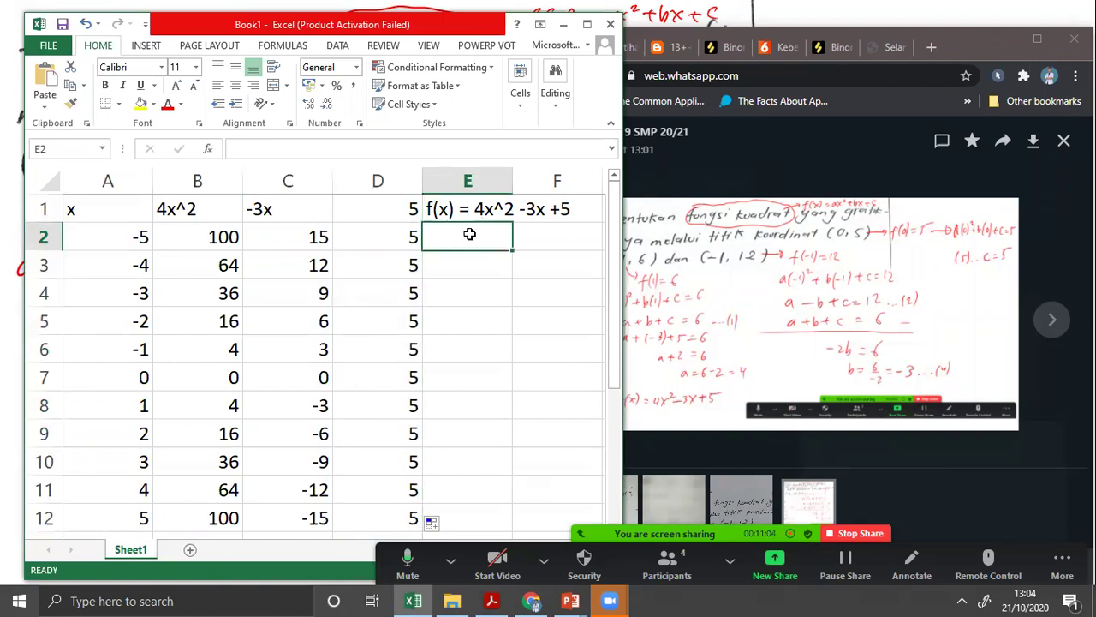
{"action": "type", "text": "="}
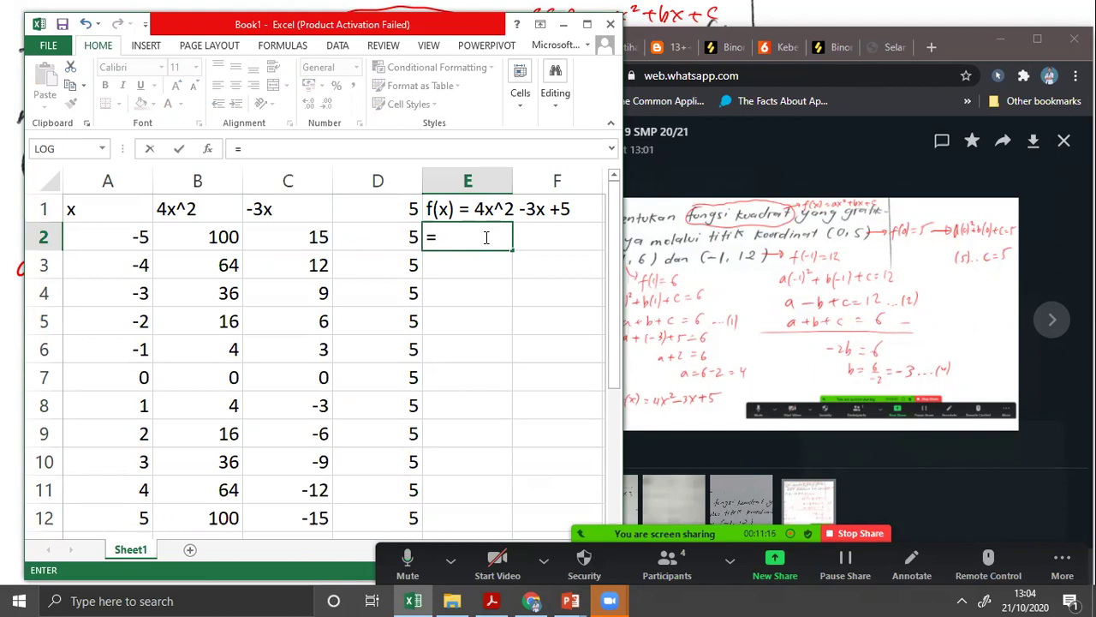
{"action": "type", "text": "SUM(B2:"}
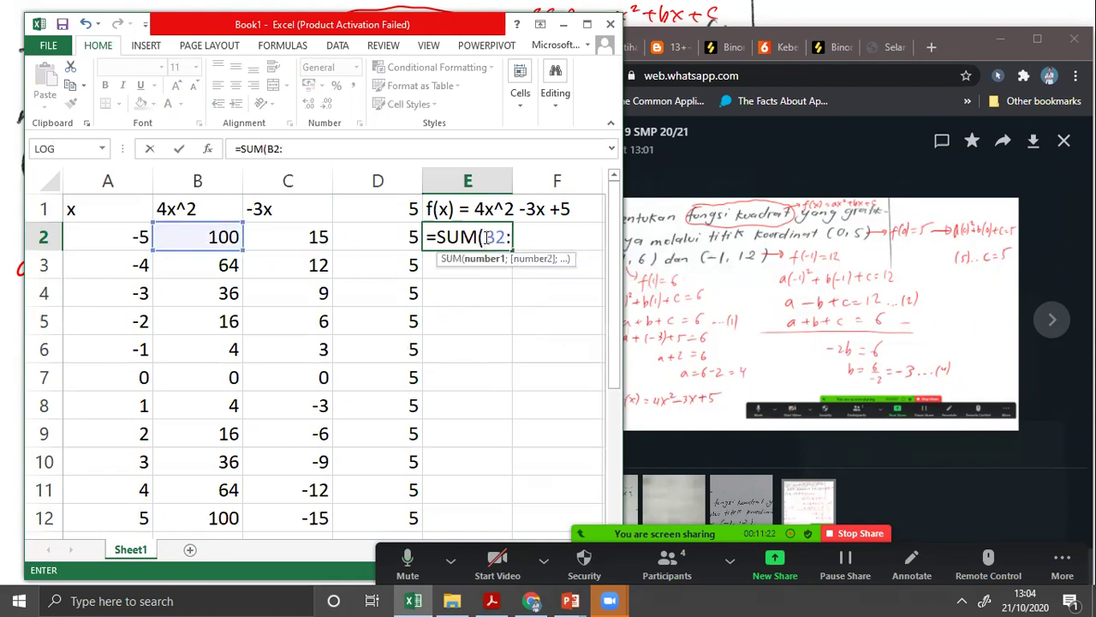
{"action": "type", "text": "D2"}
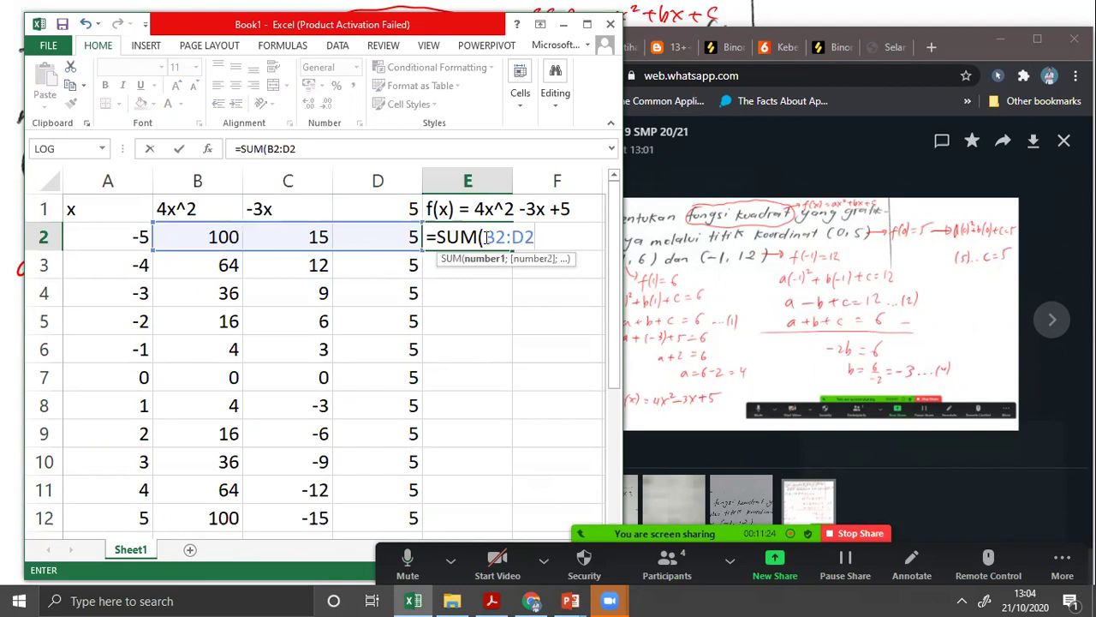
{"action": "key", "text": "Return"}
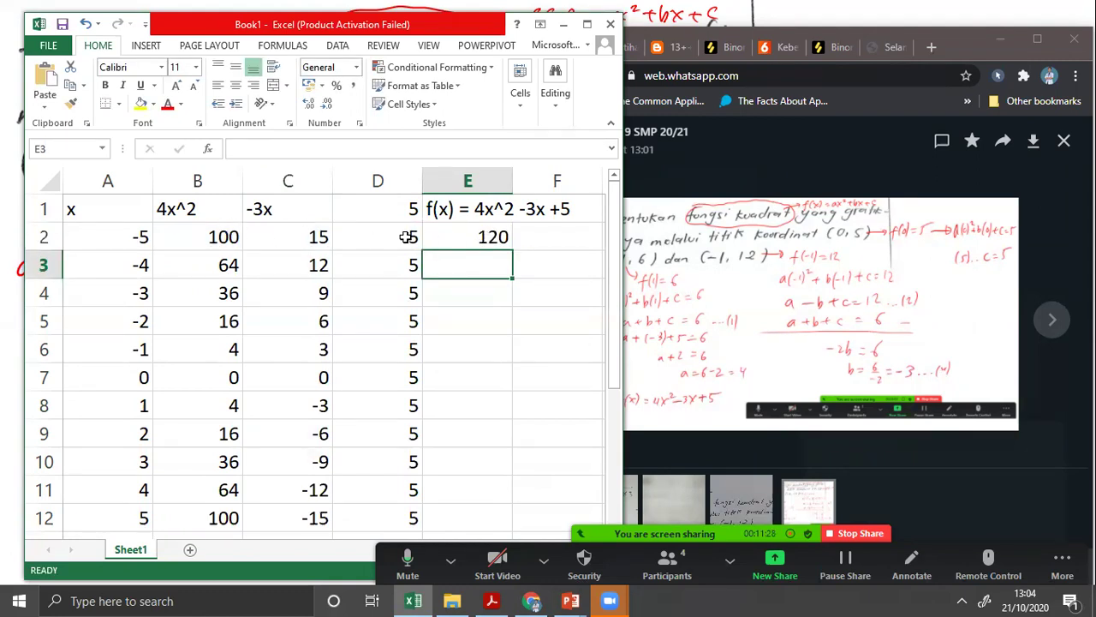
{"action": "left_click", "coordinate": [480, 238]}
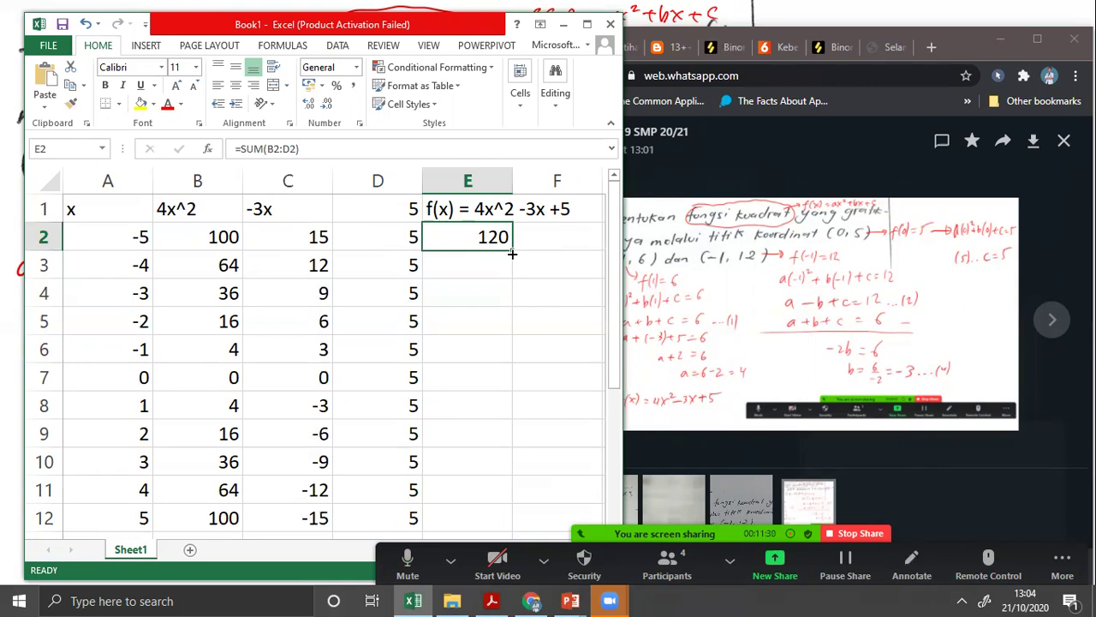
{"action": "left_click_drag", "start_coordinate": [512, 253], "coordinate": [482, 524]}
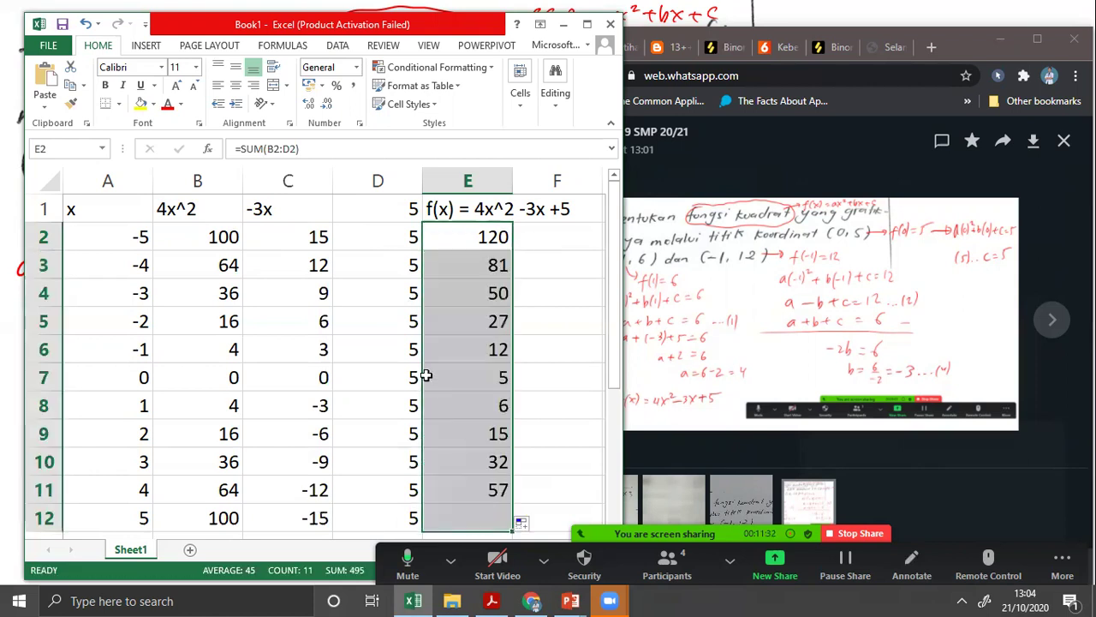
{"action": "left_click", "coordinate": [518, 237]}
Select the x values A2:A12 together with the f(x) values E2:E12.
{"action": "key", "text": "Left"}
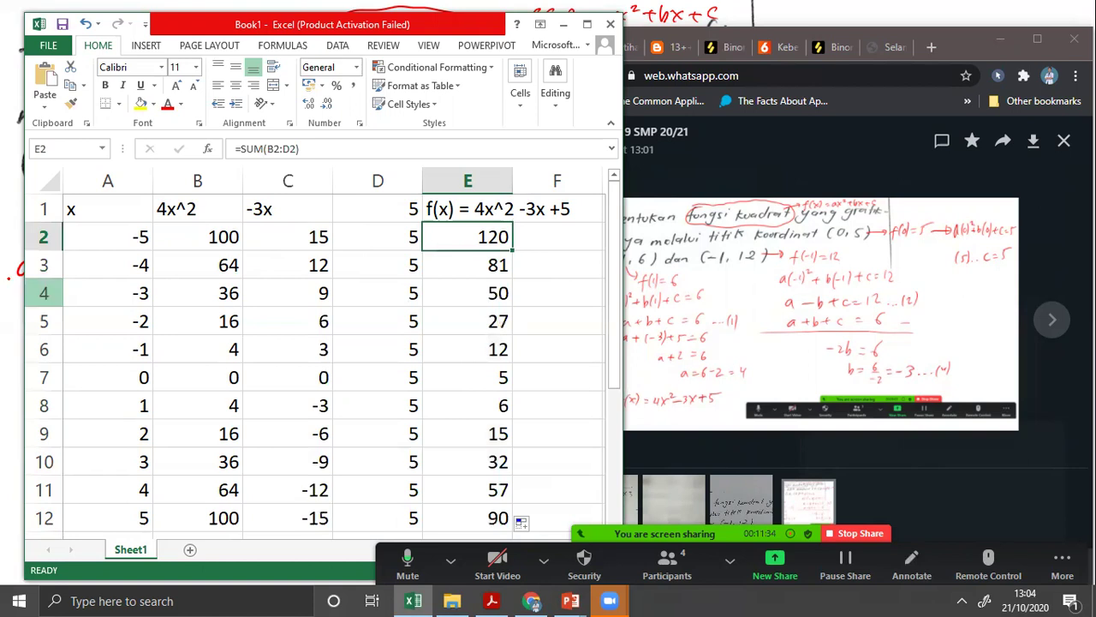
{"action": "mouse_move", "coordinate": [98, 237]}
{"action": "left_mouse_down"}
{"action": "mouse_move", "coordinate": [88, 440]}
{"action": "mouse_move", "coordinate": [118, 513]}
{"action": "left_mouse_up"}
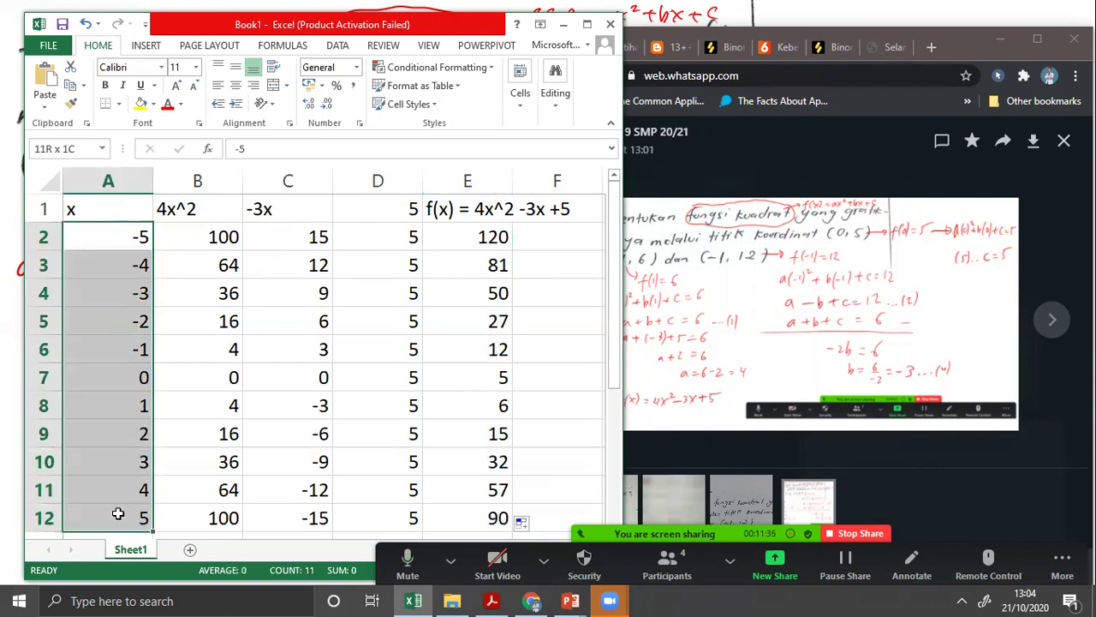
{"action": "left_click_drag", "start_coordinate": [454, 230], "coordinate": [489, 513]}
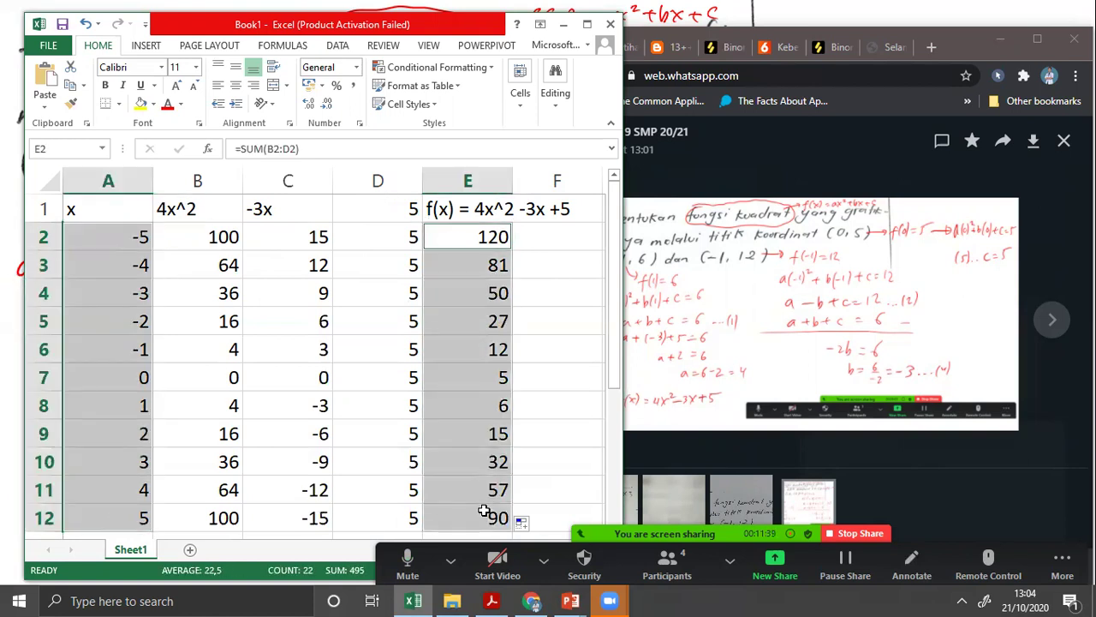
{"action": "left_click", "coordinate": [83, 240]}
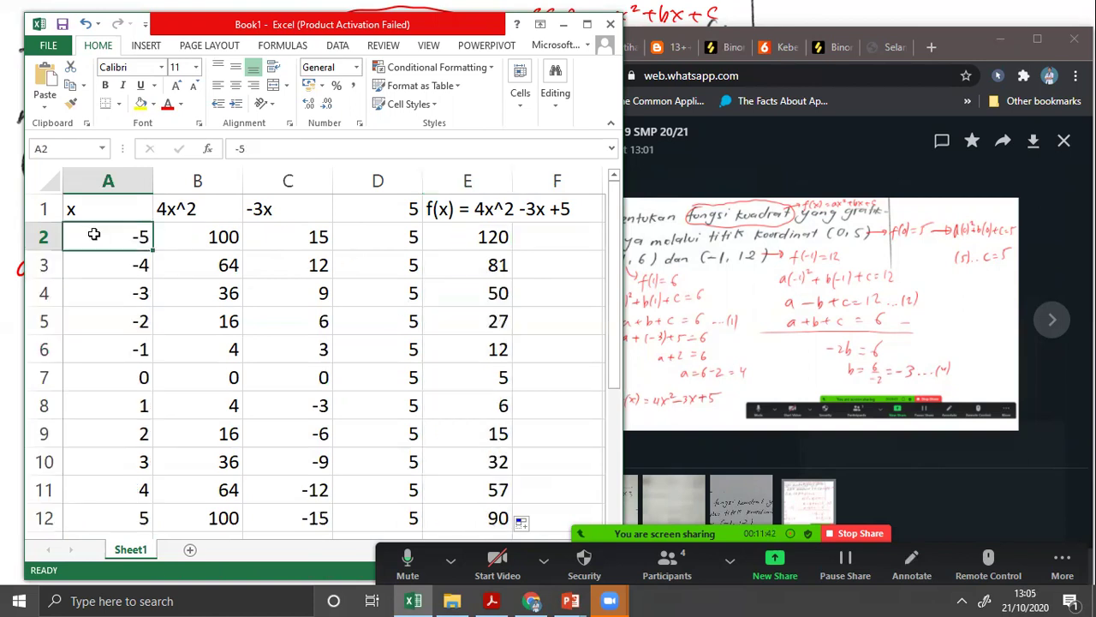
{"action": "left_click_drag", "start_coordinate": [94, 234], "coordinate": [115, 518]}
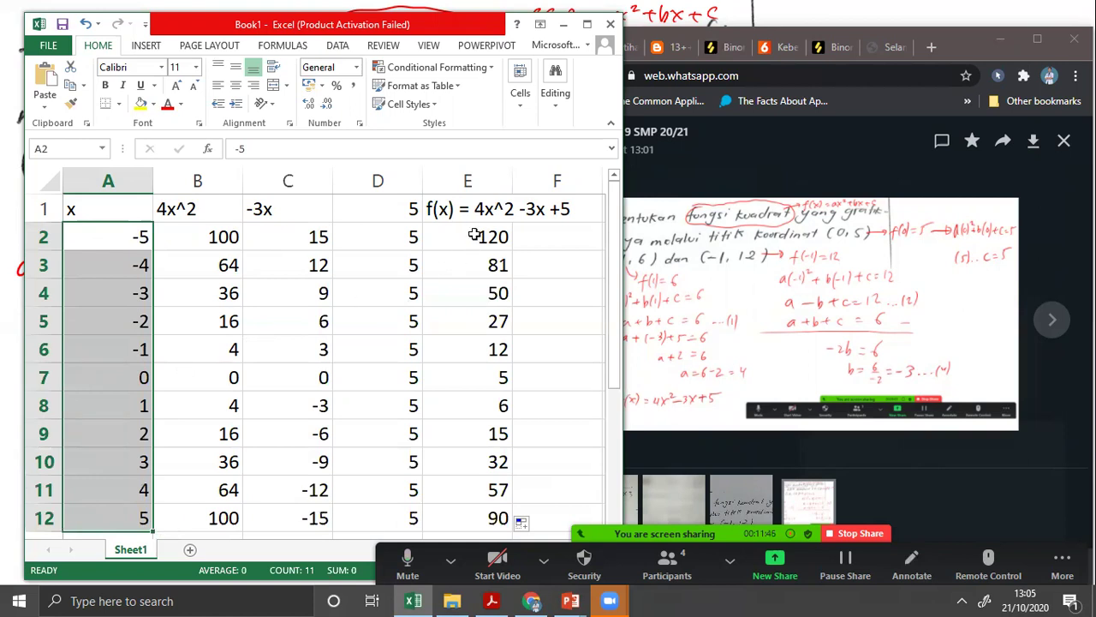
{"action": "left_click_drag", "start_coordinate": [474, 235], "coordinate": [464, 449]}
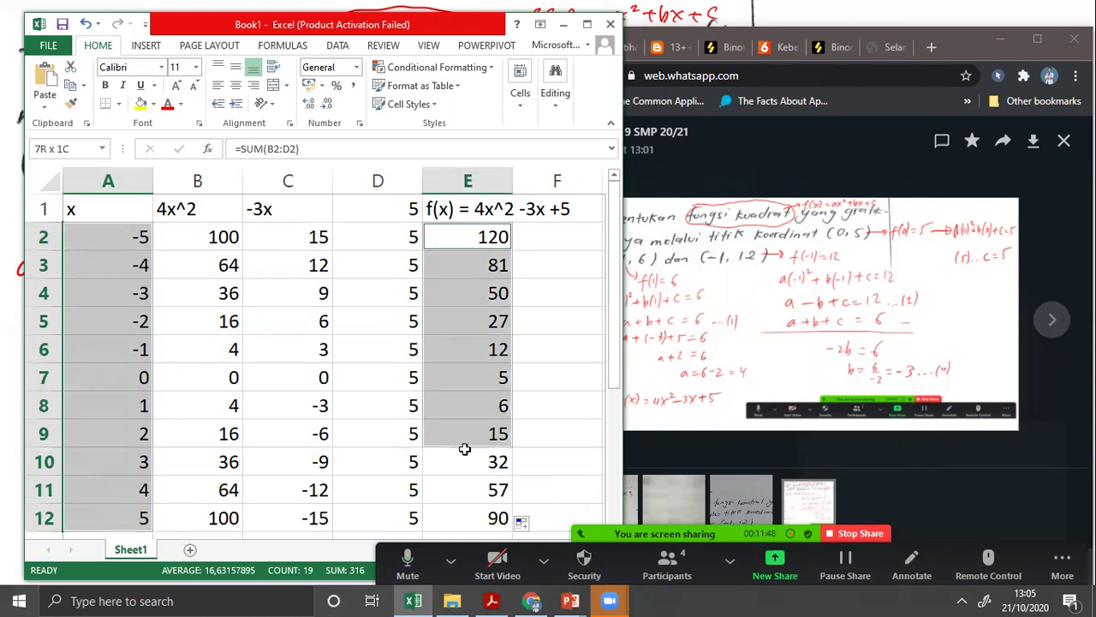
{"action": "left_click_drag", "start_coordinate": [464, 449], "coordinate": [468, 512]}
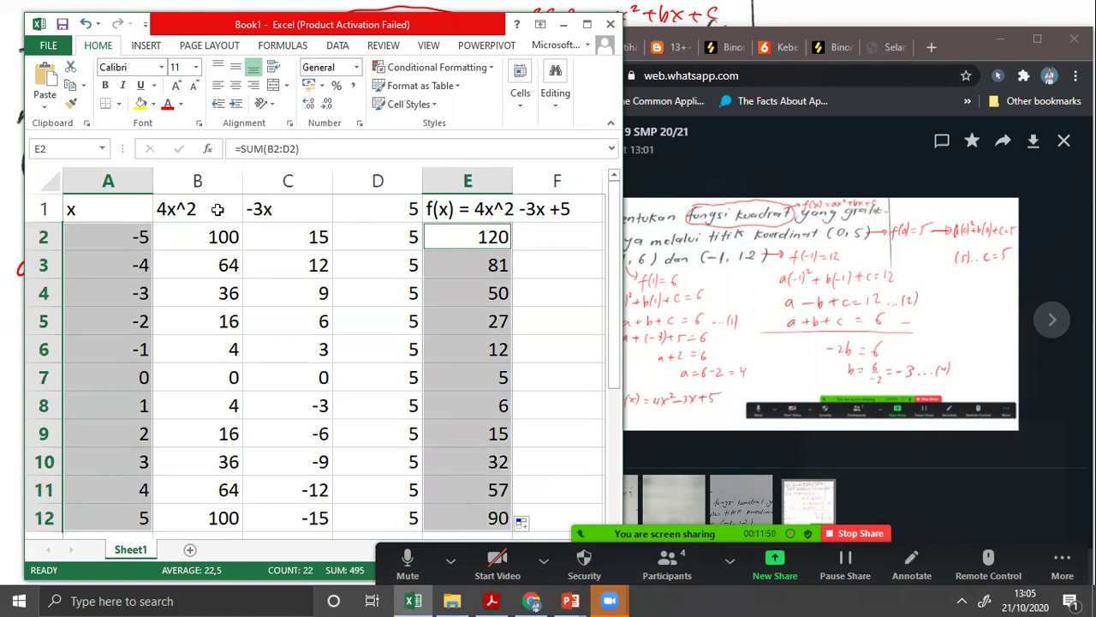
Insert a Scatter with Smooth Lines and Markers chart from the selected data.
{"action": "left_click", "coordinate": [146, 44]}
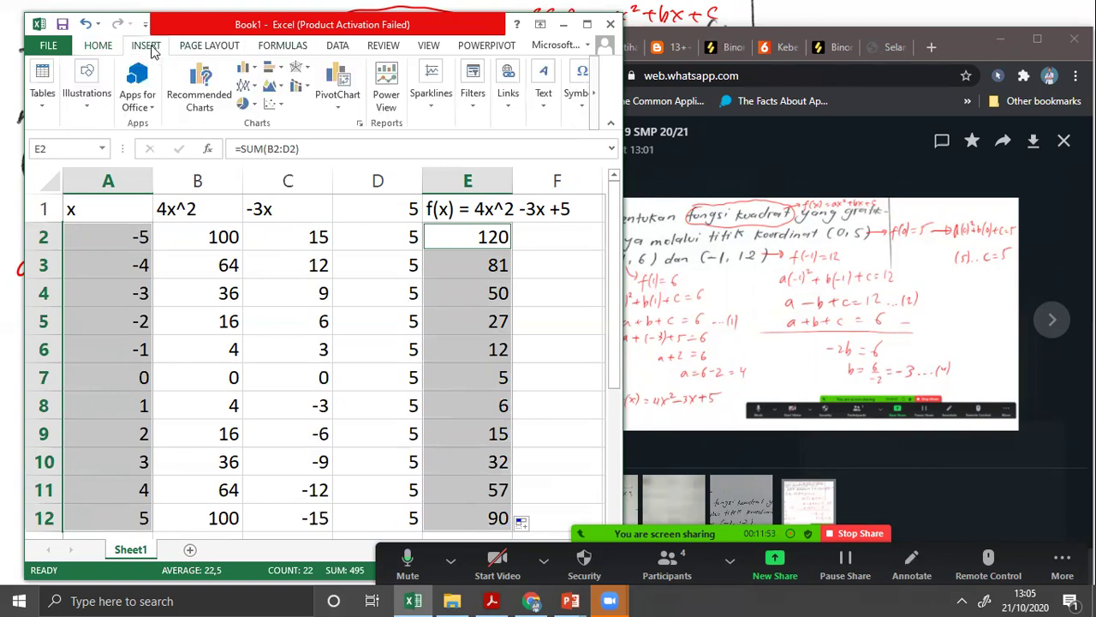
{"action": "left_click", "coordinate": [273, 105]}
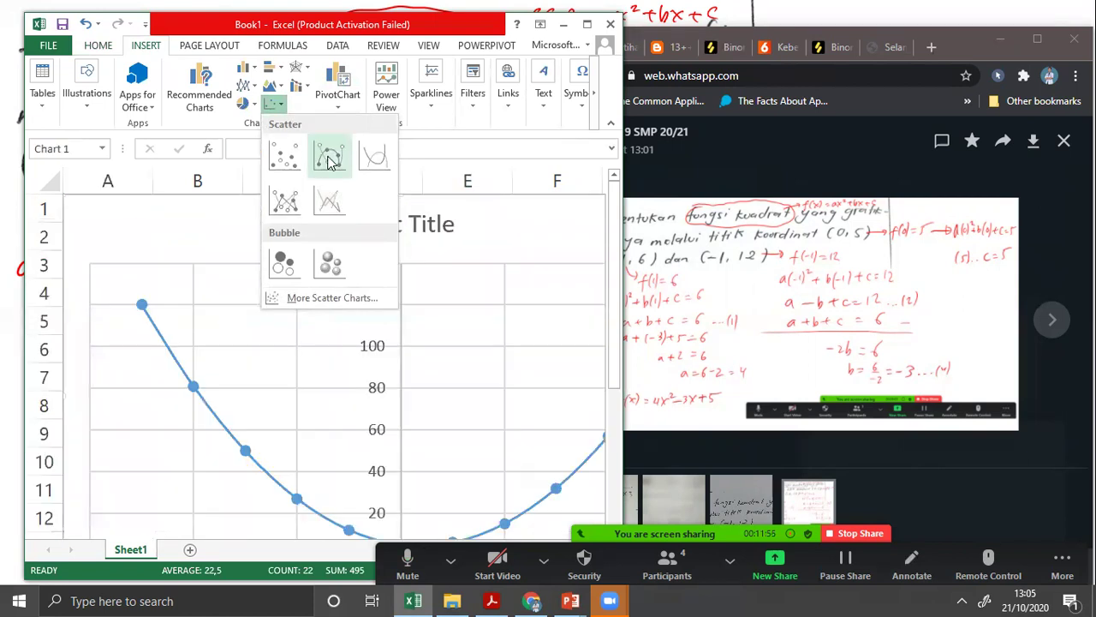
{"action": "left_click", "coordinate": [330, 161]}
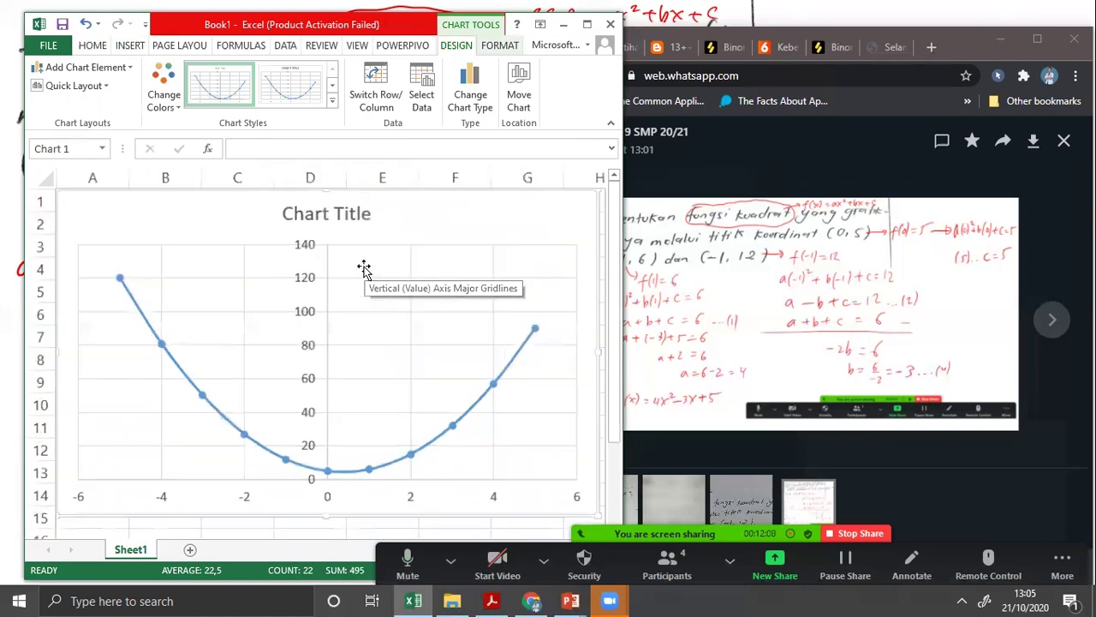
Replace the chart's placeholder title with 'f(x) = 4x² -3x + 5'.
{"action": "left_click", "coordinate": [324, 215]}
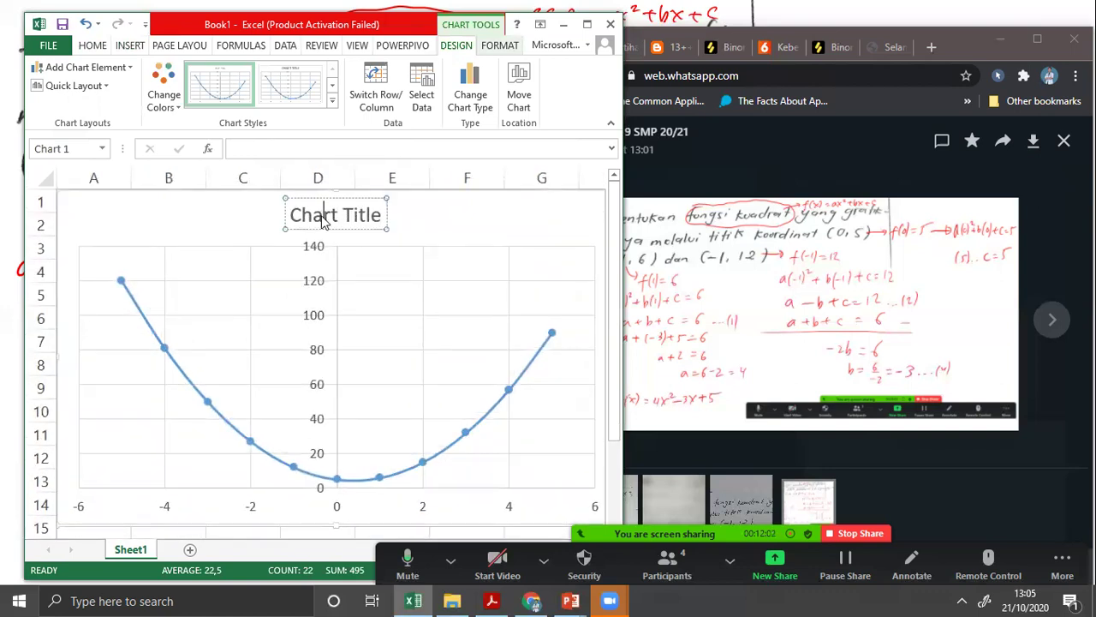
{"action": "triple_click", "coordinate": [323, 216]}
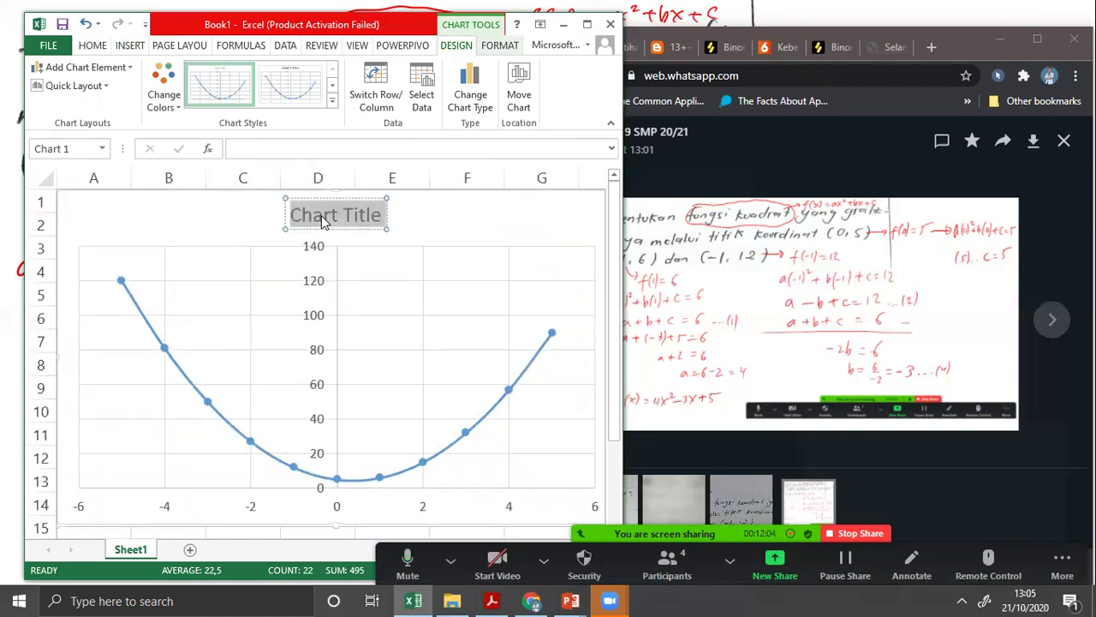
{"action": "type", "text": "F(X)"}
{"action": "key", "text": "BackSpace"}
{"action": "key", "text": "BackSpace"}
{"action": "key", "text": "BackSpace"}
{"action": "key", "text": "BackSpace"}
{"action": "key", "text": "Caps_Lock"}
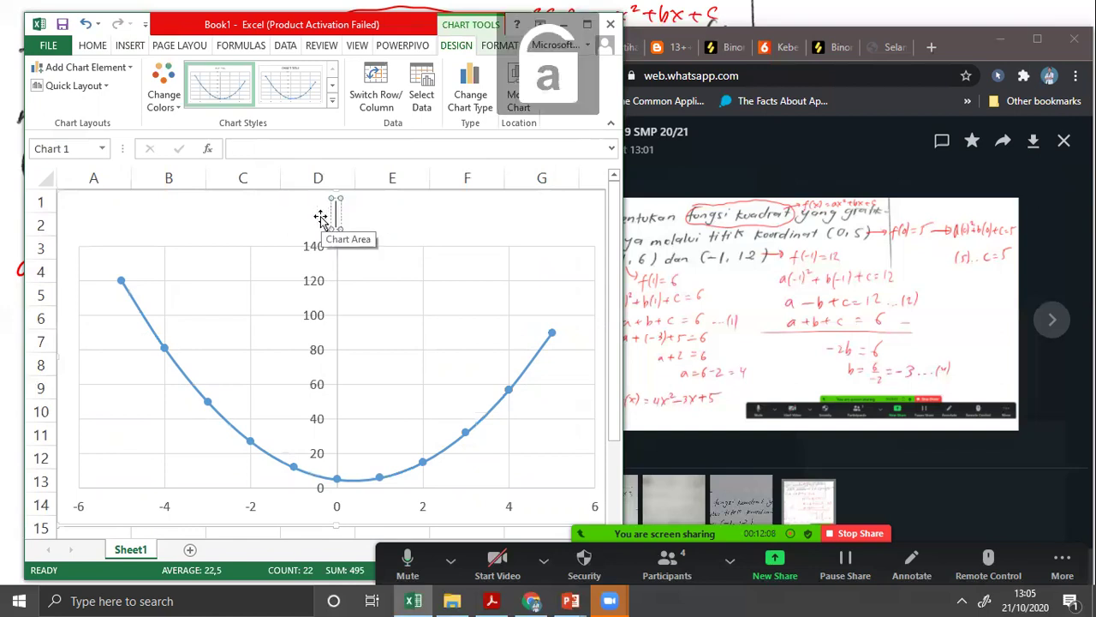
{"action": "type", "text": "(x) = "}
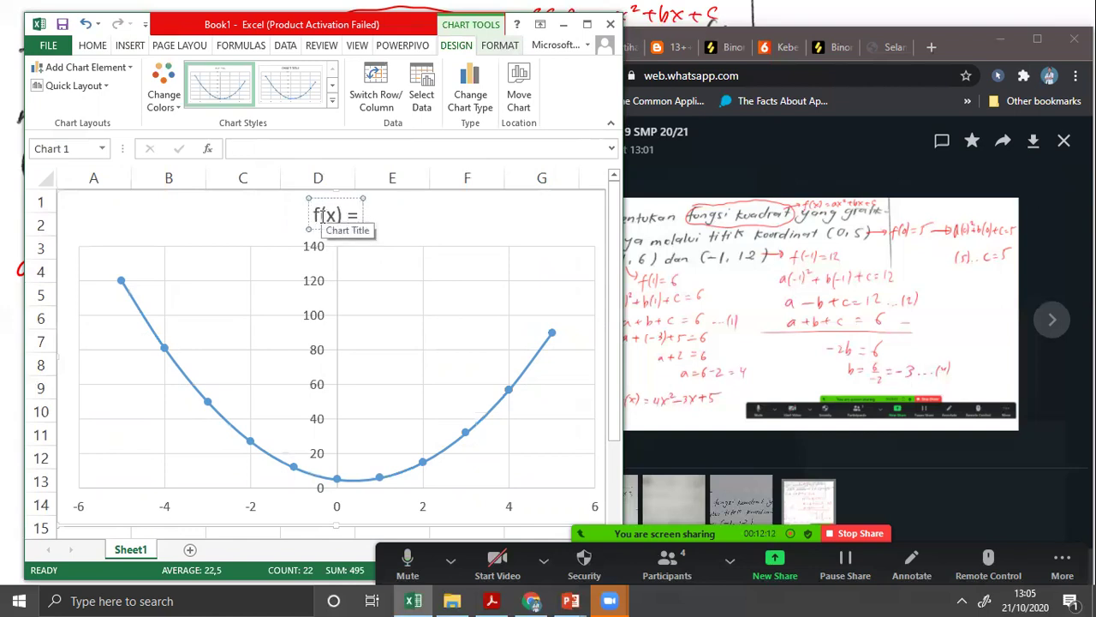
{"action": "type", "text": "4x²"}
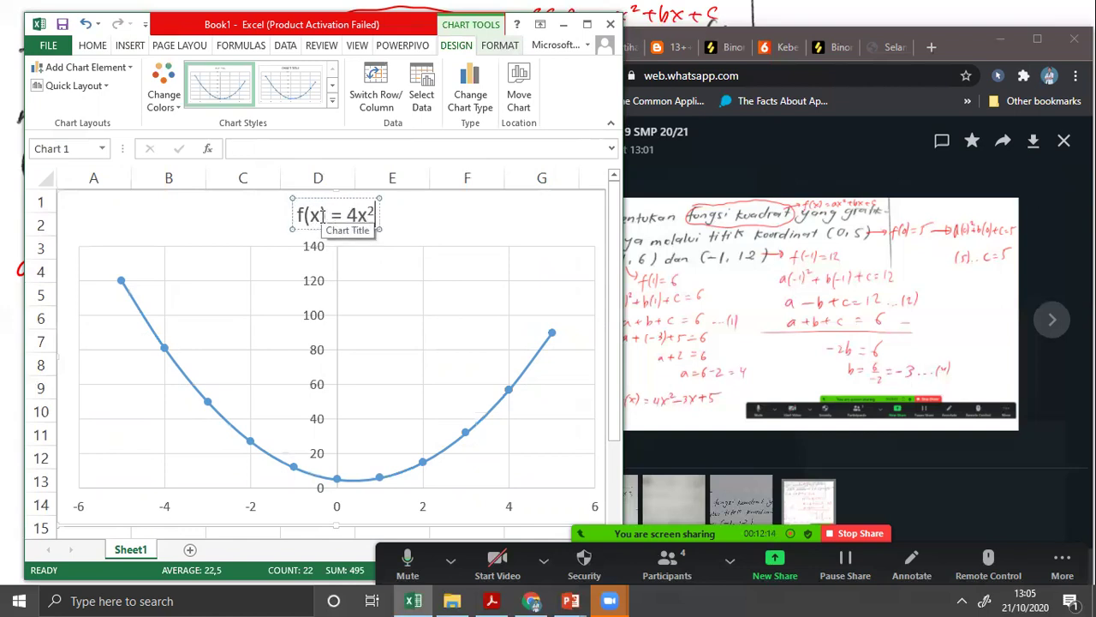
{"action": "type", "text": " -3x"}
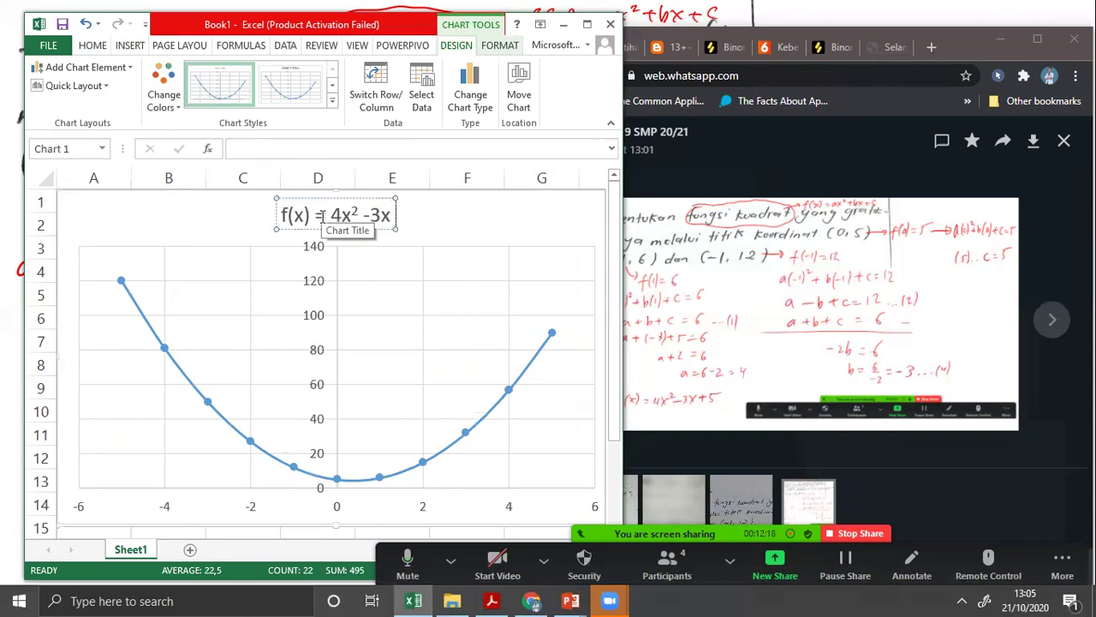
{"action": "type", "text": " + 5"}
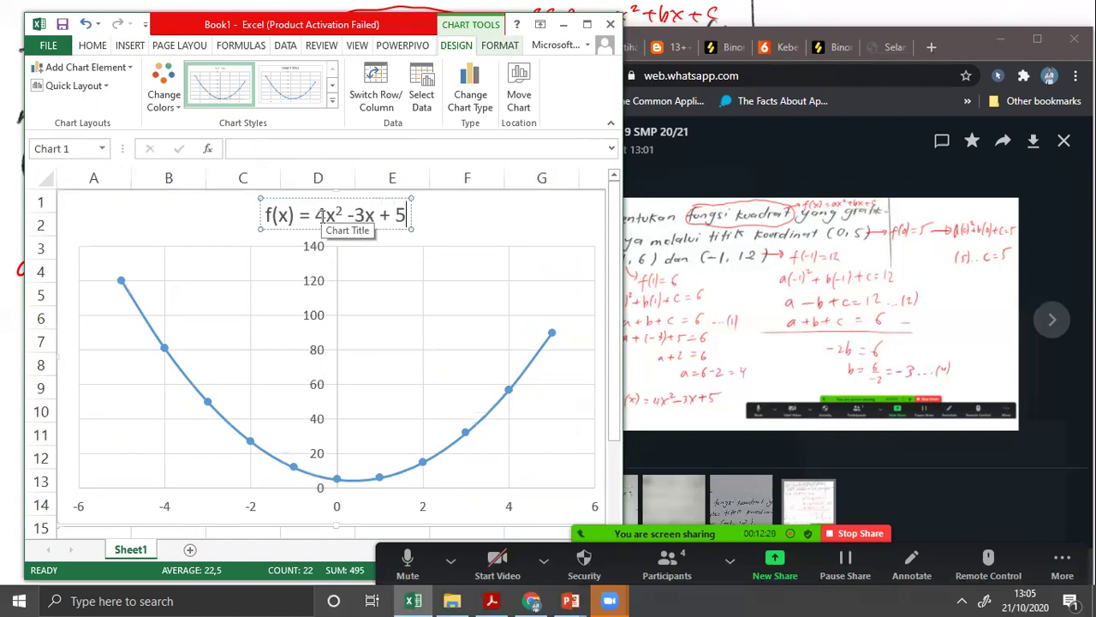
Move the chart down and right so it no longer covers the data table.
{"action": "scroll", "coordinate": [526, 335], "scroll_direction": "down", "scroll_amount": 1, "text": "ctrl"}
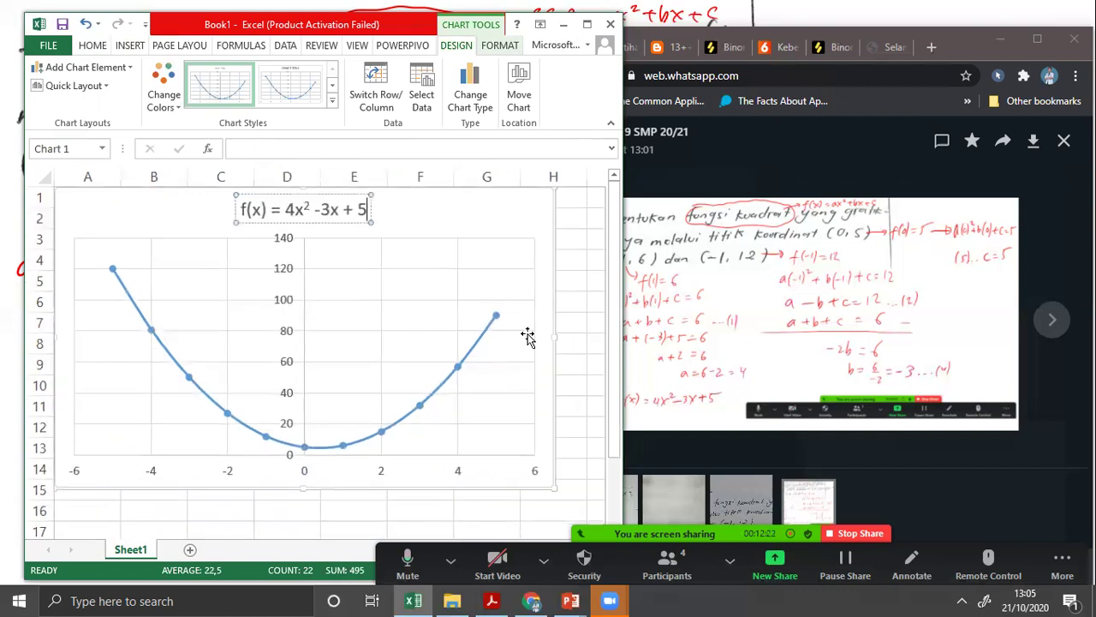
{"action": "left_click", "coordinate": [574, 352]}
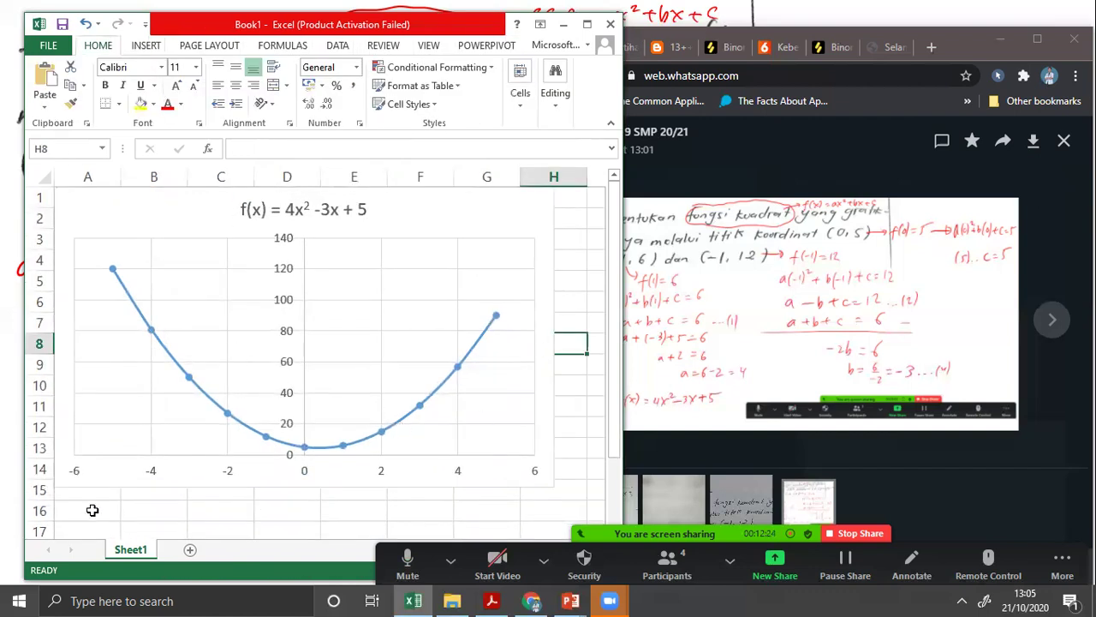
{"action": "scroll", "coordinate": [147, 489], "scroll_direction": "down", "scroll_amount": 2, "text": "ctrl"}
{"action": "scroll", "coordinate": [146, 489], "scroll_direction": "down", "scroll_amount": 1, "text": "ctrl"}
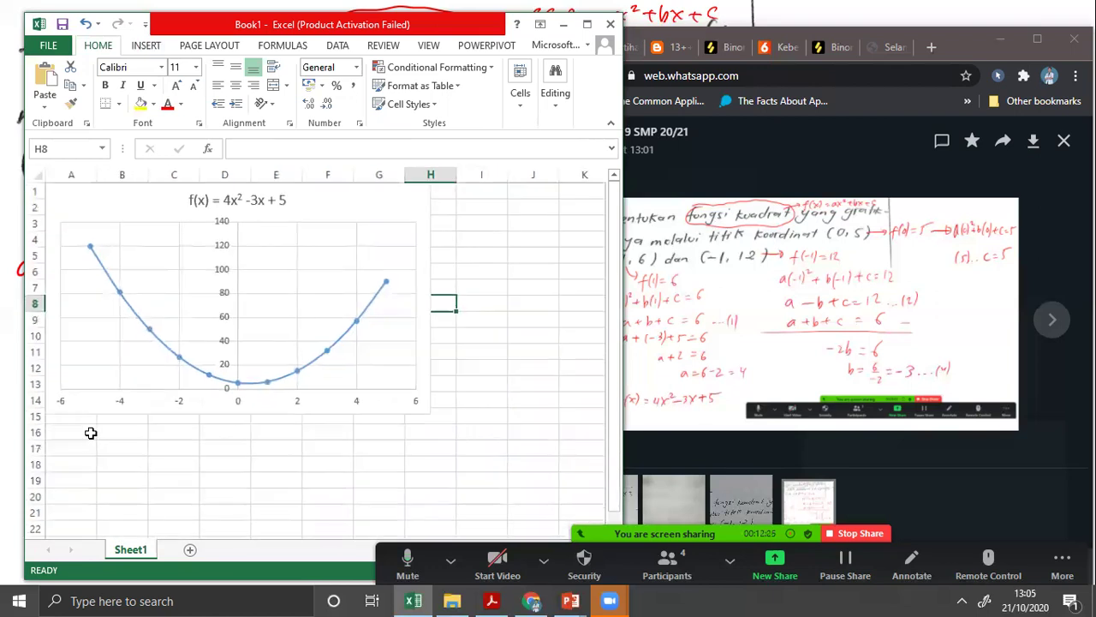
{"action": "mouse_move", "coordinate": [102, 414]}
{"action": "left_mouse_down"}
{"action": "mouse_move", "coordinate": [230, 445]}
{"action": "mouse_move", "coordinate": [378, 418]}
{"action": "mouse_move", "coordinate": [364, 411]}
{"action": "left_mouse_up"}
{"action": "scroll", "coordinate": [257, 396], "scroll_direction": "up", "scroll_amount": 2}
Copy the data block A2:E12 and send it as an image to the WhatsApp class chat.
{"action": "left_click", "coordinate": [122, 415]}
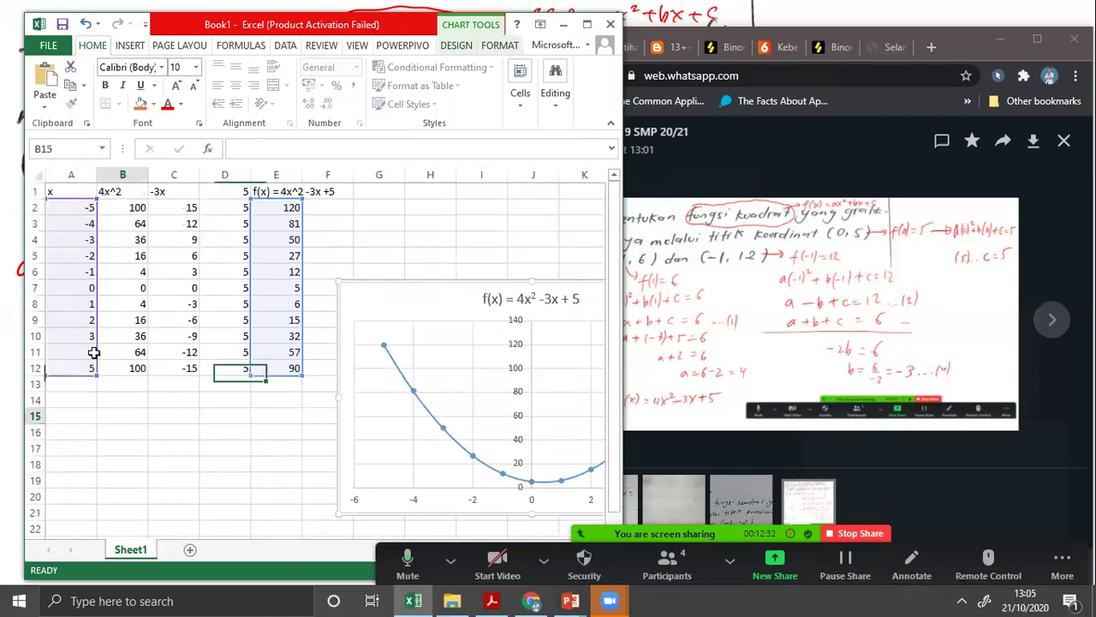
{"action": "left_click_drag", "start_coordinate": [70, 203], "coordinate": [301, 372]}
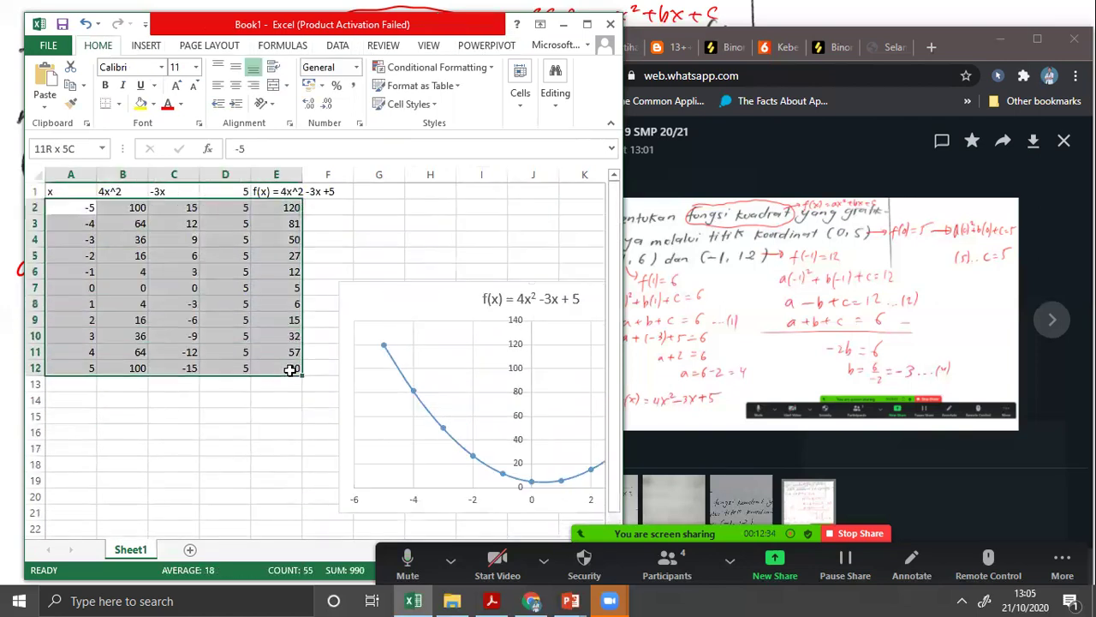
{"action": "key", "text": "ctrl+c"}
{"action": "left_click", "coordinate": [1064, 141]}
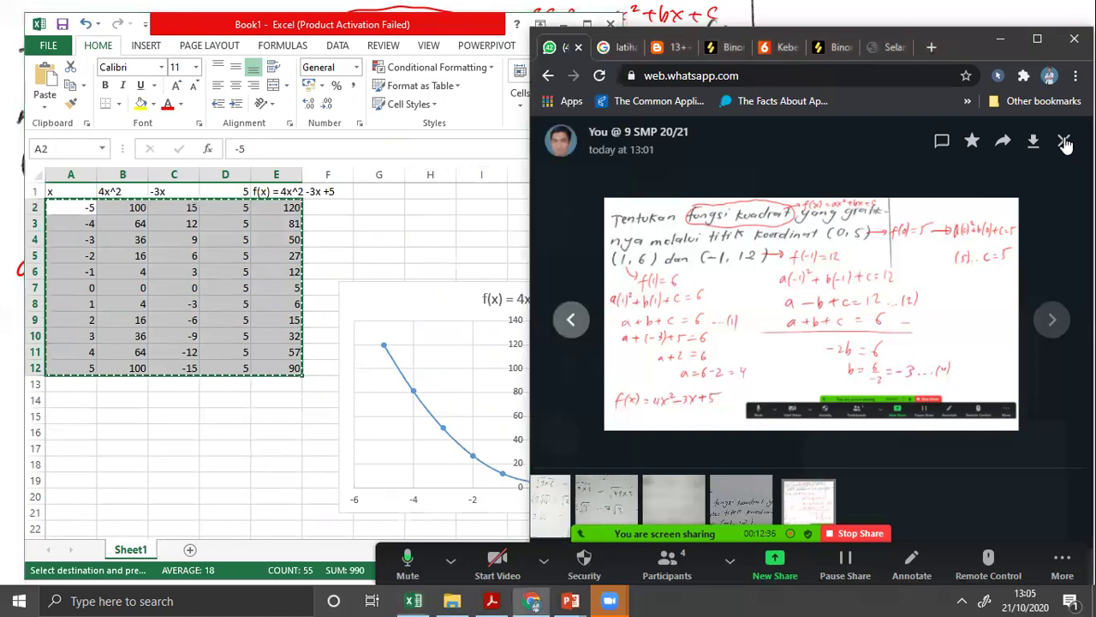
{"action": "scroll", "coordinate": [908, 434], "scroll_direction": "down", "scroll_amount": 1}
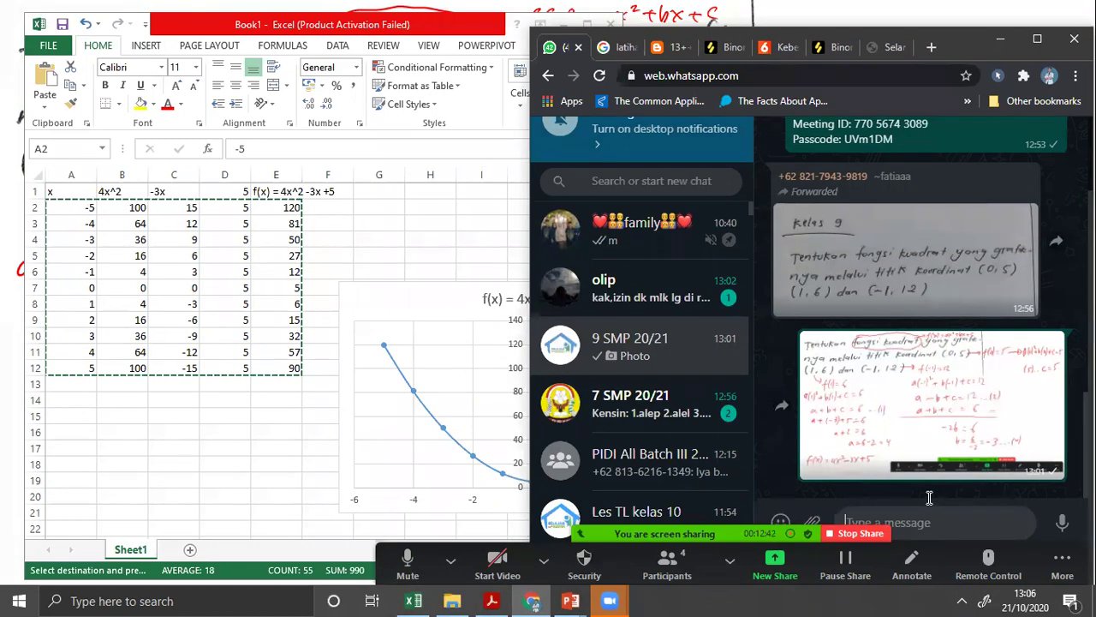
{"action": "key", "text": "ctrl+v"}
{"action": "key", "text": "Return"}
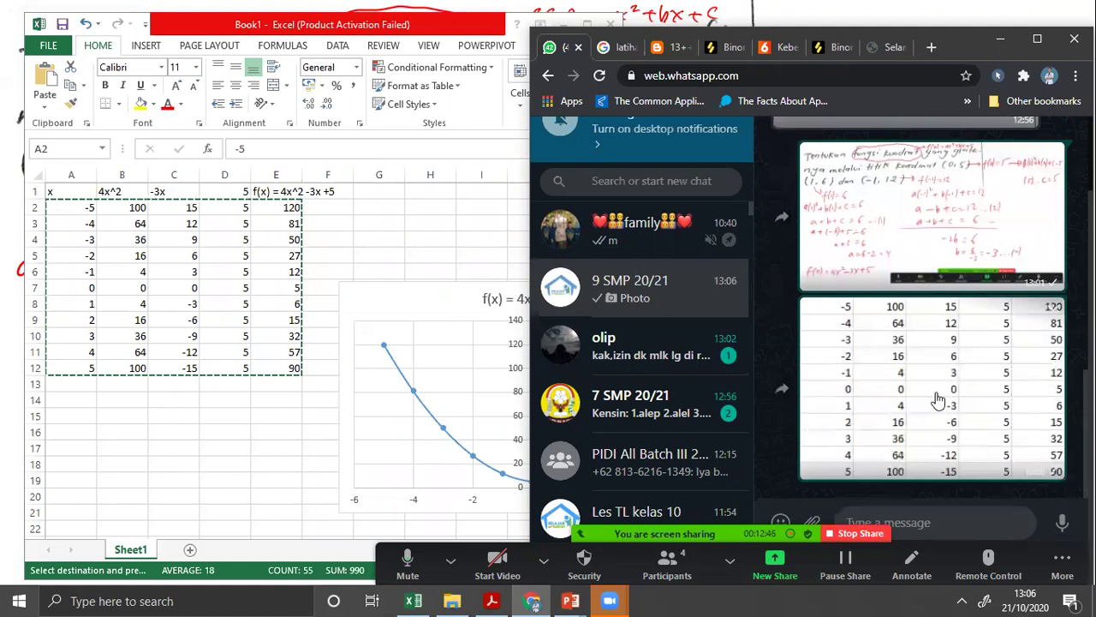
Copy the table again including its header row and send it to the chat.
{"action": "mouse_move", "coordinate": [56, 187]}
{"action": "left_mouse_down"}
{"action": "mouse_move", "coordinate": [316, 322]}
{"action": "mouse_move", "coordinate": [310, 366]}
{"action": "left_mouse_up"}
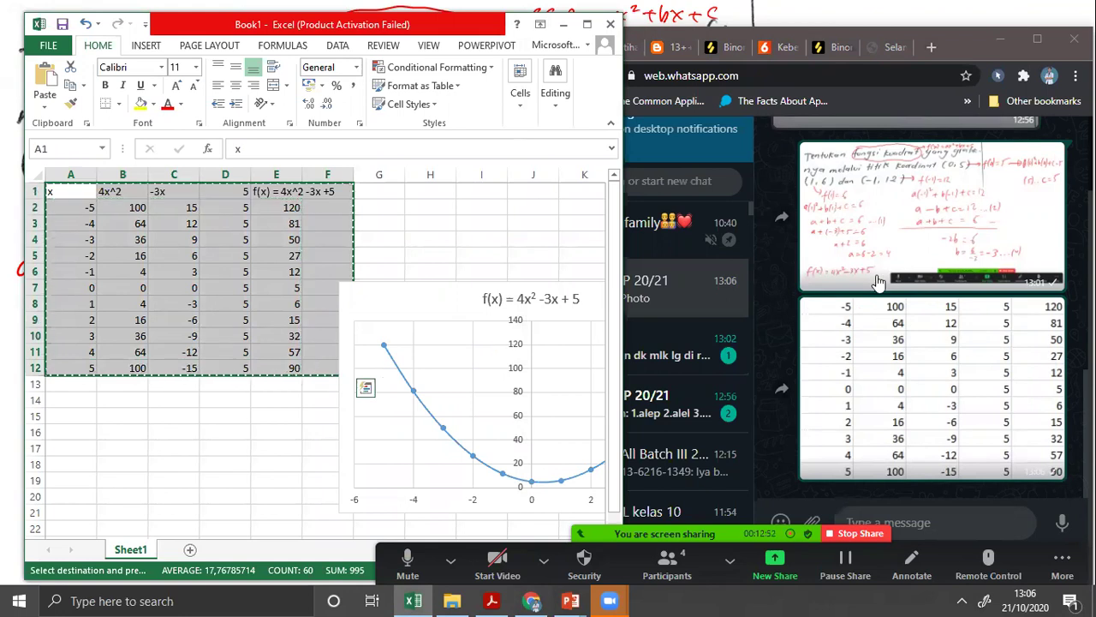
{"action": "left_click", "coordinate": [852, 367]}
{"action": "left_click", "coordinate": [824, 360]}
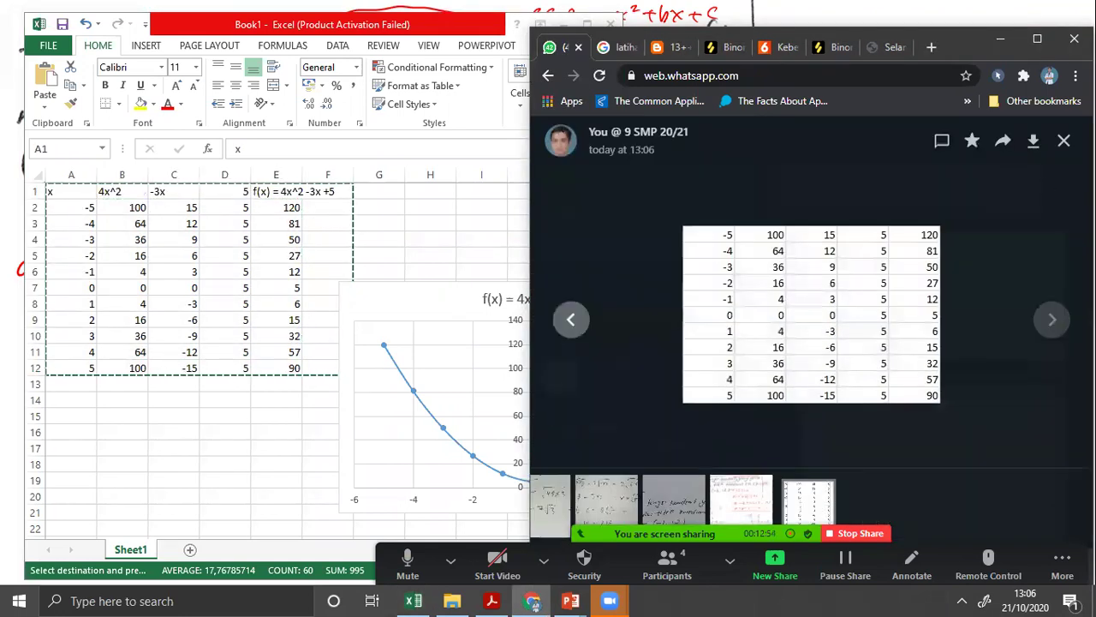
{"action": "left_click", "coordinate": [1064, 142]}
{"action": "scroll", "coordinate": [942, 462], "scroll_direction": "down", "scroll_amount": 1}
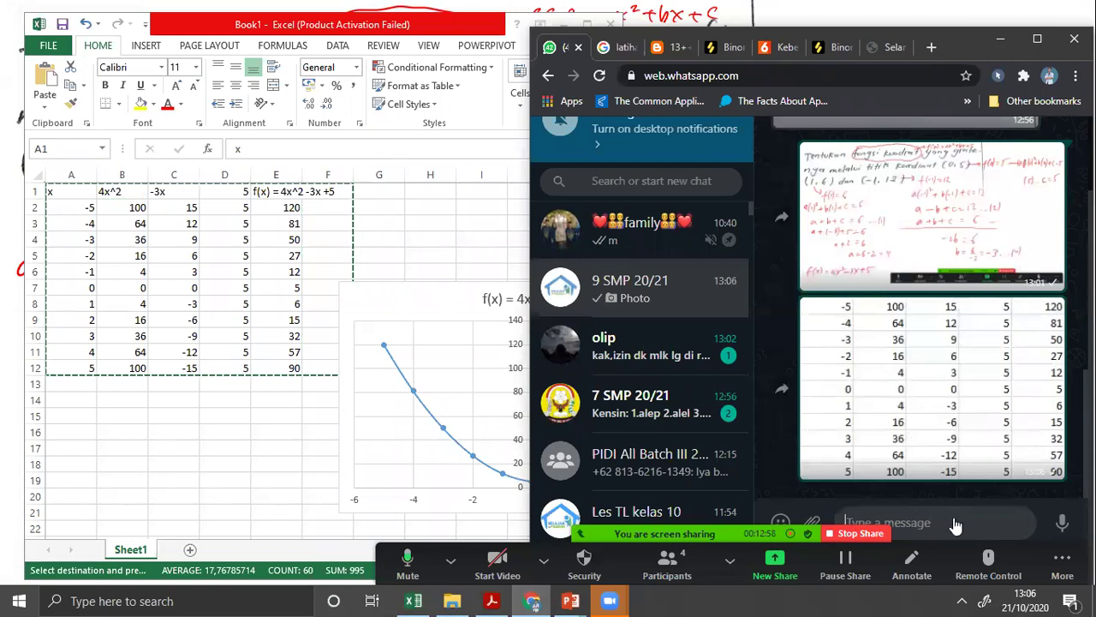
{"action": "key", "text": "ctrl+v"}
{"action": "key", "text": "Return"}
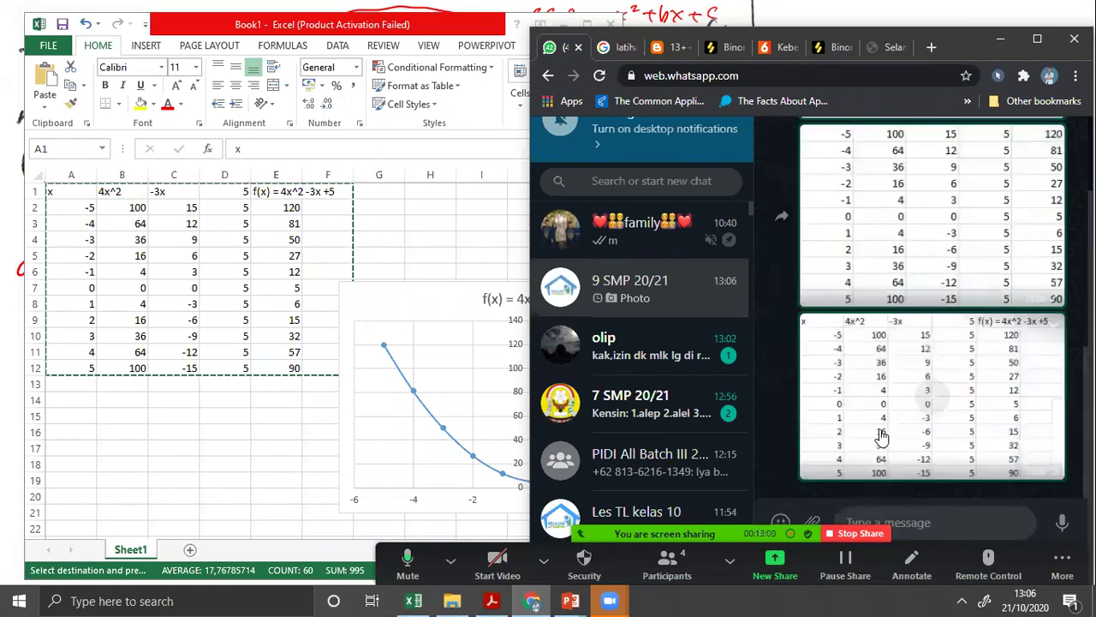
Move the parabola chart up and left to sit below row 3.
{"action": "left_click", "coordinate": [456, 317]}
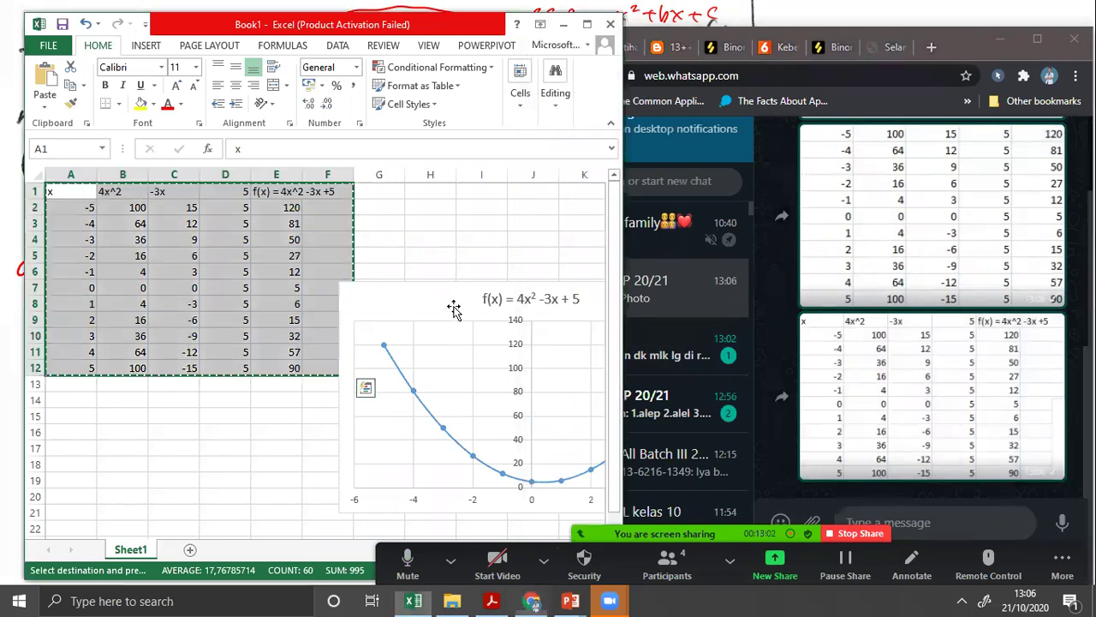
{"action": "scroll", "coordinate": [366, 505], "scroll_direction": "down", "scroll_amount": 1}
{"action": "scroll", "coordinate": [366, 505], "scroll_direction": "up", "scroll_amount": 1}
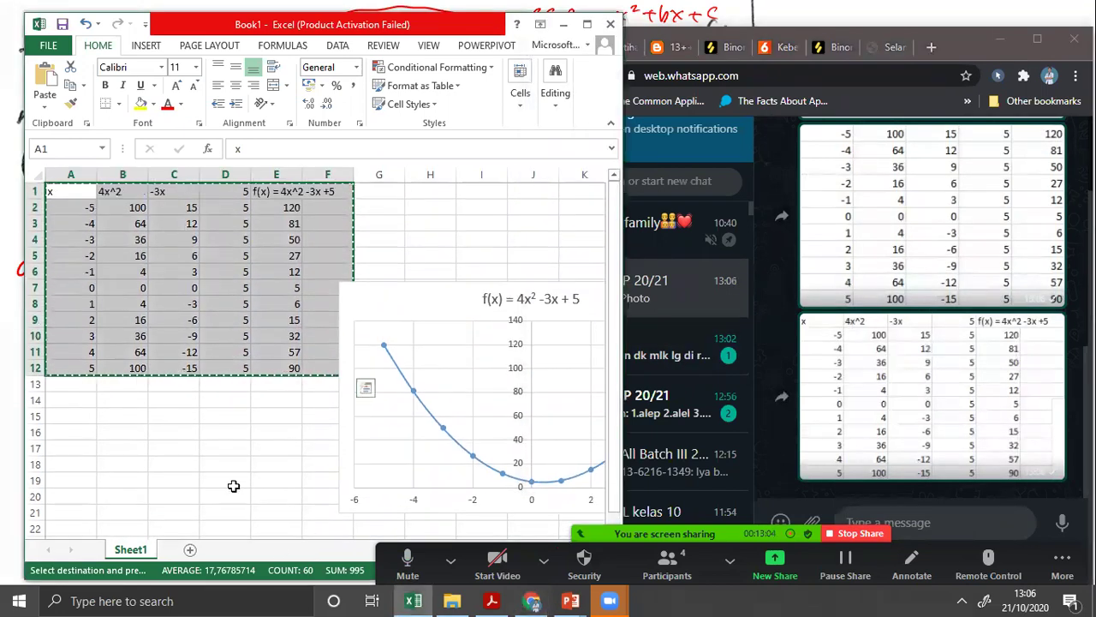
{"action": "left_click", "coordinate": [410, 287]}
{"action": "left_click_drag", "start_coordinate": [410, 287], "coordinate": [183, 236]}
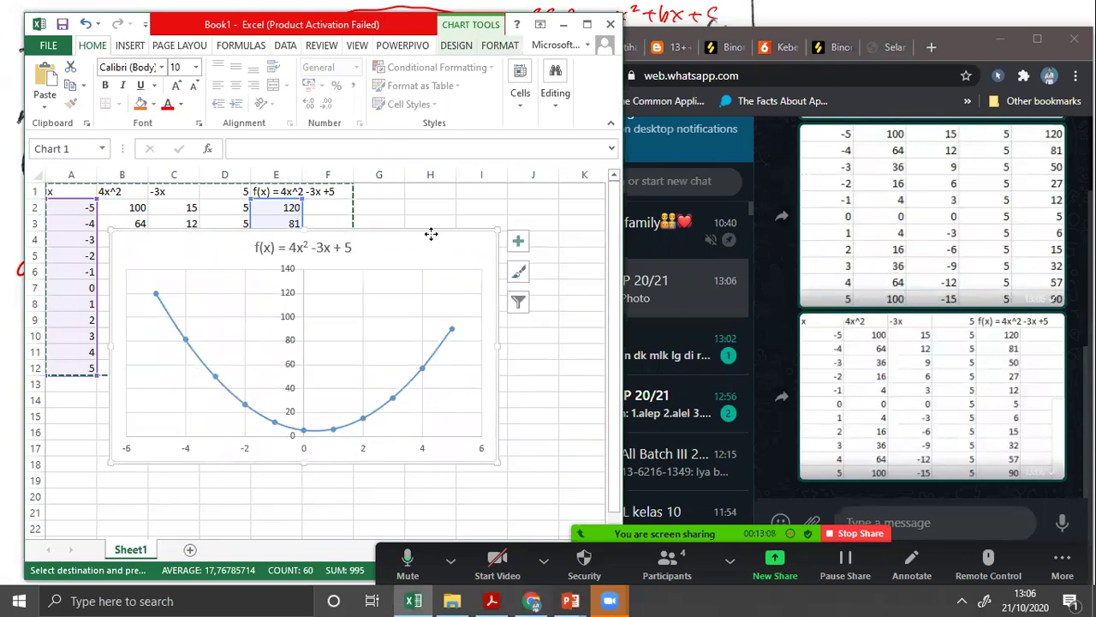
Copy the chart and send it as an image in the WhatsApp chat.
{"action": "right_click", "coordinate": [431, 233]}
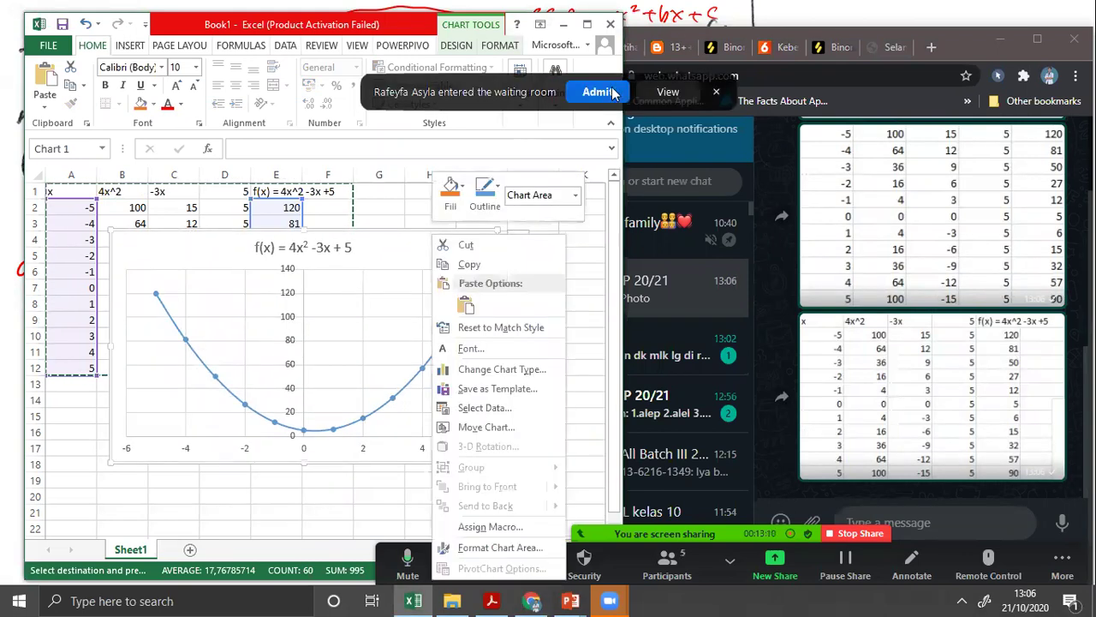
{"action": "key", "text": "Escape"}
{"action": "right_click", "coordinate": [451, 246]}
{"action": "key", "text": "Escape"}
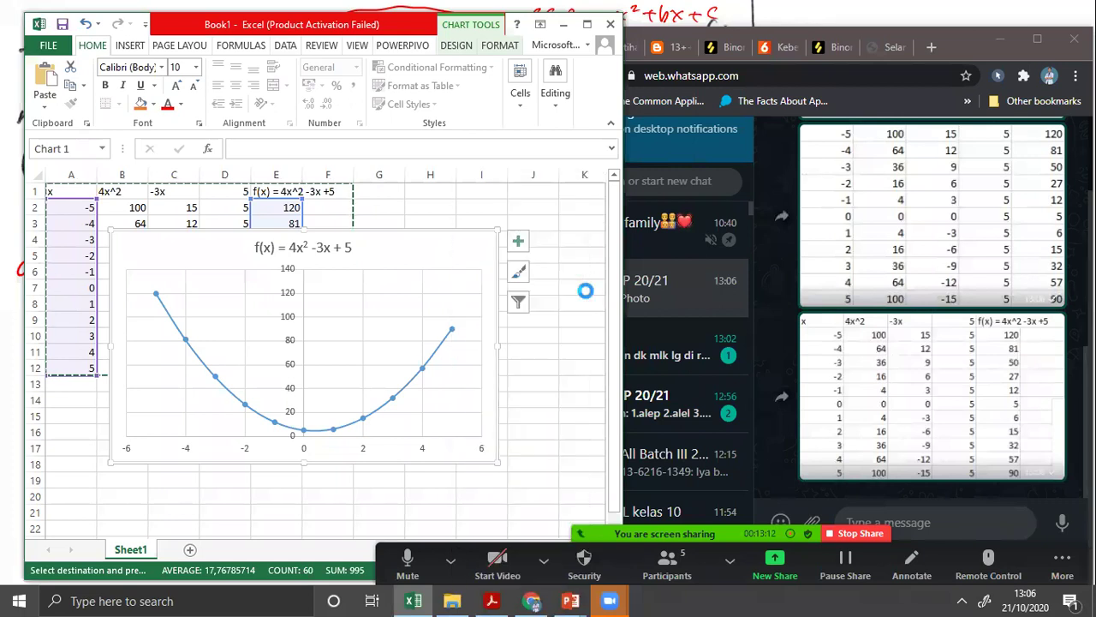
{"action": "key", "text": "Escape"}
{"action": "left_click", "coordinate": [982, 522]}
{"action": "key", "text": "ctrl+v"}
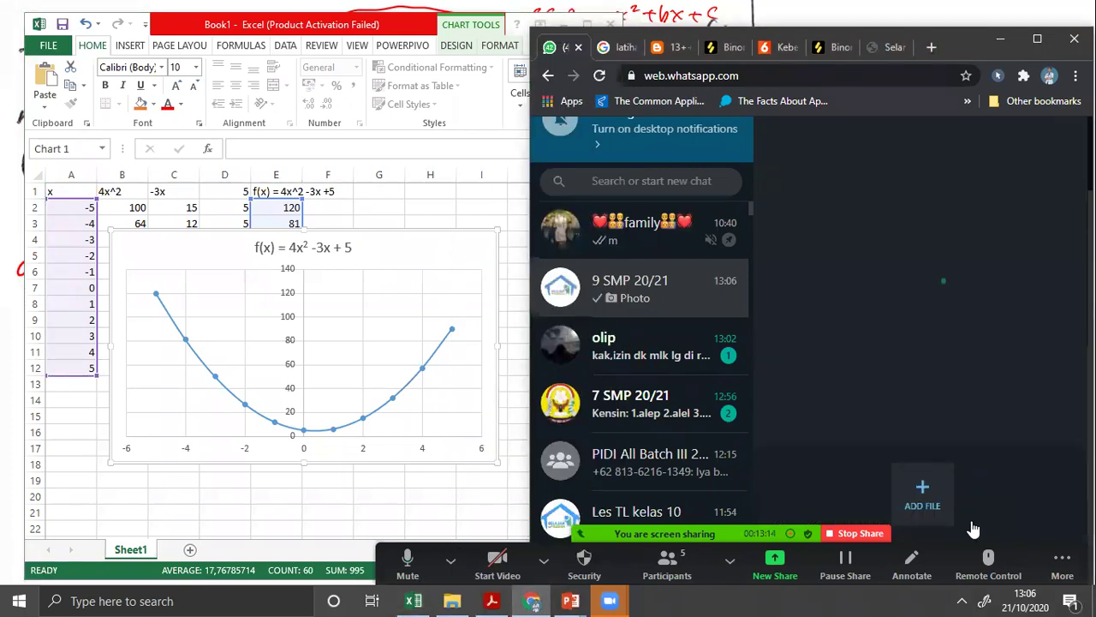
{"action": "key", "text": "Return"}
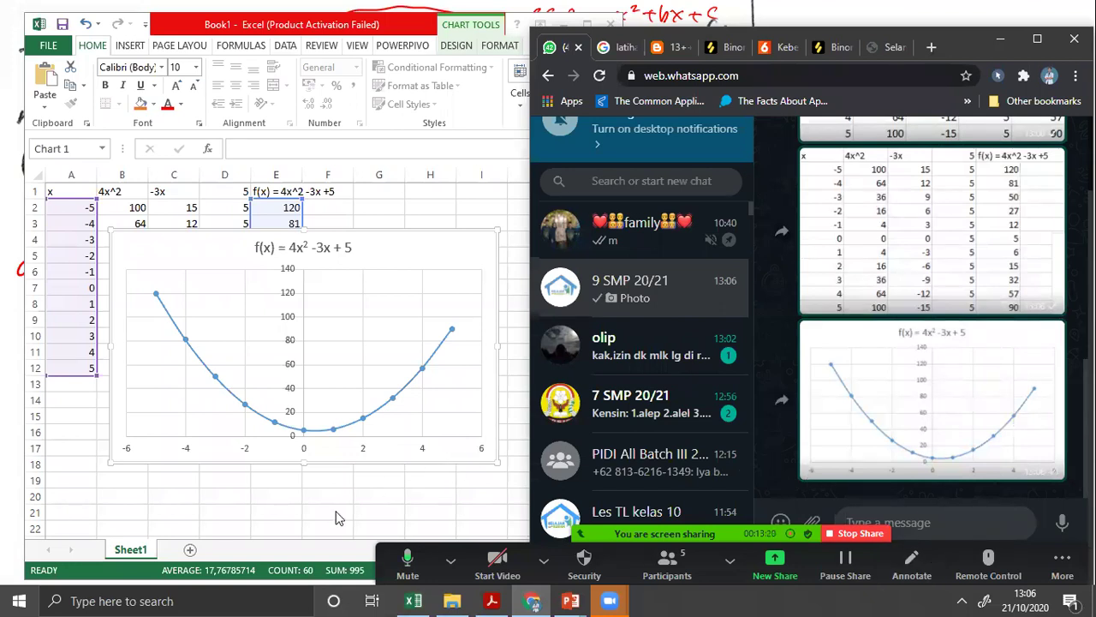
End the slide show and keep the handwritten ink annotations.
{"action": "key", "text": "alt+Tab"}
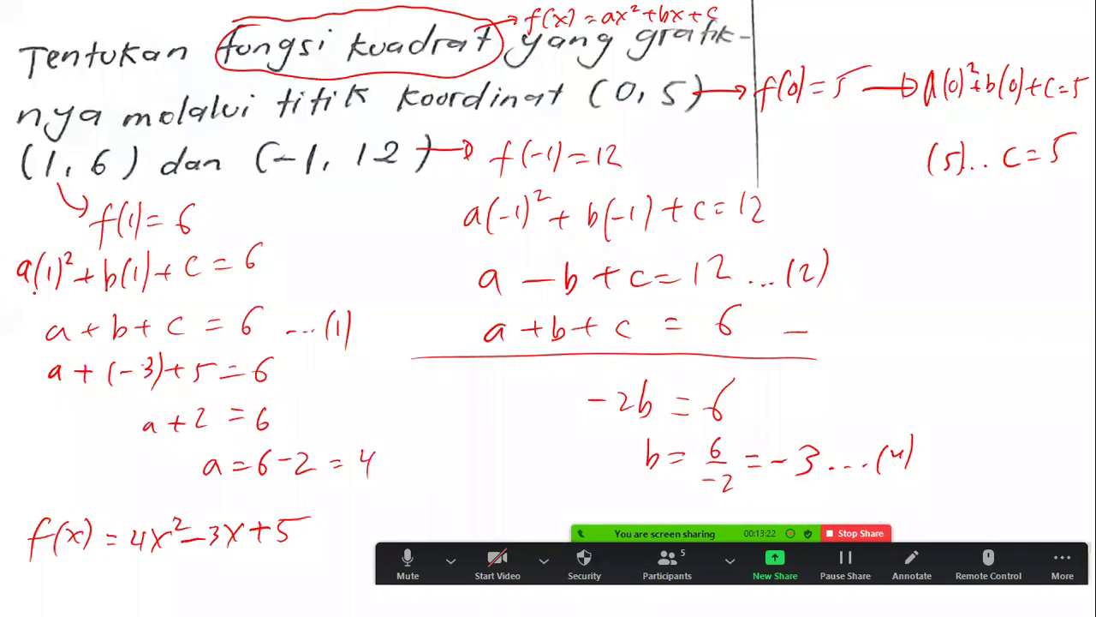
{"action": "key", "text": "Escape"}
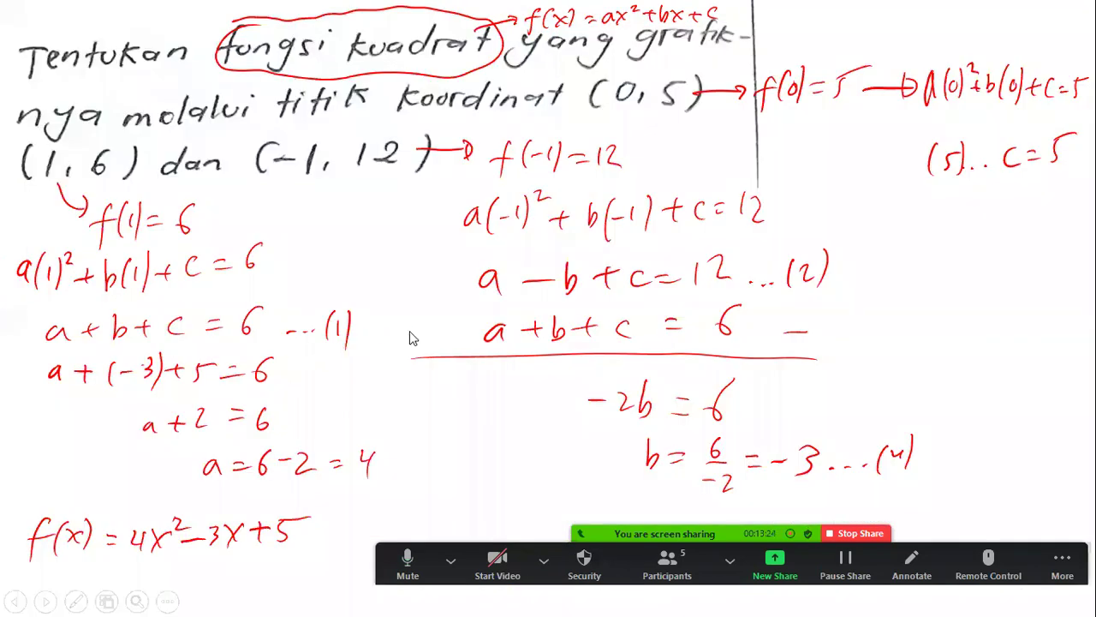
{"action": "key", "text": "Escape"}
{"action": "key", "text": "Return"}
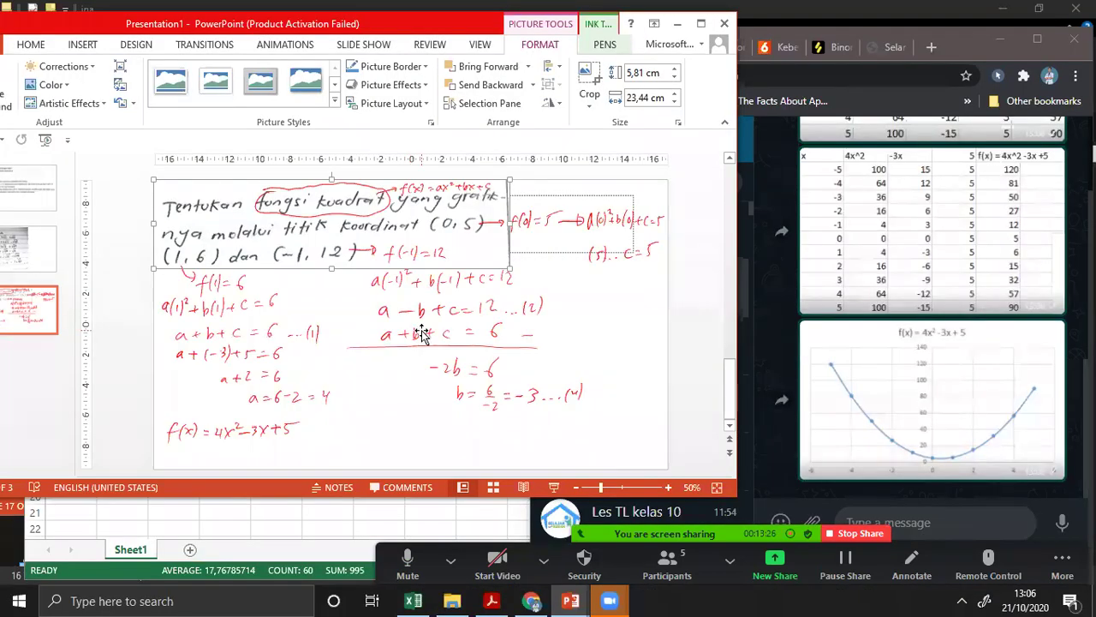
{"action": "left_click", "coordinate": [444, 444]}
Paste the chart at the slide's lower right and add a new title-and-content slide.
{"action": "key", "text": "ctrl+v"}
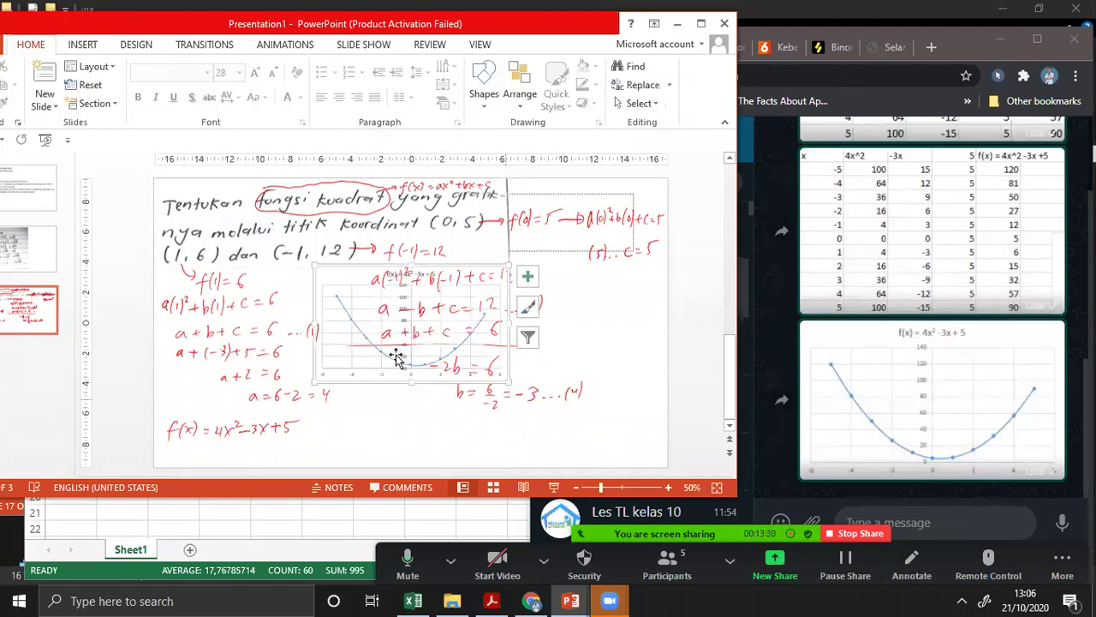
{"action": "left_click_drag", "start_coordinate": [362, 386], "coordinate": [518, 458]}
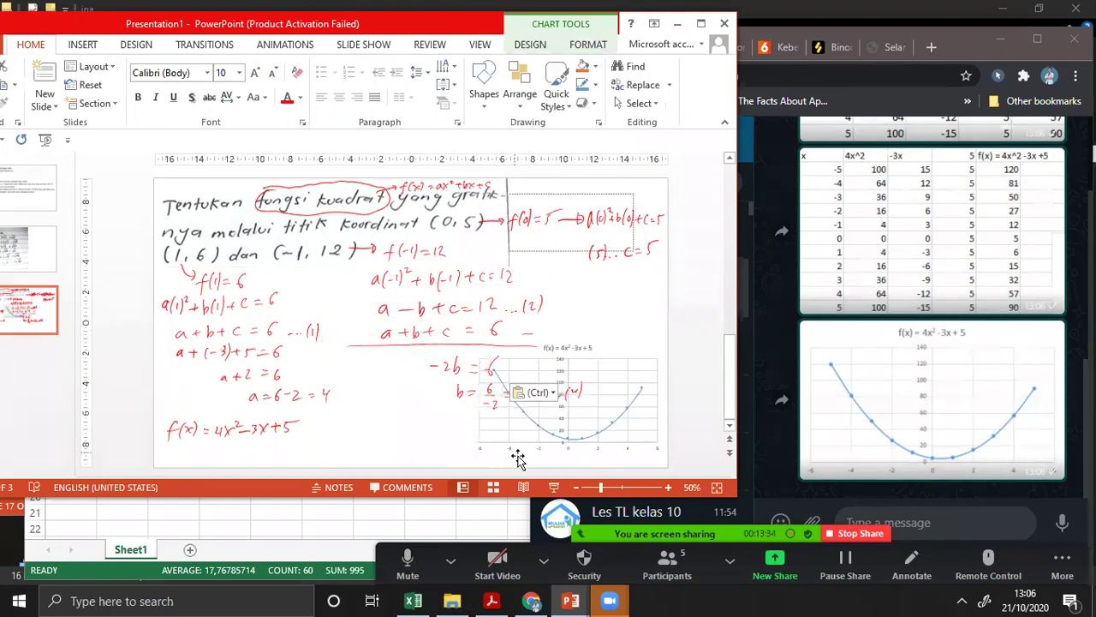
{"action": "left_click", "coordinate": [428, 330]}
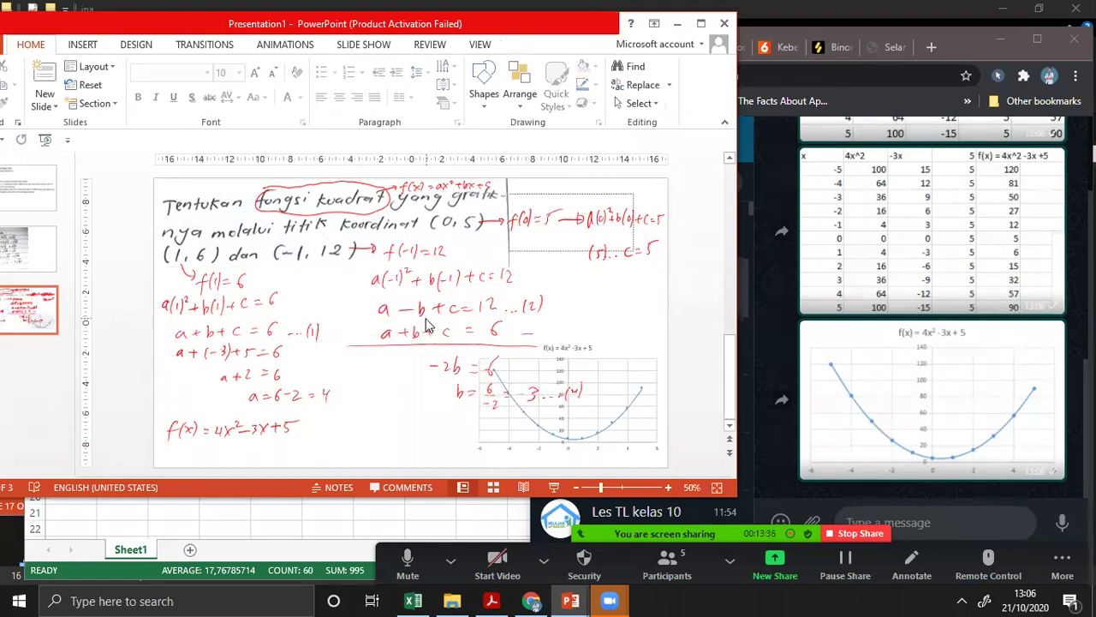
{"action": "left_click", "coordinate": [514, 435]}
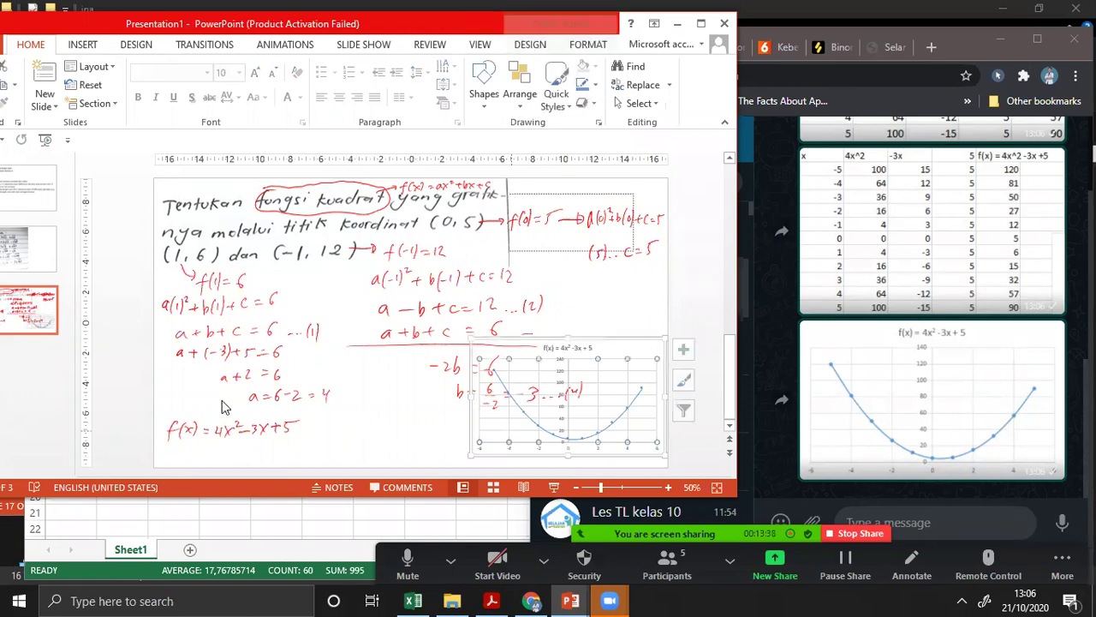
{"action": "left_click", "coordinate": [44, 81]}
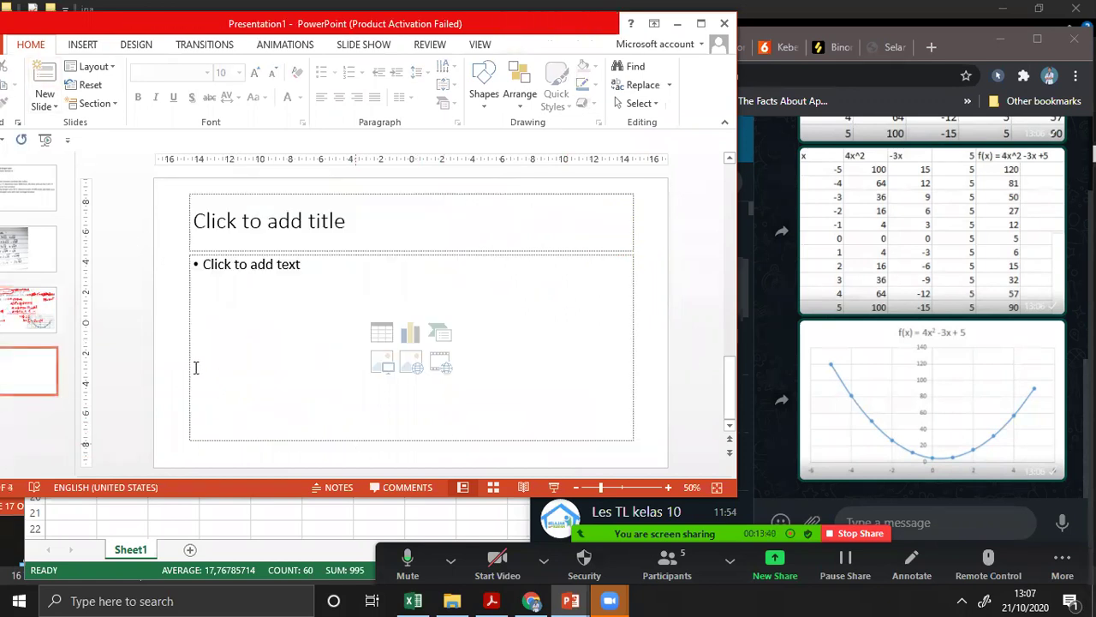
Paste the chart into the new slide, title it 'Gambar Grafik', and present it full screen.
{"action": "left_click", "coordinate": [215, 350]}
{"action": "key", "text": "ctrl+v"}
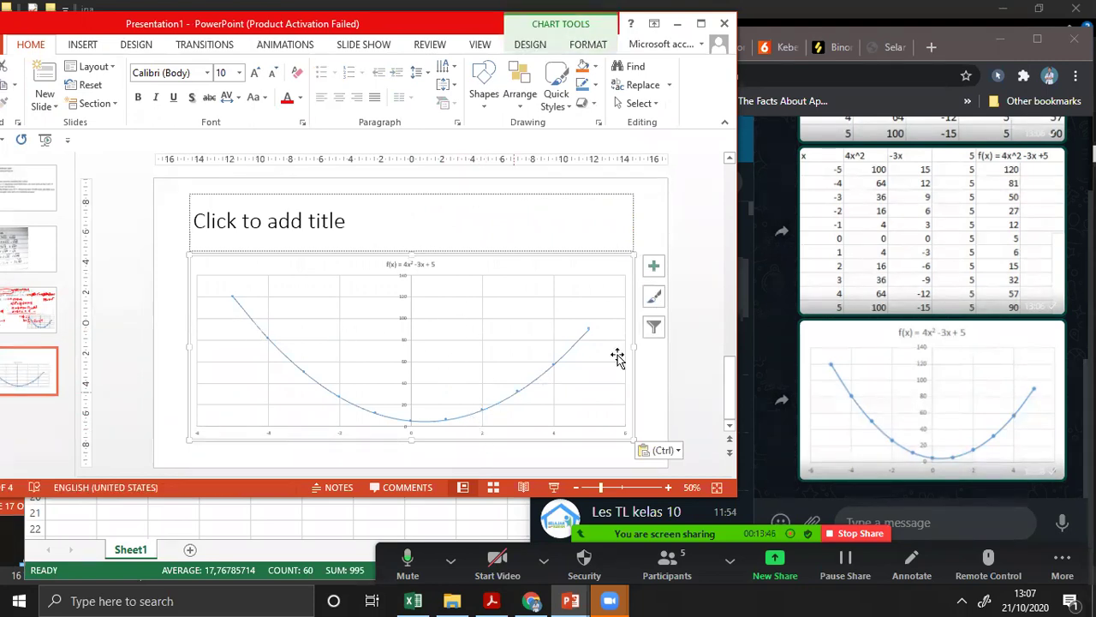
{"action": "left_click", "coordinate": [352, 225]}
{"action": "type", "text": "Gambar Grafik"}
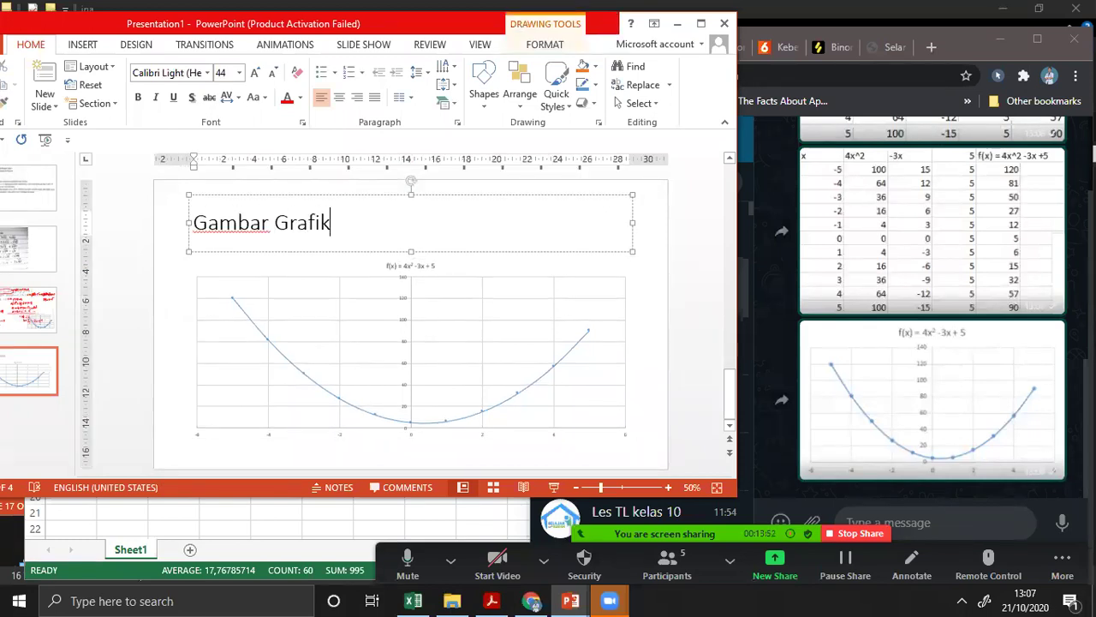
{"action": "left_click", "coordinate": [554, 487]}
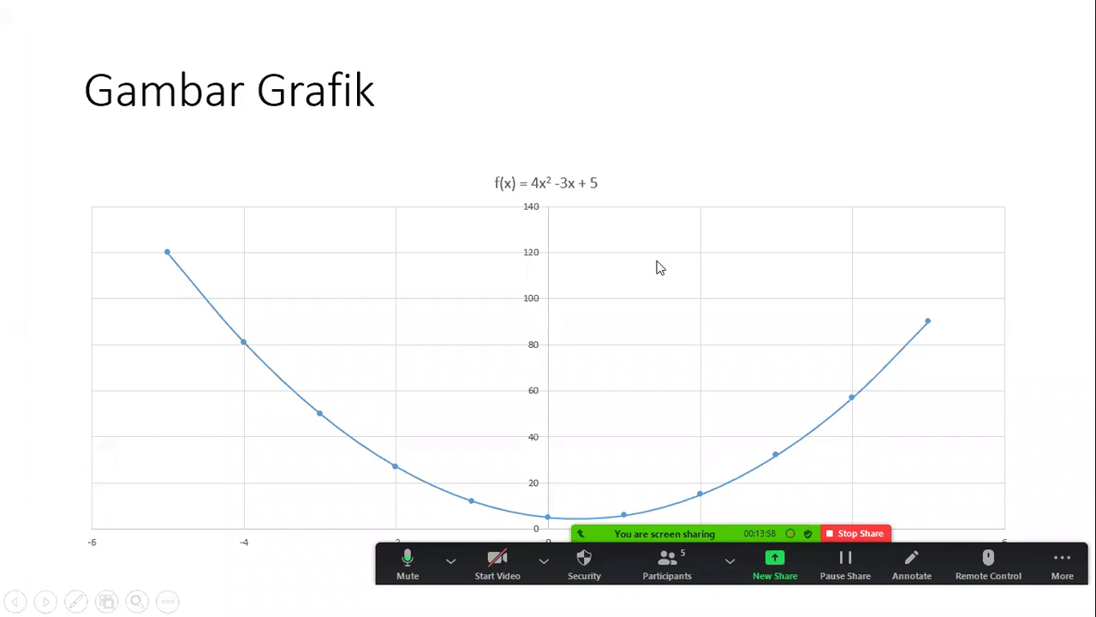
Switch to the slide show pen and move the sharing controls to the top.
{"action": "left_click", "coordinate": [78, 600]}
{"action": "left_click", "coordinate": [53, 471]}
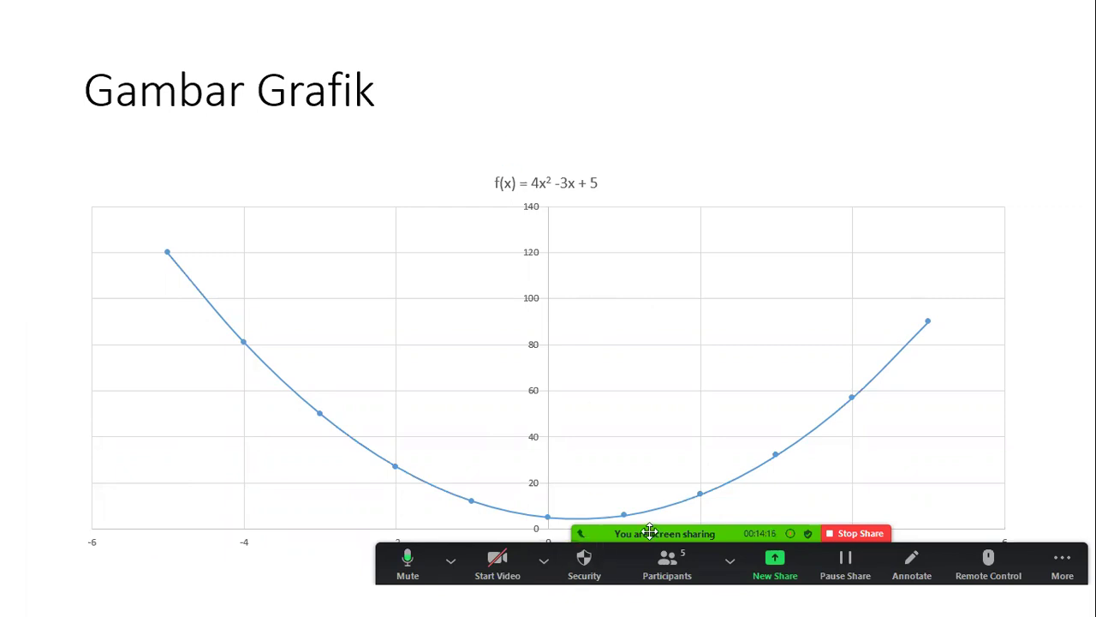
{"action": "left_click_drag", "start_coordinate": [650, 531], "coordinate": [631, 50]}
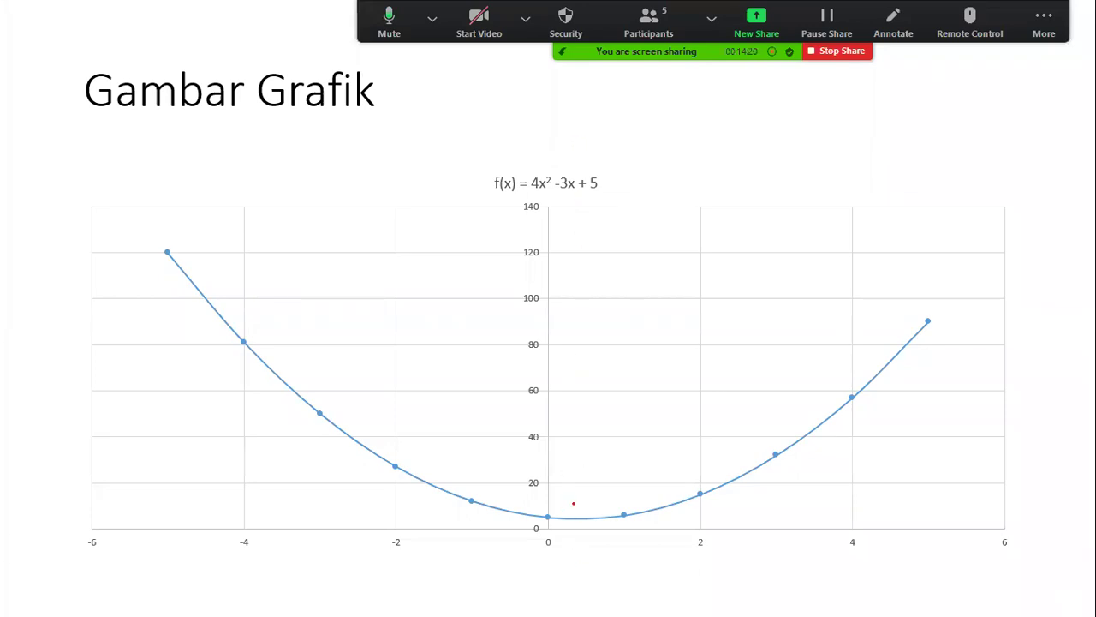
Handwrite xe = −b/2a = −(−3)/4(2) = 3/8 beside the f(x) formula.
{"action": "left_click_drag", "start_coordinate": [528, 175], "coordinate": [565, 142]}
{"action": "mouse_move", "coordinate": [578, 114]}
{"action": "left_mouse_down"}
{"action": "mouse_move", "coordinate": [589, 128]}
{"action": "mouse_move", "coordinate": [579, 132]}
{"action": "left_mouse_up"}
{"action": "left_click", "coordinate": [612, 126]}
{"action": "left_click_drag", "start_coordinate": [599, 124], "coordinate": [650, 119]}
{"action": "mouse_move", "coordinate": [659, 95]}
{"action": "left_mouse_down"}
{"action": "mouse_move", "coordinate": [674, 122]}
{"action": "mouse_move", "coordinate": [663, 144]}
{"action": "left_mouse_up"}
{"action": "mouse_move", "coordinate": [665, 135]}
{"action": "left_mouse_down"}
{"action": "mouse_move", "coordinate": [675, 144]}
{"action": "mouse_move", "coordinate": [699, 126]}
{"action": "left_mouse_up"}
{"action": "left_click", "coordinate": [708, 128]}
{"action": "mouse_move", "coordinate": [716, 123]}
{"action": "left_mouse_down"}
{"action": "mouse_move", "coordinate": [773, 115]}
{"action": "mouse_move", "coordinate": [792, 125]}
{"action": "left_mouse_up"}
{"action": "left_click", "coordinate": [761, 108]}
{"action": "left_click", "coordinate": [741, 144]}
{"action": "mouse_move", "coordinate": [717, 135]}
{"action": "left_mouse_down"}
{"action": "mouse_move", "coordinate": [802, 131]}
{"action": "mouse_move", "coordinate": [749, 158]}
{"action": "left_mouse_up"}
{"action": "mouse_move", "coordinate": [762, 135]}
{"action": "left_mouse_down"}
{"action": "mouse_move", "coordinate": [757, 169]}
{"action": "mouse_move", "coordinate": [776, 160]}
{"action": "mouse_move", "coordinate": [784, 169]}
{"action": "left_mouse_up"}
{"action": "left_click", "coordinate": [829, 134]}
{"action": "left_click_drag", "start_coordinate": [871, 111], "coordinate": [873, 130]}
{"action": "mouse_move", "coordinate": [861, 141]}
{"action": "left_mouse_down"}
{"action": "mouse_move", "coordinate": [884, 138]}
{"action": "mouse_move", "coordinate": [867, 164]}
{"action": "mouse_move", "coordinate": [868, 151]}
{"action": "left_mouse_up"}
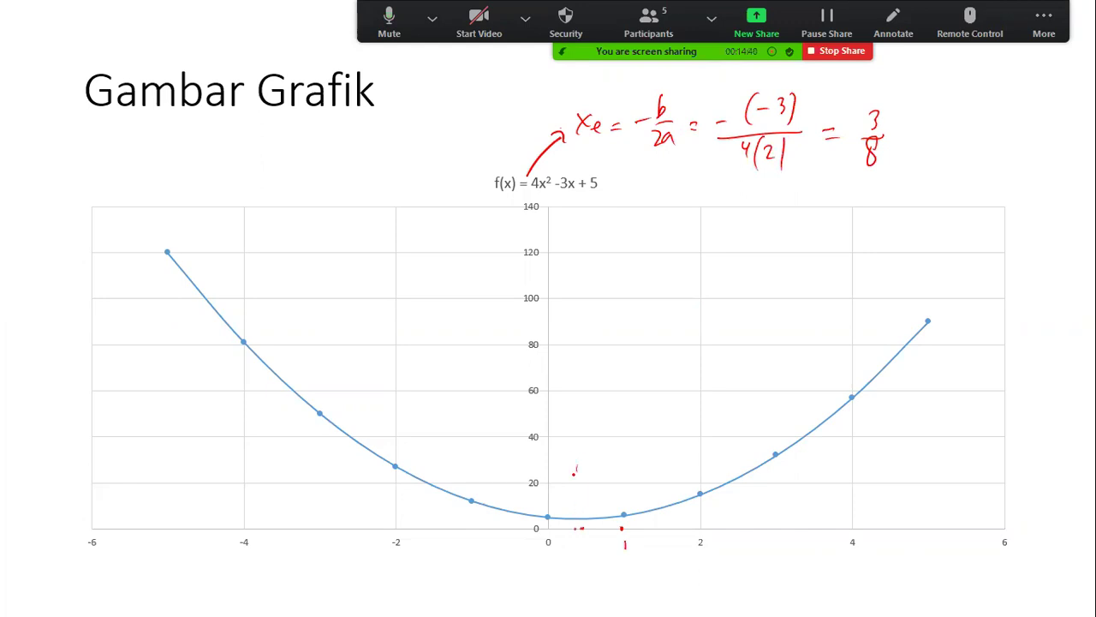
Draw a dashed vertical line through the parabola's vertex at x = 3/8.
{"action": "left_click", "coordinate": [576, 399]}
{"action": "left_click_drag", "start_coordinate": [576, 524], "coordinate": [577, 539]}
{"action": "left_click_drag", "start_coordinate": [580, 555], "coordinate": [578, 578]}
{"action": "left_click_drag", "start_coordinate": [575, 440], "coordinate": [576, 419]}
{"action": "left_click_drag", "start_coordinate": [577, 416], "coordinate": [577, 403]}
{"action": "left_click_drag", "start_coordinate": [578, 392], "coordinate": [579, 380]}
{"action": "left_click_drag", "start_coordinate": [579, 373], "coordinate": [578, 362]}
{"action": "left_click_drag", "start_coordinate": [579, 355], "coordinate": [579, 346]}
{"action": "left_click_drag", "start_coordinate": [580, 337], "coordinate": [580, 316]}
{"action": "left_click_drag", "start_coordinate": [581, 304], "coordinate": [581, 293]}
{"action": "left_click_drag", "start_coordinate": [581, 286], "coordinate": [581, 275]}
{"action": "left_click_drag", "start_coordinate": [582, 269], "coordinate": [583, 224]}
{"action": "left_click_drag", "start_coordinate": [581, 216], "coordinate": [582, 195]}
Label the dashed line xe = 3/8 below the chart.
{"action": "left_click_drag", "start_coordinate": [567, 583], "coordinate": [557, 598]}
{"action": "left_click_drag", "start_coordinate": [567, 592], "coordinate": [576, 596]}
{"action": "left_click_drag", "start_coordinate": [580, 587], "coordinate": [592, 590]}
{"action": "left_click_drag", "start_coordinate": [601, 576], "coordinate": [602, 587]}
{"action": "mouse_move", "coordinate": [602, 590]}
{"action": "left_mouse_down"}
{"action": "mouse_move", "coordinate": [613, 589]}
{"action": "mouse_move", "coordinate": [607, 603]}
{"action": "left_mouse_up"}
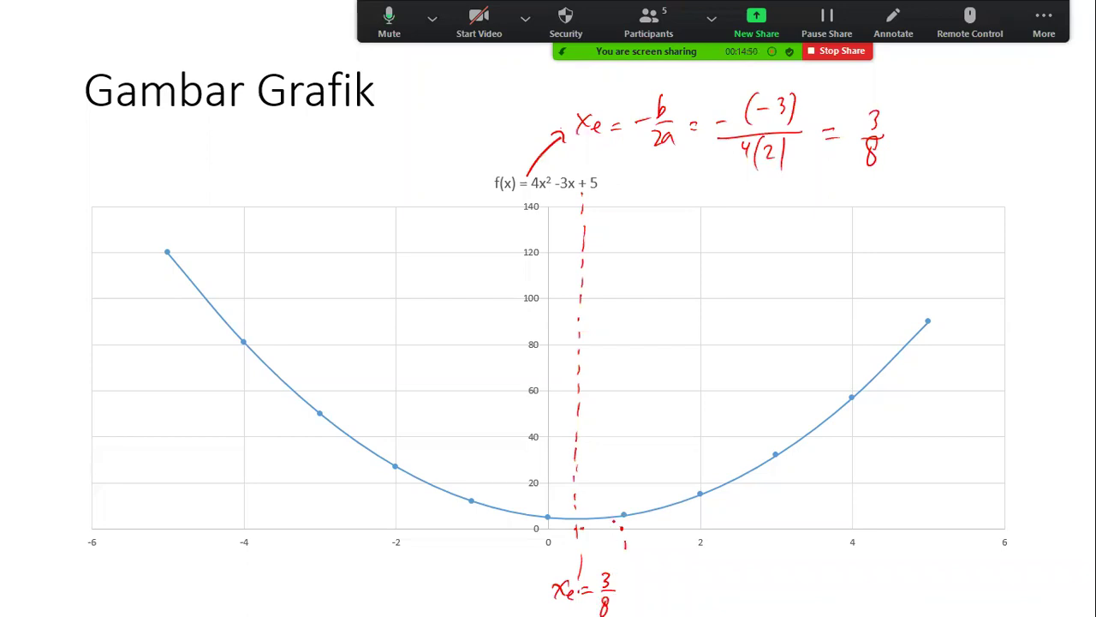
Write ye → f(3/8) = 4(3/8)² − 3(3/8) + 5 above the chart.
{"action": "left_click_drag", "start_coordinate": [648, 192], "coordinate": [654, 203]}
{"action": "mouse_move", "coordinate": [660, 188]}
{"action": "left_mouse_down"}
{"action": "mouse_move", "coordinate": [649, 215]}
{"action": "mouse_move", "coordinate": [672, 211]}
{"action": "left_mouse_up"}
{"action": "mouse_move", "coordinate": [684, 205]}
{"action": "left_mouse_down"}
{"action": "mouse_move", "coordinate": [708, 203]}
{"action": "mouse_move", "coordinate": [716, 232]}
{"action": "left_mouse_up"}
{"action": "left_click_drag", "start_coordinate": [740, 194], "coordinate": [734, 229]}
{"action": "left_click_drag", "start_coordinate": [752, 198], "coordinate": [773, 233]}
{"action": "left_click_drag", "start_coordinate": [784, 211], "coordinate": [796, 210]}
{"action": "left_click_drag", "start_coordinate": [783, 217], "coordinate": [832, 230]}
{"action": "left_click_drag", "start_coordinate": [839, 193], "coordinate": [844, 231]}
{"action": "mouse_move", "coordinate": [861, 190]}
{"action": "left_mouse_down"}
{"action": "mouse_move", "coordinate": [863, 216]}
{"action": "mouse_move", "coordinate": [885, 198]}
{"action": "left_mouse_up"}
{"action": "left_click_drag", "start_coordinate": [888, 211], "coordinate": [923, 211]}
{"action": "mouse_move", "coordinate": [941, 188]}
{"action": "left_mouse_down"}
{"action": "mouse_move", "coordinate": [935, 221]}
{"action": "mouse_move", "coordinate": [949, 199]}
{"action": "left_mouse_up"}
{"action": "left_click_drag", "start_coordinate": [945, 206], "coordinate": [957, 205]}
{"action": "mouse_move", "coordinate": [951, 211]}
{"action": "left_mouse_down"}
{"action": "mouse_move", "coordinate": [949, 223]}
{"action": "mouse_move", "coordinate": [986, 204]}
{"action": "left_mouse_up"}
{"action": "left_click_drag", "start_coordinate": [978, 196], "coordinate": [976, 216]}
{"action": "left_click_drag", "start_coordinate": [955, 177], "coordinate": [953, 233]}
{"action": "left_click_drag", "start_coordinate": [996, 197], "coordinate": [1009, 193]}
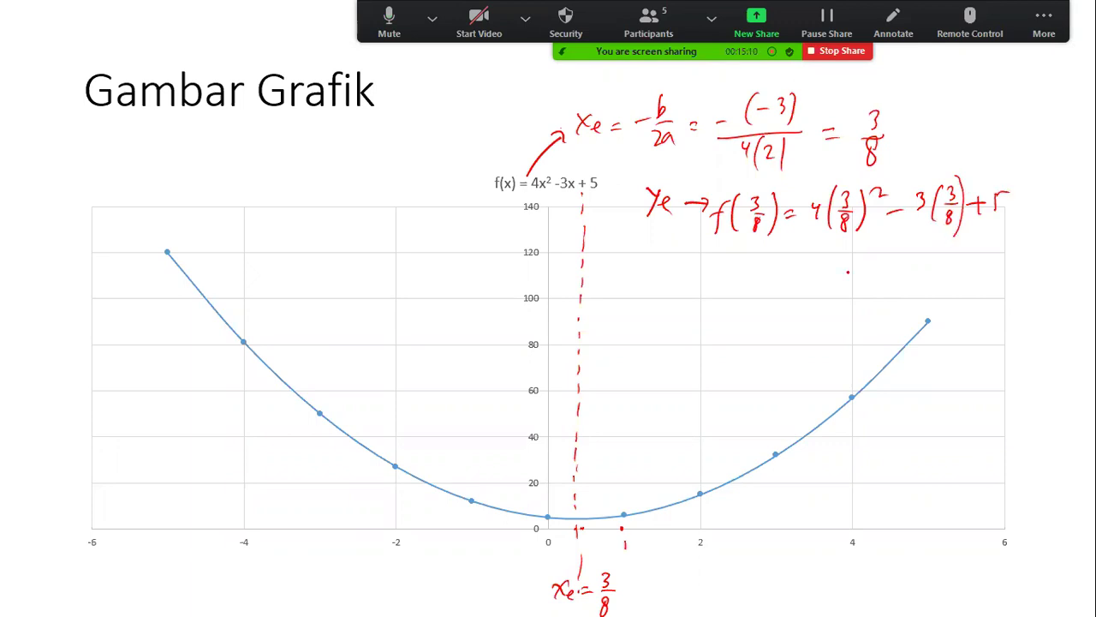
Continue the working with = 9/16 − 9/8 + 5.
{"action": "left_click_drag", "start_coordinate": [780, 260], "coordinate": [791, 258]}
{"action": "left_click_drag", "start_coordinate": [779, 267], "coordinate": [797, 267]}
{"action": "left_click_drag", "start_coordinate": [821, 248], "coordinate": [824, 259]}
{"action": "mouse_move", "coordinate": [803, 262]}
{"action": "left_mouse_down"}
{"action": "mouse_move", "coordinate": [833, 262]}
{"action": "mouse_move", "coordinate": [816, 284]}
{"action": "left_mouse_up"}
{"action": "left_click_drag", "start_coordinate": [824, 270], "coordinate": [822, 283]}
{"action": "left_click_drag", "start_coordinate": [844, 257], "coordinate": [876, 258]}
{"action": "left_click_drag", "start_coordinate": [872, 271], "coordinate": [874, 291]}
{"action": "mouse_move", "coordinate": [896, 263]}
{"action": "left_mouse_down"}
{"action": "mouse_move", "coordinate": [913, 265]}
{"action": "mouse_move", "coordinate": [904, 271]}
{"action": "left_mouse_up"}
{"action": "left_click_drag", "start_coordinate": [920, 257], "coordinate": [916, 271]}
{"action": "left_click_drag", "start_coordinate": [921, 257], "coordinate": [957, 259]}
Write = (9 − 18 + 80)/16 = 71/16, then end the show keeping the ink.
{"action": "left_click_drag", "start_coordinate": [946, 266], "coordinate": [959, 265]}
{"action": "left_click_drag", "start_coordinate": [1044, 265], "coordinate": [976, 266]}
{"action": "left_click_drag", "start_coordinate": [1009, 279], "coordinate": [1010, 300]}
{"action": "left_click_drag", "start_coordinate": [1026, 277], "coordinate": [1021, 292]}
{"action": "left_click_drag", "start_coordinate": [987, 242], "coordinate": [984, 257]}
{"action": "left_click_drag", "start_coordinate": [993, 248], "coordinate": [998, 249]}
{"action": "mouse_move", "coordinate": [1007, 241]}
{"action": "left_mouse_down"}
{"action": "mouse_move", "coordinate": [1006, 254]}
{"action": "mouse_move", "coordinate": [1010, 243]}
{"action": "left_mouse_up"}
{"action": "left_click_drag", "start_coordinate": [1025, 254], "coordinate": [1038, 253]}
{"action": "mouse_move", "coordinate": [1031, 246]}
{"action": "left_mouse_down"}
{"action": "mouse_move", "coordinate": [1031, 262]}
{"action": "mouse_move", "coordinate": [1046, 247]}
{"action": "left_mouse_up"}
{"action": "left_click_drag", "start_coordinate": [1058, 244], "coordinate": [1057, 245]}
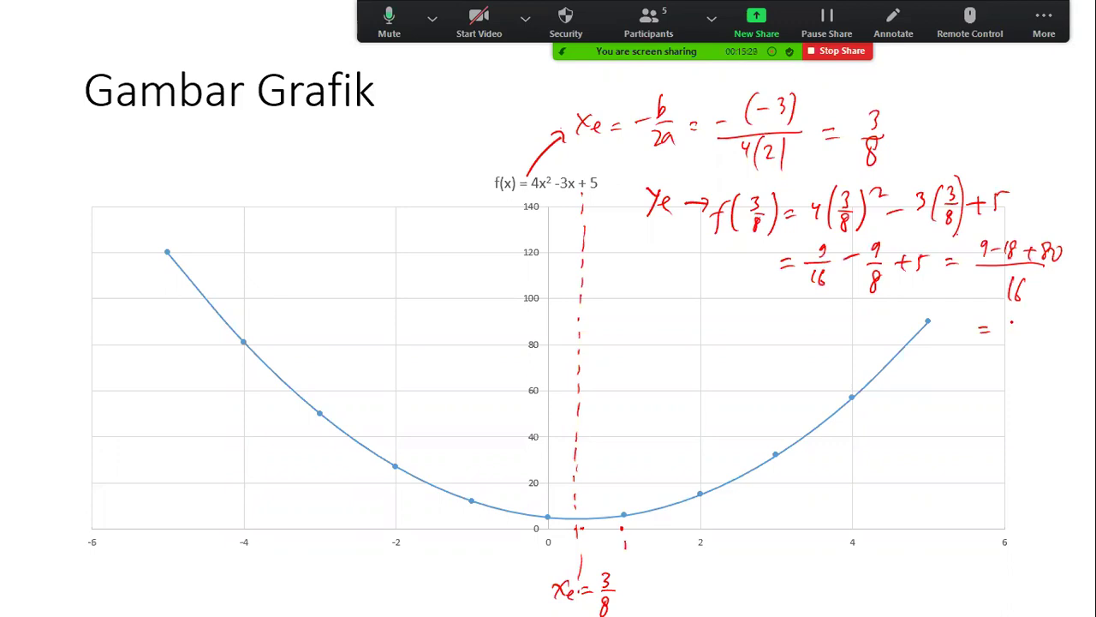
{"action": "mouse_move", "coordinate": [1006, 320]}
{"action": "left_mouse_down"}
{"action": "mouse_move", "coordinate": [1021, 317]}
{"action": "mouse_move", "coordinate": [1010, 334]}
{"action": "mouse_move", "coordinate": [1024, 335]}
{"action": "left_mouse_up"}
{"action": "mouse_move", "coordinate": [1004, 341]}
{"action": "left_mouse_down"}
{"action": "mouse_move", "coordinate": [1031, 341]}
{"action": "mouse_move", "coordinate": [1012, 366]}
{"action": "left_mouse_up"}
{"action": "left_click_drag", "start_coordinate": [1025, 347], "coordinate": [1019, 360]}
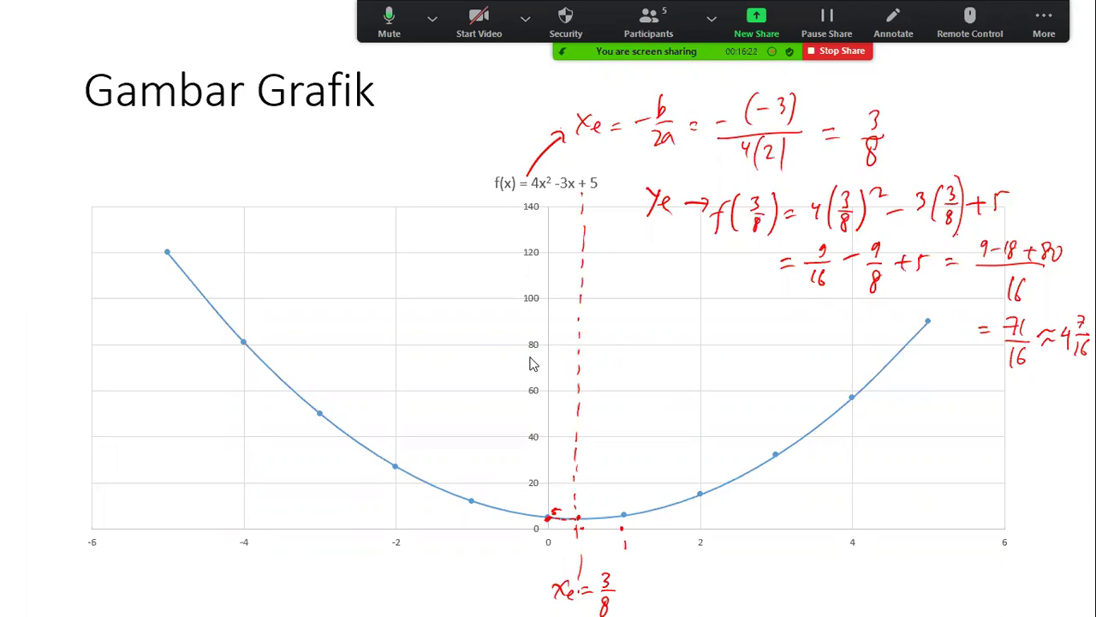
{"action": "key", "text": "Escape"}
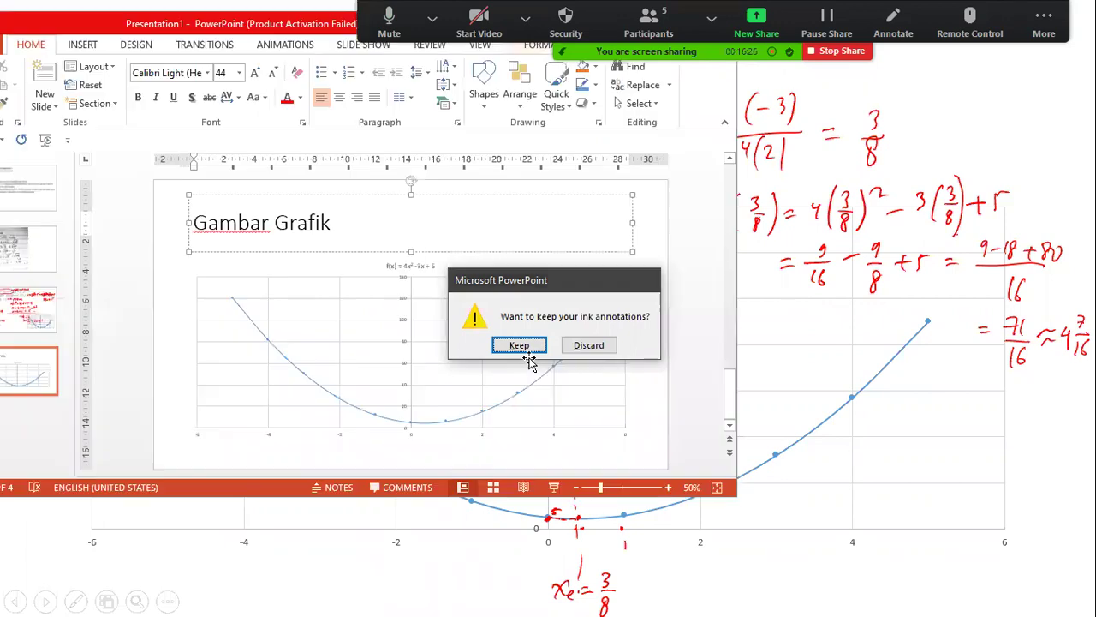
{"action": "left_click", "coordinate": [531, 347]}
Finish editing the slide 4 title, then bring Excel forward with the chart deselected.
{"action": "left_click", "coordinate": [33, 322]}
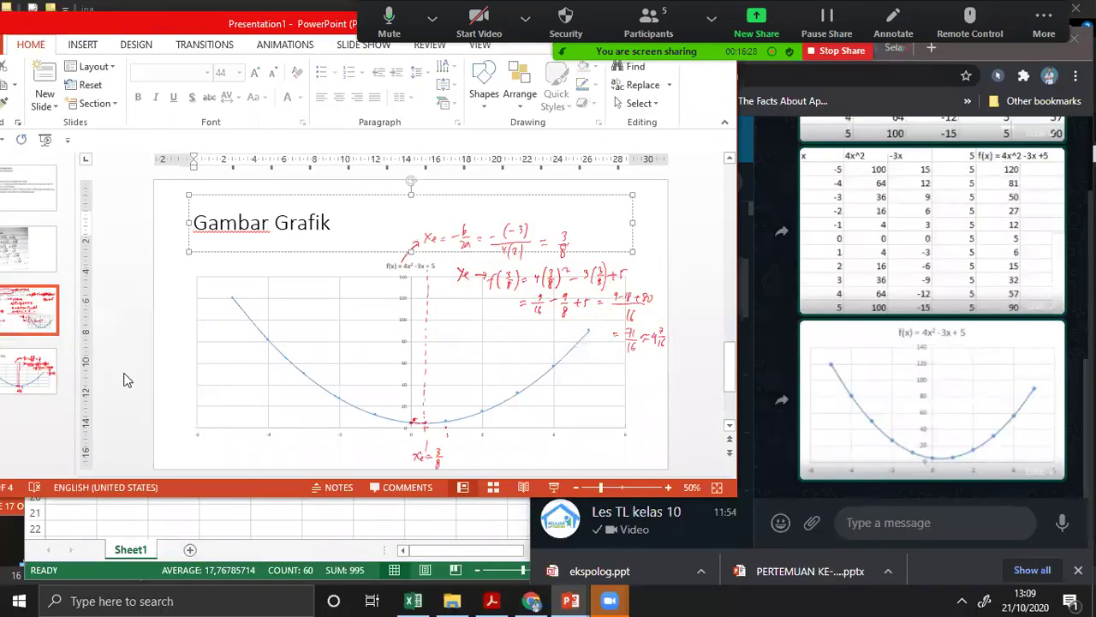
{"action": "left_click", "coordinate": [29, 376]}
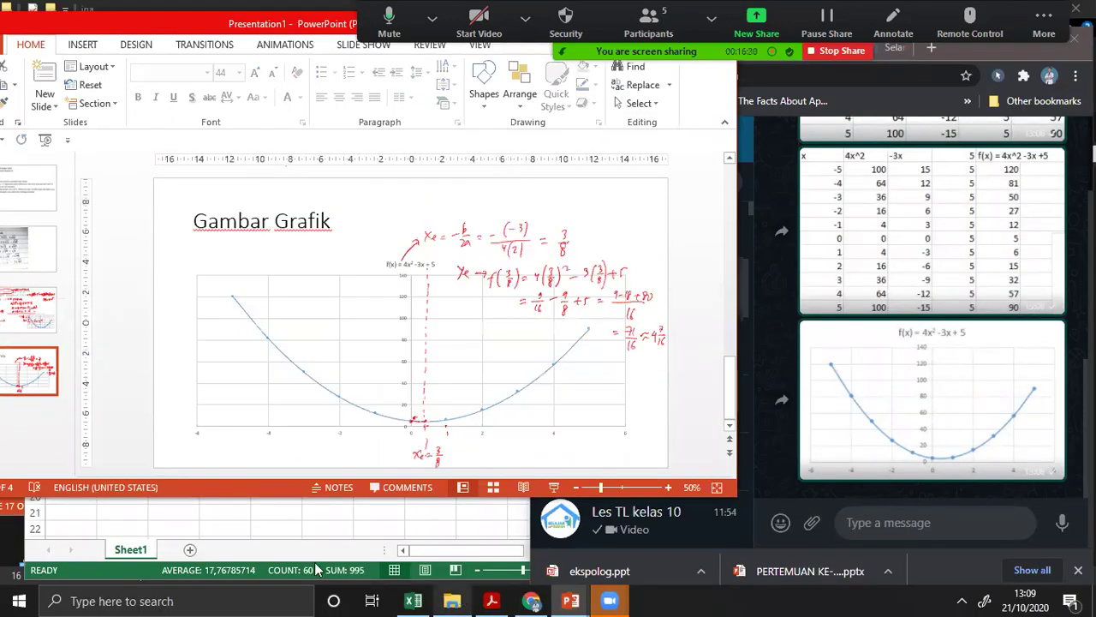
{"action": "left_click", "coordinate": [215, 524]}
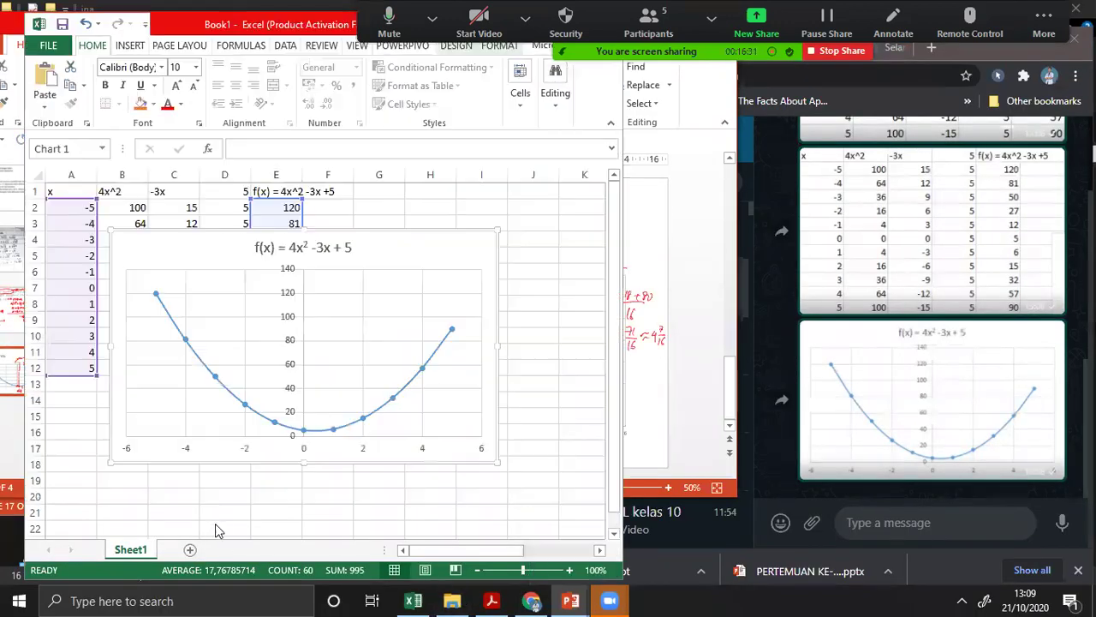
{"action": "left_click", "coordinate": [71, 366]}
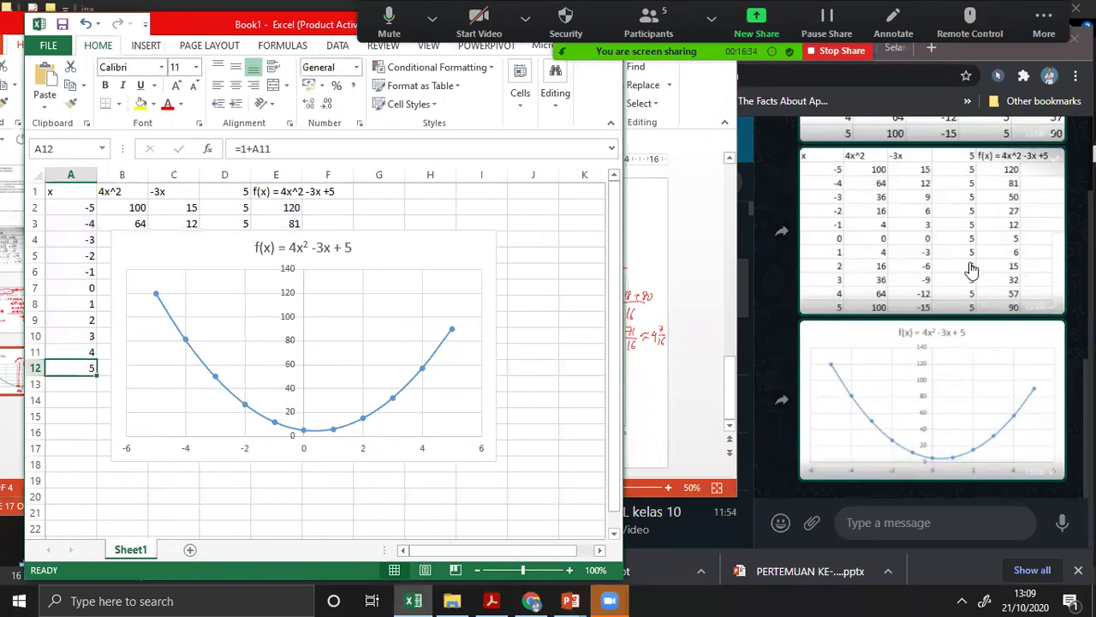
Copy the table image from the WhatsApp chat, view it full-size, and return to the Gambar Grafik slide.
{"action": "right_click", "coordinate": [889, 271]}
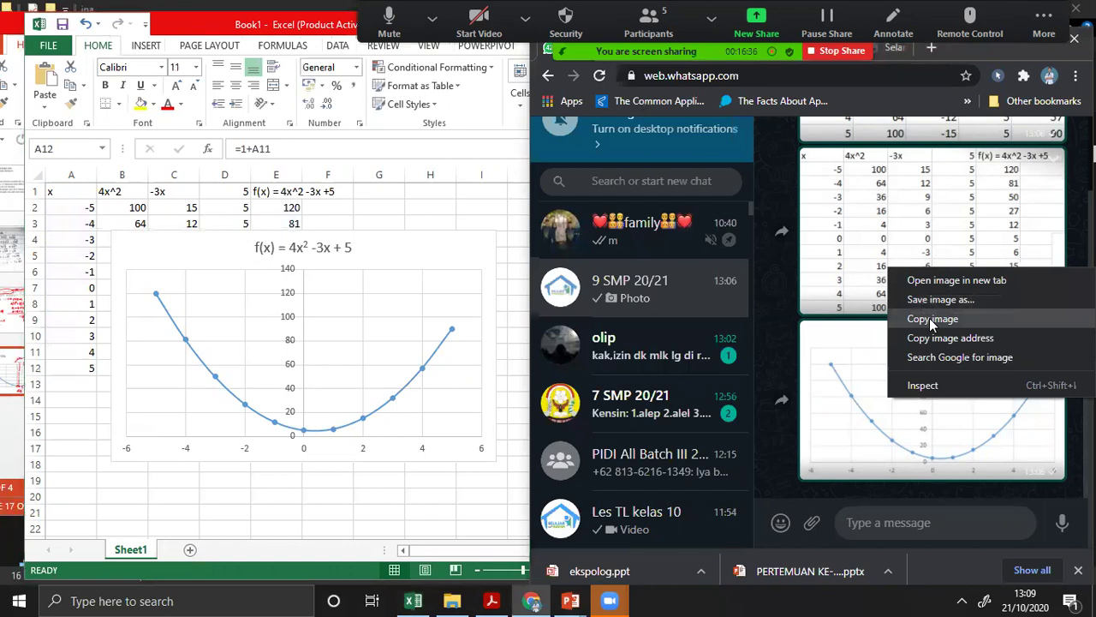
{"action": "left_click", "coordinate": [929, 317]}
{"action": "left_click", "coordinate": [893, 261]}
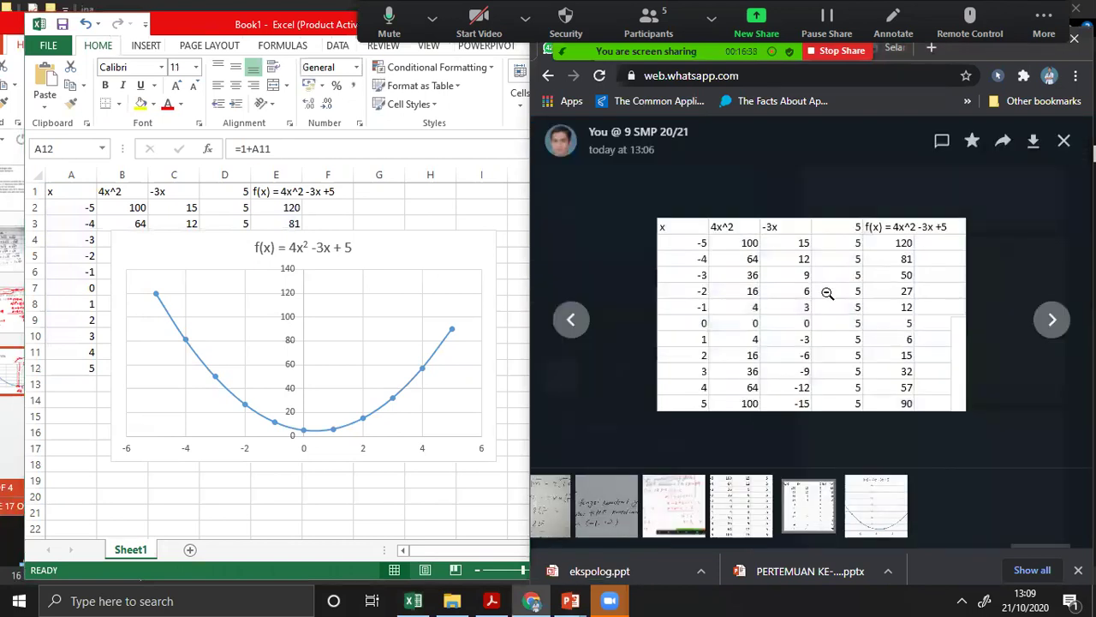
{"action": "left_click", "coordinate": [710, 276]}
{"action": "left_click", "coordinate": [10, 395]}
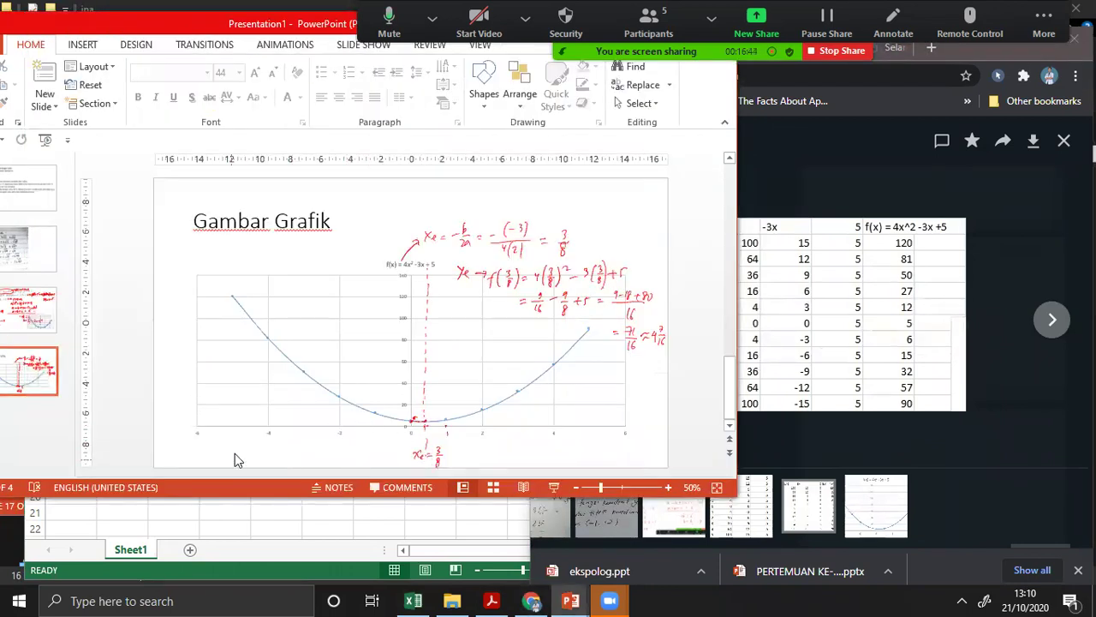
Paste the table image at the slide's top-left, enlarge it slightly, and add a new slide.
{"action": "key", "text": "ctrl+v"}
{"action": "left_click", "coordinate": [205, 196]}
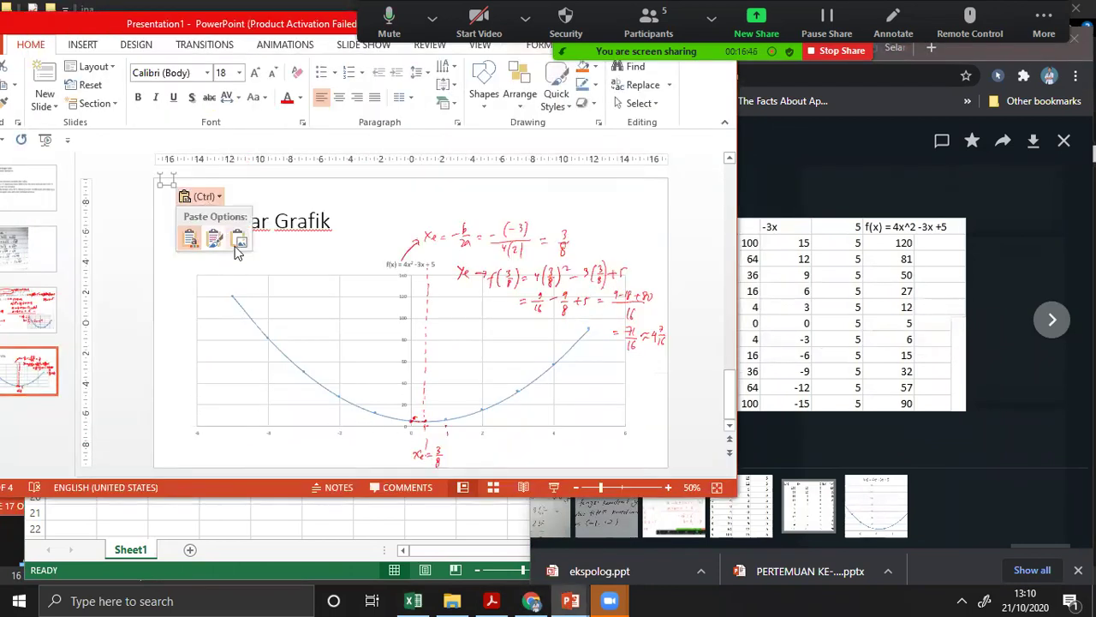
{"action": "left_click", "coordinate": [238, 243]}
{"action": "mouse_move", "coordinate": [386, 342]}
{"action": "left_mouse_down"}
{"action": "mouse_move", "coordinate": [200, 425]}
{"action": "mouse_move", "coordinate": [215, 246]}
{"action": "left_mouse_up"}
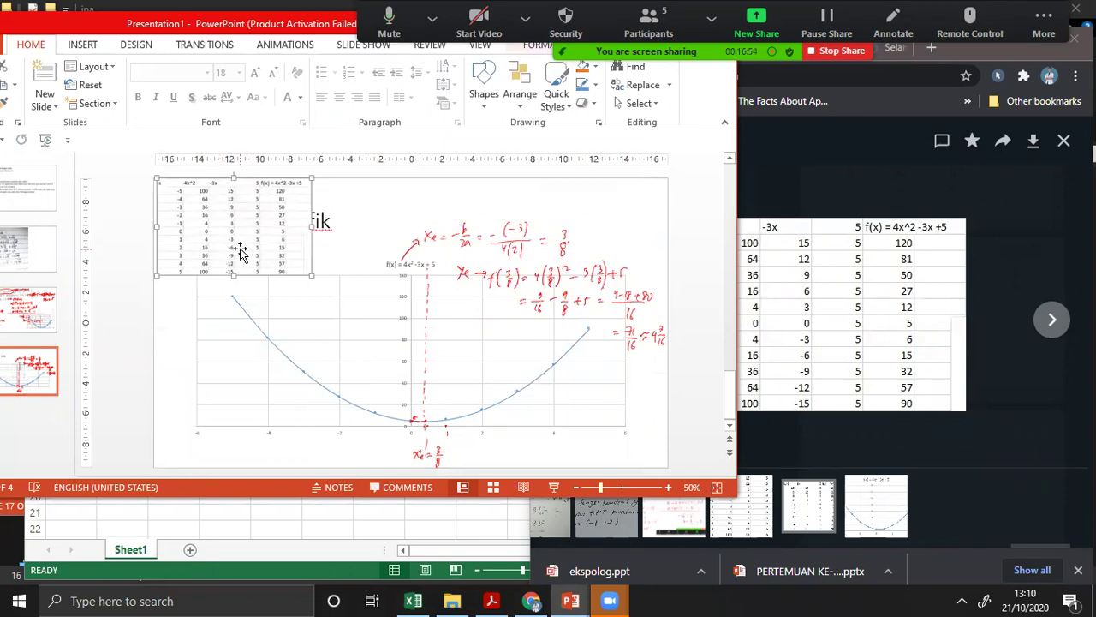
{"action": "left_click_drag", "start_coordinate": [308, 277], "coordinate": [334, 288]}
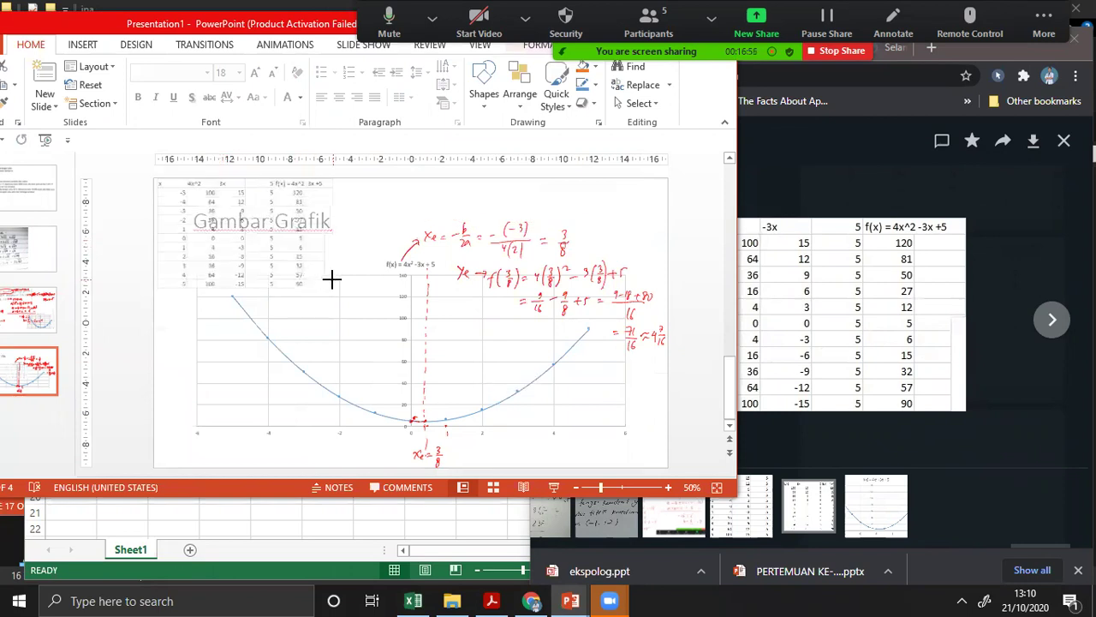
{"action": "left_click", "coordinate": [36, 381]}
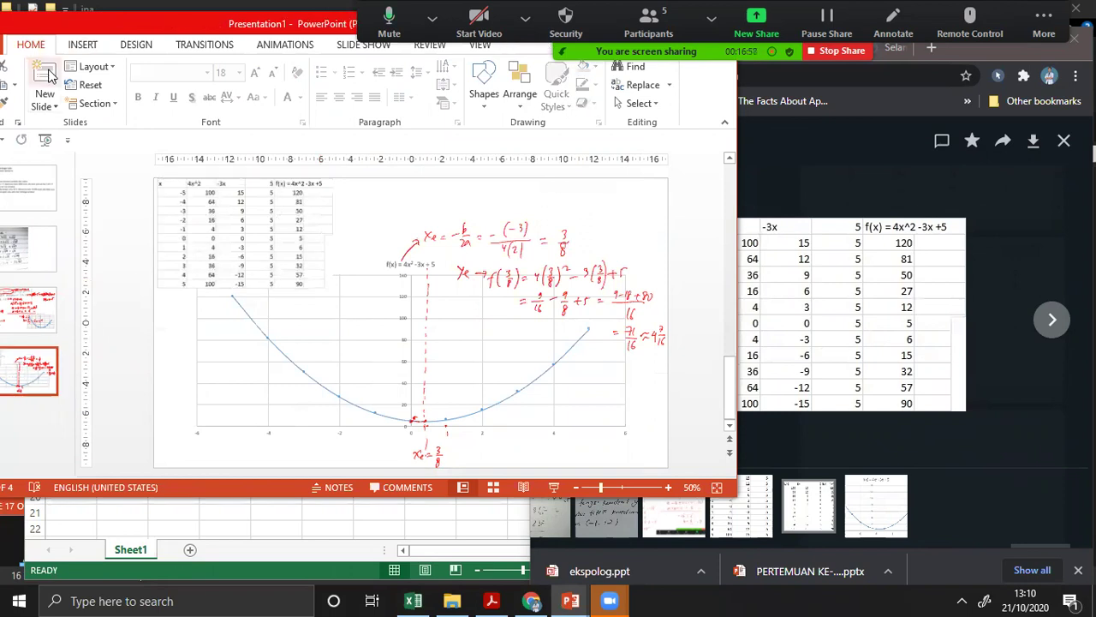
{"action": "left_click", "coordinate": [44, 72]}
{"action": "left_click", "coordinate": [162, 554]}
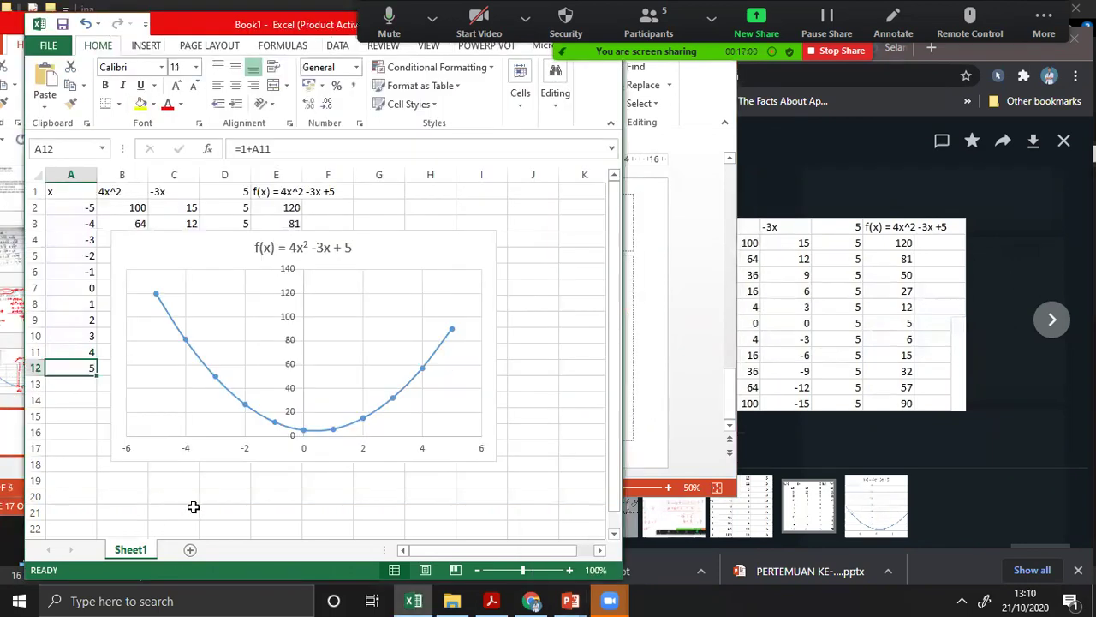
Add Sheet2, then copy Sheet1's header and first data row A1:F2.
{"action": "left_click", "coordinate": [191, 548]}
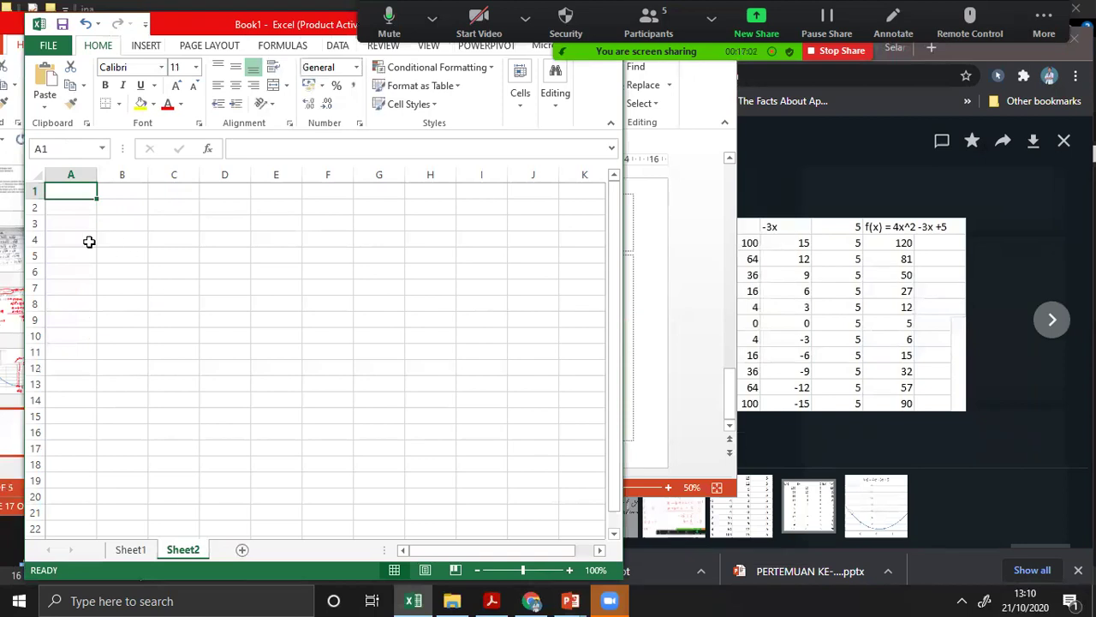
{"action": "left_click", "coordinate": [129, 549]}
{"action": "left_click_drag", "start_coordinate": [60, 191], "coordinate": [319, 195]}
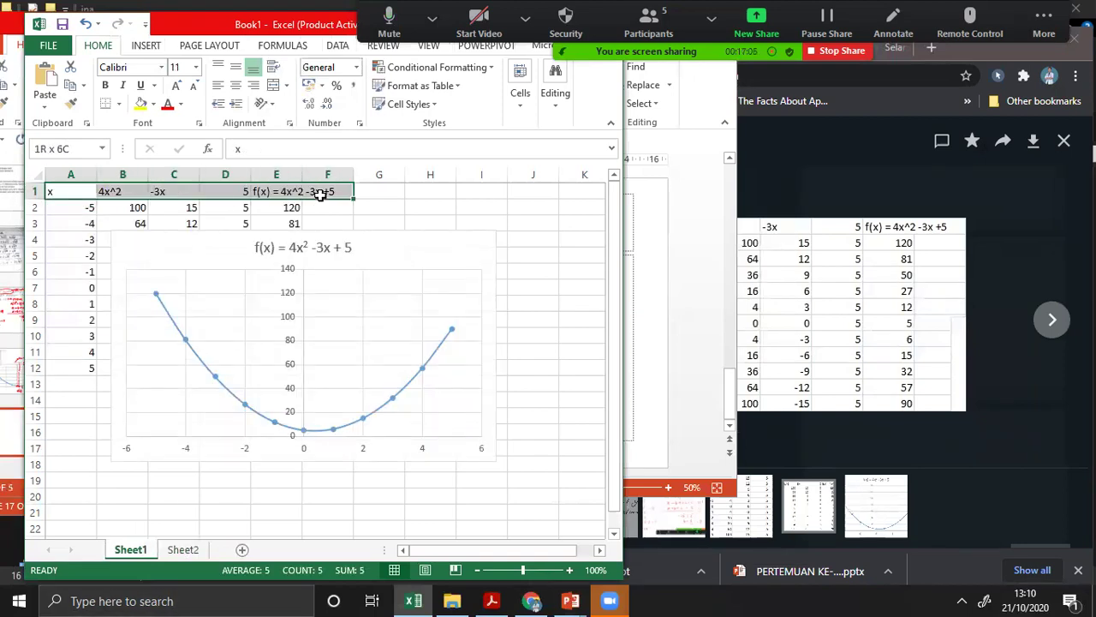
{"action": "left_click_drag", "start_coordinate": [318, 194], "coordinate": [322, 196]}
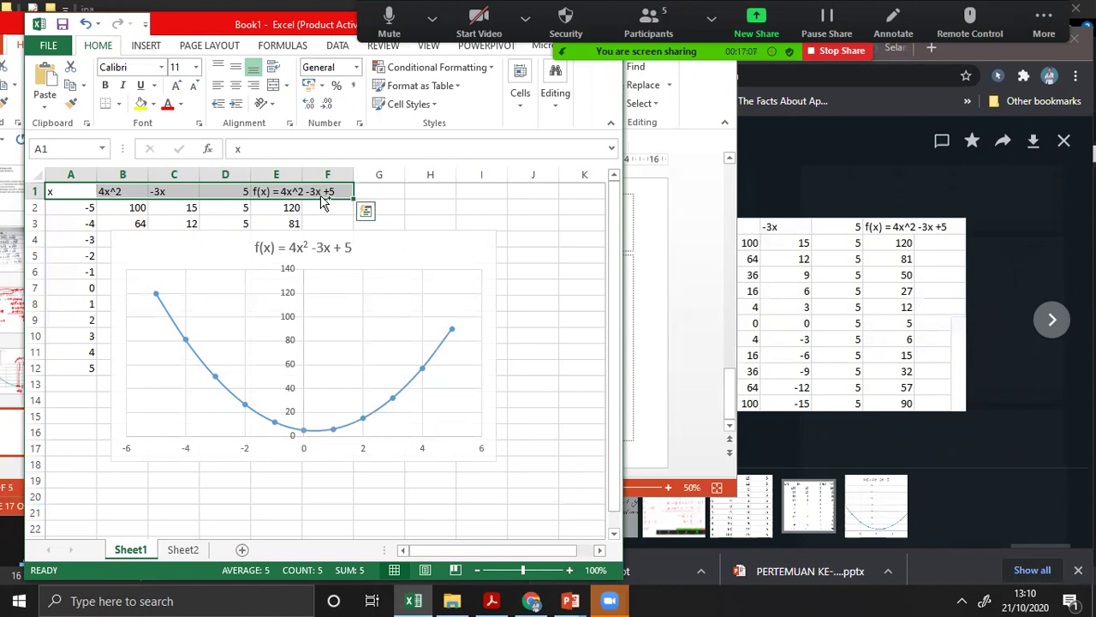
{"action": "left_click", "coordinate": [65, 192]}
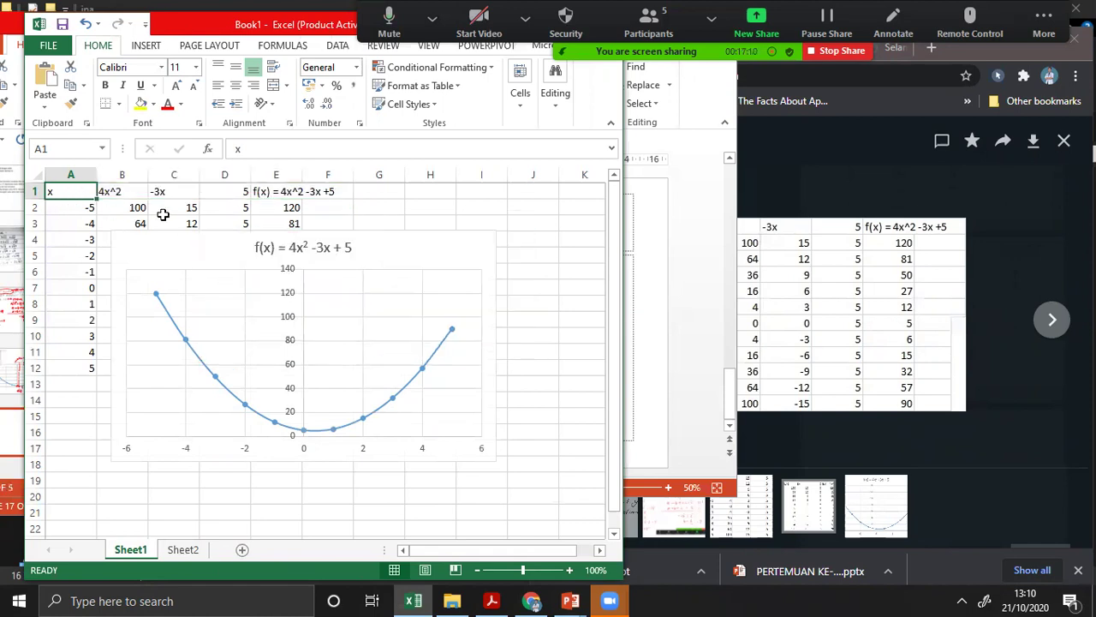
{"action": "left_click_drag", "start_coordinate": [64, 191], "coordinate": [312, 214]}
{"action": "key", "text": "ctrl+c"}
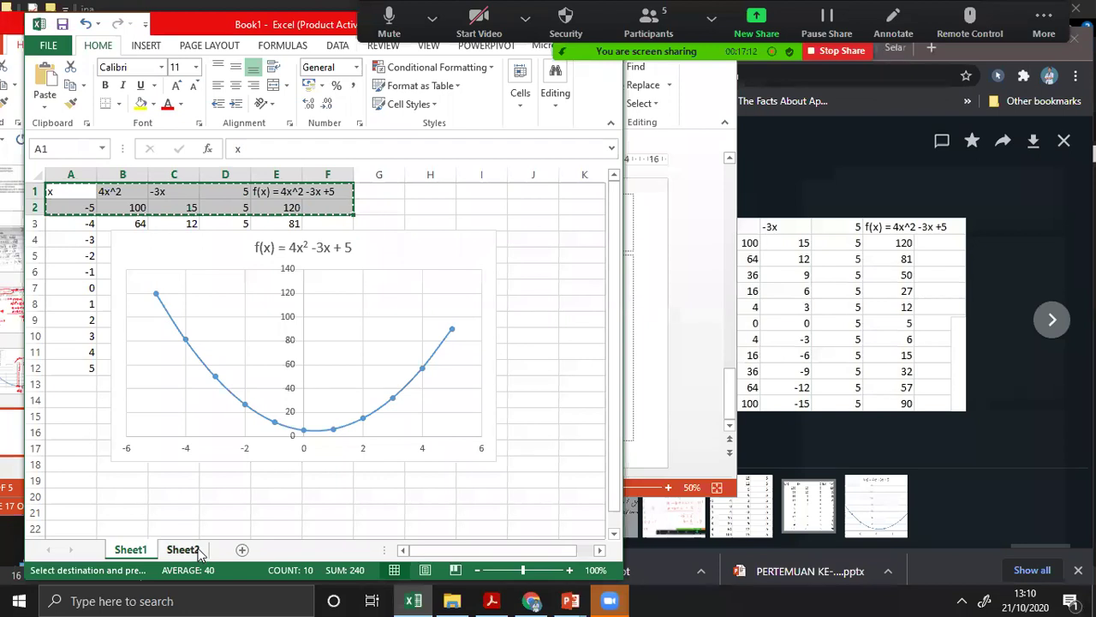
{"action": "left_click", "coordinate": [182, 550]}
Paste the header and first row into Sheet2 and set A2 to -2.
{"action": "key", "text": "ctrl+v"}
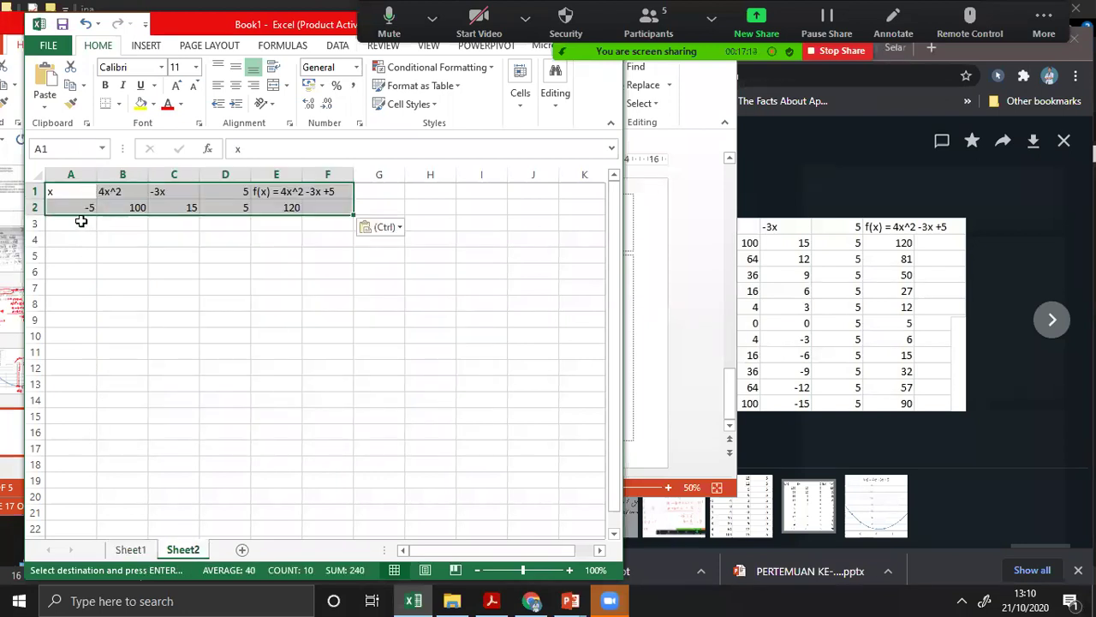
{"action": "left_click", "coordinate": [125, 209]}
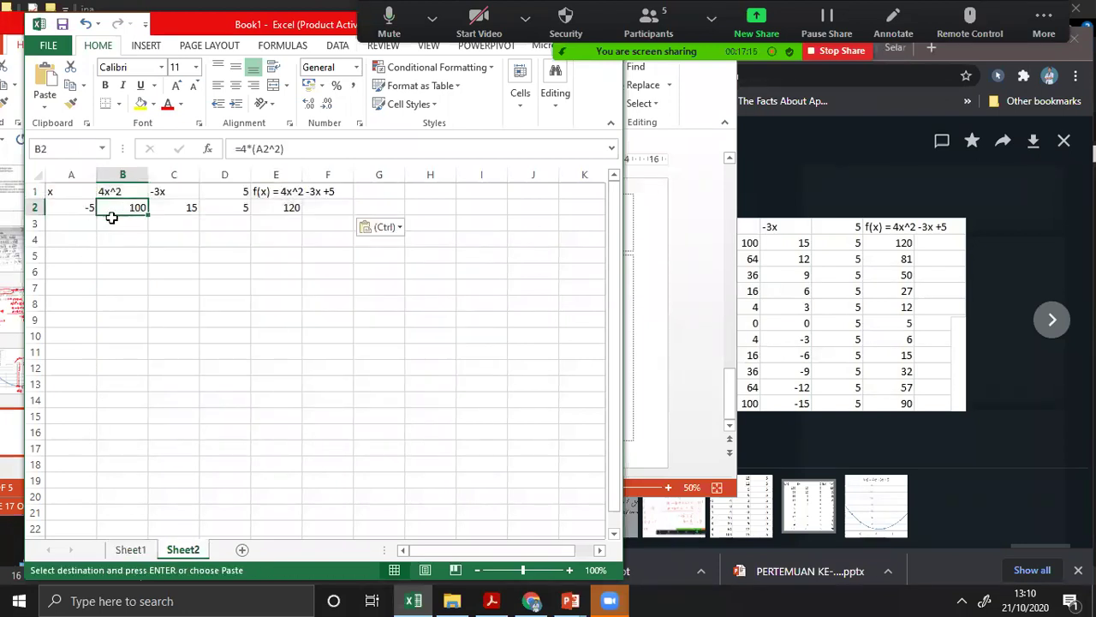
{"action": "left_click", "coordinate": [61, 222]}
{"action": "left_click", "coordinate": [79, 208]}
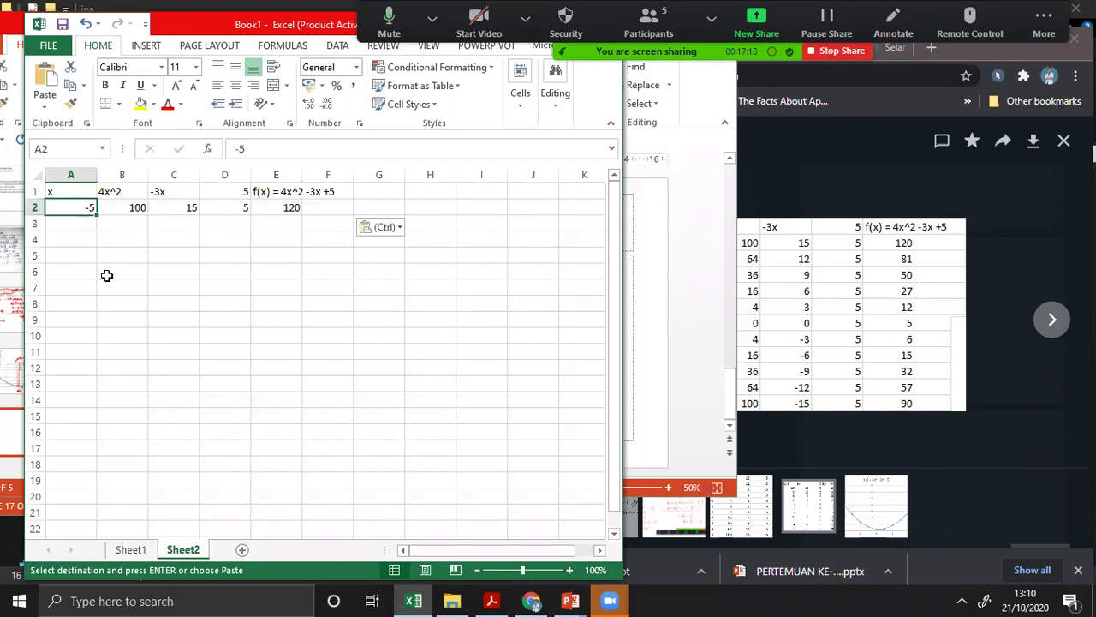
{"action": "scroll", "coordinate": [163, 312], "scroll_direction": "up", "scroll_amount": 3, "text": "ctrl"}
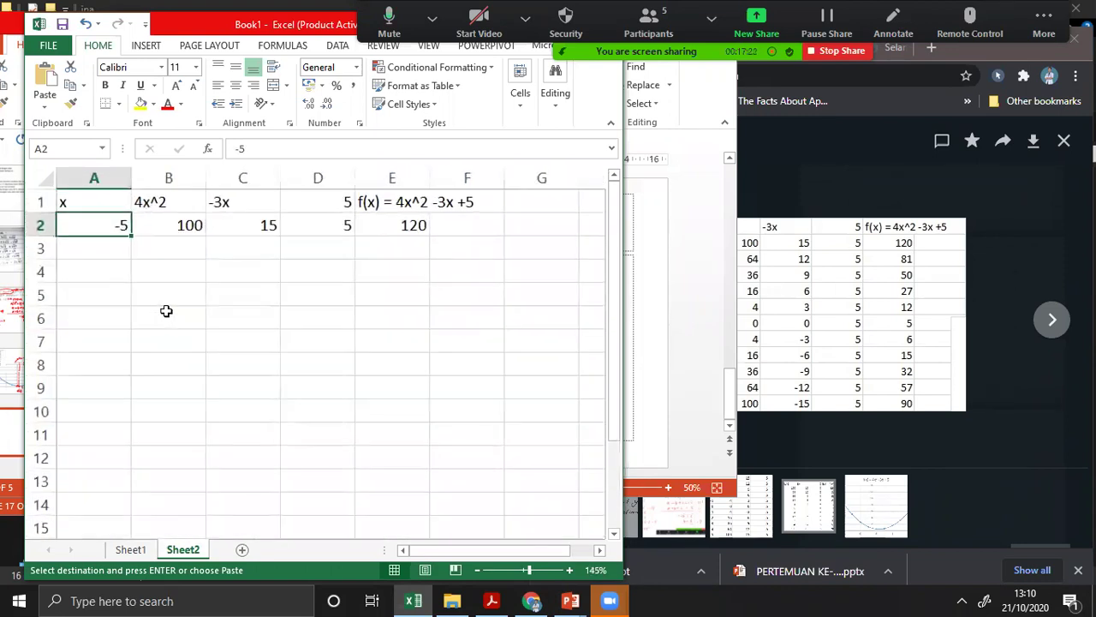
{"action": "type", "text": "-2"}
{"action": "key", "text": "Return"}
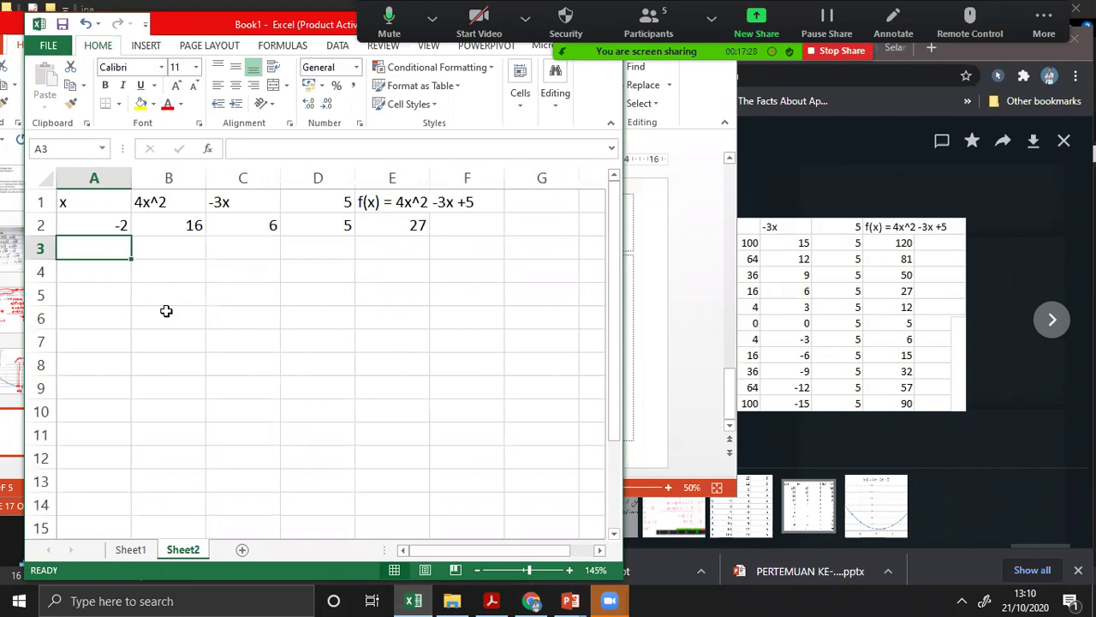
Enter the stepping formula =A2+0,375 in A3.
{"action": "type", "text": "="}
{"action": "left_click", "coordinate": [102, 225]}
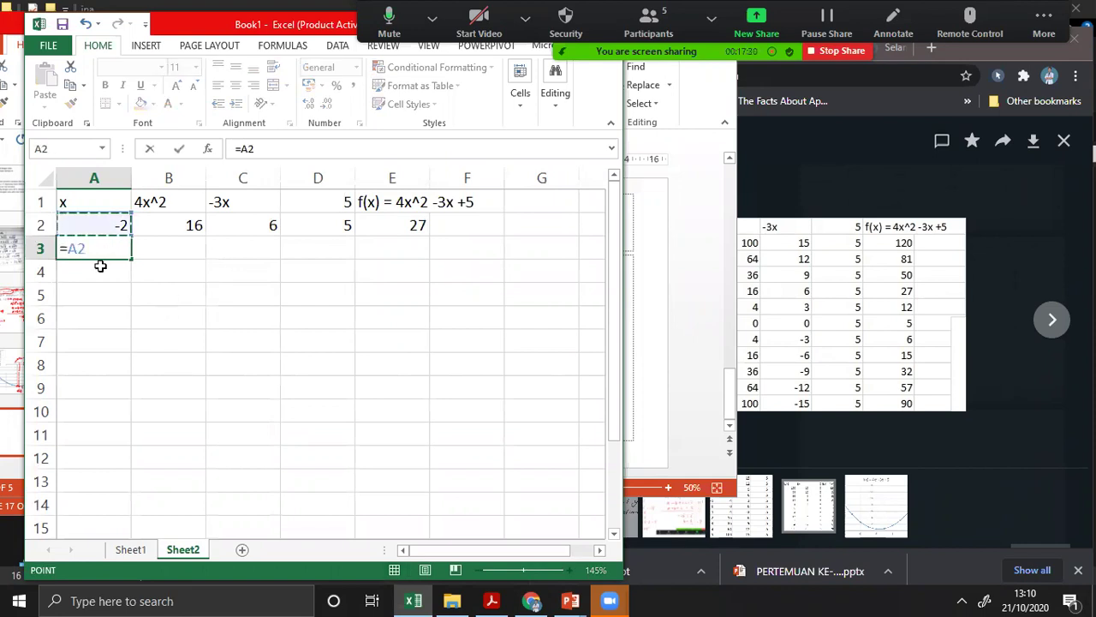
{"action": "key", "text": "BackSpace"}
{"action": "type", "text": "5"}
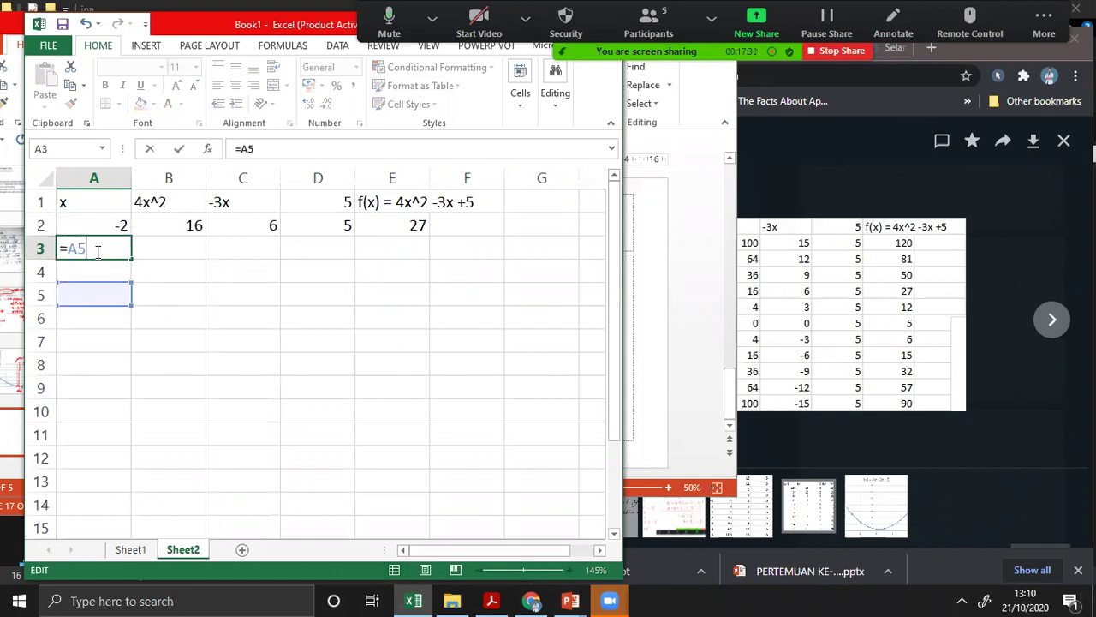
{"action": "left_click", "coordinate": [99, 226]}
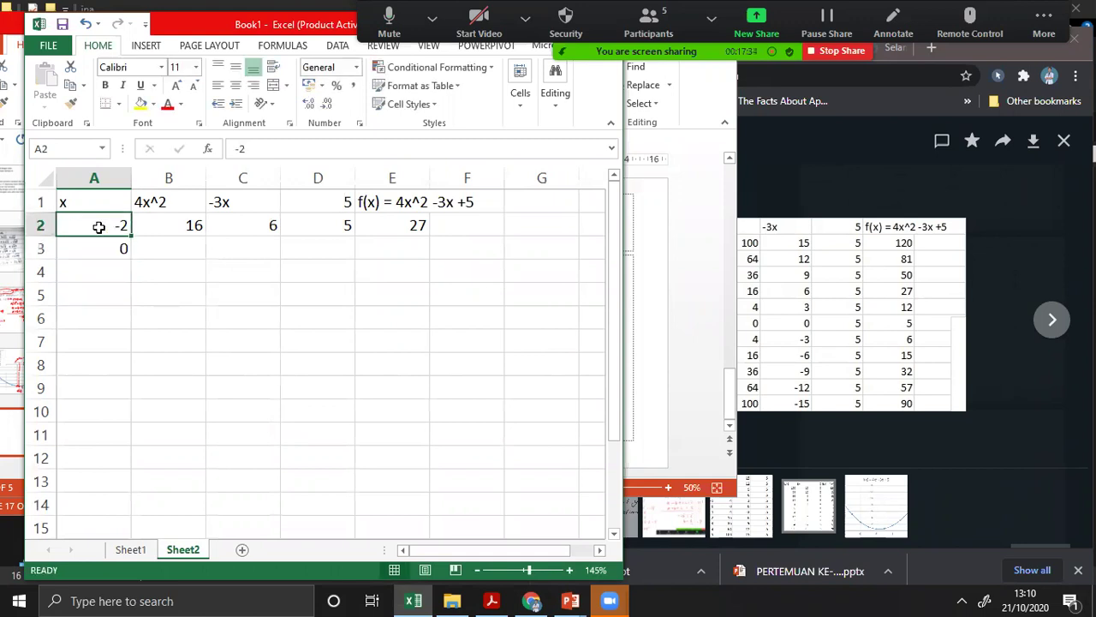
{"action": "left_click", "coordinate": [109, 248]}
{"action": "type", "text": "="}
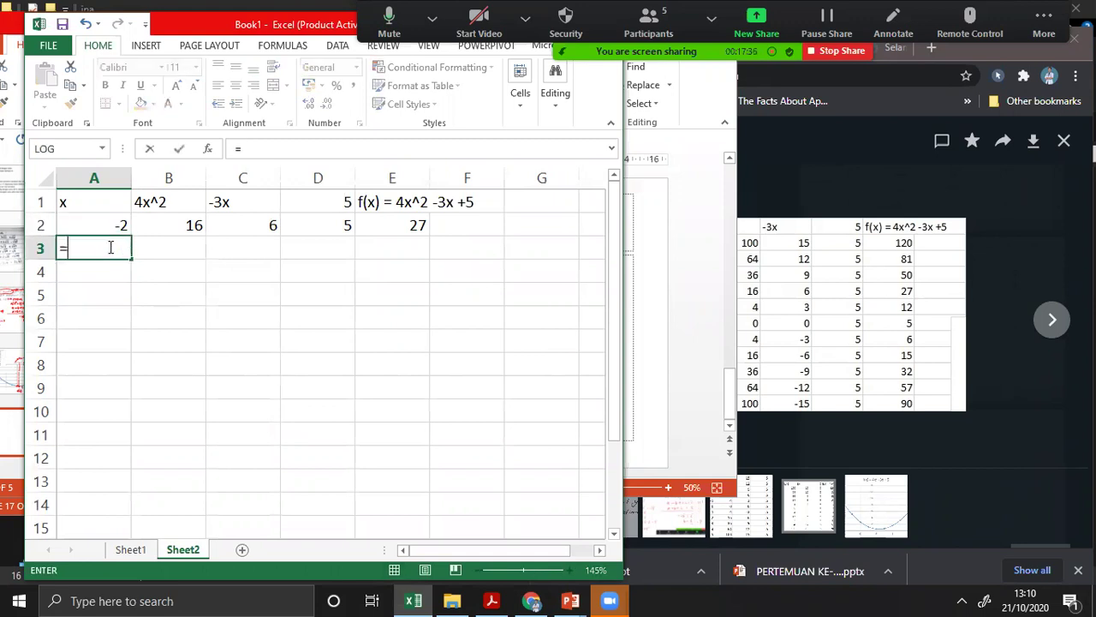
{"action": "left_click", "coordinate": [109, 225]}
{"action": "type", "text": "+"}
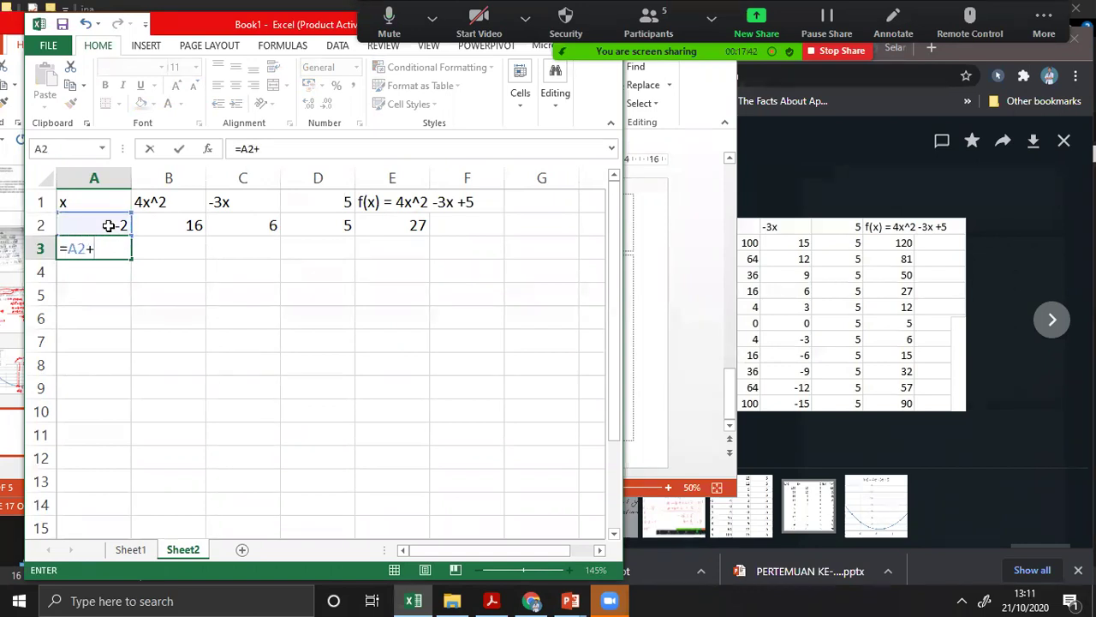
{"action": "type", "text": "0,375"}
Commit the A3 formula and fill the x series down to A14, ending at 2,5.
{"action": "key", "text": "Return"}
{"action": "key", "text": "Up"}
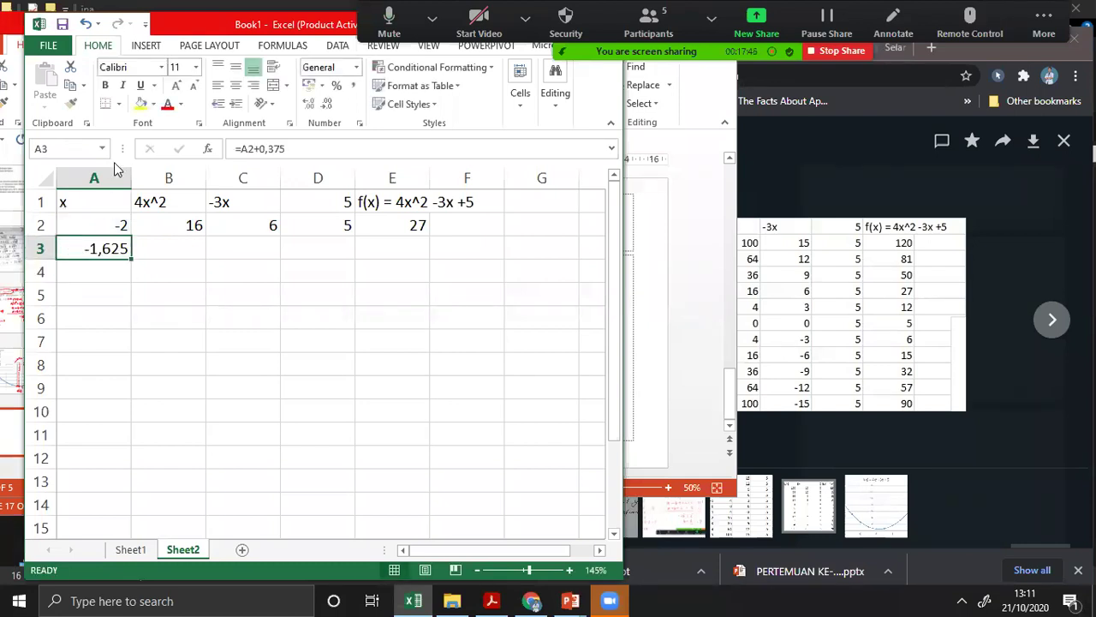
{"action": "left_click_drag", "start_coordinate": [131, 258], "coordinate": [121, 377]}
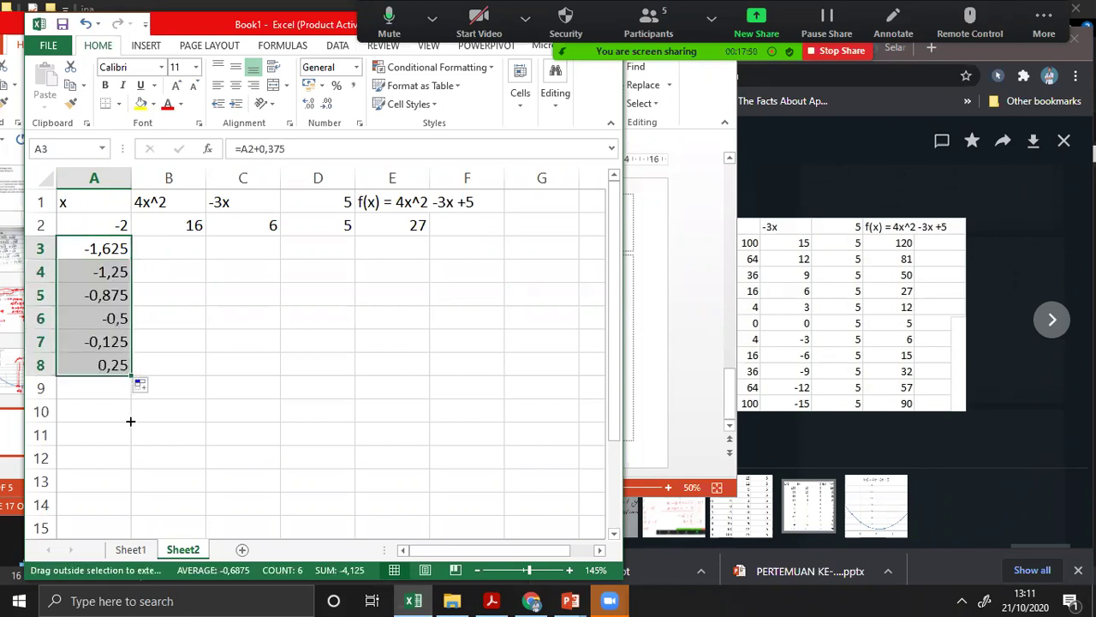
{"action": "left_click_drag", "start_coordinate": [130, 421], "coordinate": [127, 521]}
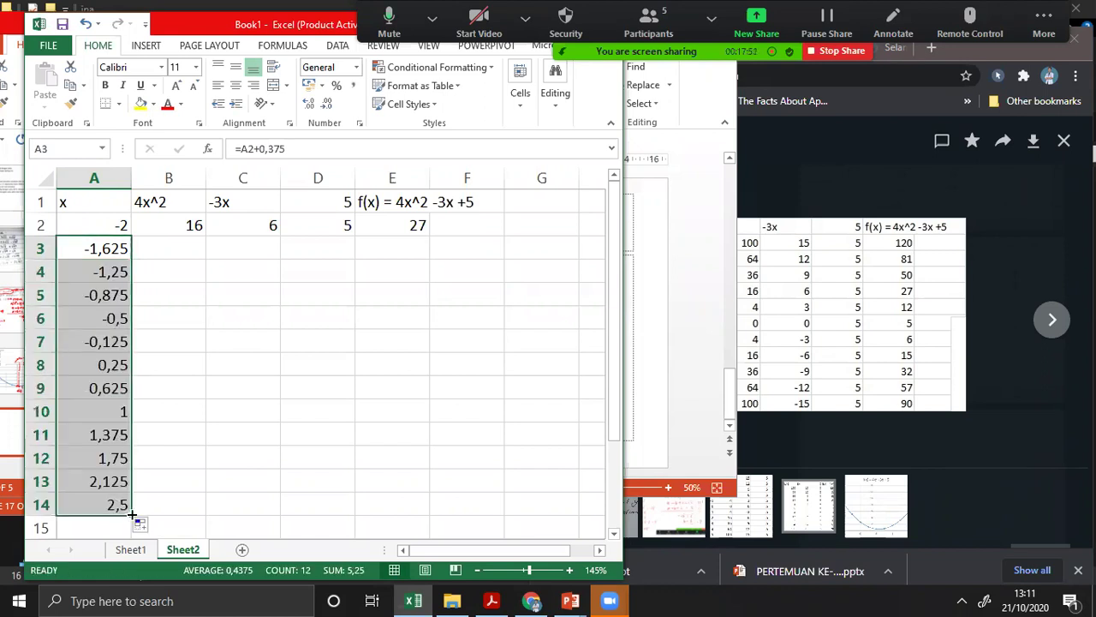
{"action": "left_click", "coordinate": [98, 241]}
Check the A2, A3 and B2 formulas, then fill the 4x² formula down through B14.
{"action": "left_click", "coordinate": [105, 222]}
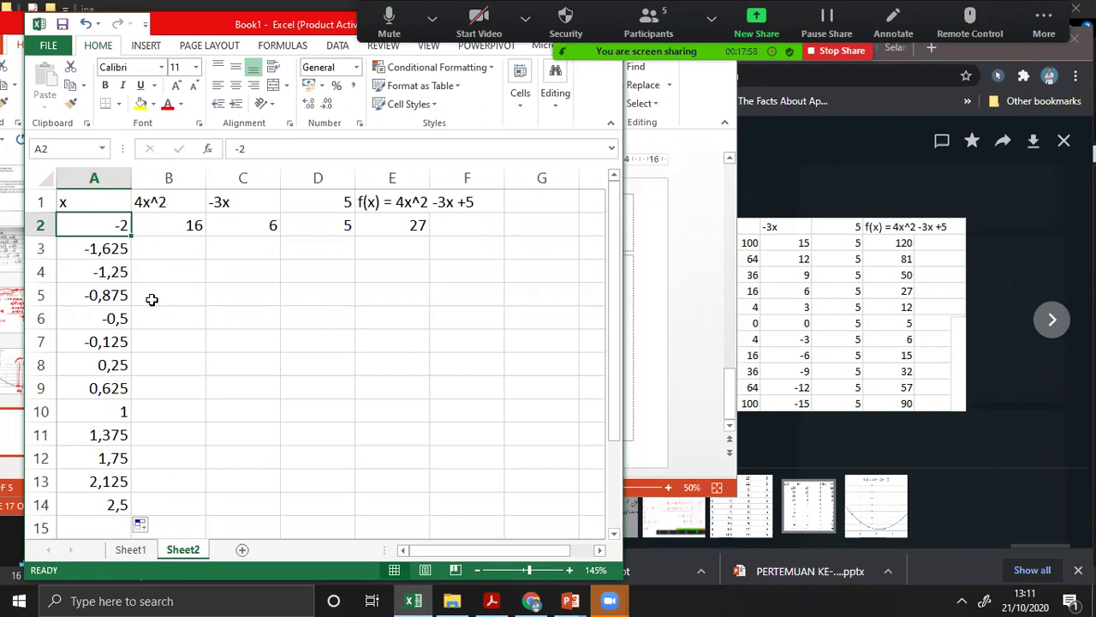
{"action": "left_click", "coordinate": [109, 250]}
{"action": "left_click", "coordinate": [168, 226]}
{"action": "left_click", "coordinate": [98, 247]}
{"action": "left_click", "coordinate": [184, 224]}
{"action": "left_click", "coordinate": [109, 250]}
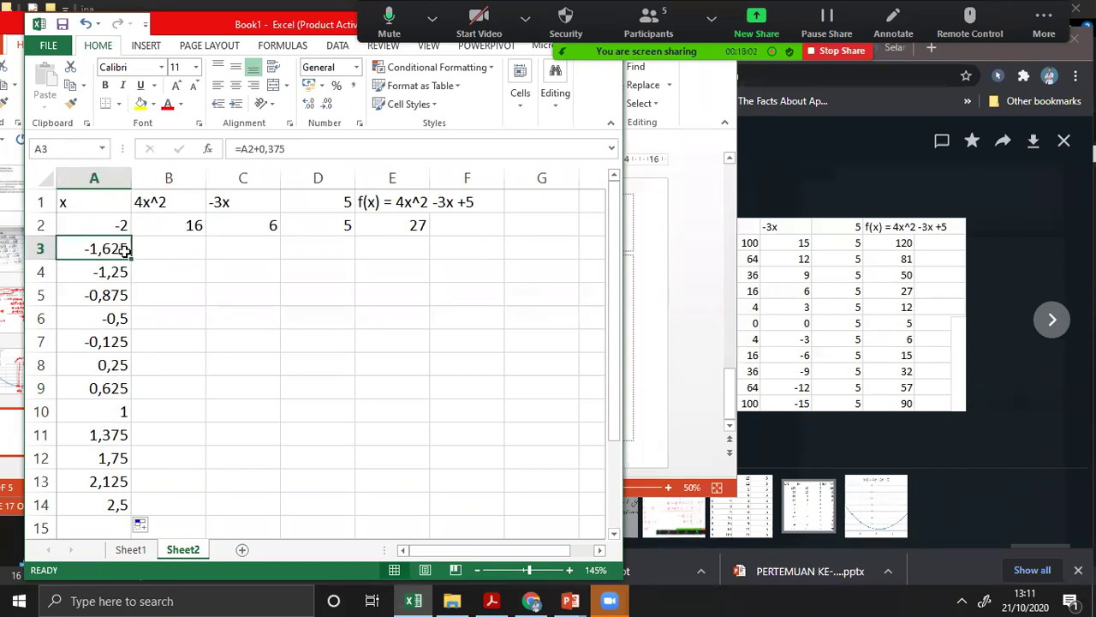
{"action": "left_click", "coordinate": [183, 226]}
{"action": "left_click_drag", "start_coordinate": [206, 237], "coordinate": [168, 510]}
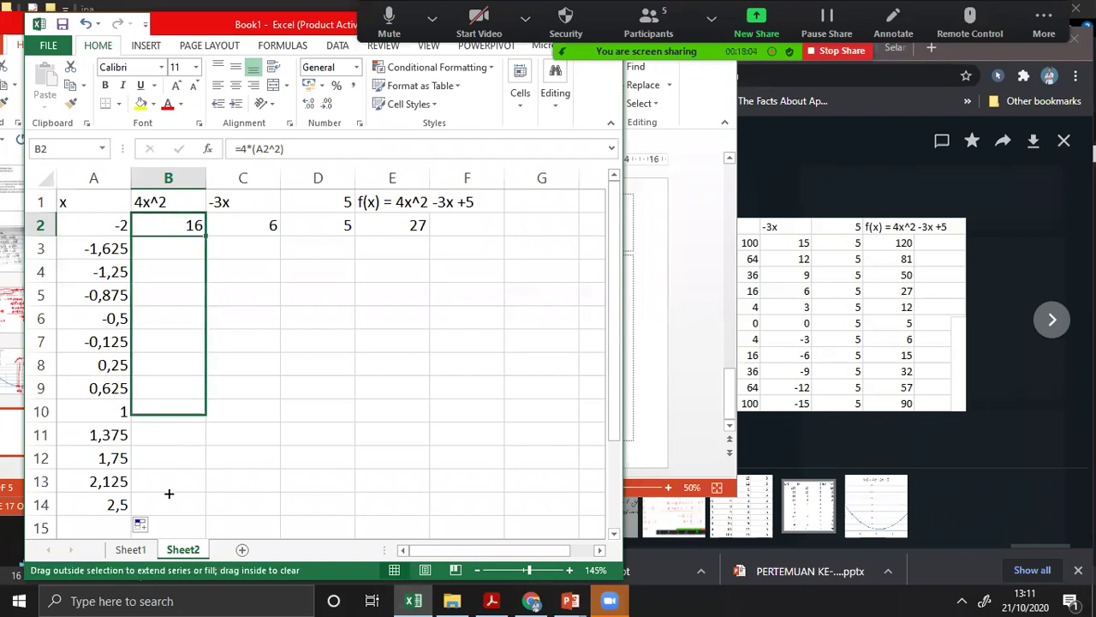
Copy the -3x, constant 5 and f(x) formulas down to row 14.
{"action": "left_click", "coordinate": [267, 226]}
{"action": "left_click_drag", "start_coordinate": [283, 235], "coordinate": [257, 507]}
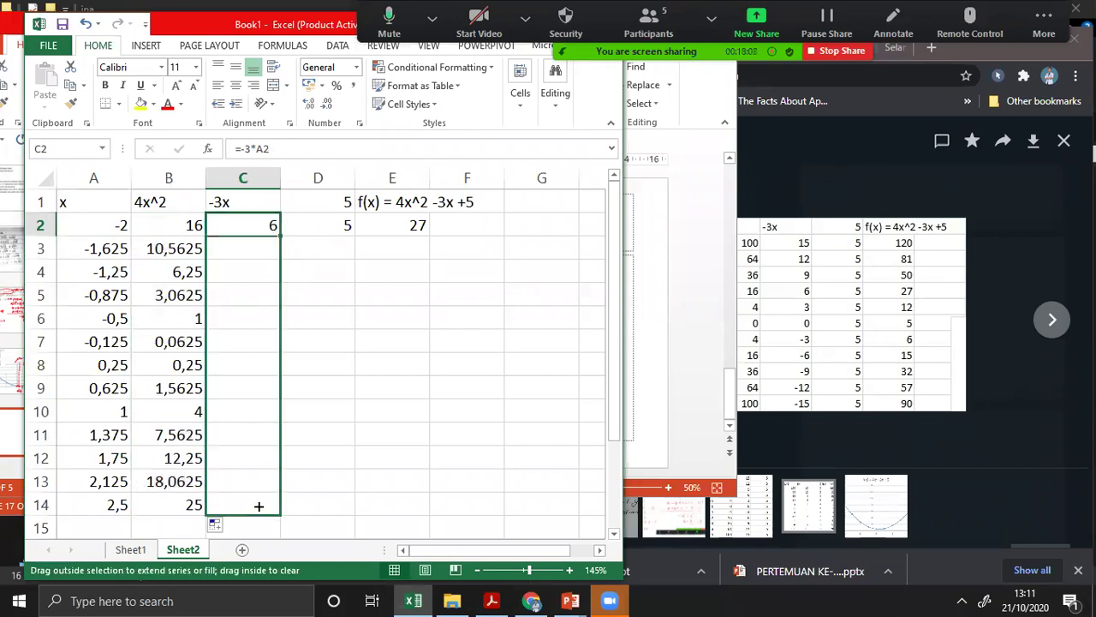
{"action": "left_click", "coordinate": [332, 223]}
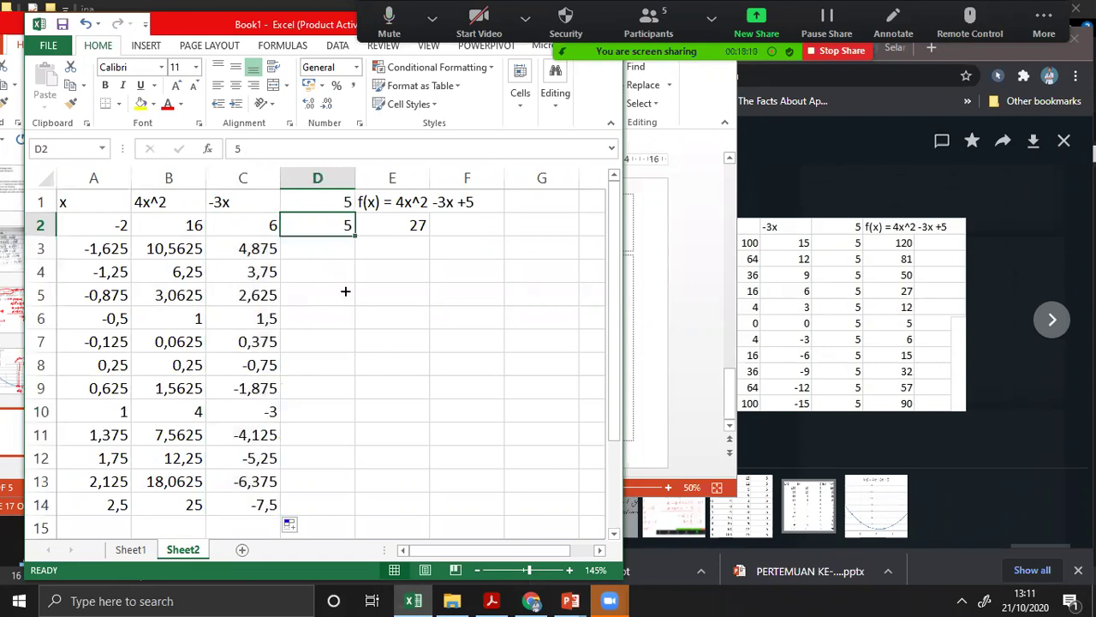
{"action": "left_click_drag", "start_coordinate": [354, 236], "coordinate": [347, 507]}
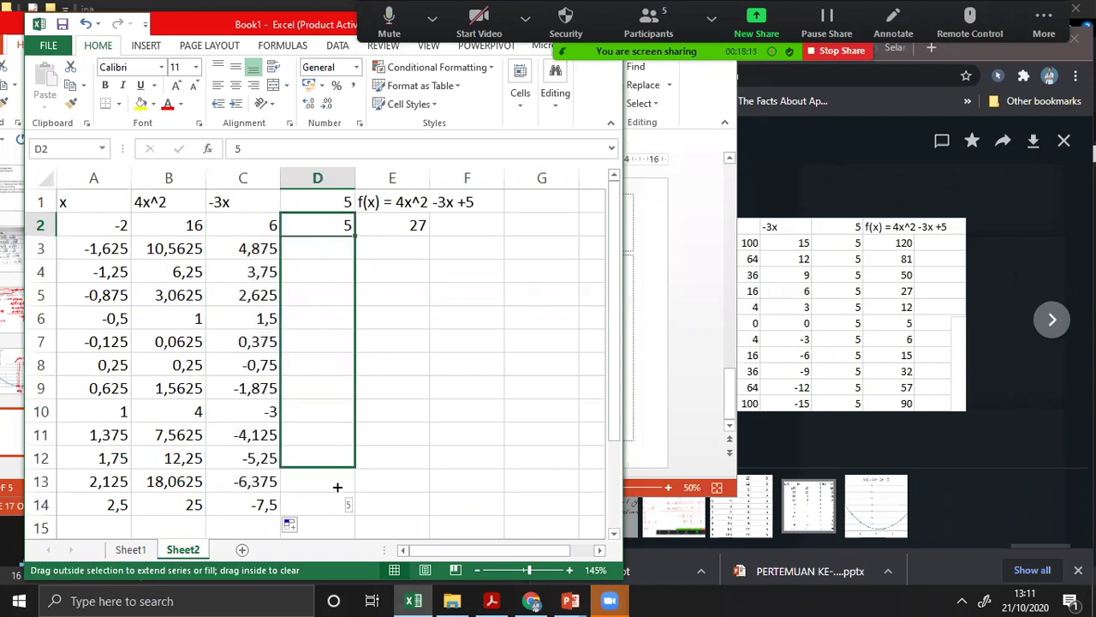
{"action": "left_click", "coordinate": [415, 229]}
{"action": "left_click_drag", "start_coordinate": [429, 237], "coordinate": [408, 510]}
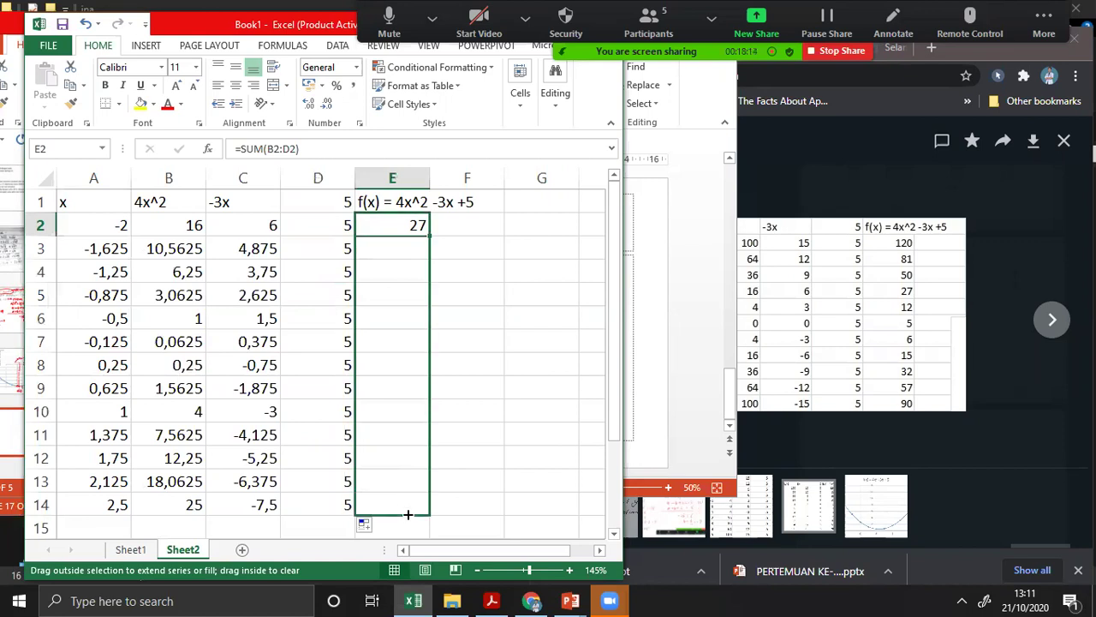
{"action": "left_click", "coordinate": [102, 267]}
{"action": "left_click", "coordinate": [101, 248]}
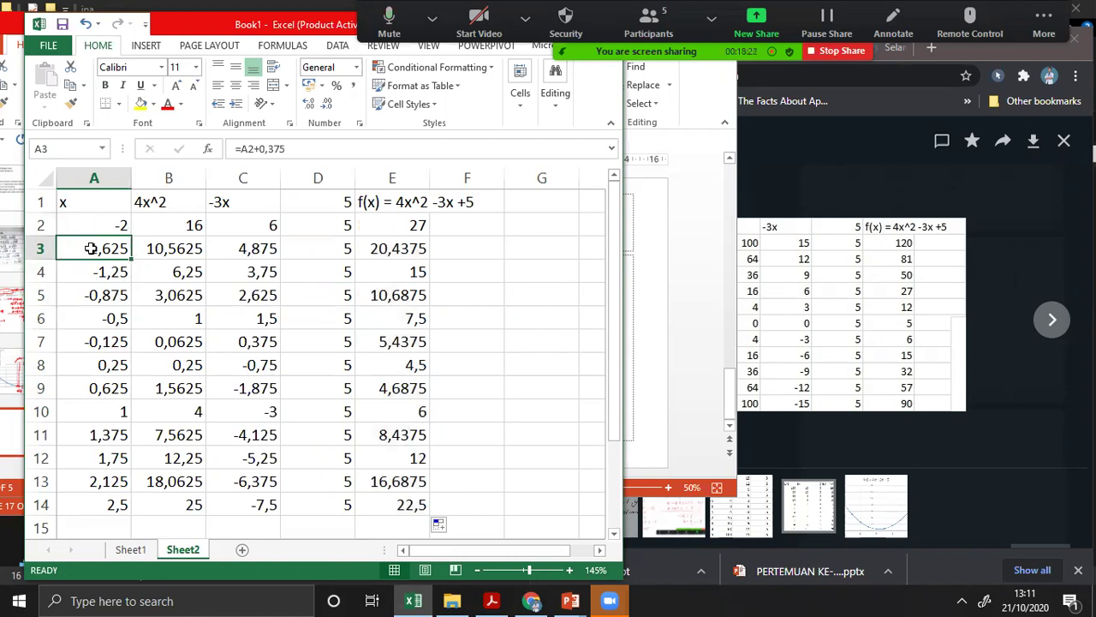
Format A3:E14 as Fraction, up to three digits (312/943).
{"action": "left_click_drag", "start_coordinate": [90, 248], "coordinate": [381, 389]}
{"action": "left_click_drag", "start_coordinate": [382, 516], "coordinate": [394, 507]}
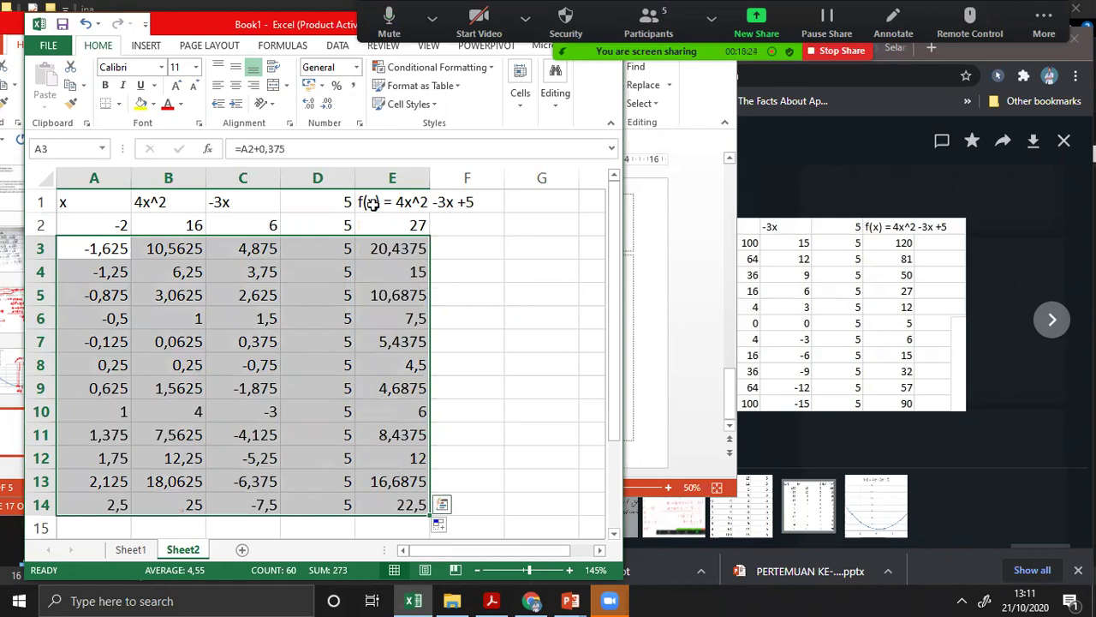
{"action": "left_click", "coordinate": [354, 68]}
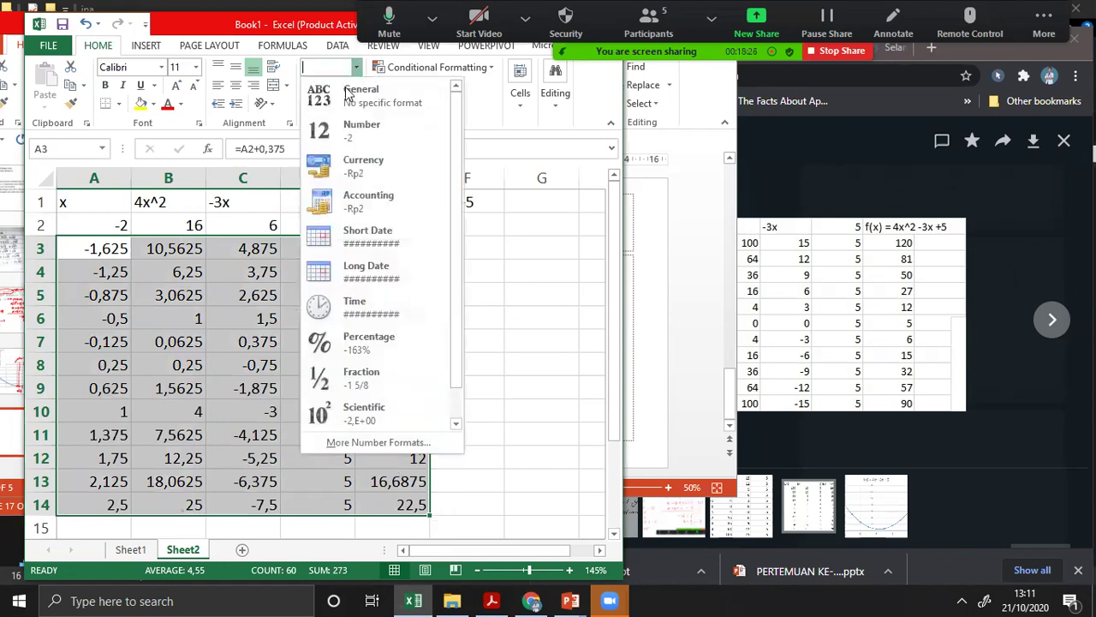
{"action": "left_click", "coordinate": [351, 438]}
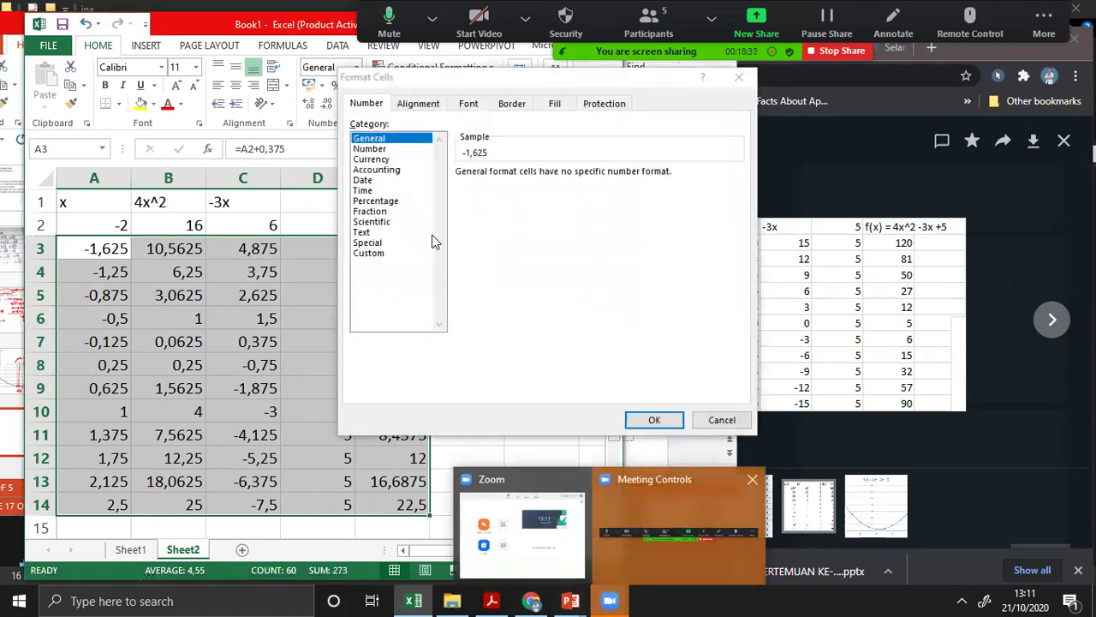
{"action": "left_click", "coordinate": [373, 212]}
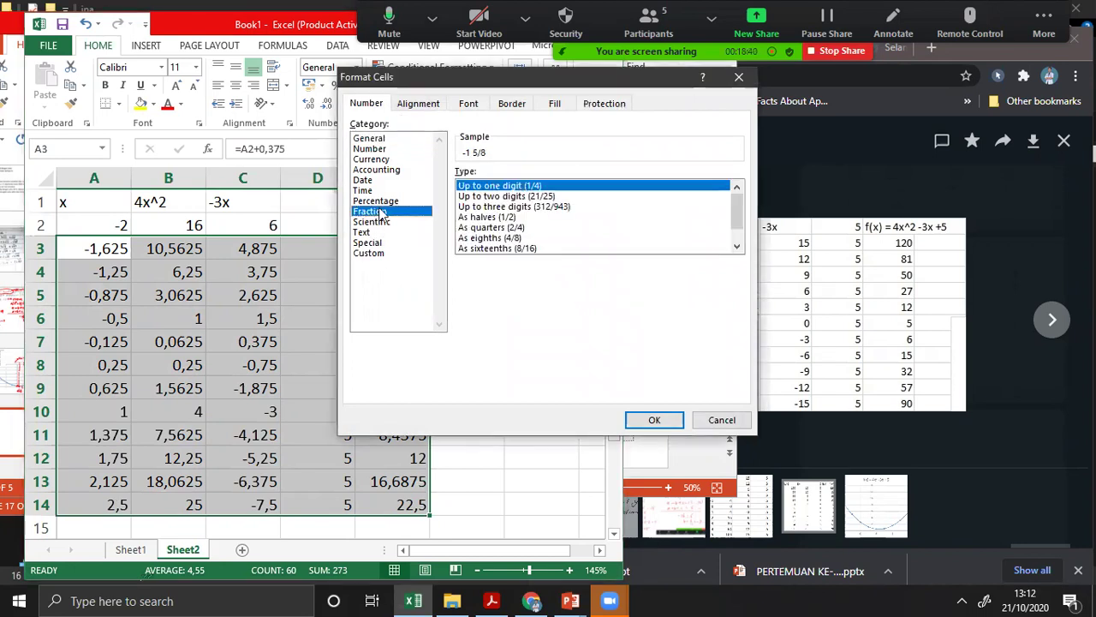
{"action": "left_click", "coordinate": [515, 210]}
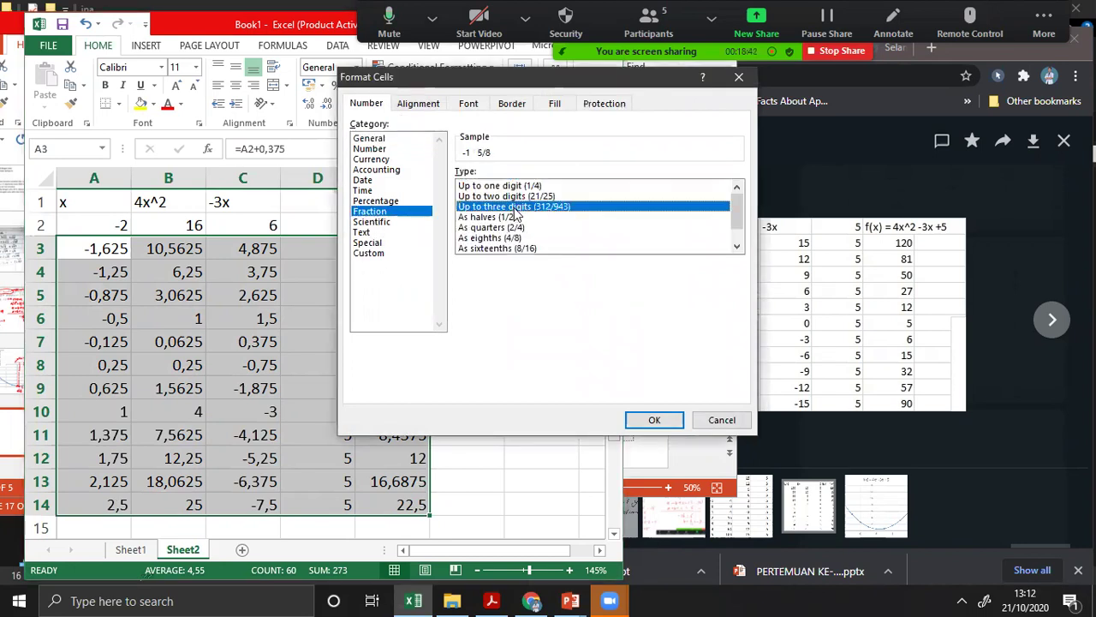
{"action": "left_click", "coordinate": [656, 419]}
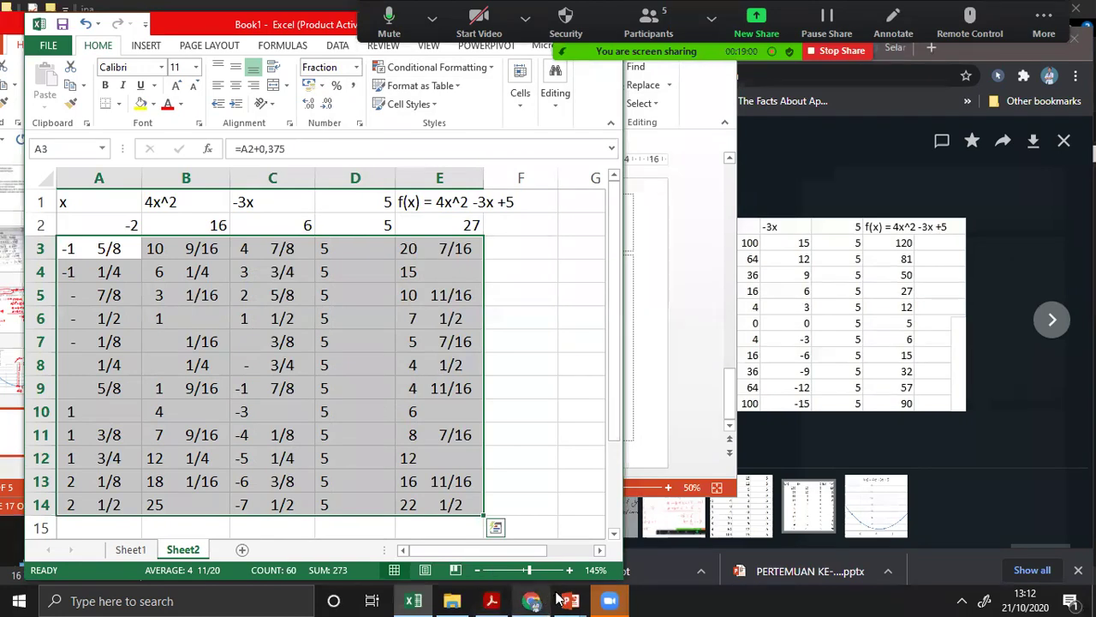
{"action": "mouse_move", "coordinate": [571, 601]}
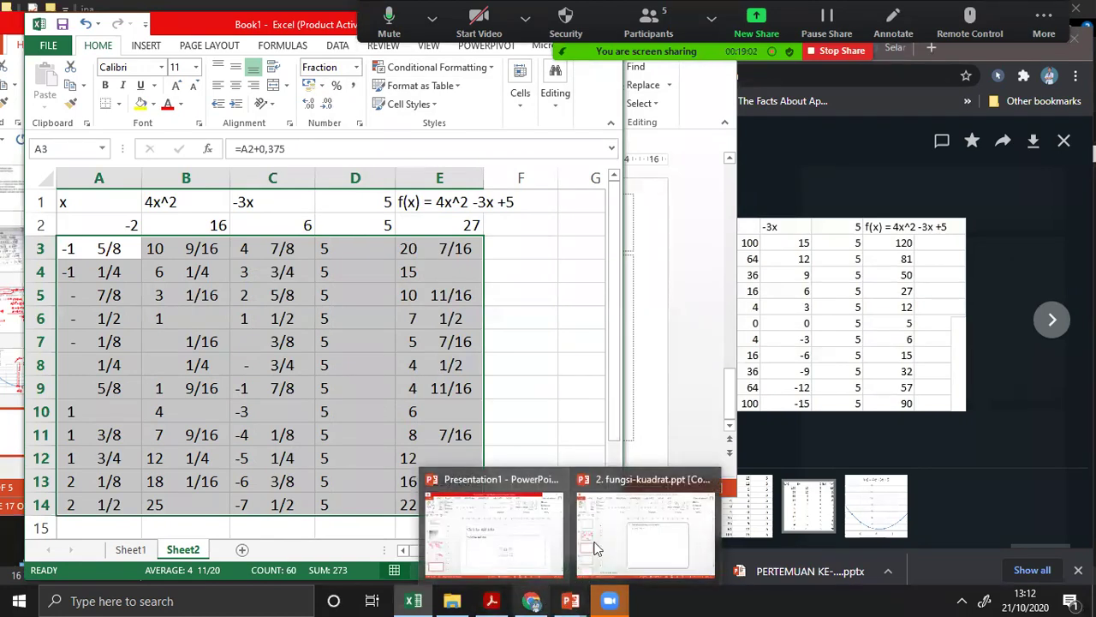
Review the annotated parabola slide 4 in PowerPoint and the WhatsApp chat, then return to Excel.
{"action": "left_click", "coordinate": [492, 535]}
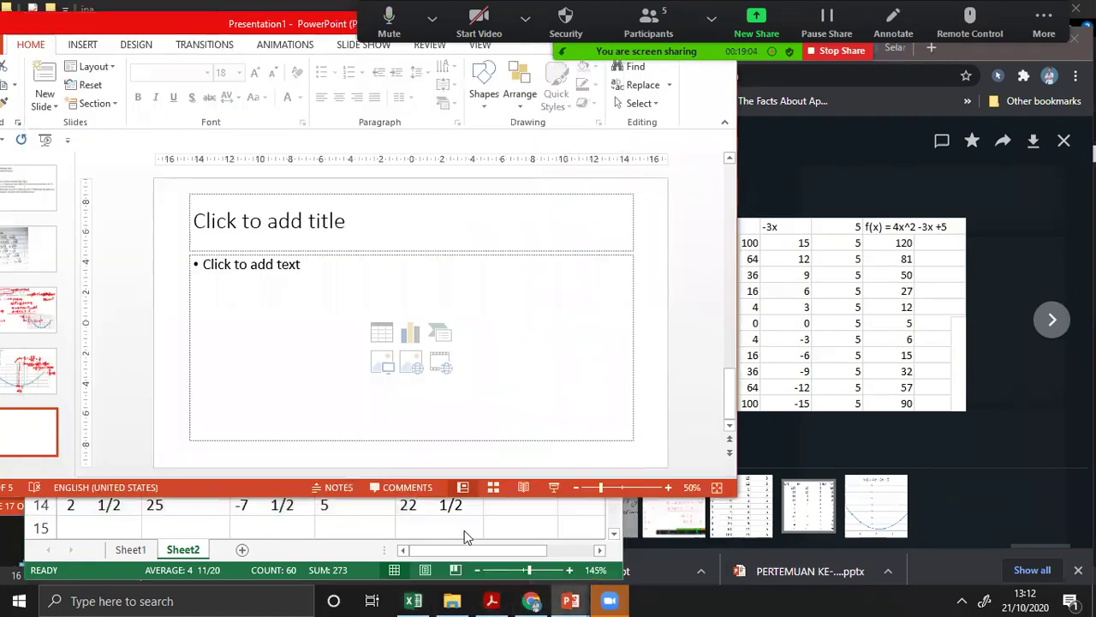
{"action": "left_click", "coordinate": [30, 369]}
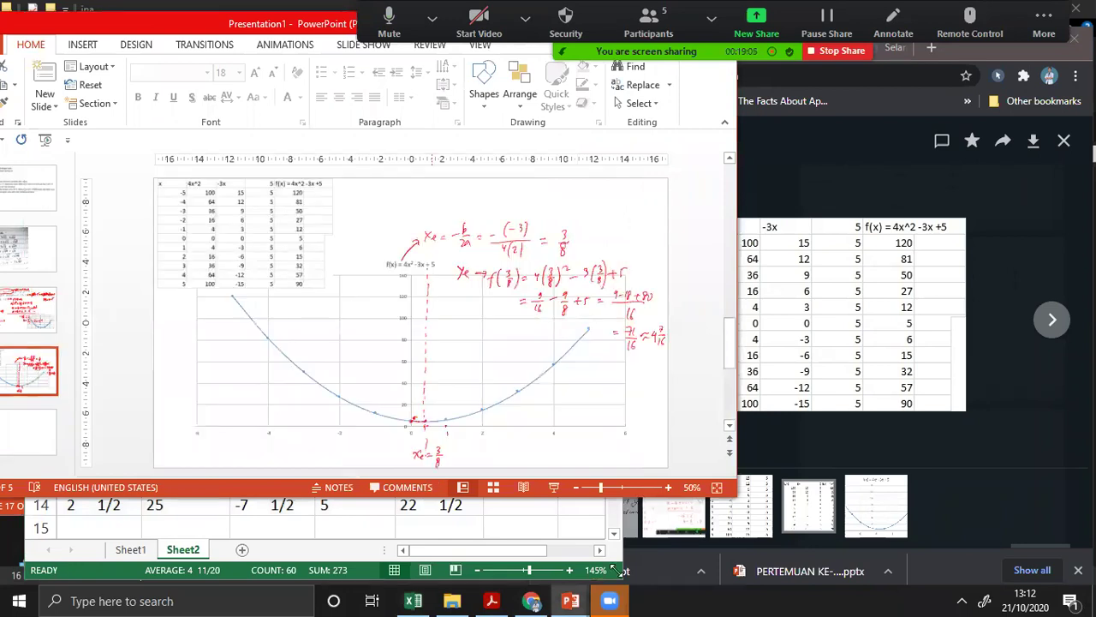
{"action": "mouse_move", "coordinate": [531, 600]}
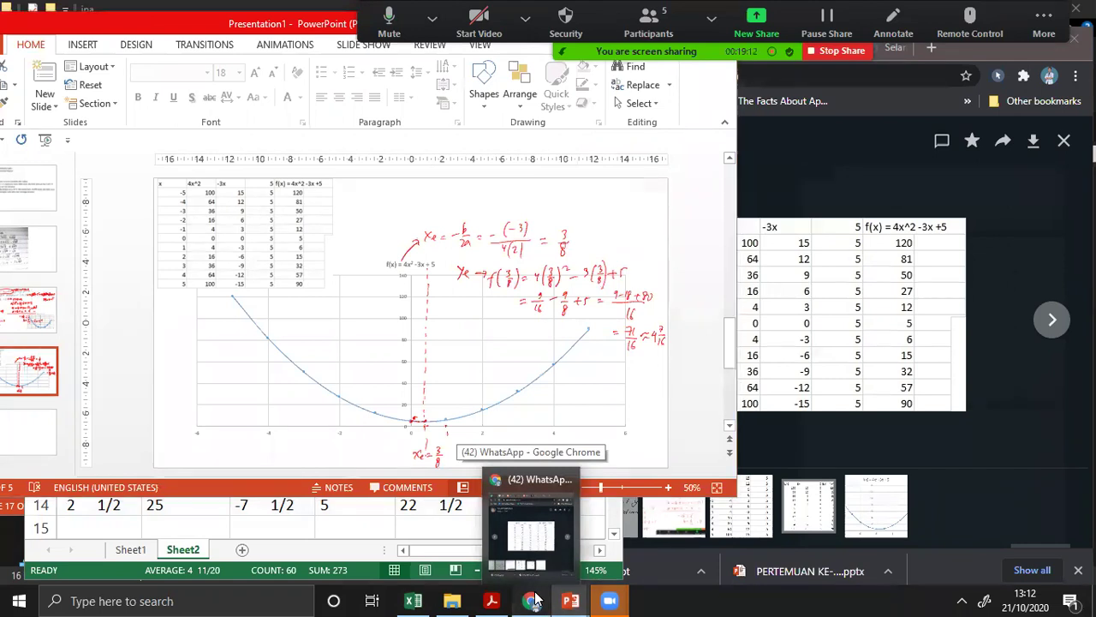
{"action": "left_click", "coordinate": [531, 600]}
{"action": "mouse_move", "coordinate": [570, 600]}
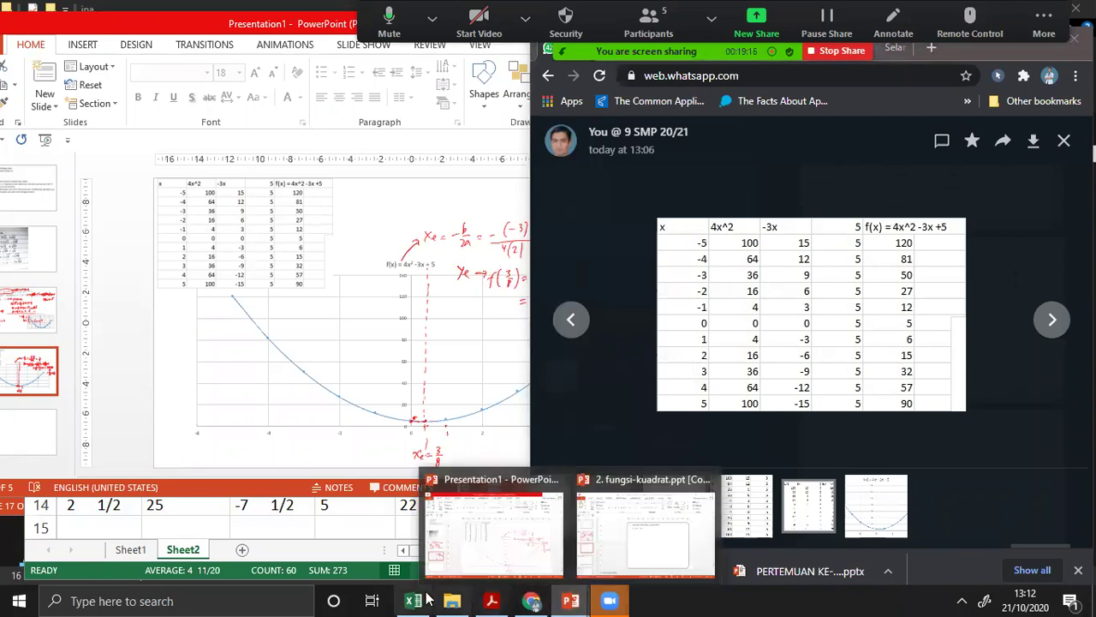
{"action": "left_click", "coordinate": [413, 600]}
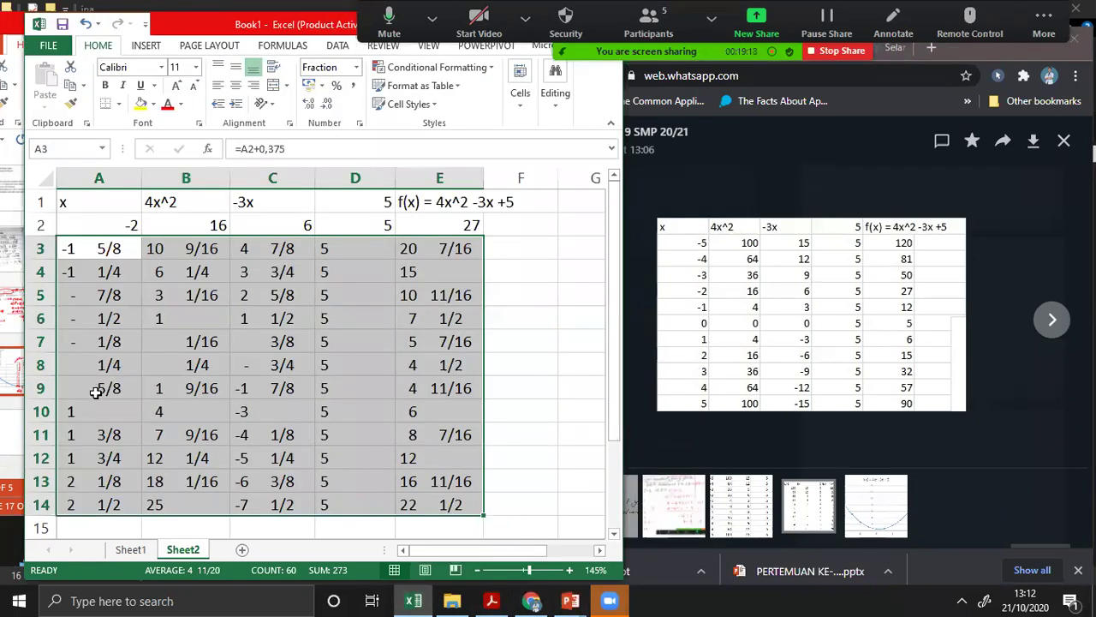
Check the x step formulas, then change the starting x in A2 to -2,25.
{"action": "left_click", "coordinate": [96, 391]}
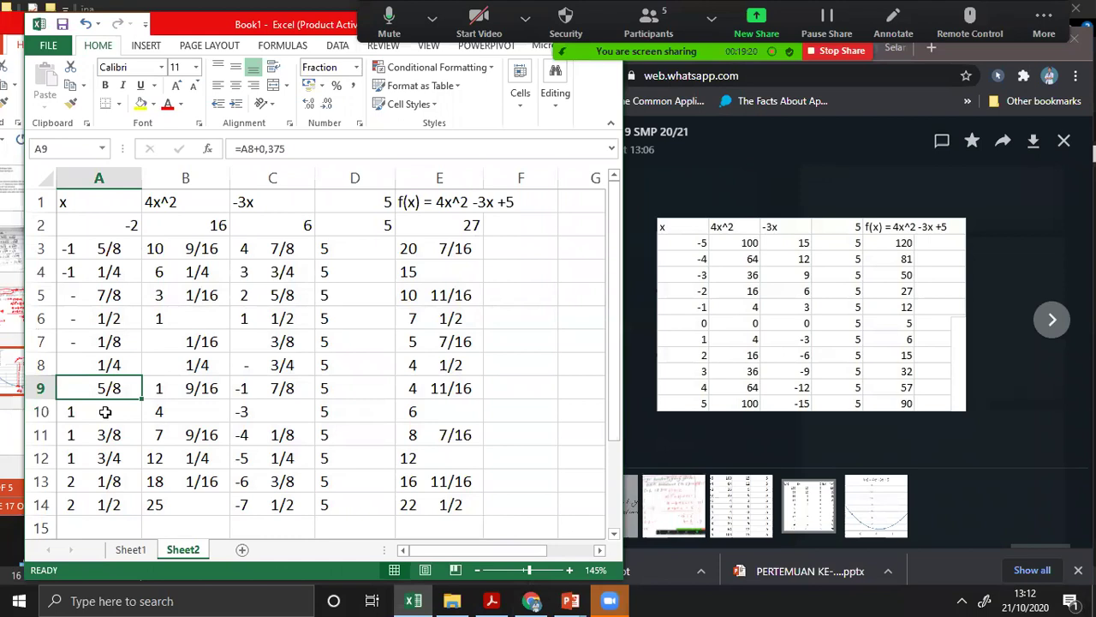
{"action": "left_click", "coordinate": [112, 368]}
{"action": "left_click", "coordinate": [116, 396]}
{"action": "left_click", "coordinate": [106, 227]}
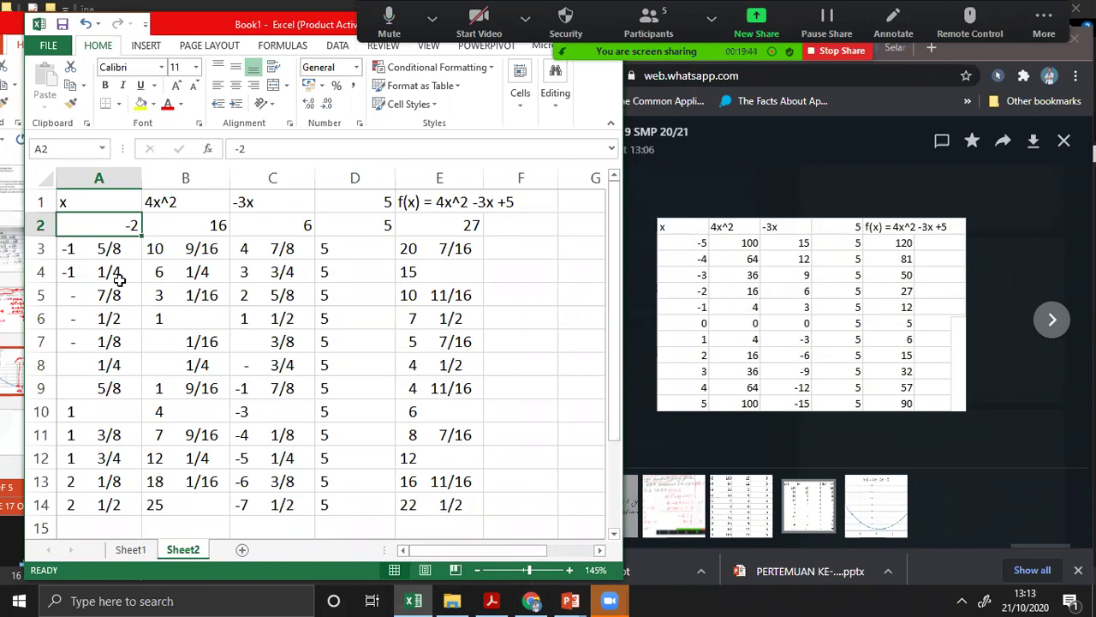
{"action": "type", "text": "1"}
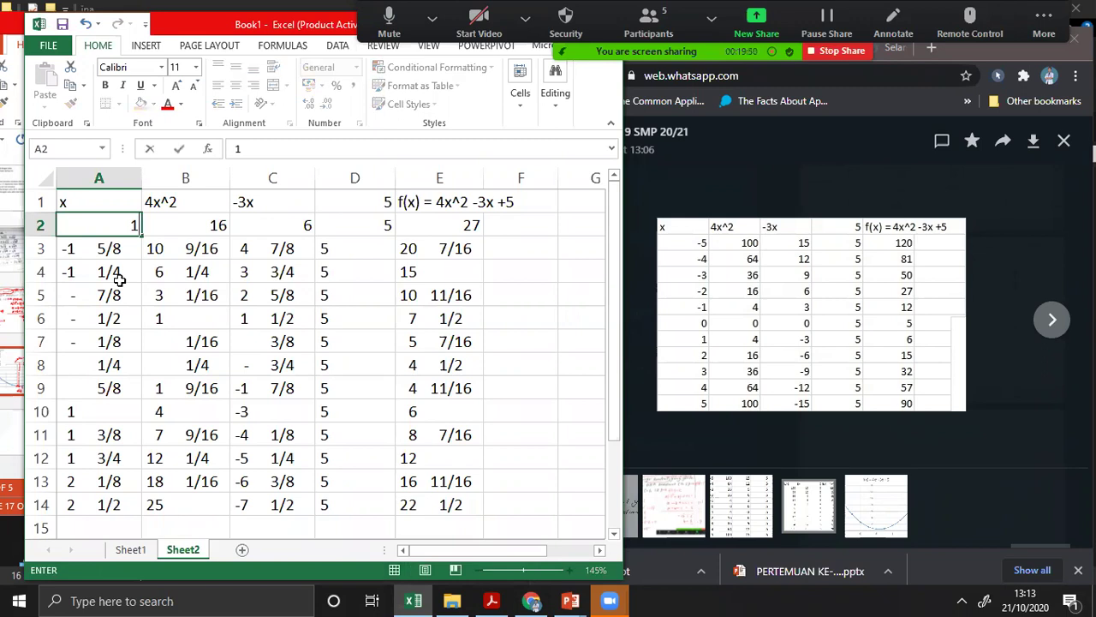
{"action": "type", "text": ",25"}
{"action": "key", "text": "ctrl+Return"}
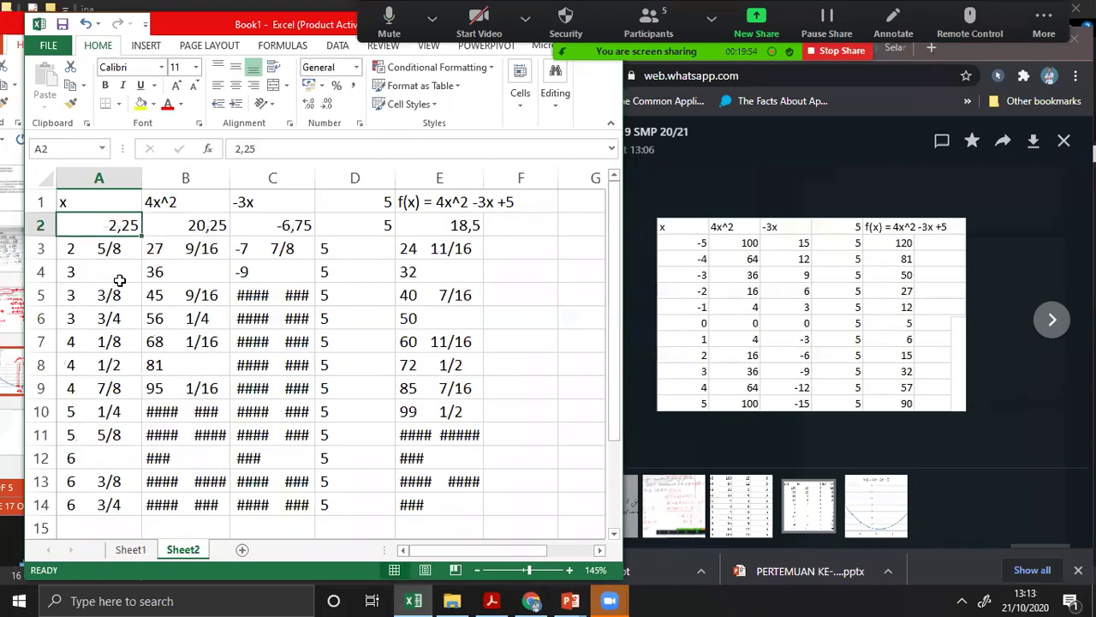
{"action": "type", "text": "-2,25"}
{"action": "key", "text": "Return"}
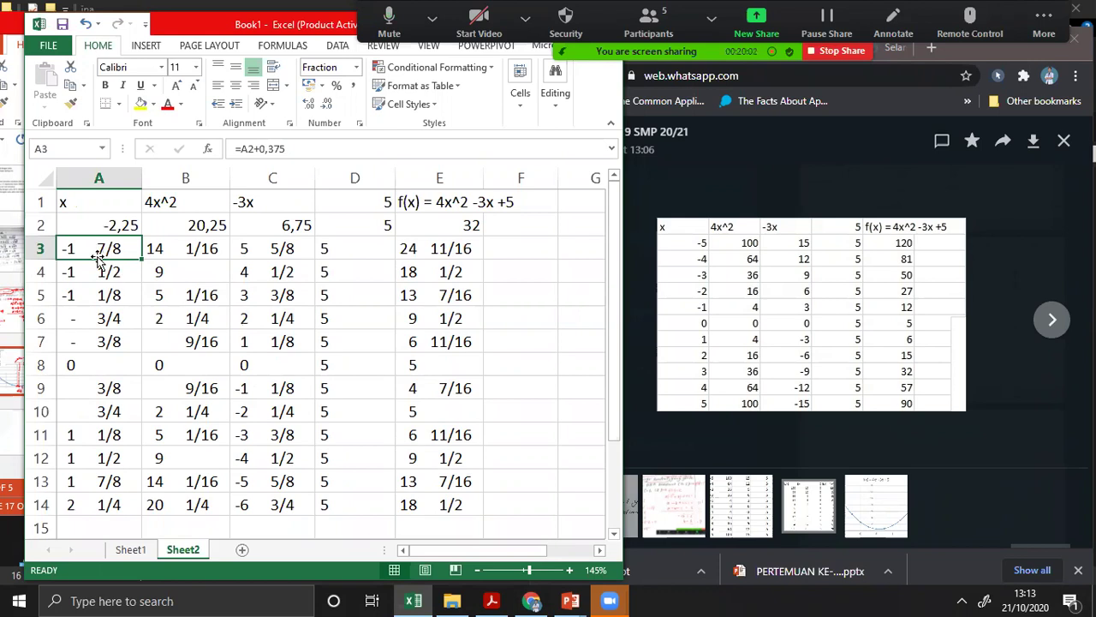
Chart A2:A14 against E2:E14 as a Scatter with Smooth Lines and Markers.
{"action": "left_click", "coordinate": [103, 226]}
{"action": "left_click_drag", "start_coordinate": [102, 226], "coordinate": [104, 504]}
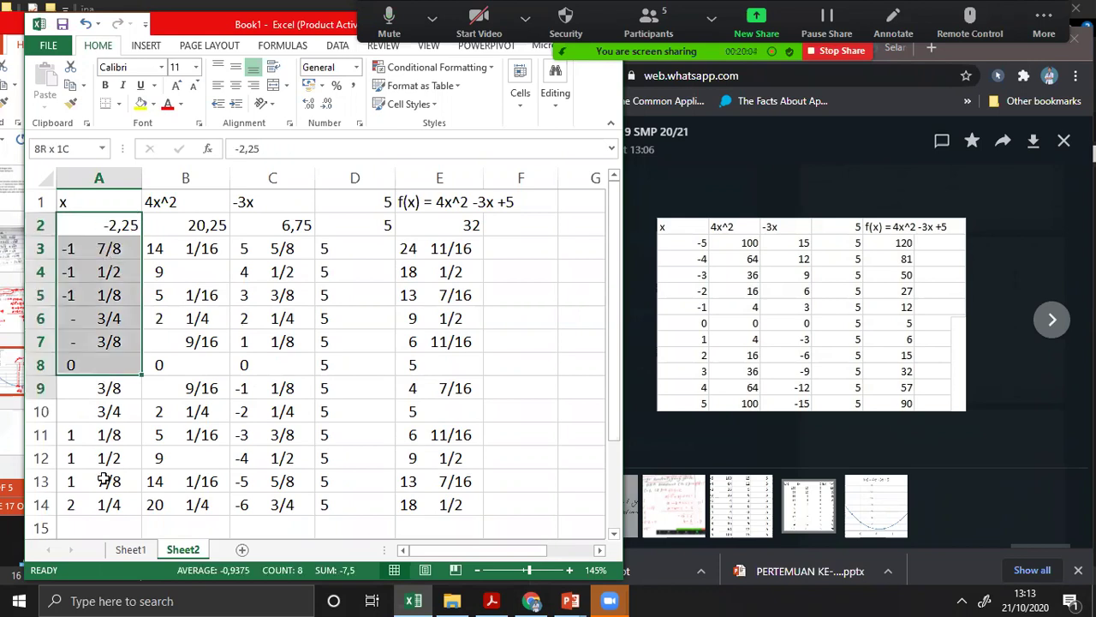
{"action": "left_click_drag", "start_coordinate": [437, 222], "coordinate": [432, 504], "text": "ctrl"}
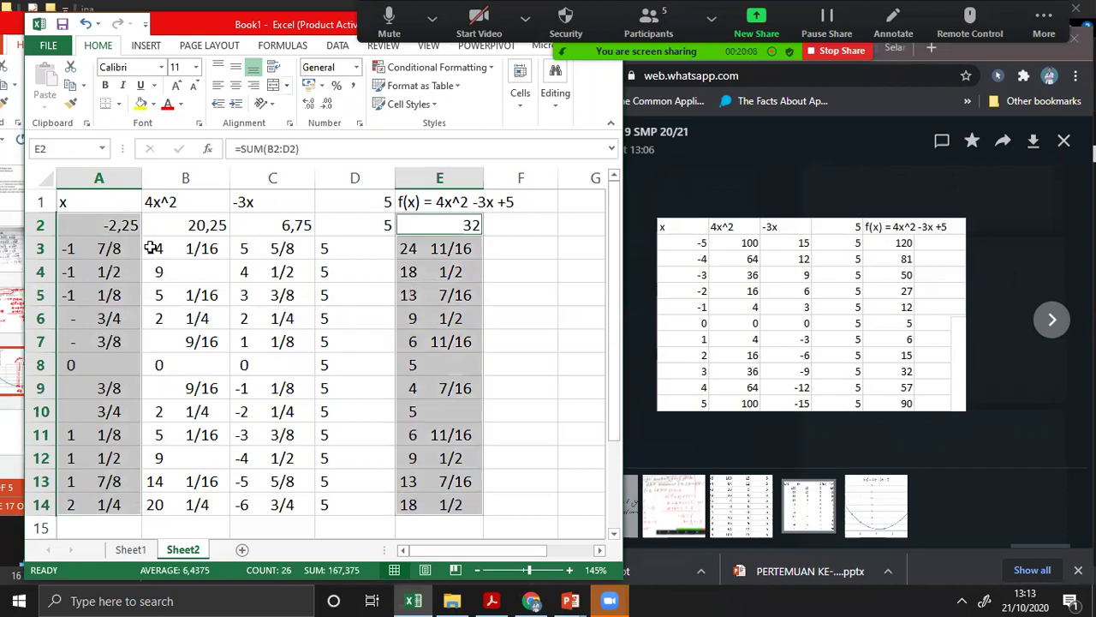
{"action": "left_click", "coordinate": [152, 46]}
{"action": "left_click", "coordinate": [273, 104]}
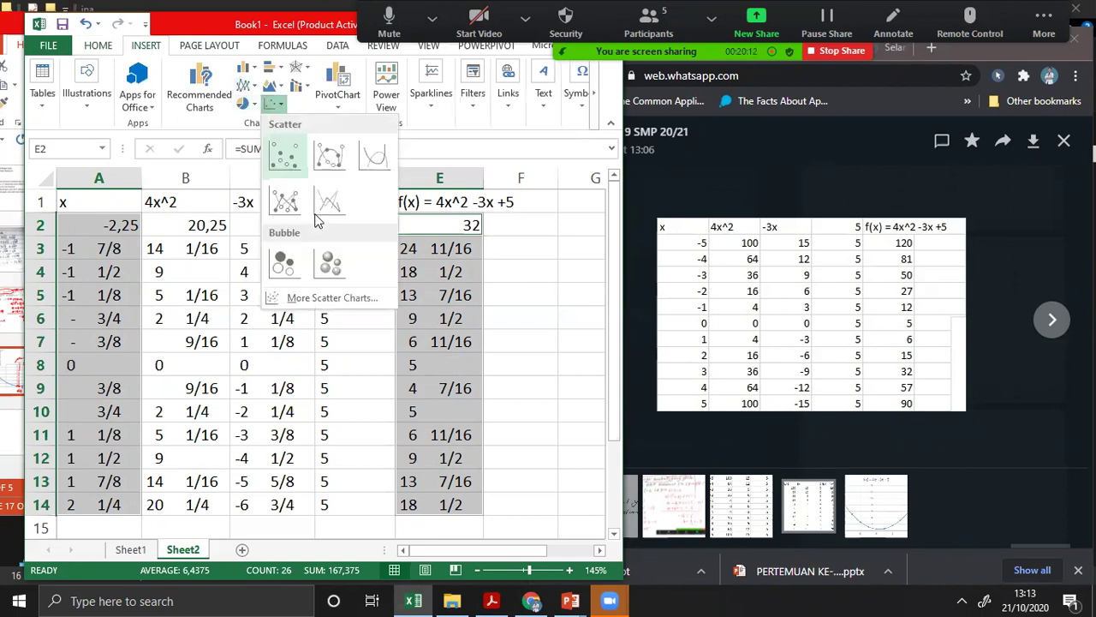
{"action": "left_click", "coordinate": [329, 158]}
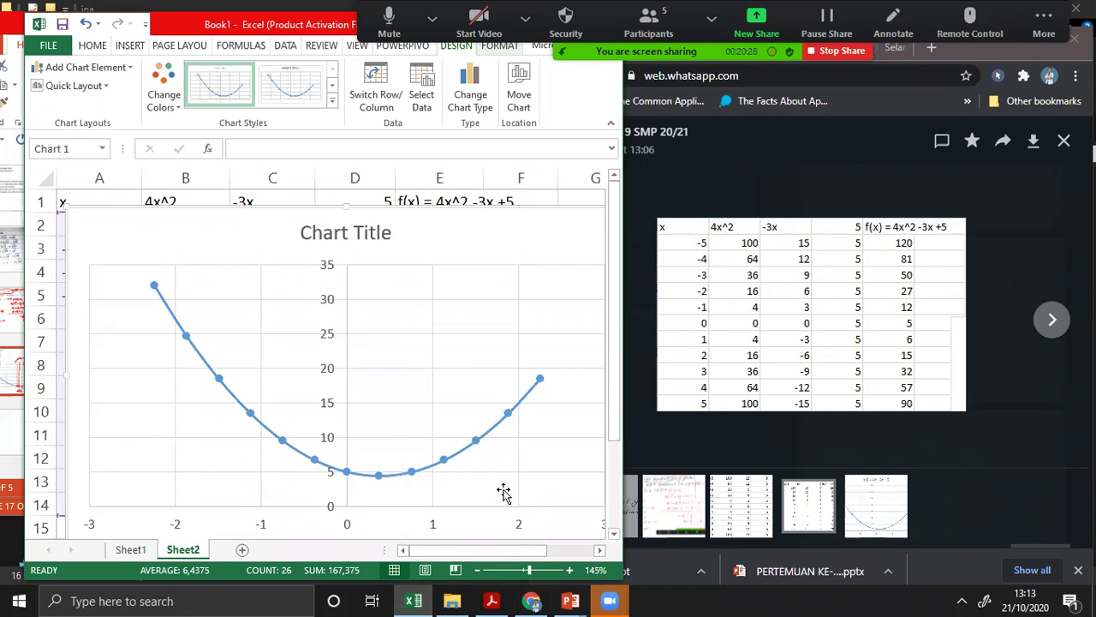
View the shared graph image in WhatsApp Web, close it, and return to Excel.
{"action": "left_click", "coordinate": [1064, 141]}
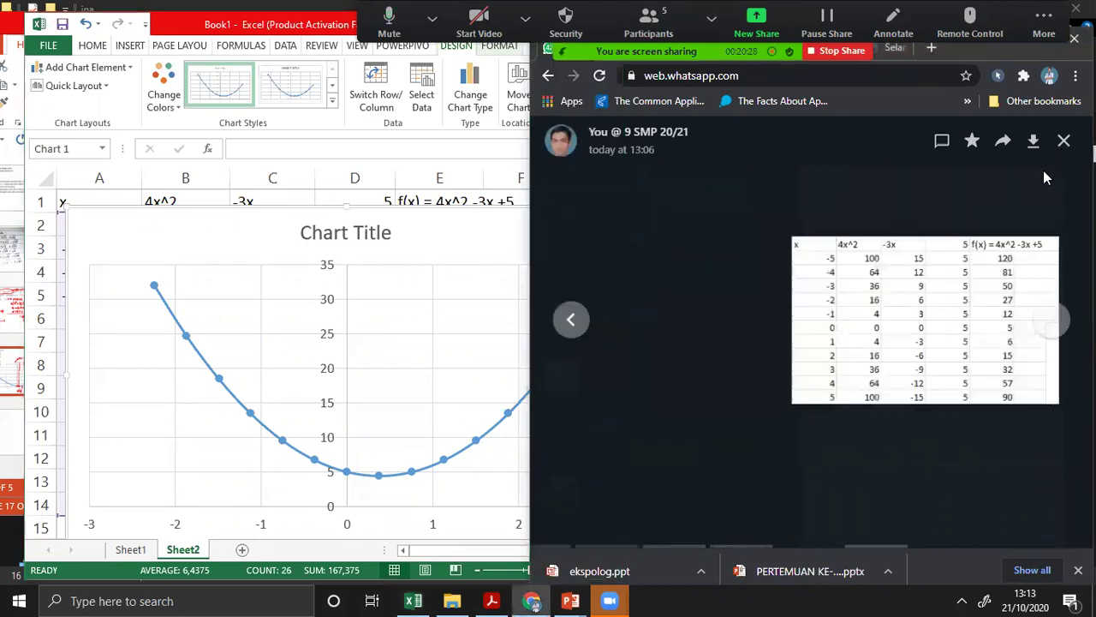
{"action": "left_click", "coordinate": [934, 448]}
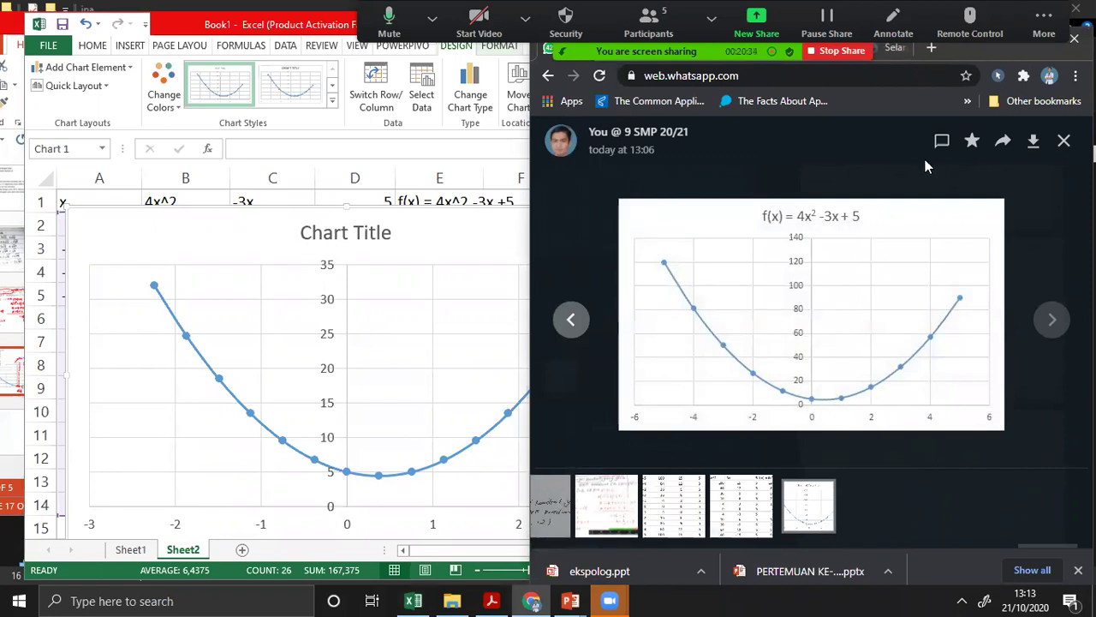
{"action": "left_click", "coordinate": [1064, 141]}
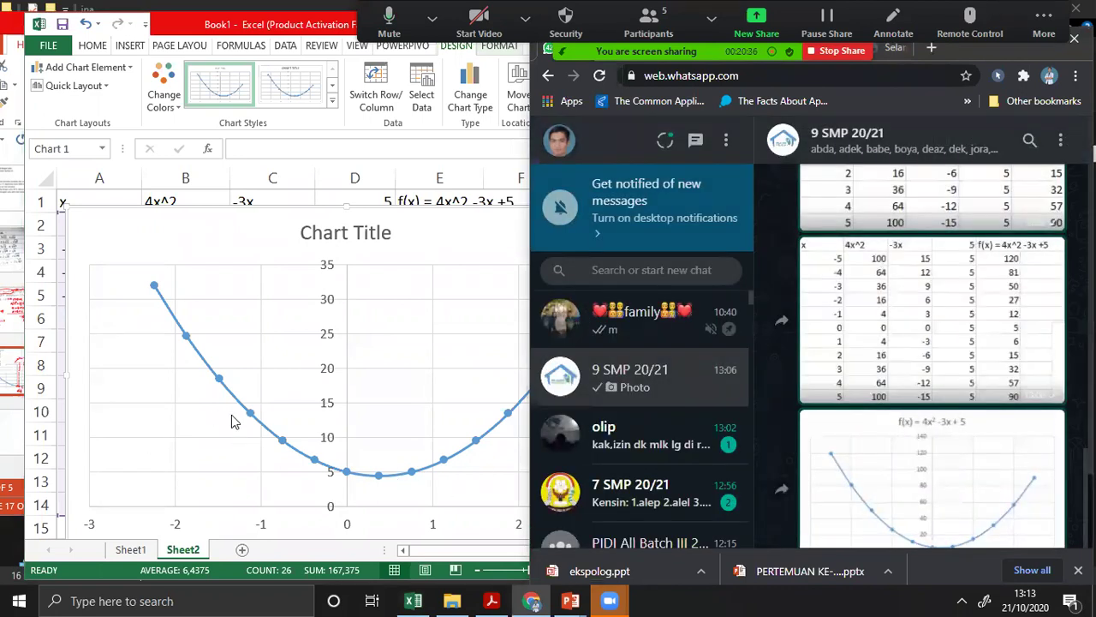
{"action": "left_click", "coordinate": [334, 237]}
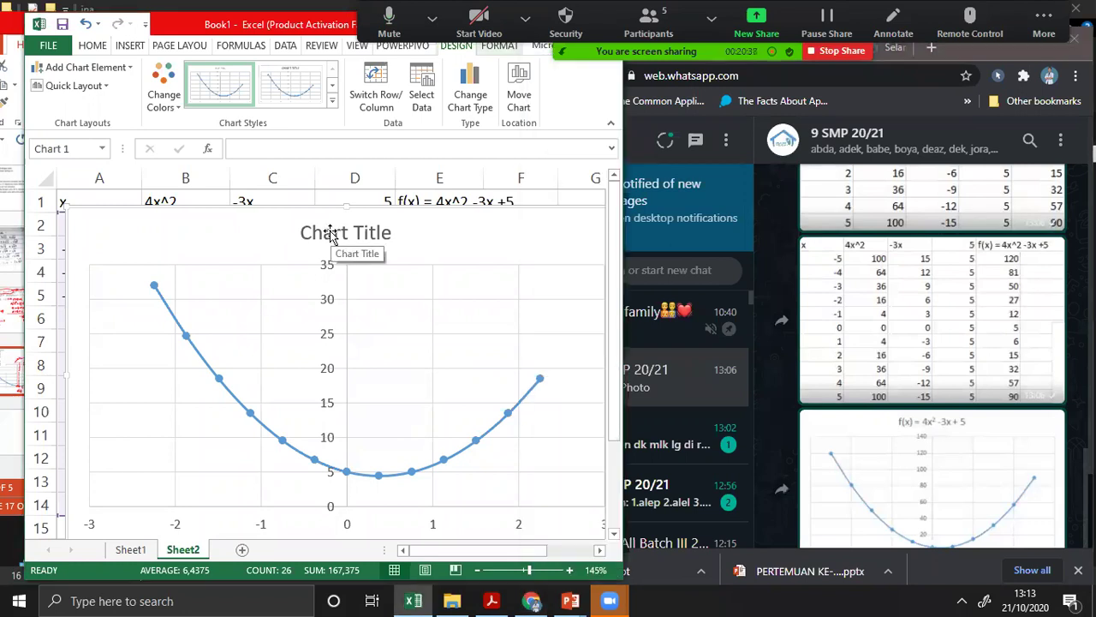
Select the title text of the earlier chart on Sheet1.
{"action": "left_click", "coordinate": [130, 549]}
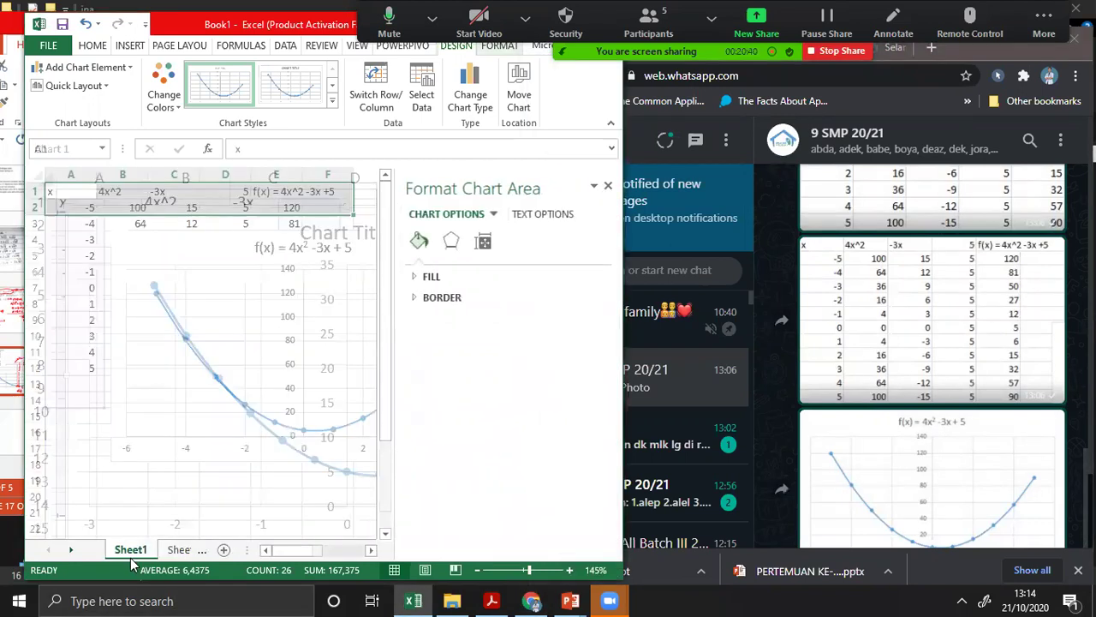
{"action": "left_click", "coordinate": [282, 247]}
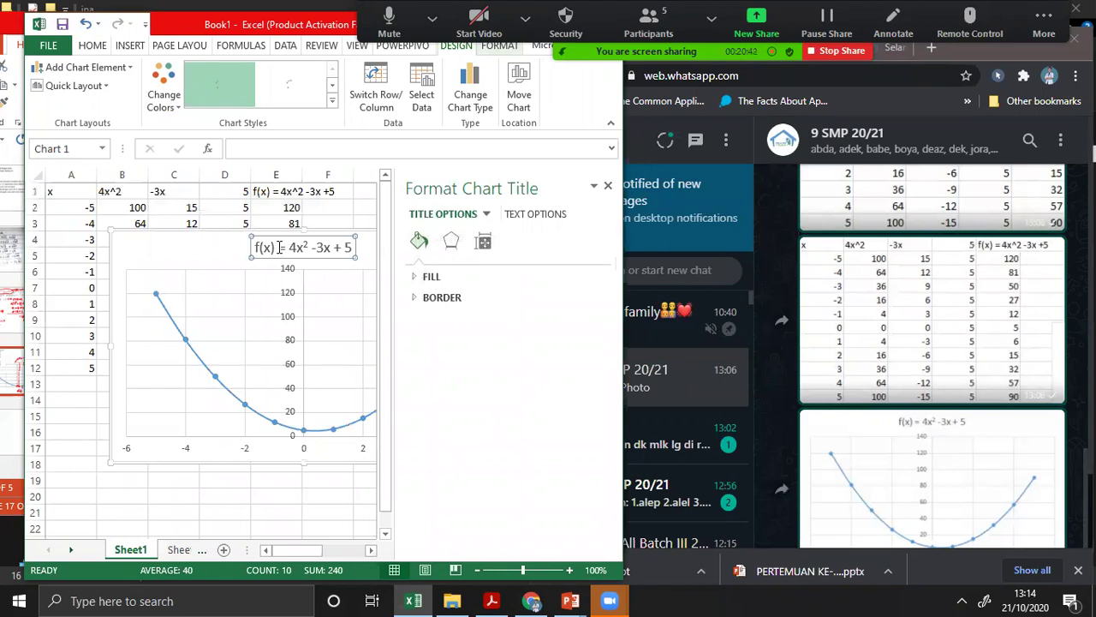
{"action": "left_click", "coordinate": [290, 247]}
{"action": "left_click", "coordinate": [294, 245]}
{"action": "left_click", "coordinate": [268, 247]}
{"action": "left_click_drag", "start_coordinate": [275, 247], "coordinate": [198, 246]}
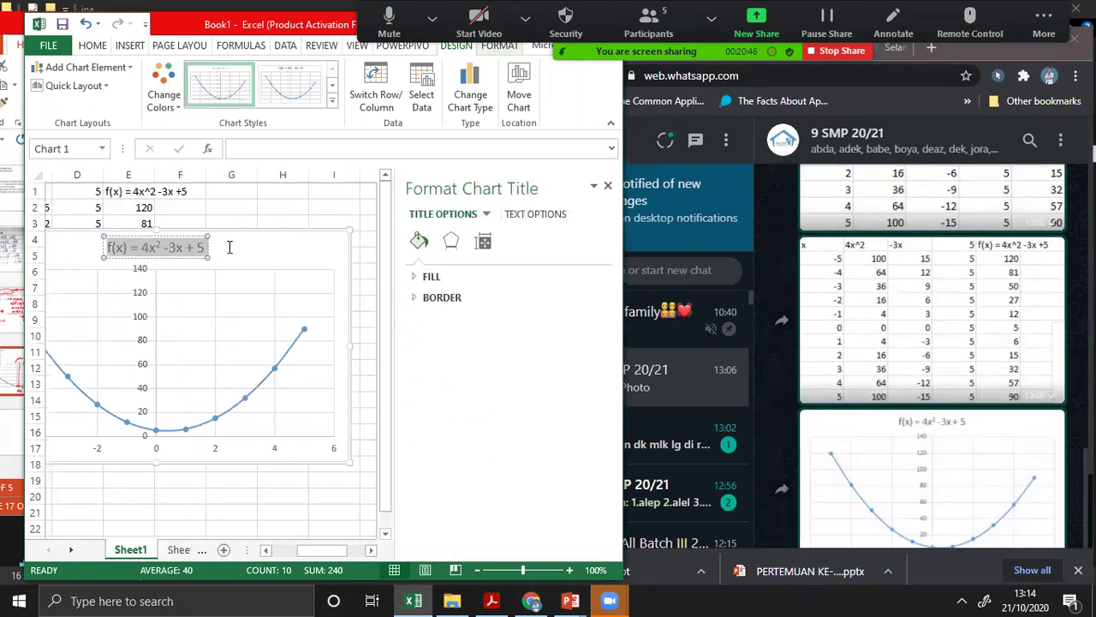
Paste f(x) = 4x² -3x + 5 over the Sheet2 chart's placeholder title.
{"action": "left_click", "coordinate": [182, 550]}
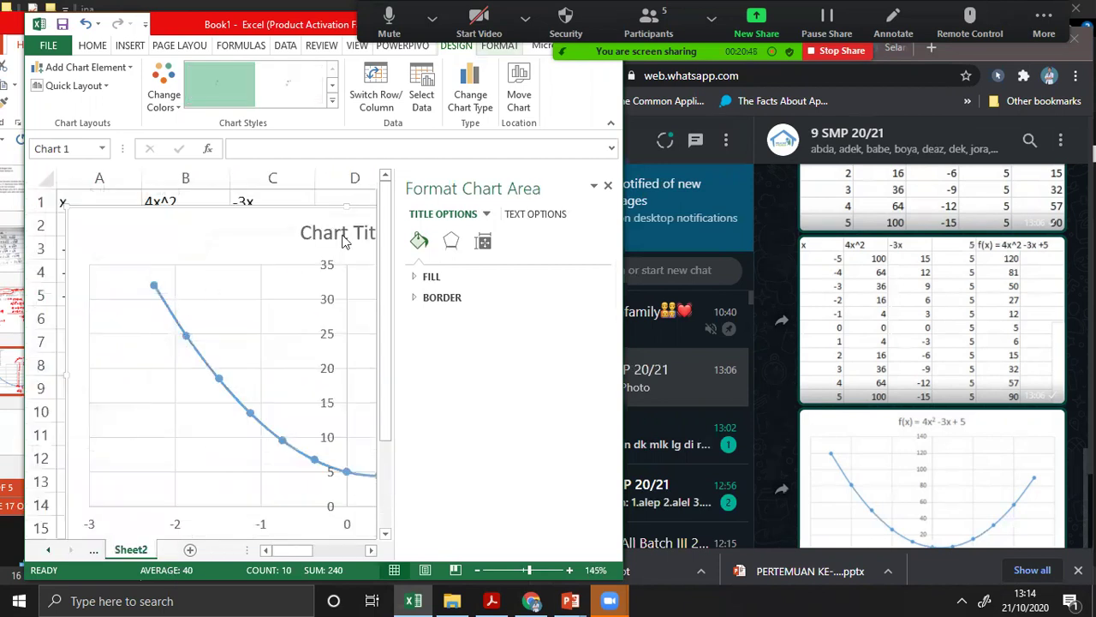
{"action": "left_click", "coordinate": [342, 232]}
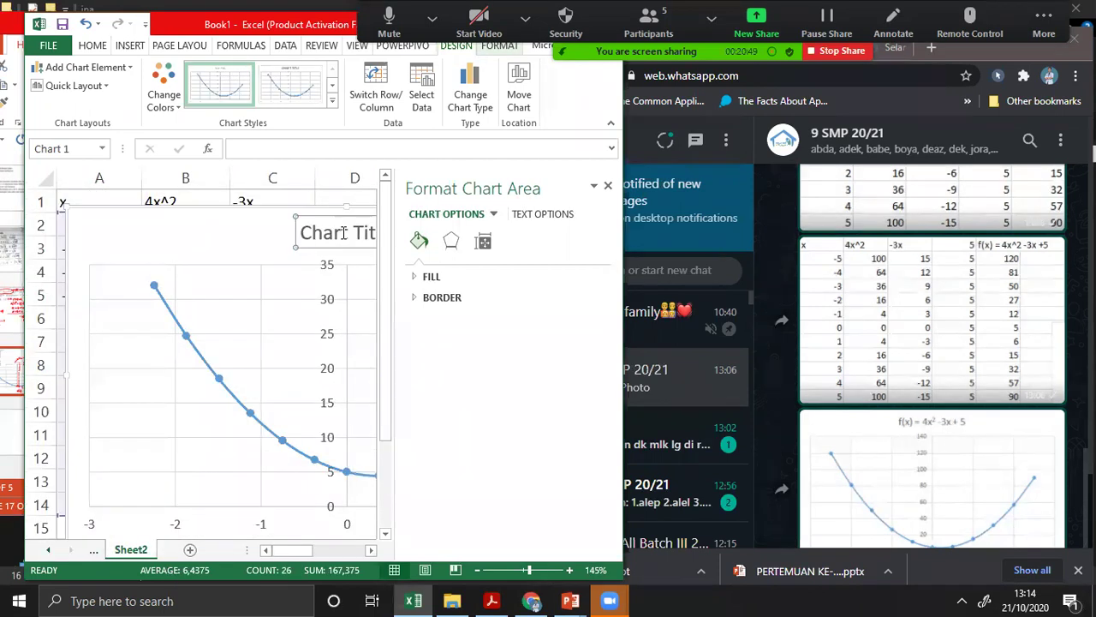
{"action": "left_click", "coordinate": [607, 186]}
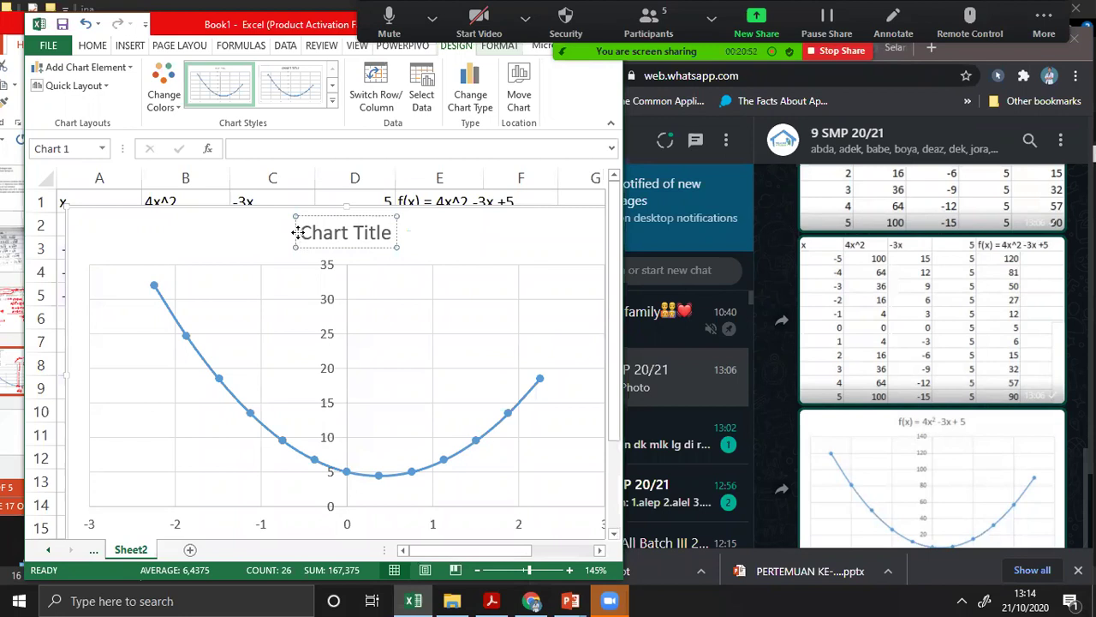
{"action": "triple_click", "coordinate": [391, 232]}
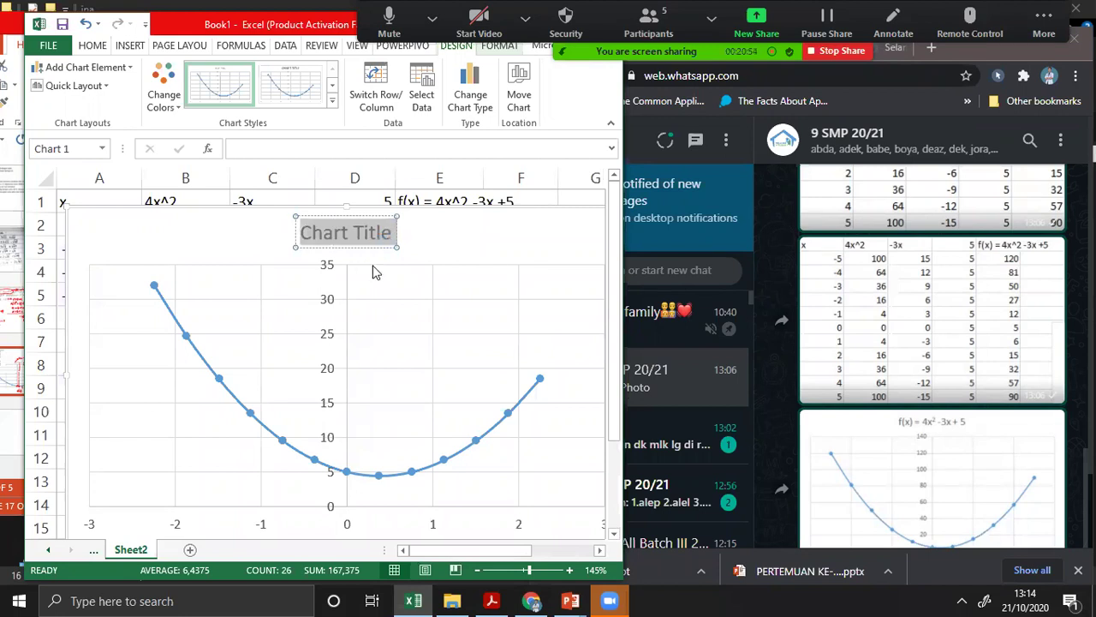
{"action": "type", "text": "f(x) = 4x² -3x + 5"}
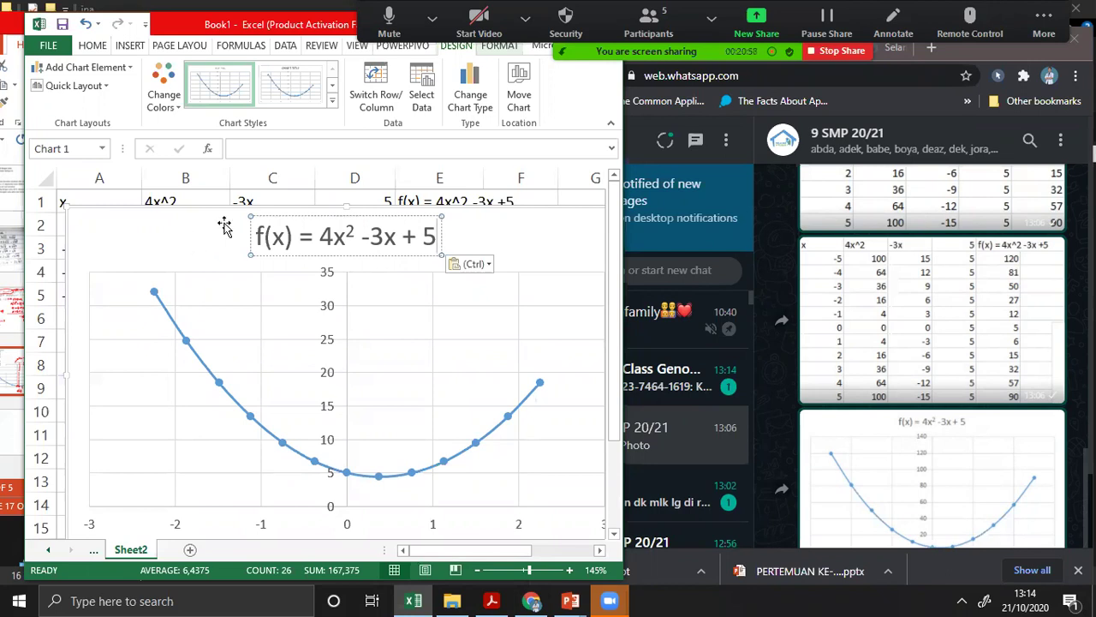
{"action": "scroll", "coordinate": [186, 257], "scroll_direction": "down", "scroll_amount": 2}
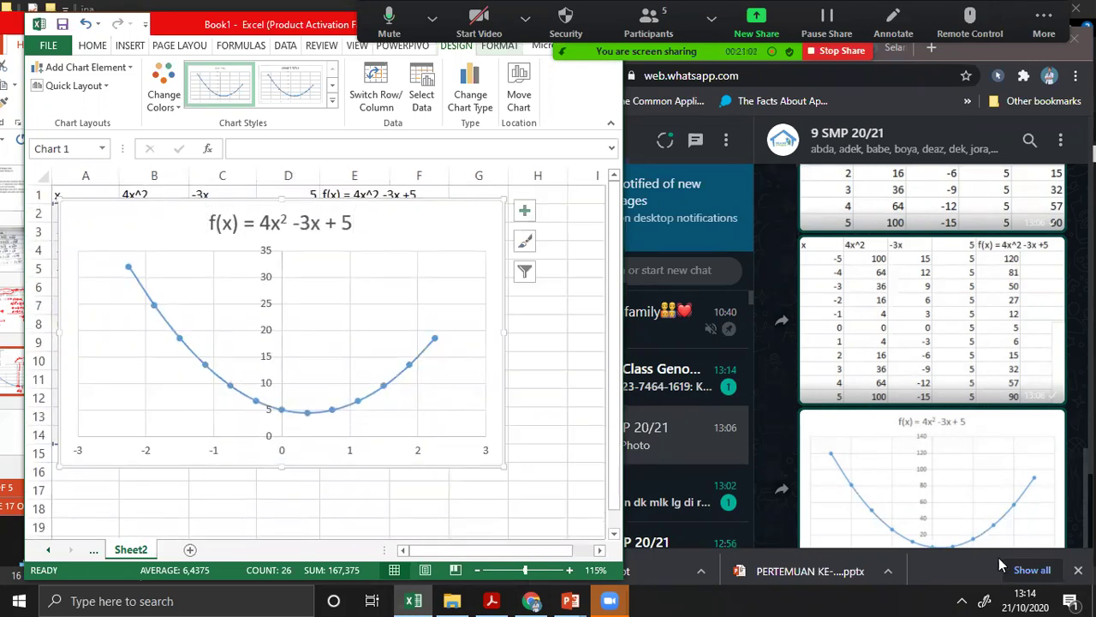
{"action": "scroll", "coordinate": [478, 495], "scroll_direction": "down", "scroll_amount": 6}
Paste the copied Sheet2 chart into the class group chat and send it.
{"action": "left_click", "coordinate": [958, 483]}
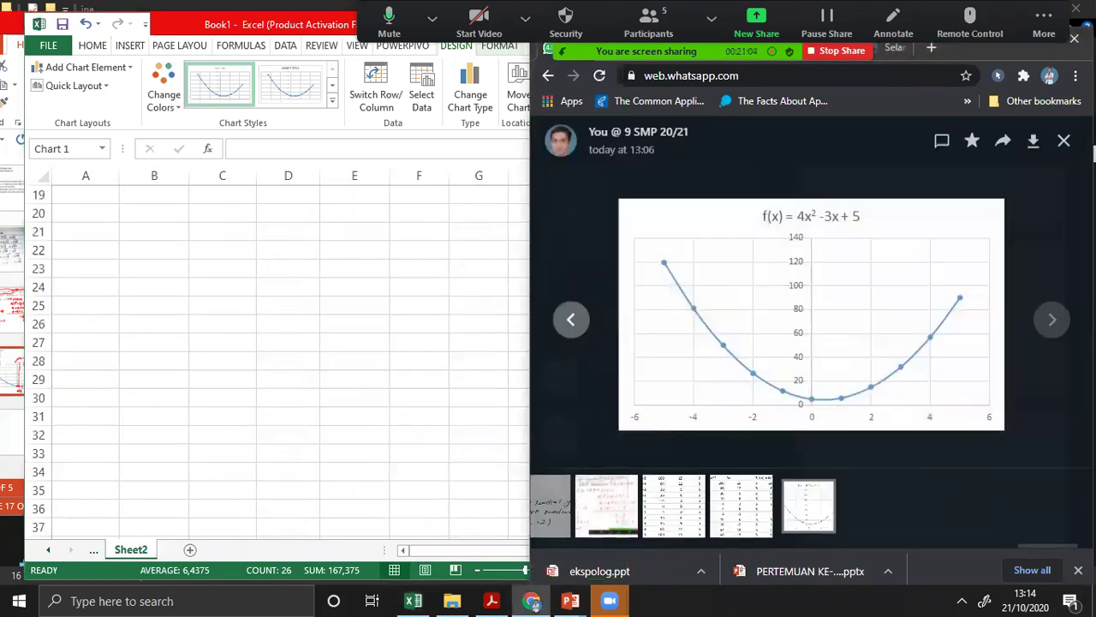
{"action": "left_click", "coordinate": [1063, 142]}
{"action": "scroll", "coordinate": [839, 411], "scroll_direction": "down", "scroll_amount": 2}
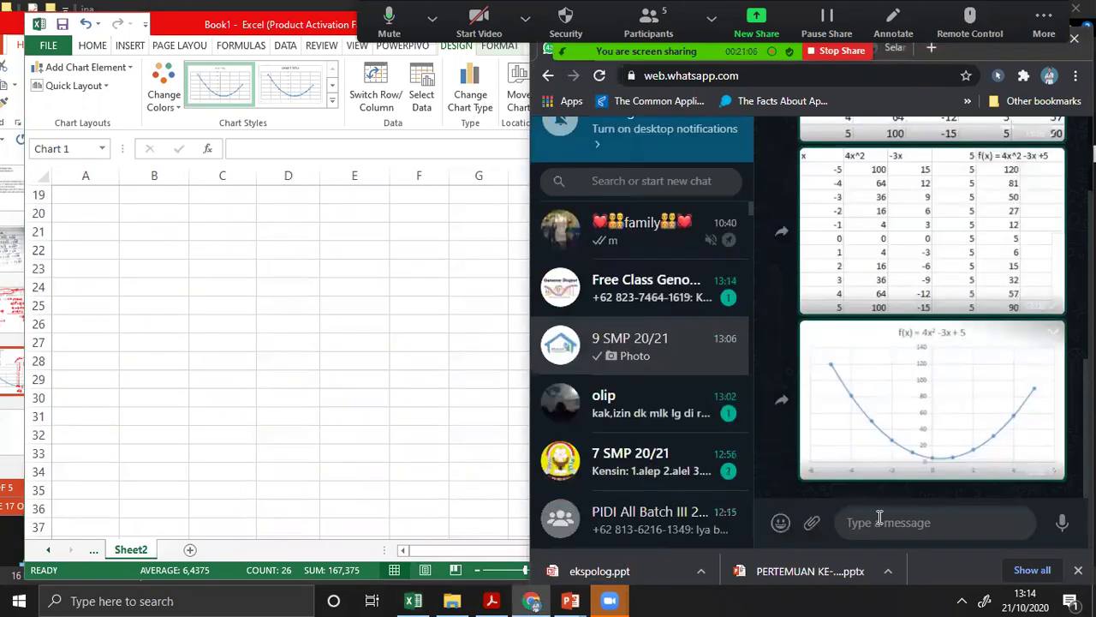
{"action": "key", "text": "ctrl+v"}
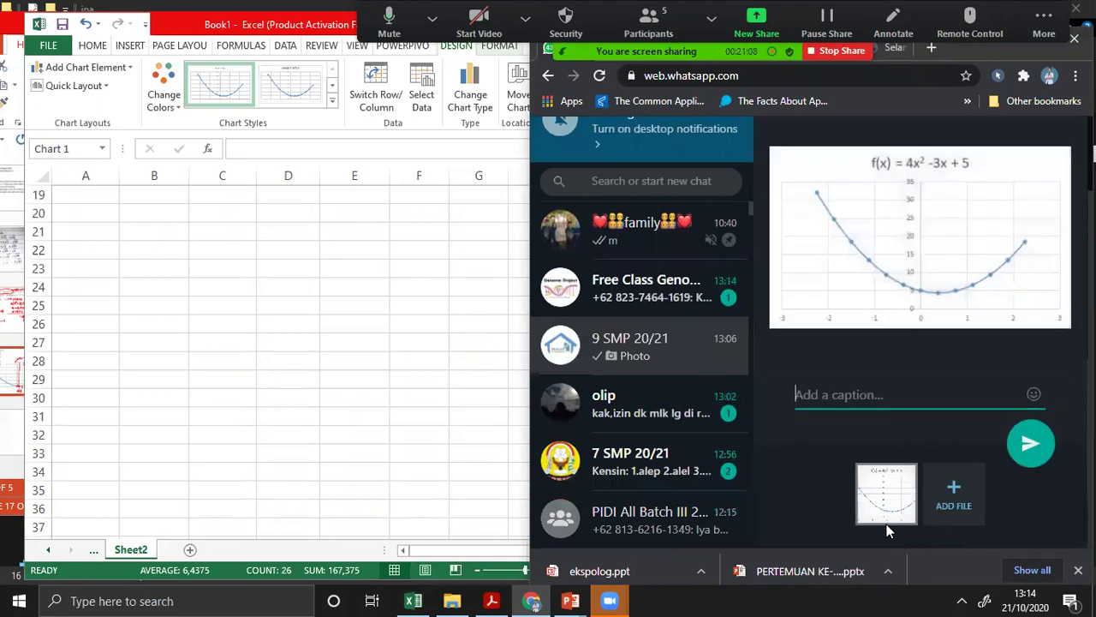
{"action": "key", "text": "Return"}
In Excel, move the Sheet2 chart to the right of the value table, undoing accidental data-range changes.
{"action": "left_click", "coordinate": [253, 275]}
{"action": "scroll", "coordinate": [254, 275], "scroll_direction": "up", "scroll_amount": 6}
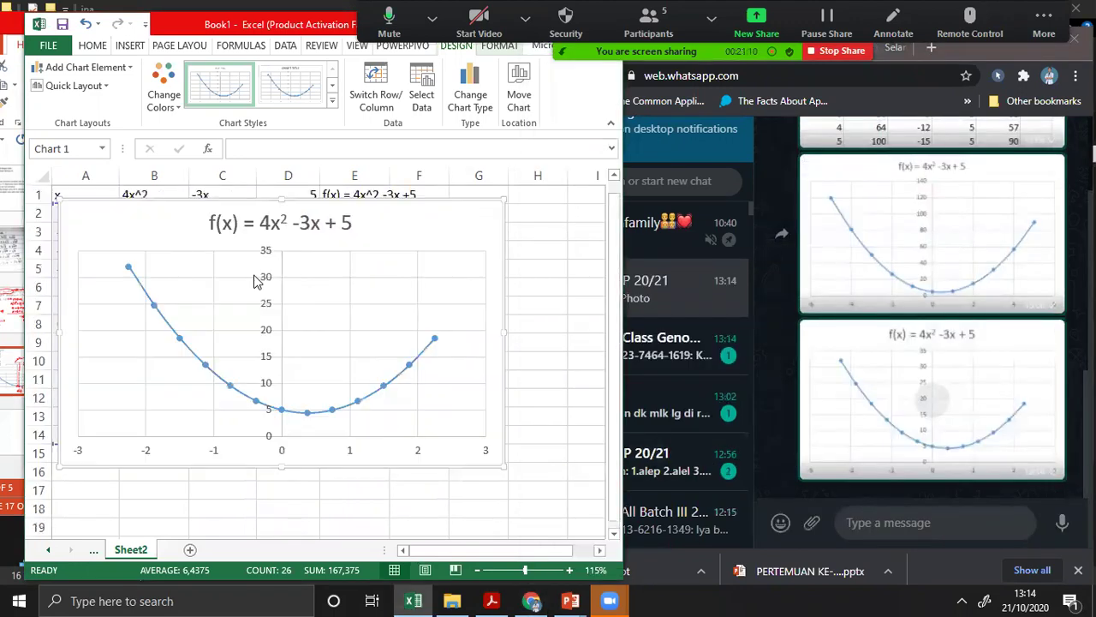
{"action": "left_click_drag", "start_coordinate": [485, 308], "coordinate": [489, 385]}
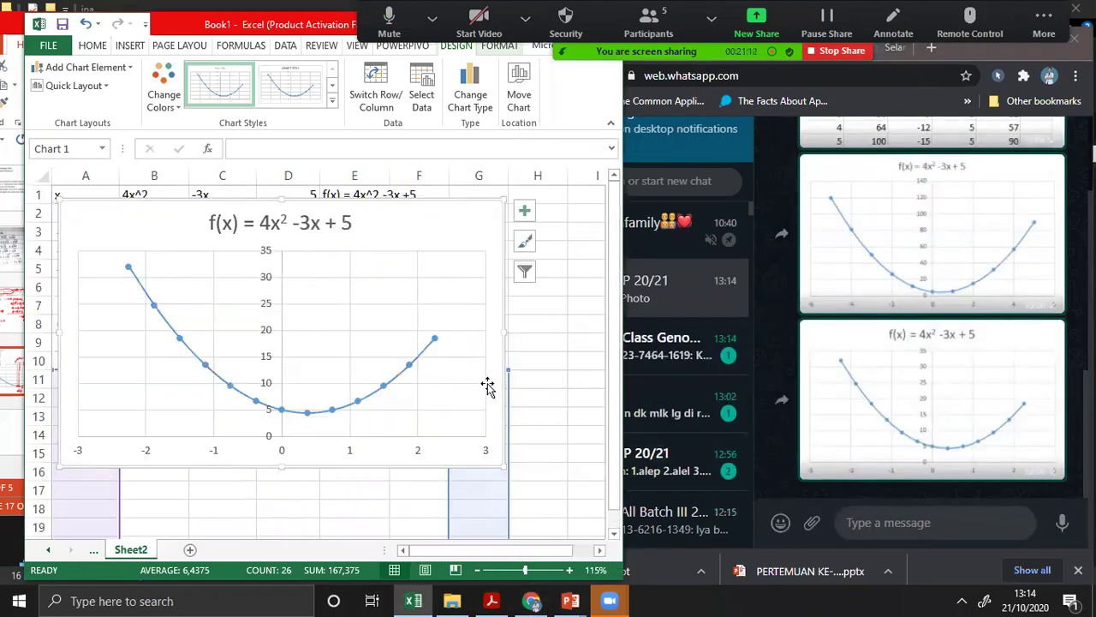
{"action": "mouse_move", "coordinate": [407, 463]}
{"action": "left_mouse_down"}
{"action": "mouse_move", "coordinate": [367, 459]}
{"action": "mouse_move", "coordinate": [452, 522]}
{"action": "left_mouse_up"}
{"action": "key", "text": "ctrl+z"}
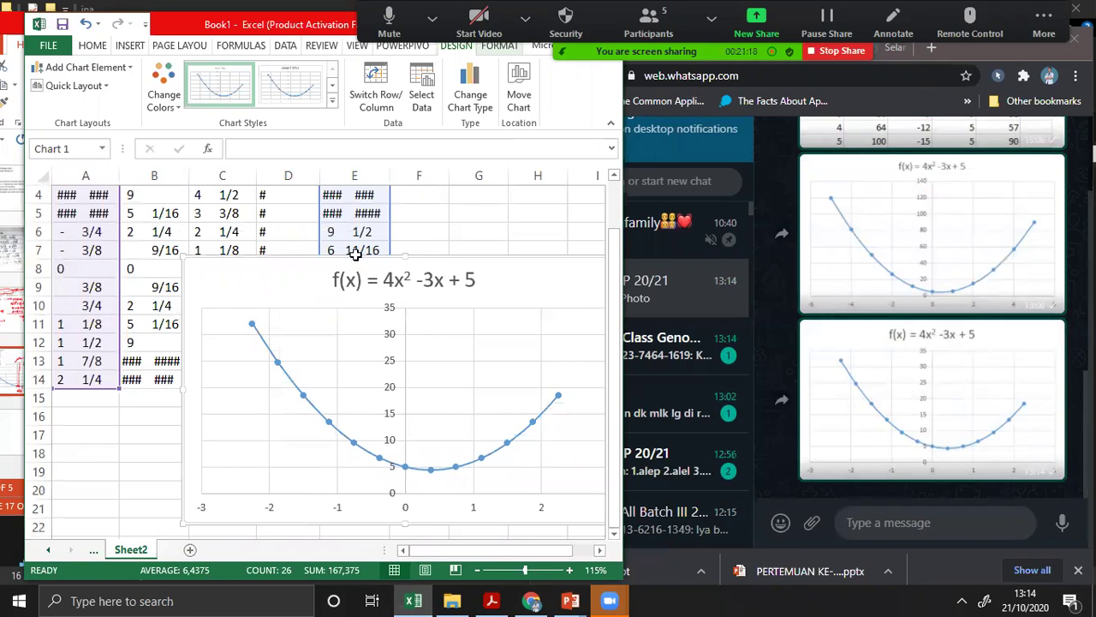
{"action": "scroll", "coordinate": [282, 269], "scroll_direction": "down", "scroll_amount": 2, "text": "ctrl"}
{"action": "left_click_drag", "start_coordinate": [282, 269], "coordinate": [468, 258]}
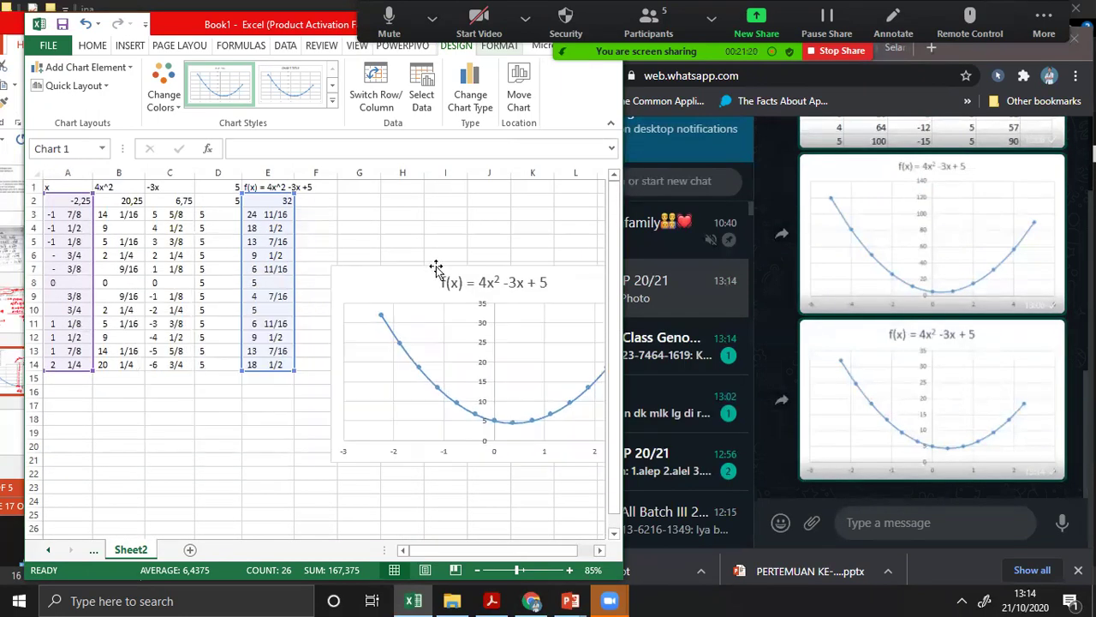
{"action": "left_click", "coordinate": [158, 214]}
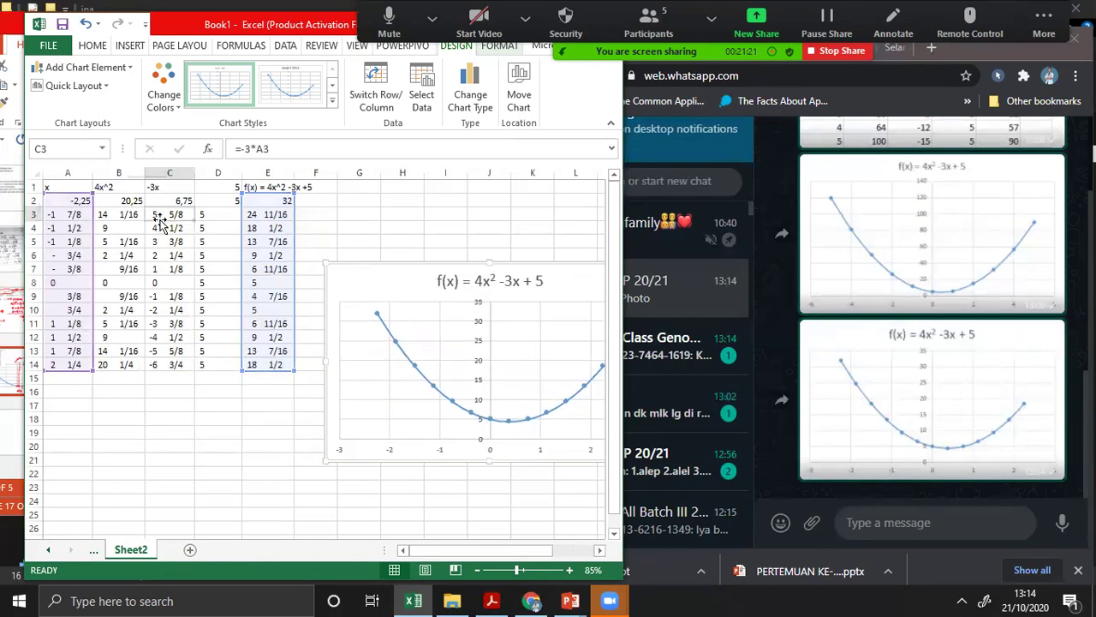
Copy the value table A1:F14 and send it as an image to the WhatsApp group.
{"action": "left_click", "coordinate": [73, 189]}
{"action": "mouse_move", "coordinate": [73, 193]}
{"action": "left_mouse_down"}
{"action": "mouse_move", "coordinate": [306, 353]}
{"action": "mouse_move", "coordinate": [301, 366]}
{"action": "left_mouse_up"}
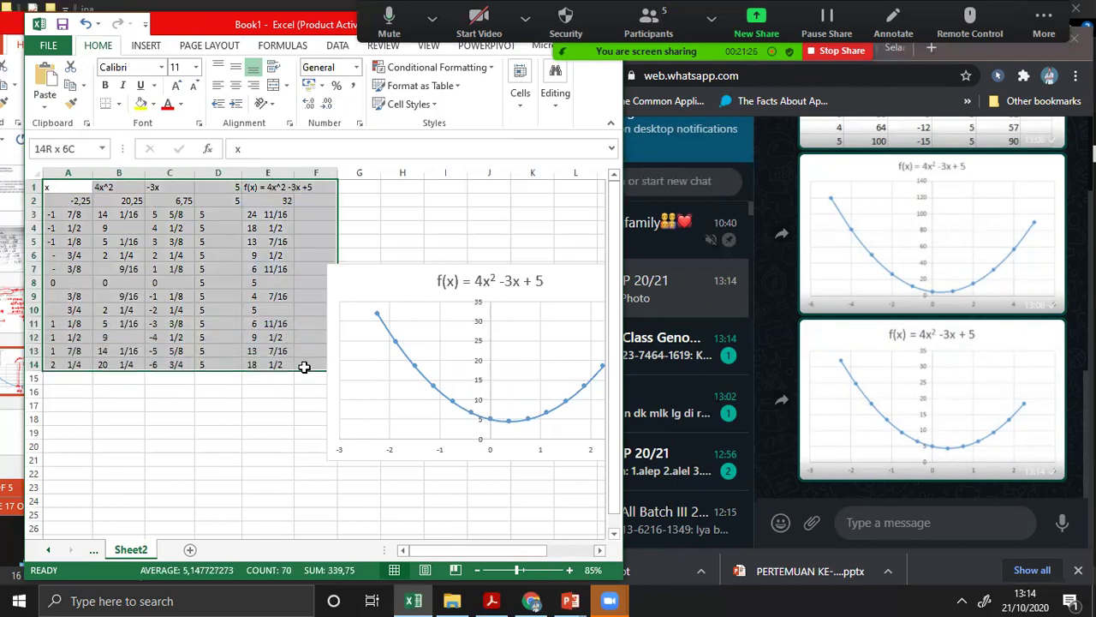
{"action": "key", "text": "ctrl+c"}
{"action": "left_click_drag", "start_coordinate": [900, 513], "coordinate": [880, 512]}
{"action": "key", "text": "Return"}
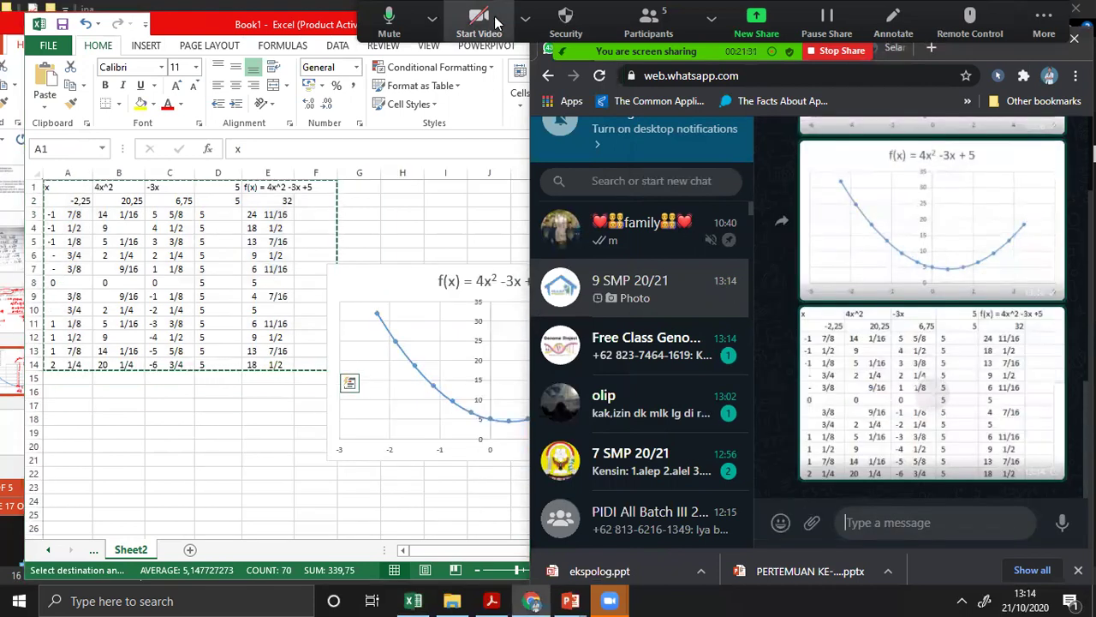
Open Zoom's Participants list, briefly check Security, and drag the list to the top-left corner.
{"action": "left_click", "coordinate": [648, 21]}
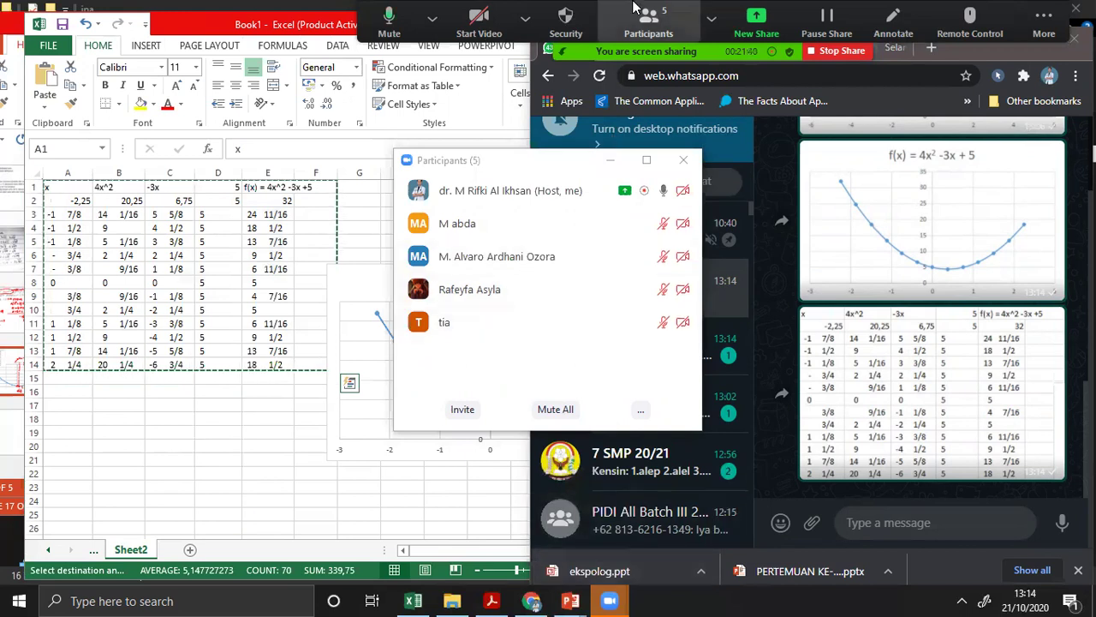
{"action": "left_click", "coordinate": [566, 36]}
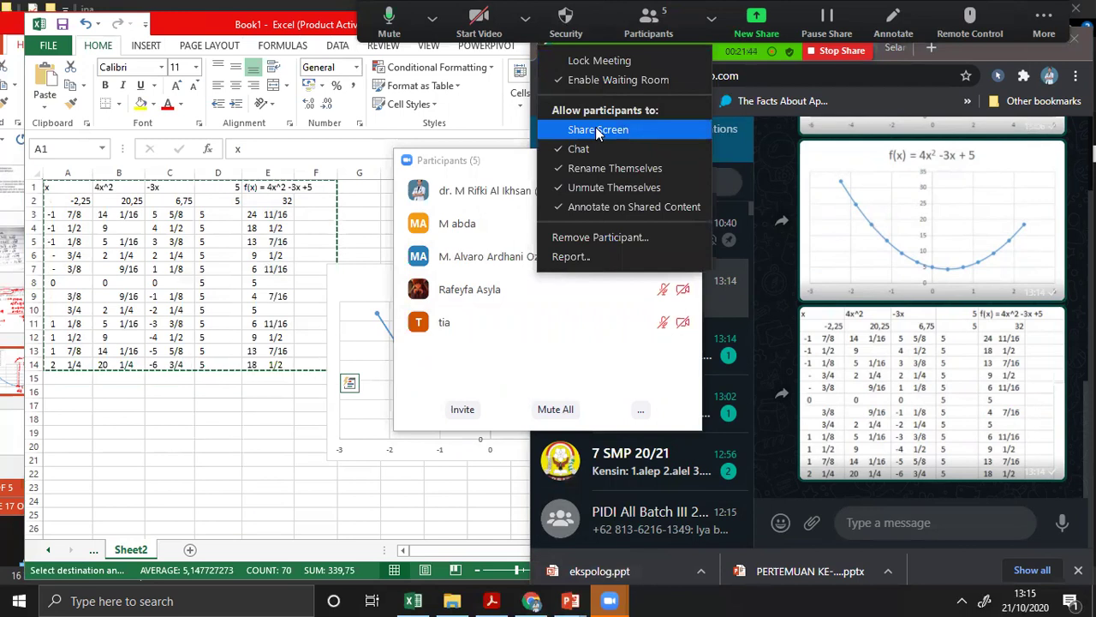
{"action": "left_click", "coordinate": [597, 130]}
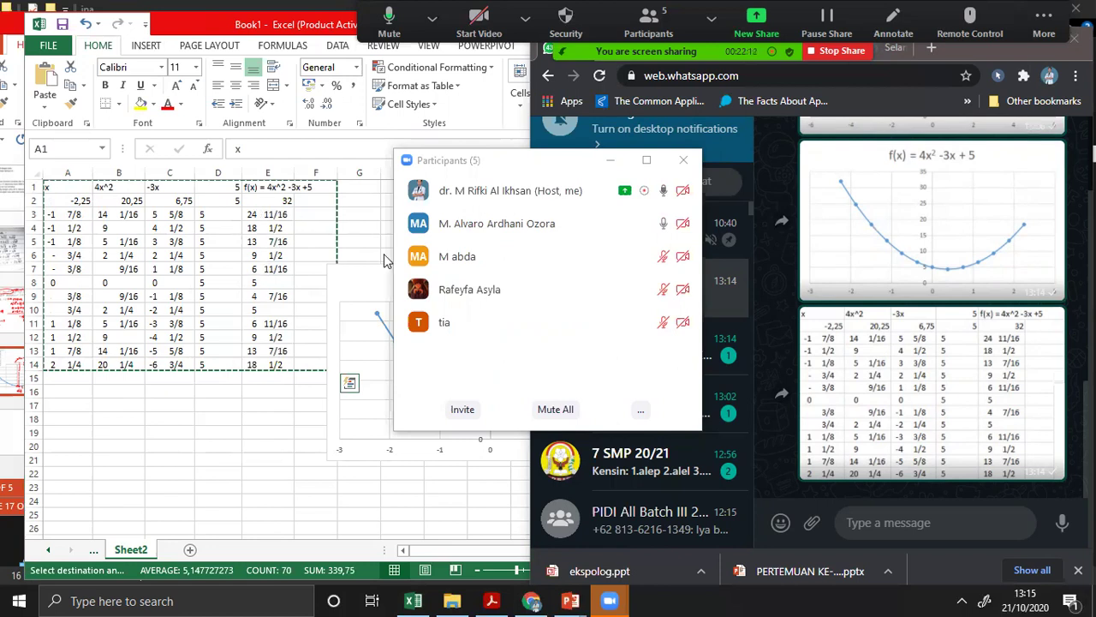
{"action": "left_click", "coordinate": [516, 167]}
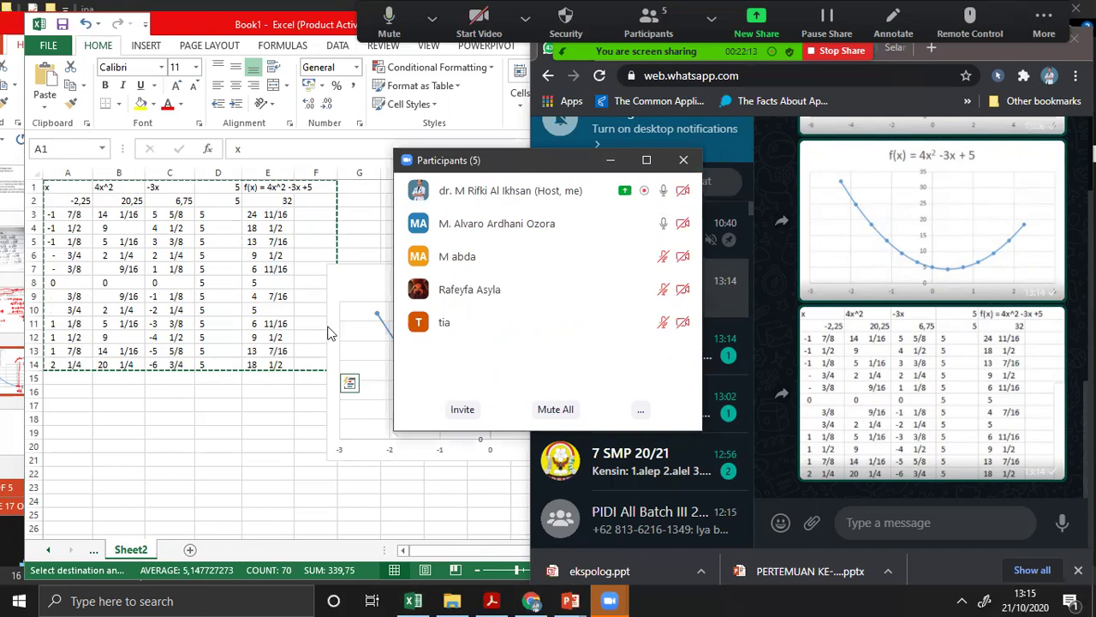
{"action": "left_click_drag", "start_coordinate": [516, 167], "coordinate": [194, 99]}
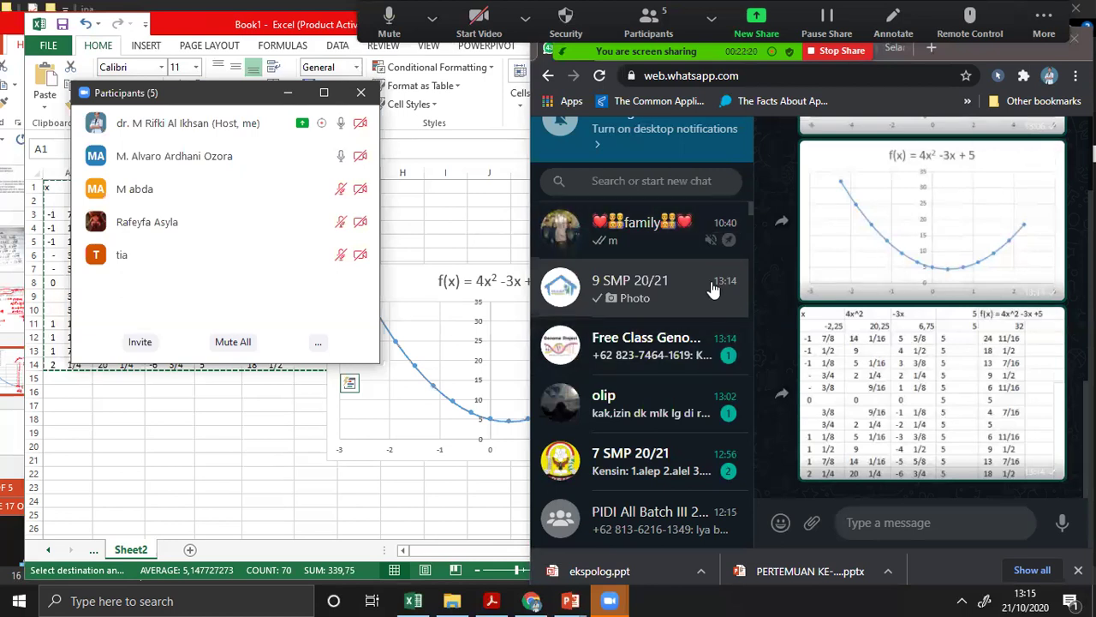
Scroll past the shared tables and graphs and open the handwritten quadratic working photo full size.
{"action": "scroll", "coordinate": [909, 351], "scroll_direction": "up", "scroll_amount": 2}
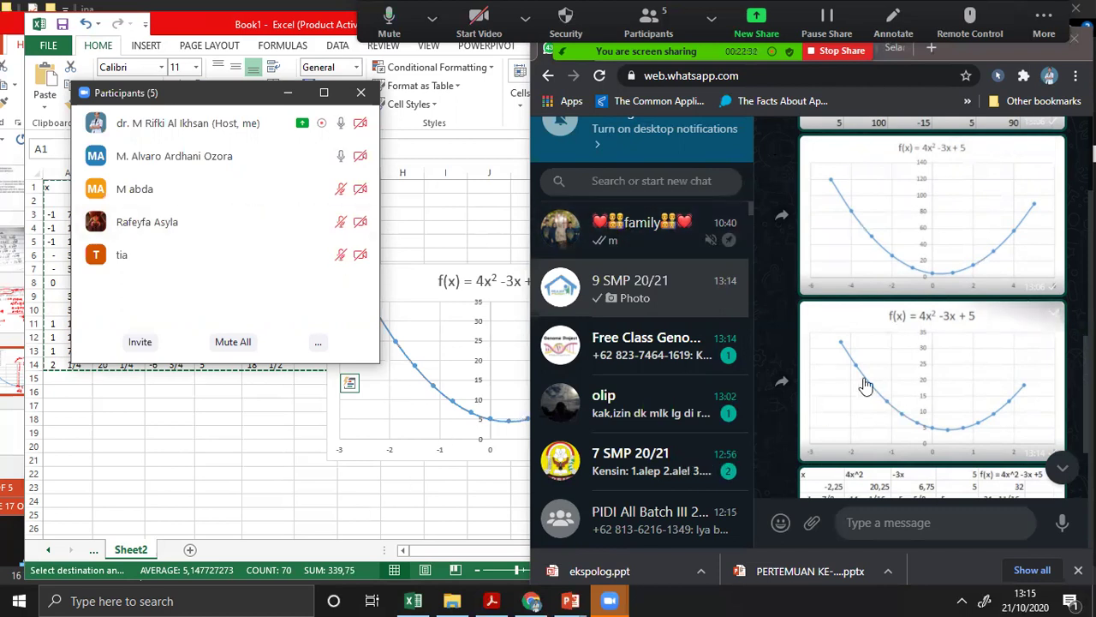
{"action": "scroll", "coordinate": [861, 402], "scroll_direction": "down", "scroll_amount": 2}
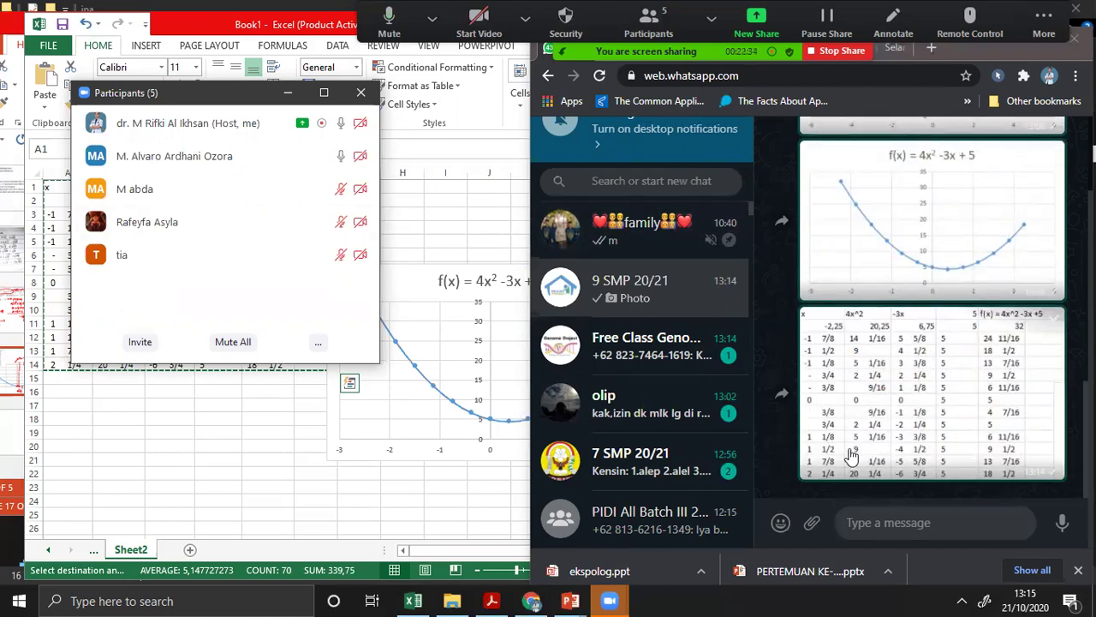
{"action": "scroll", "coordinate": [848, 441], "scroll_direction": "down", "scroll_amount": 3}
{"action": "scroll", "coordinate": [852, 454], "scroll_direction": "down", "scroll_amount": 2}
{"action": "scroll", "coordinate": [852, 455], "scroll_direction": "down", "scroll_amount": 4}
{"action": "scroll", "coordinate": [860, 460], "scroll_direction": "up", "scroll_amount": 2}
{"action": "scroll", "coordinate": [861, 454], "scroll_direction": "down", "scroll_amount": 3}
{"action": "scroll", "coordinate": [835, 343], "scroll_direction": "down", "scroll_amount": 2}
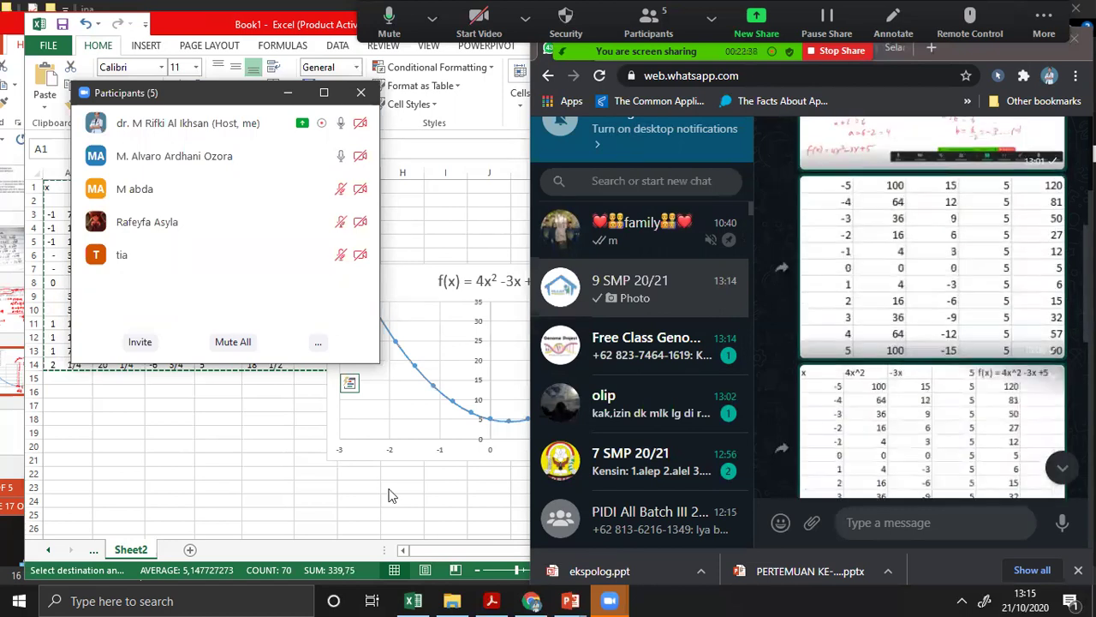
{"action": "scroll", "coordinate": [832, 338], "scroll_direction": "up", "scroll_amount": 3}
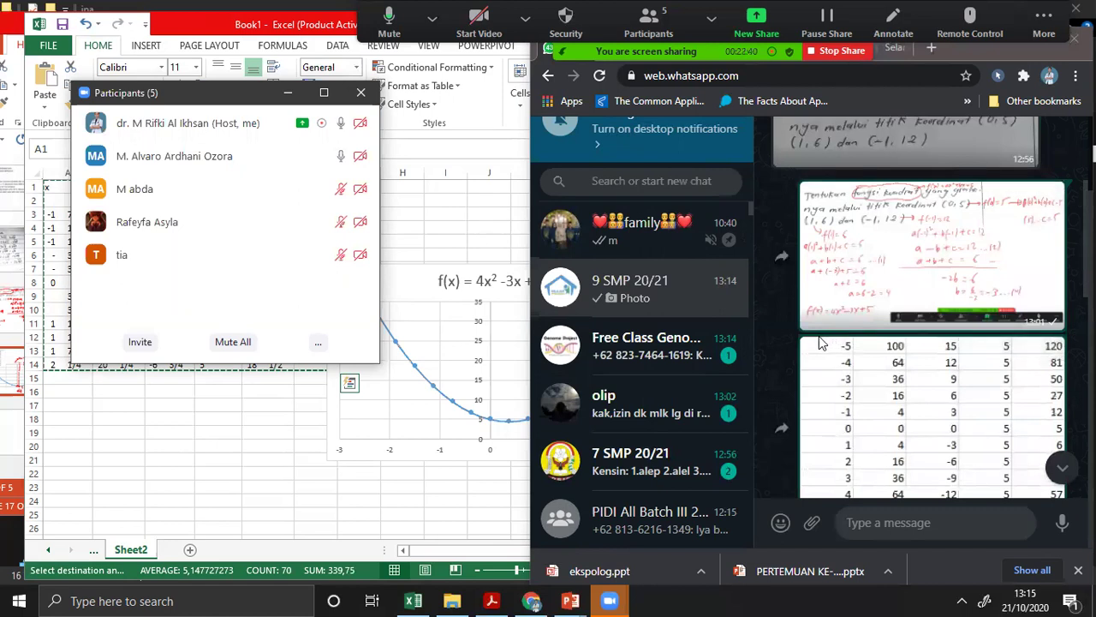
{"action": "scroll", "coordinate": [848, 364], "scroll_direction": "up", "scroll_amount": 2}
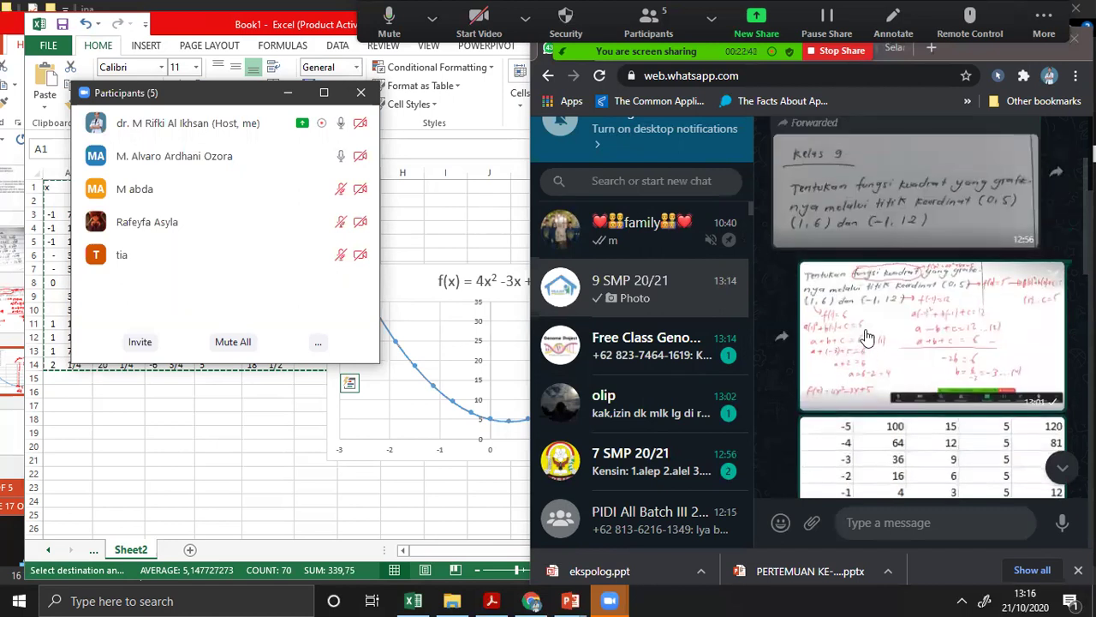
{"action": "left_click", "coordinate": [868, 334]}
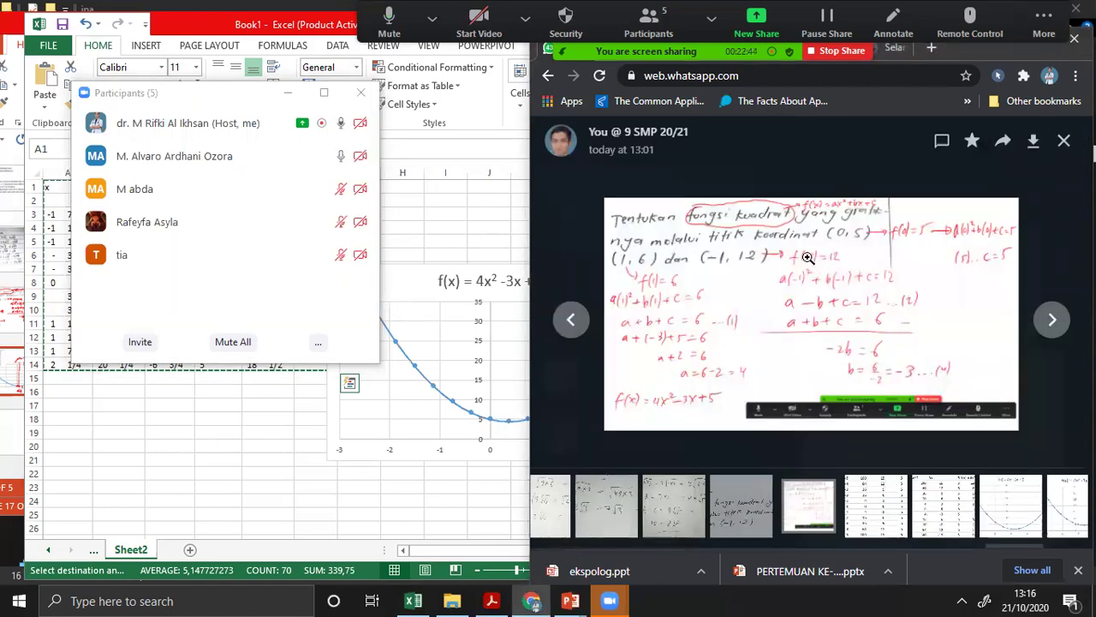
Zoom in and out on the handwritten working, then view the neighbouring surd calculation photo.
{"action": "left_click", "coordinate": [809, 258]}
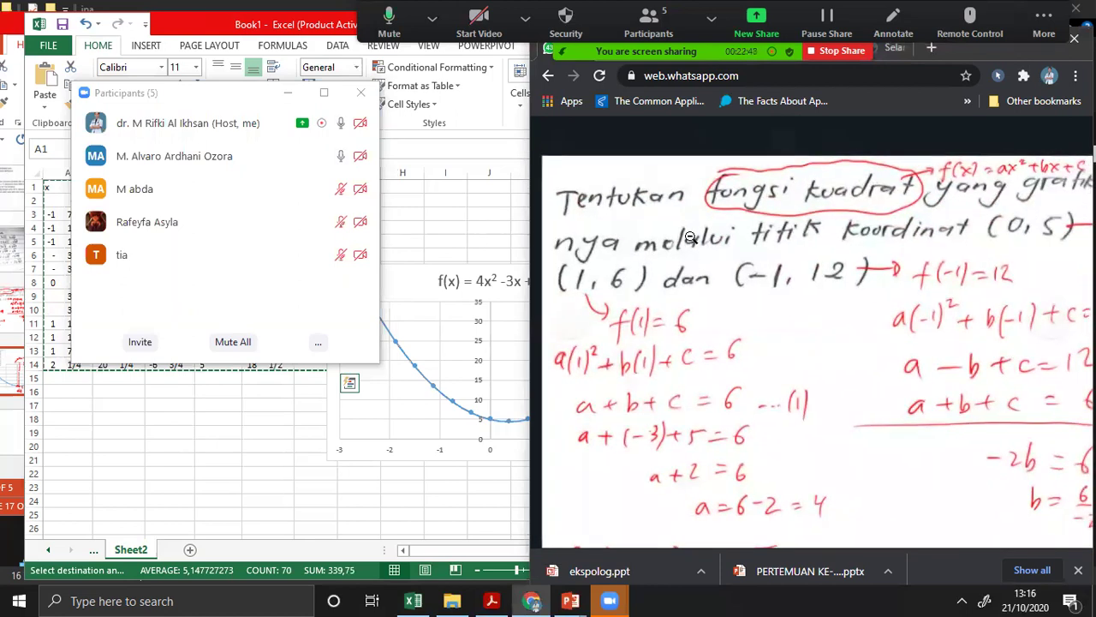
{"action": "left_click", "coordinate": [690, 237]}
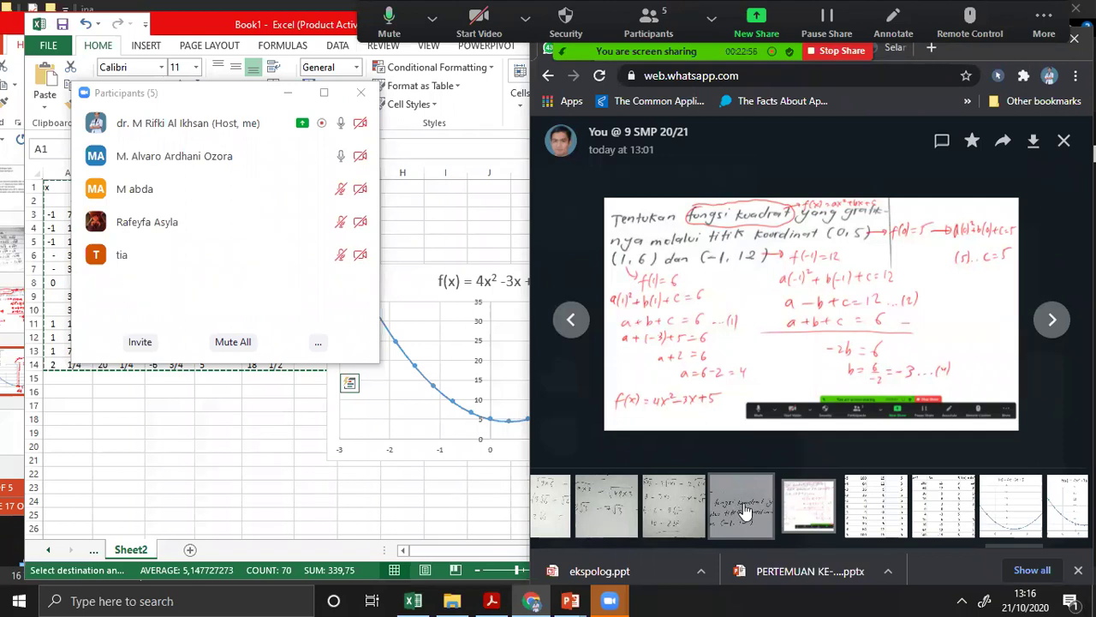
{"action": "left_click", "coordinate": [607, 531]}
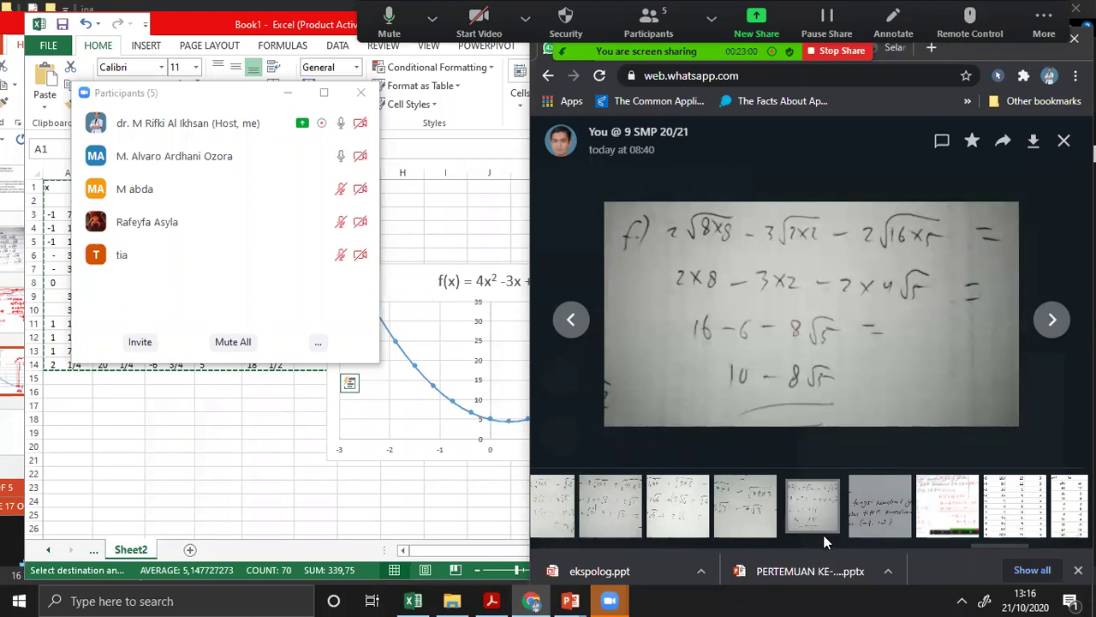
{"action": "left_click", "coordinate": [879, 523]}
{"action": "key", "text": "Left"}
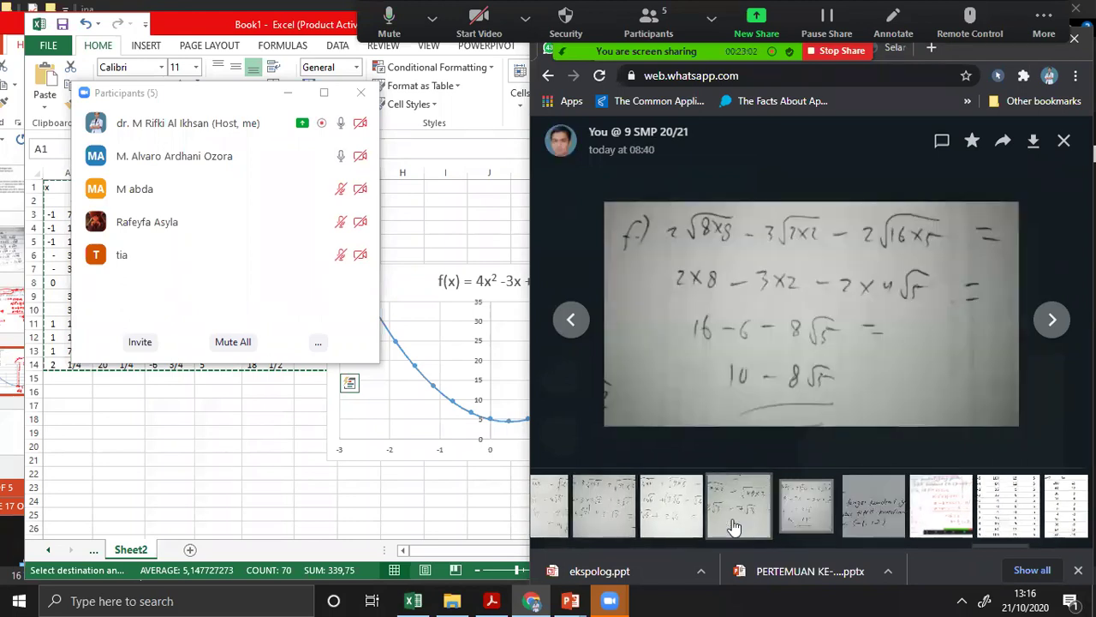
Page back through earlier answer photos to the answer list photo and zoom in and out on it.
{"action": "left_click", "coordinate": [734, 525]}
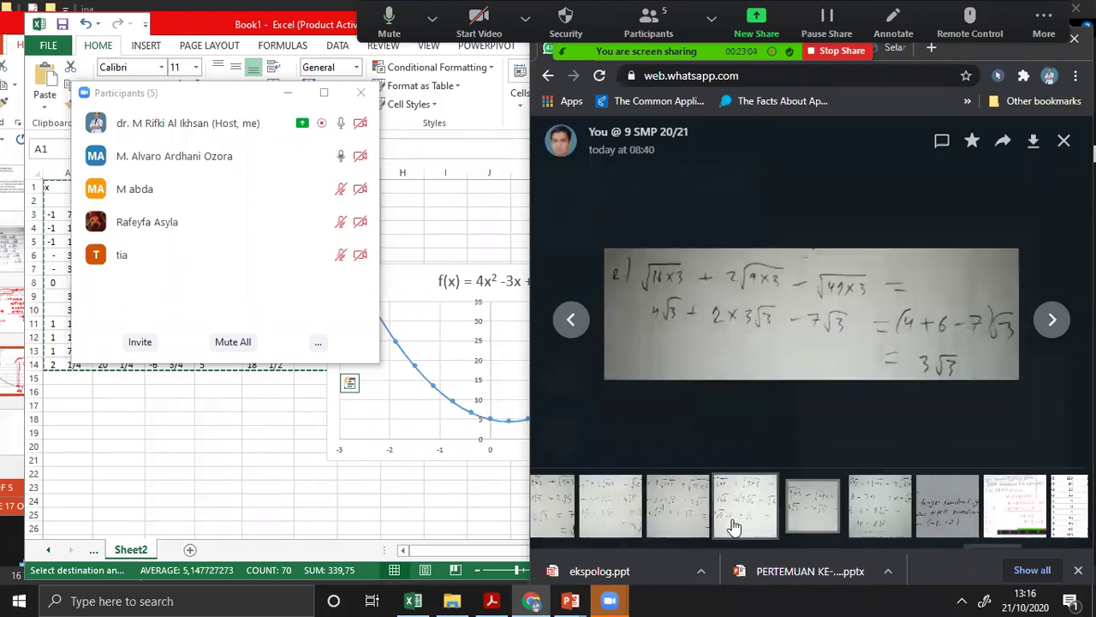
{"action": "left_click", "coordinate": [734, 526]}
{"action": "left_click", "coordinate": [734, 526]}
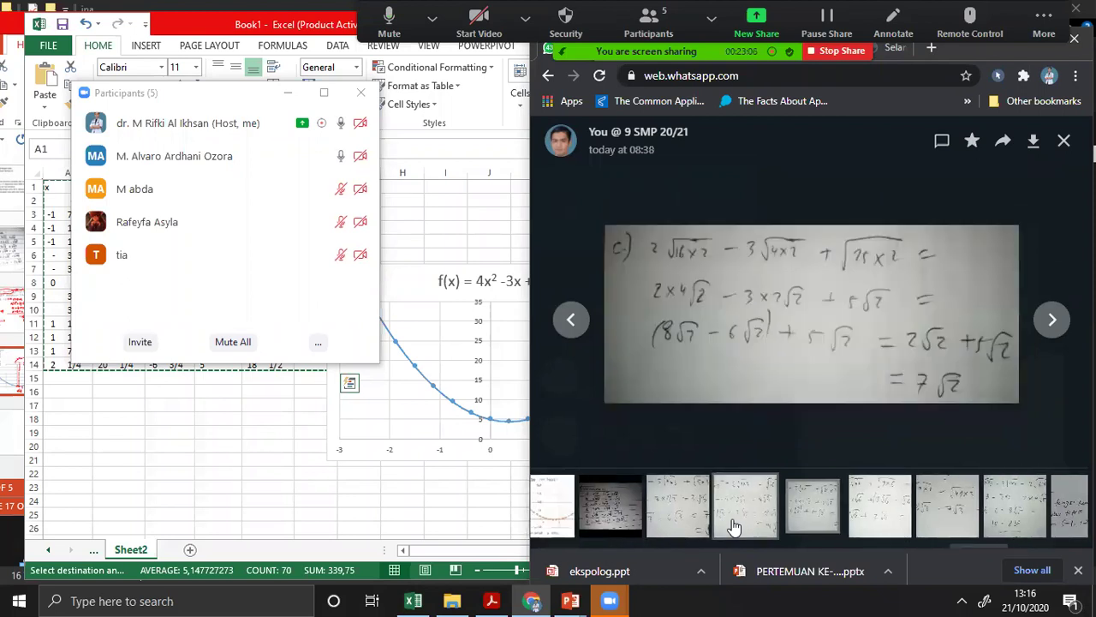
{"action": "left_click", "coordinate": [734, 526]}
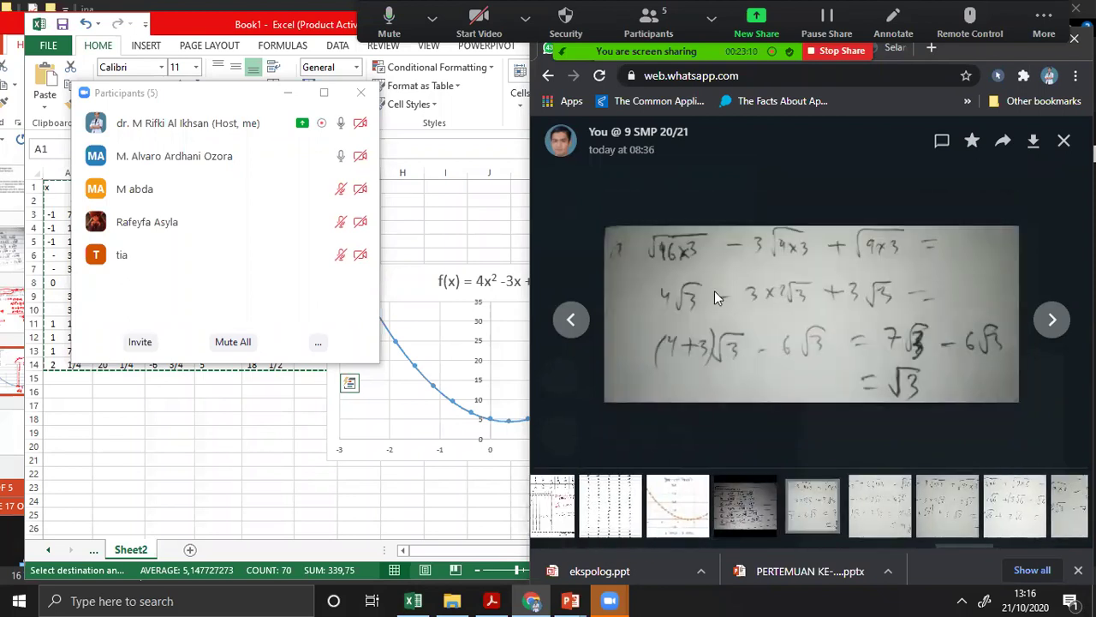
{"action": "key", "text": "Left"}
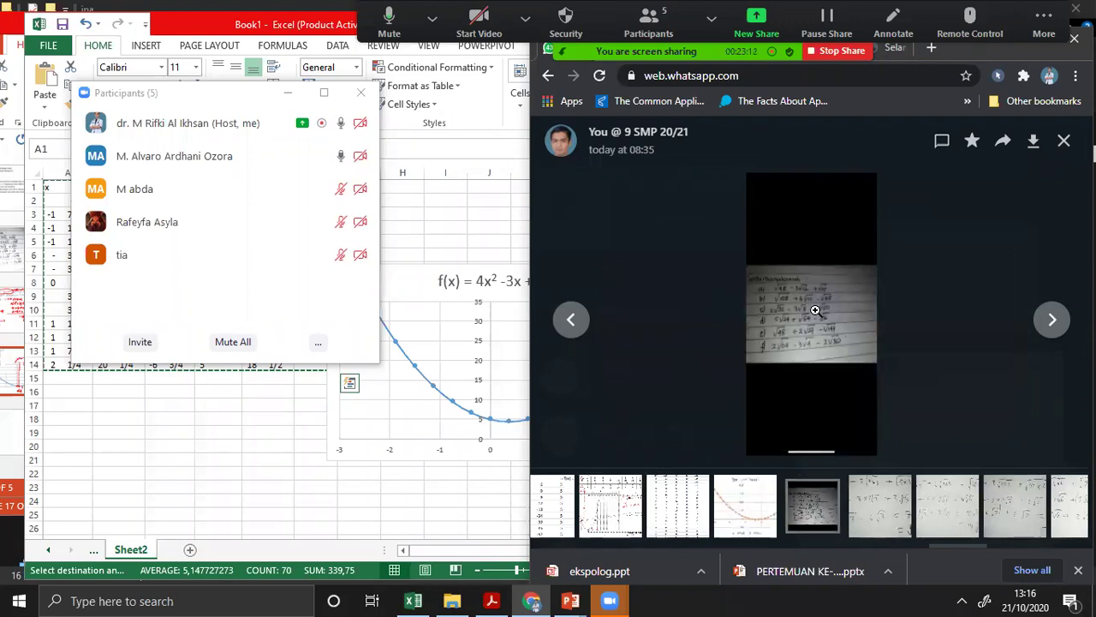
{"action": "left_click", "coordinate": [811, 310]}
{"action": "left_click", "coordinate": [835, 333]}
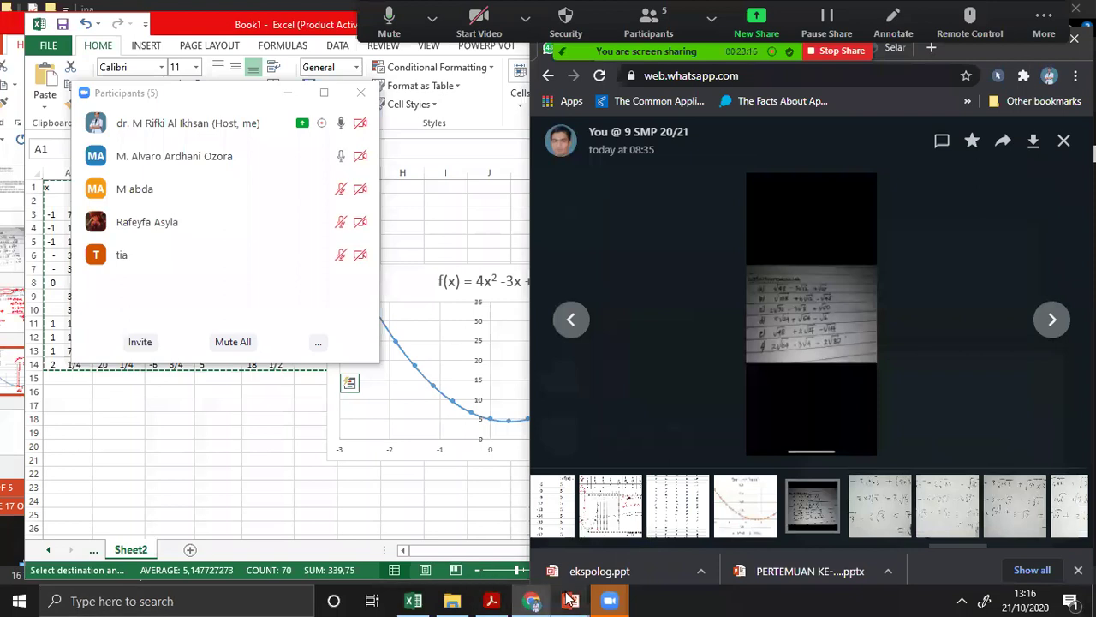
{"action": "mouse_move", "coordinate": [569, 600]}
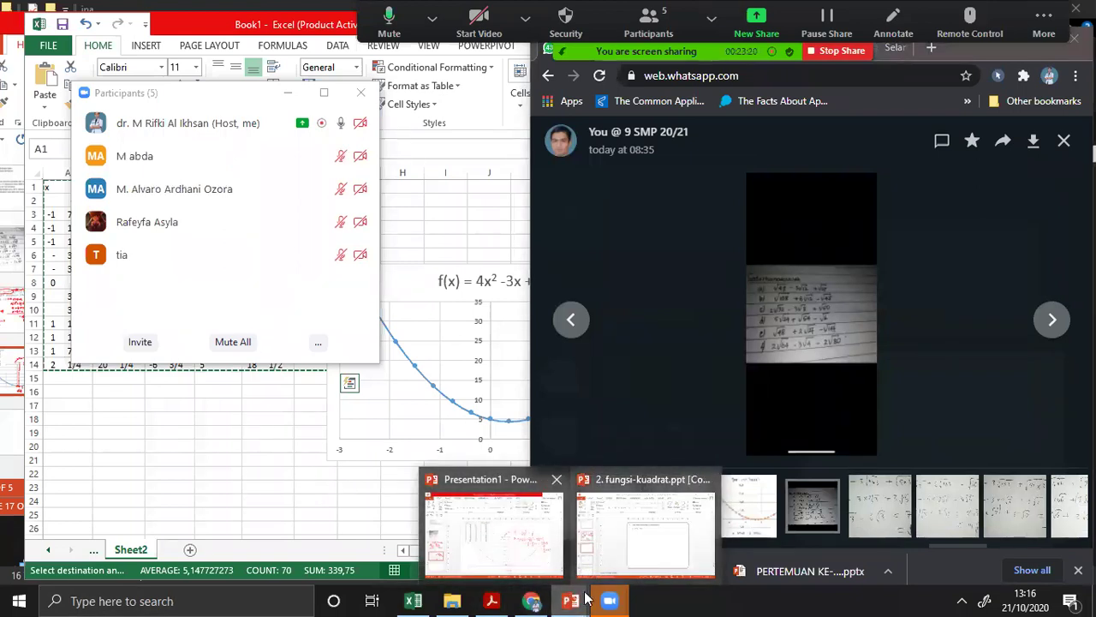
In PowerPoint, move the participants list aside and check slides 5 and 4.
{"action": "left_click", "coordinate": [508, 552]}
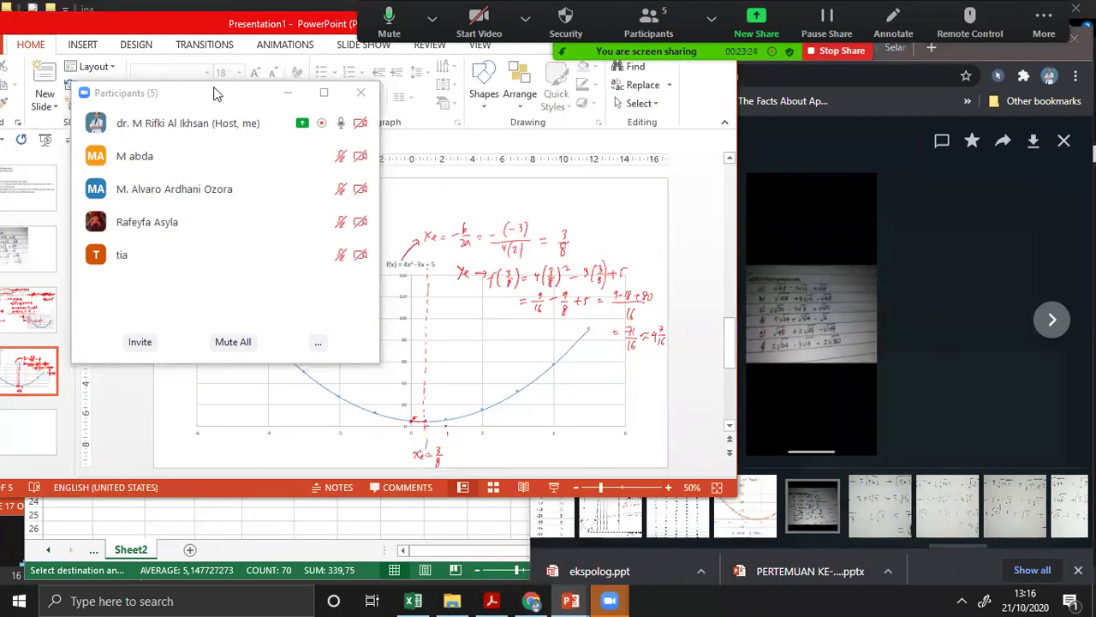
{"action": "left_click_drag", "start_coordinate": [216, 92], "coordinate": [743, 100]}
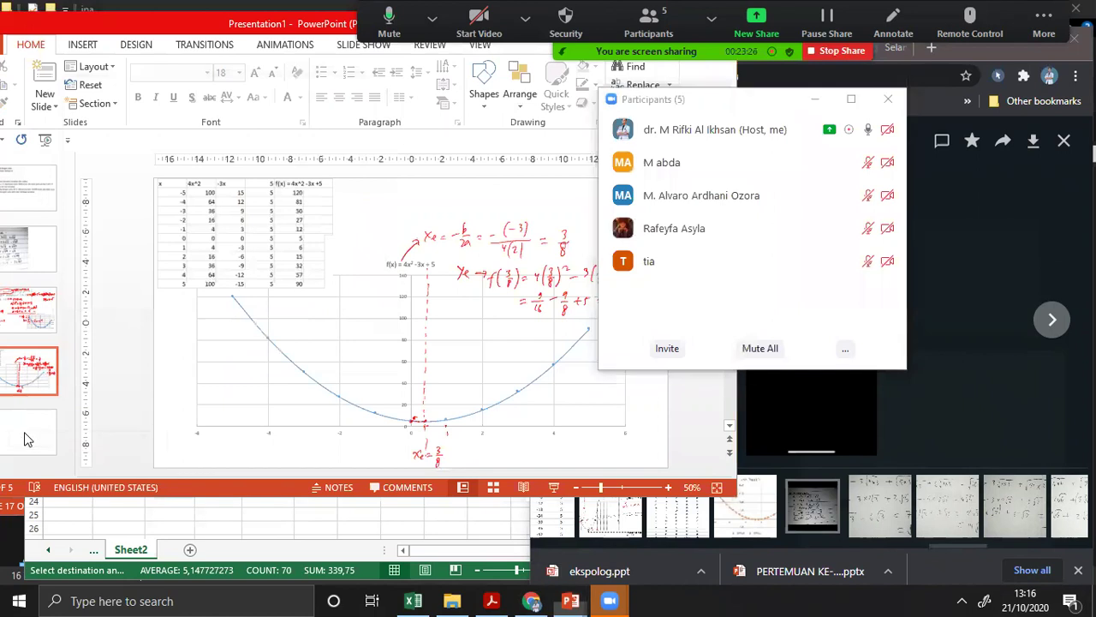
{"action": "left_click", "coordinate": [34, 433]}
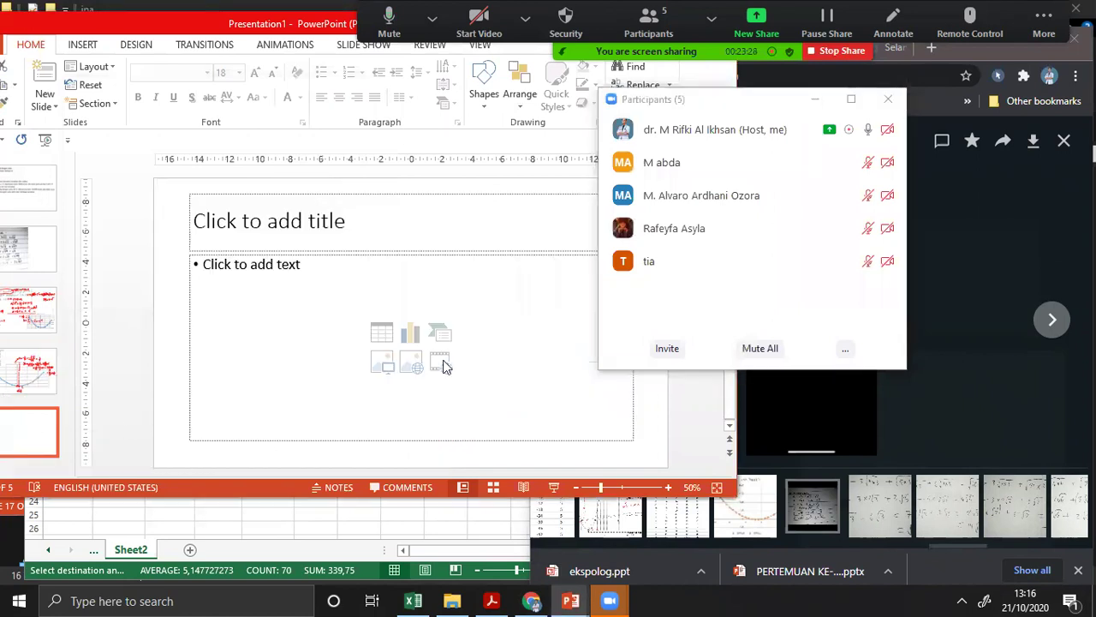
{"action": "left_click", "coordinate": [30, 371]}
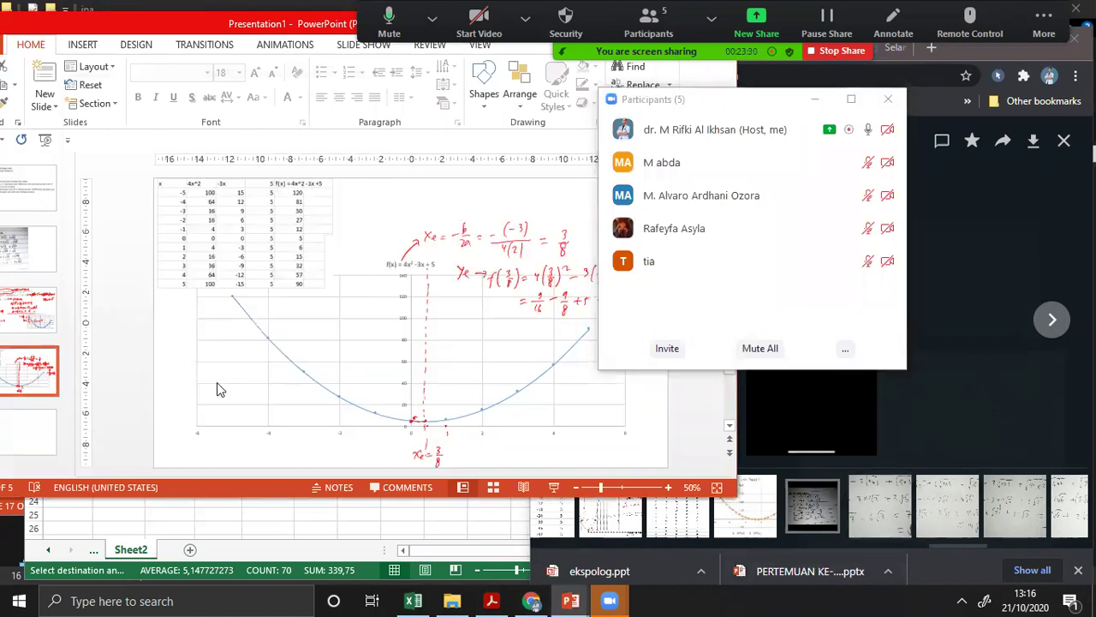
Copy the parabola chart image from WhatsApp and return to the blank fifth slide.
{"action": "left_click", "coordinate": [1062, 521]}
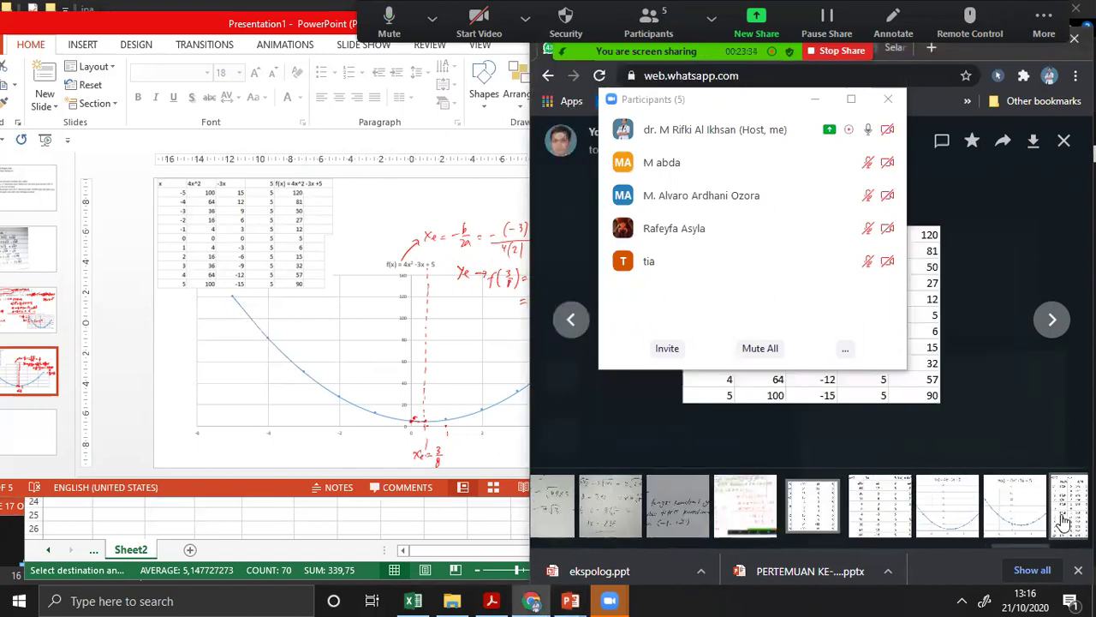
{"action": "left_click", "coordinate": [1030, 521]}
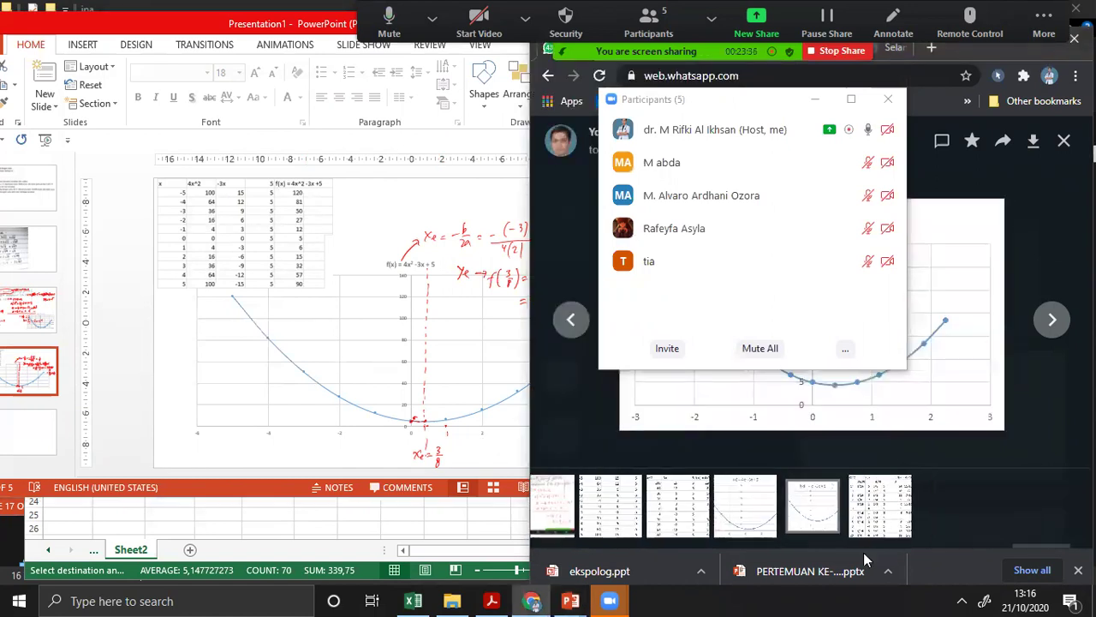
{"action": "right_click", "coordinate": [798, 504]}
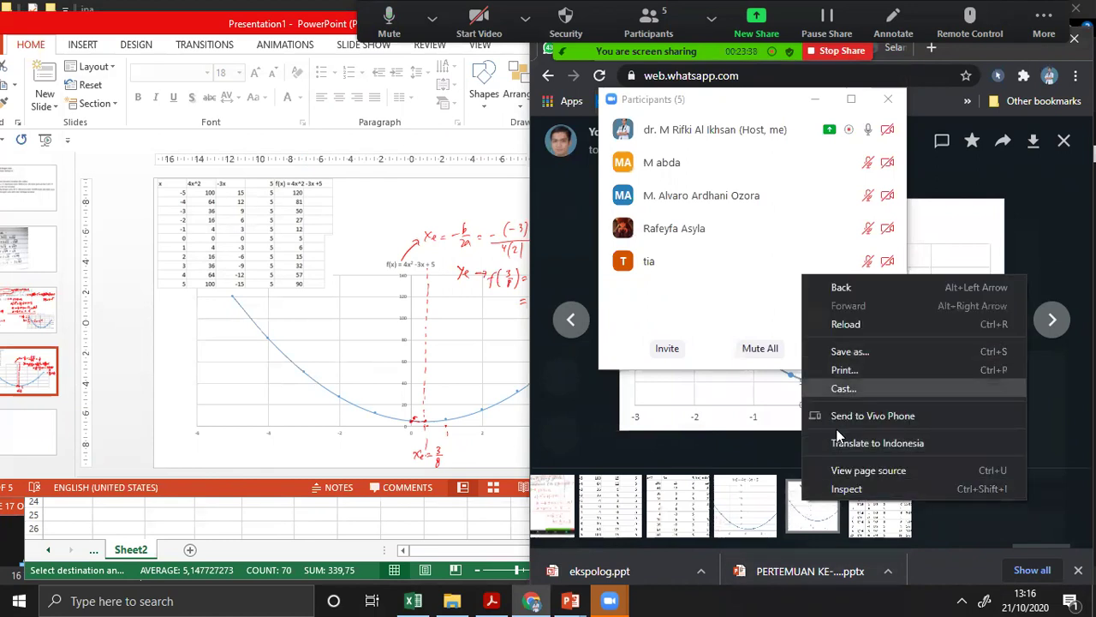
{"action": "right_click", "coordinate": [677, 394]}
{"action": "left_click", "coordinate": [712, 442]}
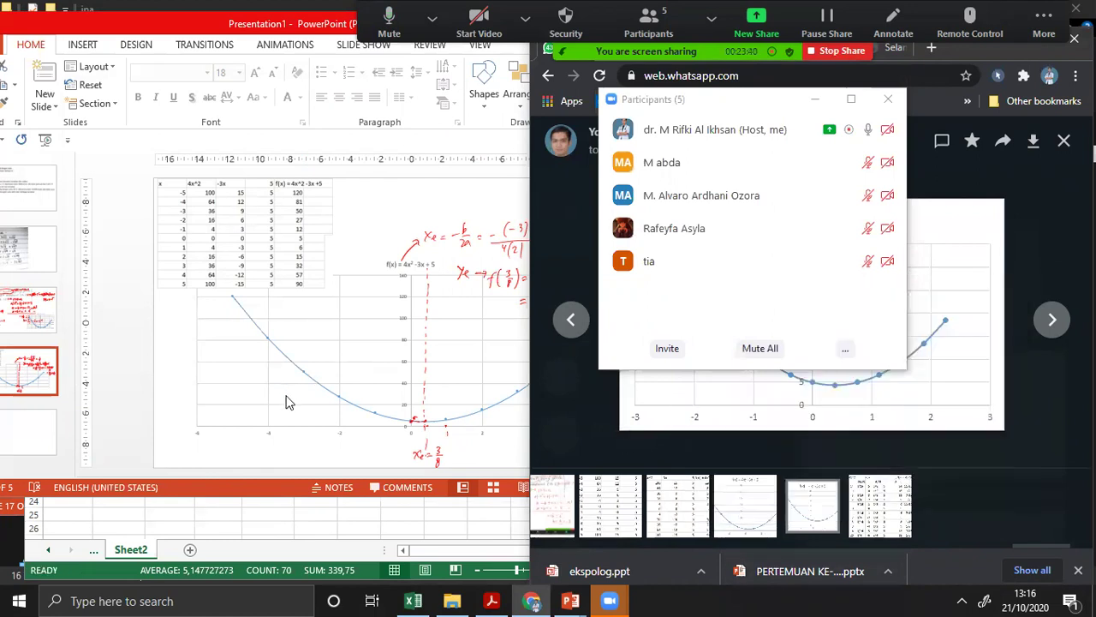
{"action": "left_click", "coordinate": [29, 433]}
Paste the parabola chart onto the fifth slide as a picture.
{"action": "left_click", "coordinate": [29, 436]}
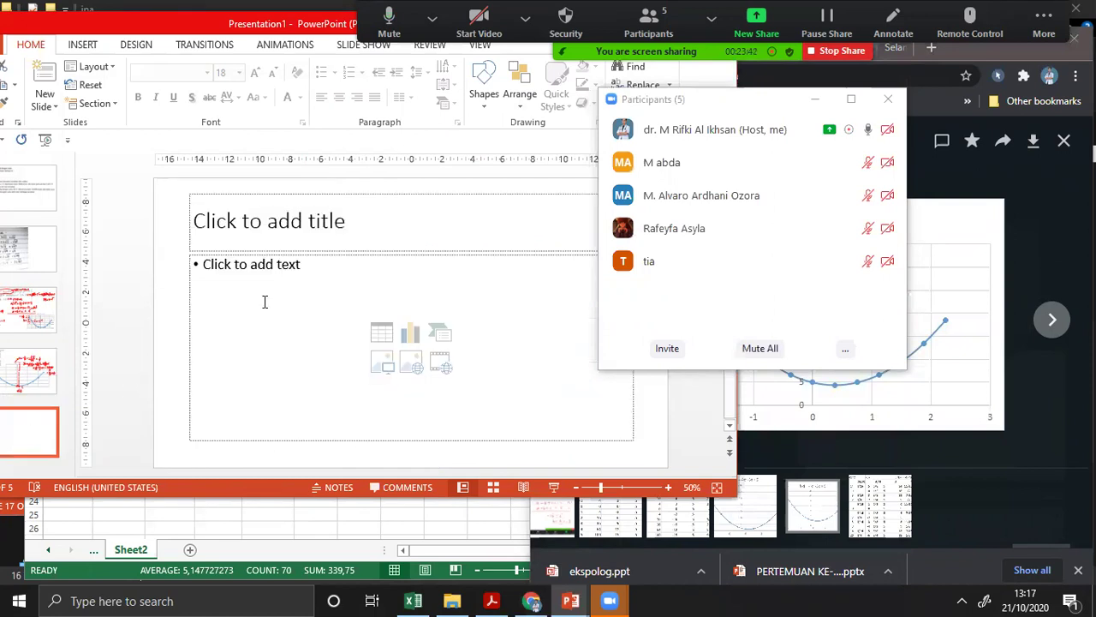
{"action": "left_click", "coordinate": [264, 301]}
{"action": "key", "text": "ctrl+v"}
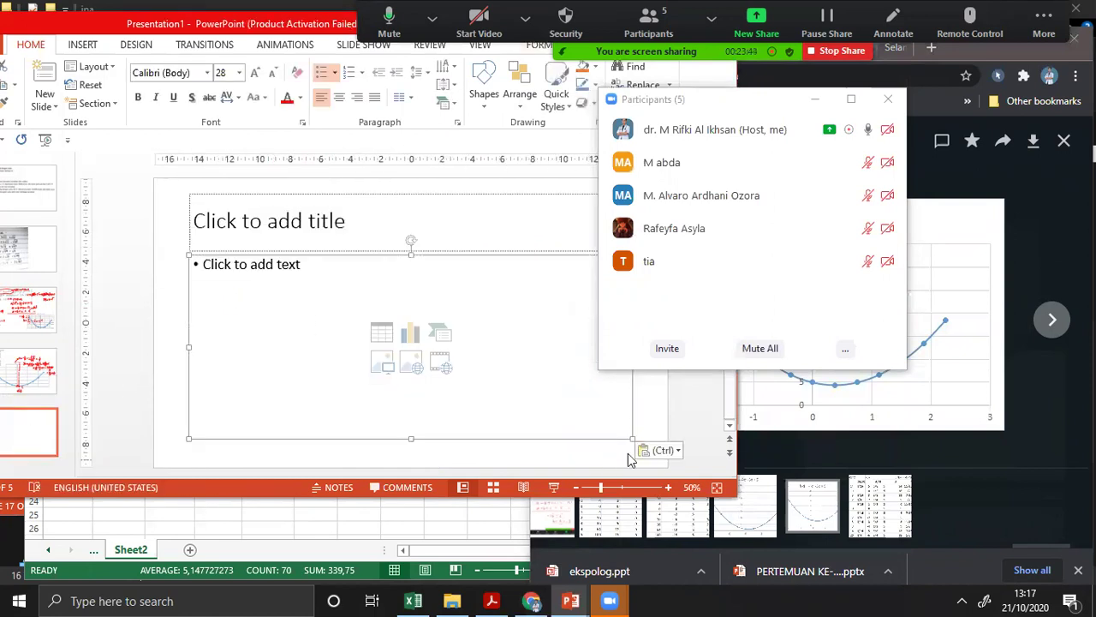
{"action": "left_click", "coordinate": [662, 450]}
{"action": "left_click", "coordinate": [698, 492]}
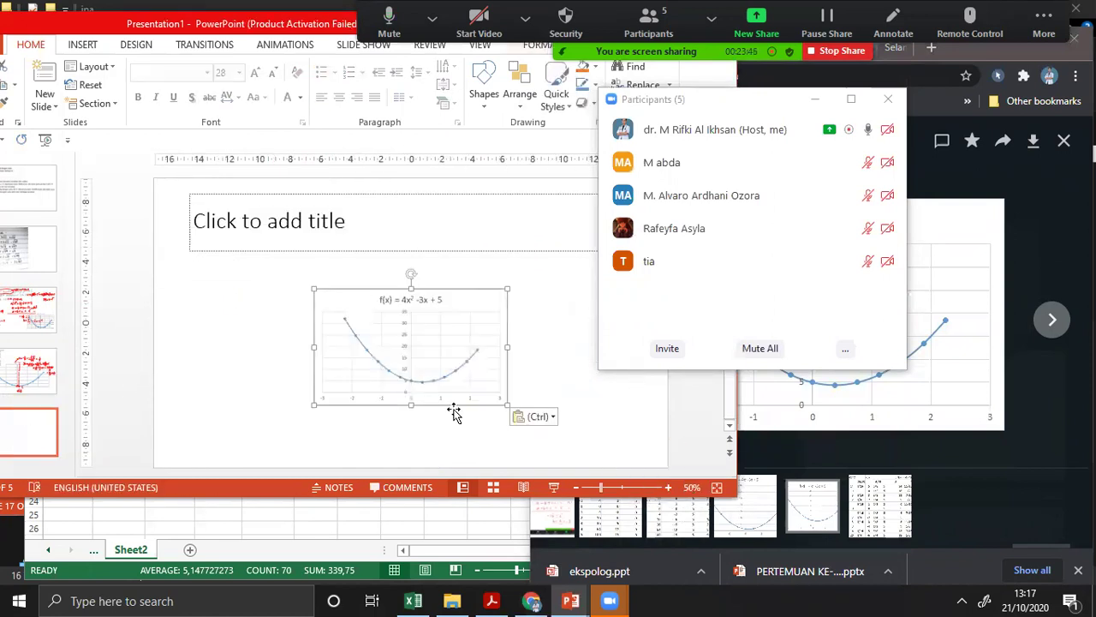
Copy the fraction table image from WhatsApp and paste it onto the fifth slide.
{"action": "left_click", "coordinate": [881, 505]}
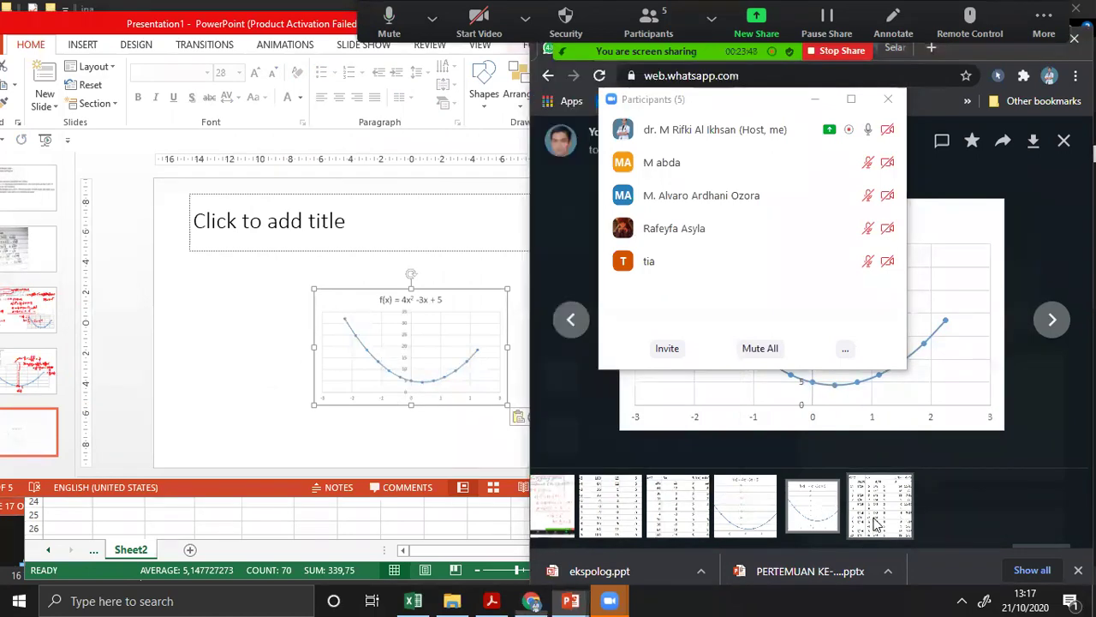
{"action": "right_click", "coordinate": [919, 409]}
{"action": "left_click", "coordinate": [930, 454]}
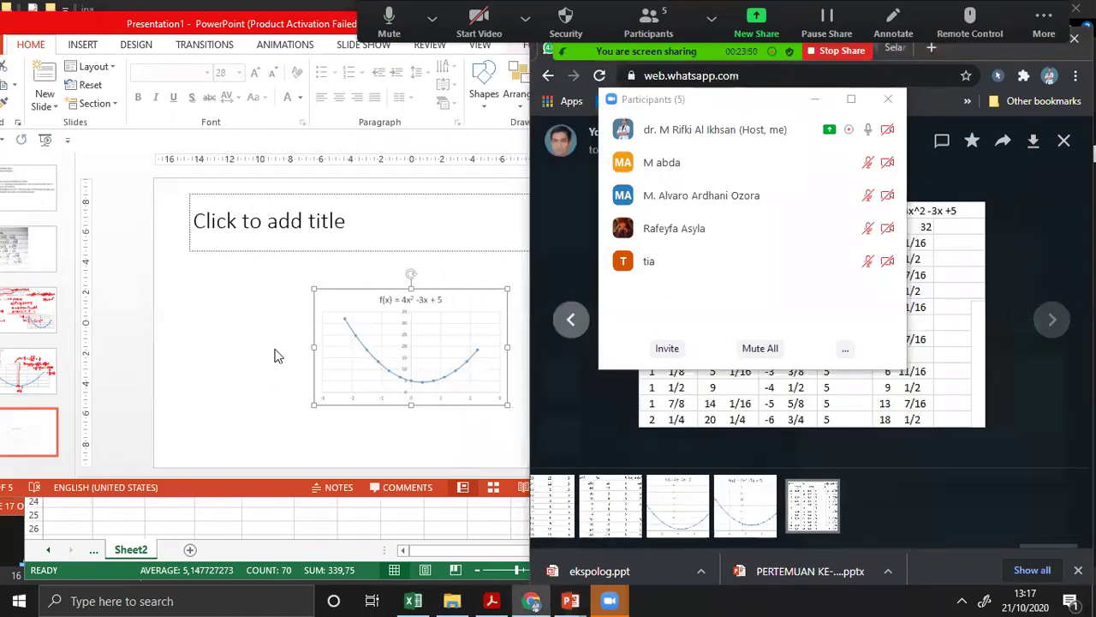
{"action": "left_click", "coordinate": [220, 348]}
{"action": "key", "text": "ctrl+v"}
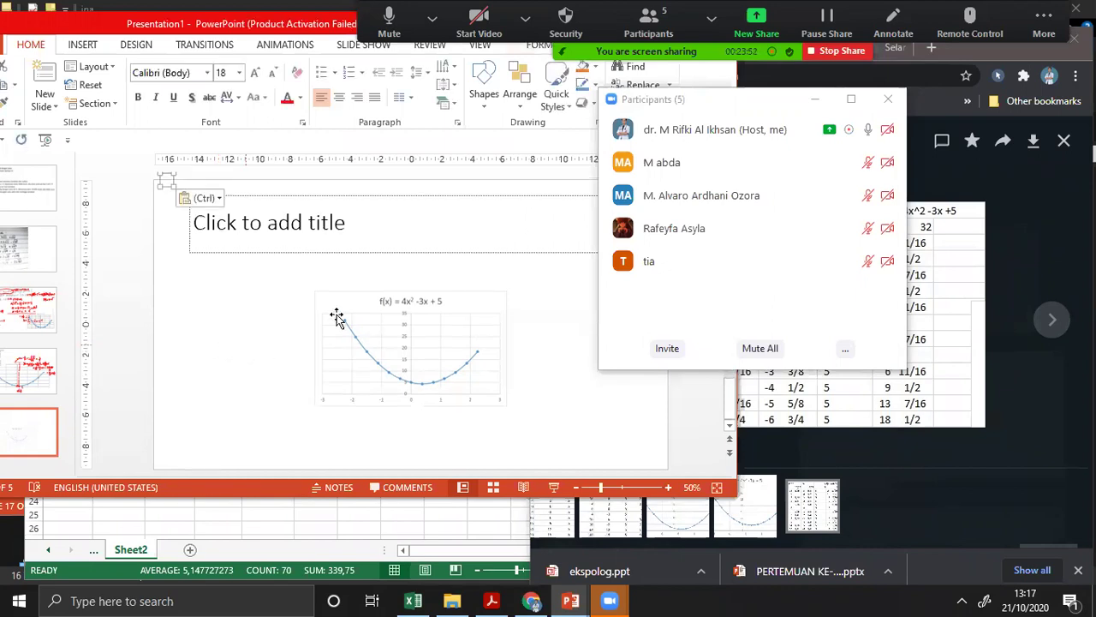
{"action": "left_click", "coordinate": [216, 198]}
{"action": "key", "text": "ctrl+v"}
Place the chart enlarged at the upper left and the table at the lower right.
{"action": "left_click_drag", "start_coordinate": [446, 331], "coordinate": [569, 334]}
{"action": "mouse_move", "coordinate": [344, 330]}
{"action": "left_mouse_down"}
{"action": "mouse_move", "coordinate": [301, 313]}
{"action": "mouse_move", "coordinate": [447, 387]}
{"action": "left_mouse_up"}
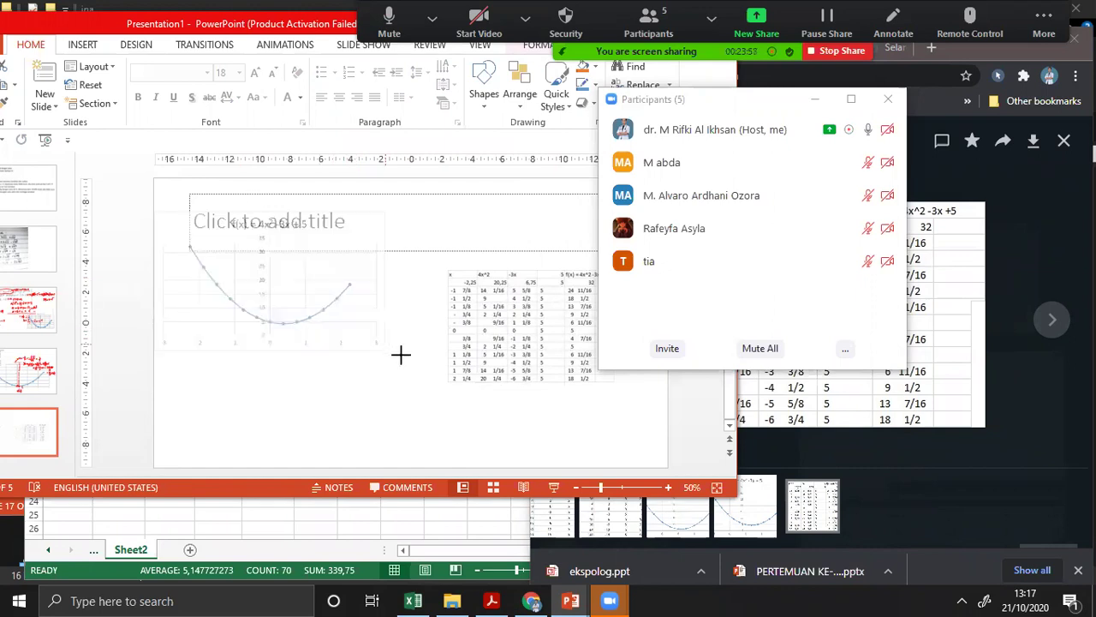
{"action": "left_click_drag", "start_coordinate": [575, 435], "coordinate": [594, 494]}
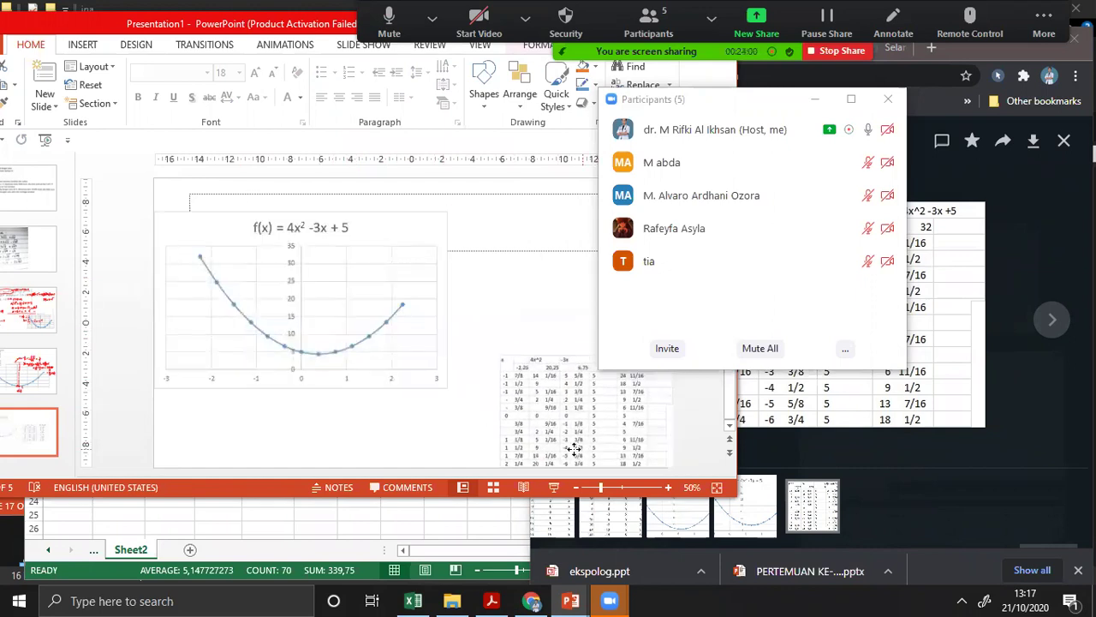
{"action": "left_click_drag", "start_coordinate": [447, 387], "coordinate": [492, 415]}
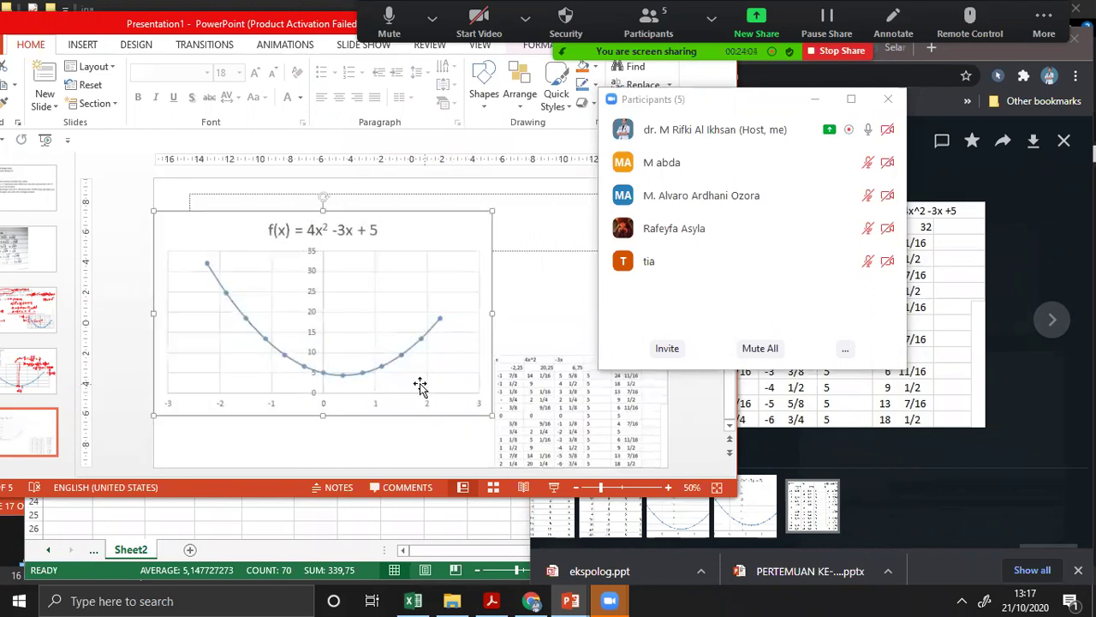
Present the annotated Gambar Grafik slide full screen with the participants list hidden.
{"action": "left_click", "coordinate": [26, 390]}
{"action": "left_click", "coordinate": [554, 486]}
{"action": "left_click", "coordinate": [814, 99]}
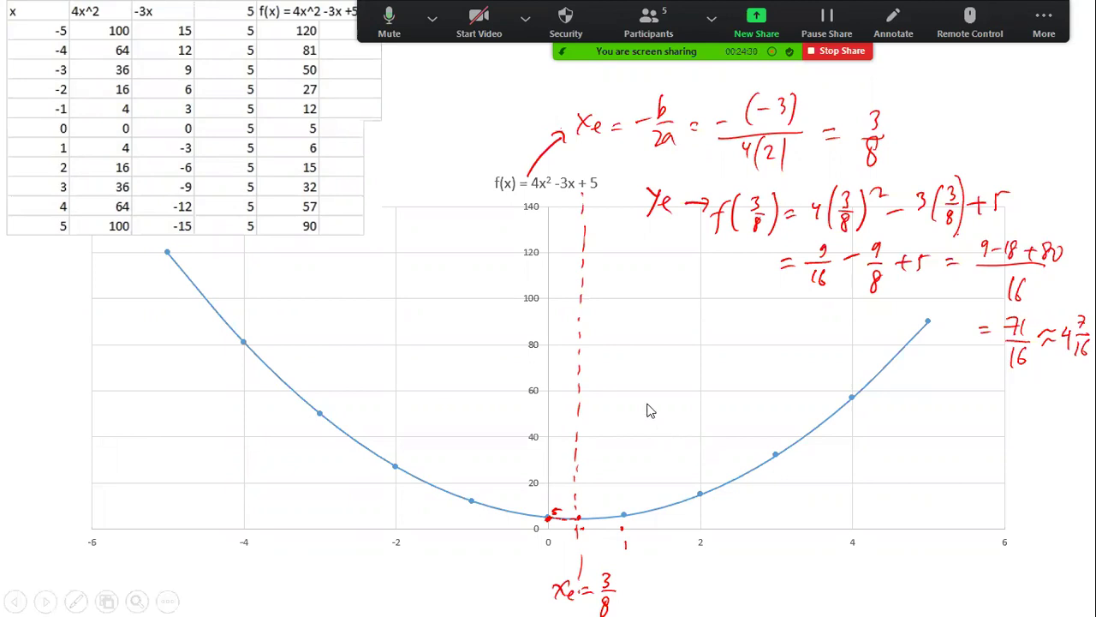
Go to the slide graphing f(x) = 4x² − 3x + 5 and open the ink options menu.
{"action": "key", "text": "ctrl+Page_Down"}
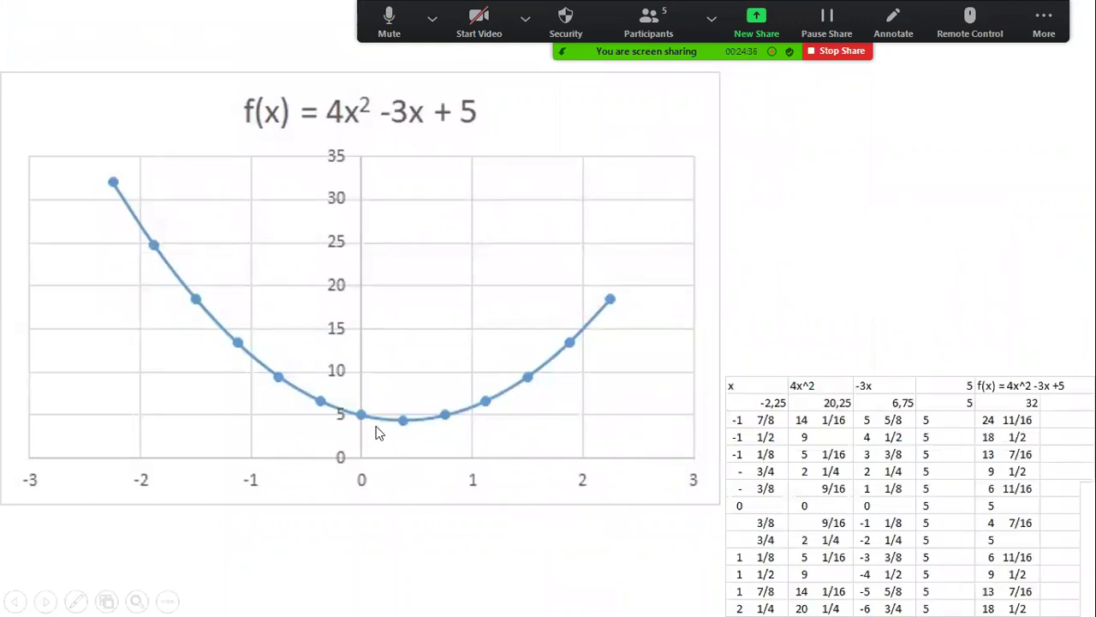
{"action": "left_click", "coordinate": [76, 602]}
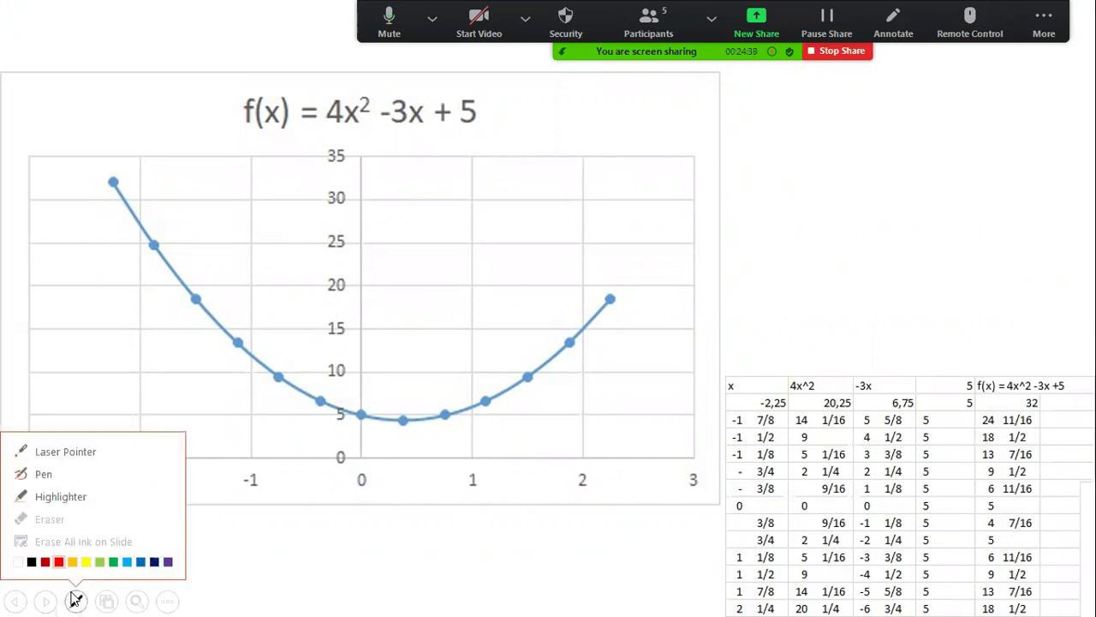
With the pen, handwrite 'titik balik minimum' beside the vertex.
{"action": "left_click", "coordinate": [53, 473]}
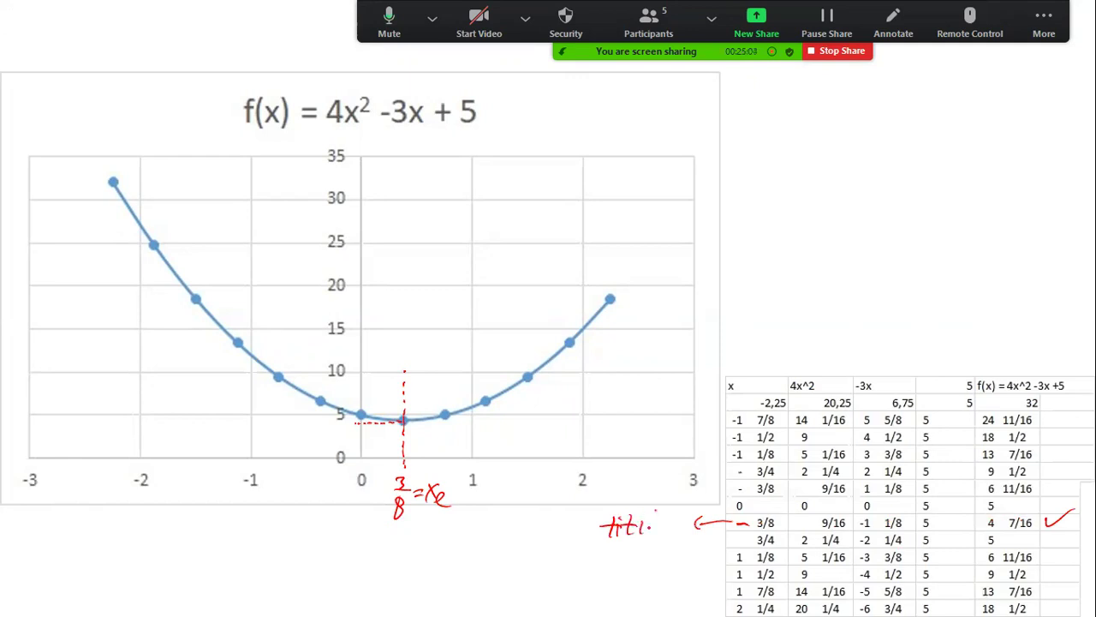
{"action": "left_click_drag", "start_coordinate": [613, 542], "coordinate": [619, 559]}
{"action": "left_click_drag", "start_coordinate": [624, 551], "coordinate": [644, 561]}
{"action": "left_click_drag", "start_coordinate": [648, 551], "coordinate": [649, 561]}
{"action": "left_click_drag", "start_coordinate": [649, 541], "coordinate": [649, 544]}
{"action": "left_click_drag", "start_coordinate": [655, 539], "coordinate": [653, 562]}
{"action": "left_click_drag", "start_coordinate": [662, 546], "coordinate": [651, 588]}
{"action": "left_click_drag", "start_coordinate": [653, 588], "coordinate": [687, 589]}
{"action": "left_click_drag", "start_coordinate": [689, 582], "coordinate": [703, 587]}
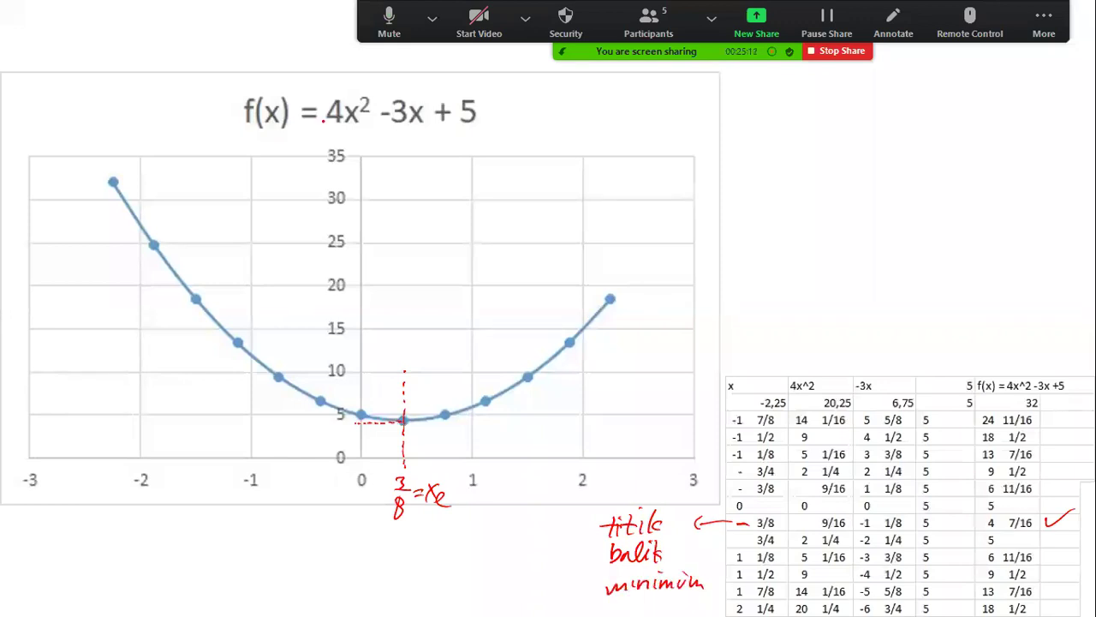
Circle the coefficient 4 and write '4 > 0 → hadap ke atas'.
{"action": "mouse_move", "coordinate": [317, 95]}
{"action": "left_mouse_down"}
{"action": "mouse_move", "coordinate": [341, 101]}
{"action": "mouse_move", "coordinate": [375, 73]}
{"action": "mouse_move", "coordinate": [396, 87]}
{"action": "left_mouse_up"}
{"action": "mouse_move", "coordinate": [408, 65]}
{"action": "left_mouse_down"}
{"action": "mouse_move", "coordinate": [409, 85]}
{"action": "mouse_move", "coordinate": [442, 70]}
{"action": "mouse_move", "coordinate": [508, 74]}
{"action": "mouse_move", "coordinate": [535, 91]}
{"action": "mouse_move", "coordinate": [569, 86]}
{"action": "mouse_move", "coordinate": [575, 120]}
{"action": "left_mouse_up"}
{"action": "left_click_drag", "start_coordinate": [602, 82], "coordinate": [624, 94]}
{"action": "left_click_drag", "start_coordinate": [648, 93], "coordinate": [683, 95]}
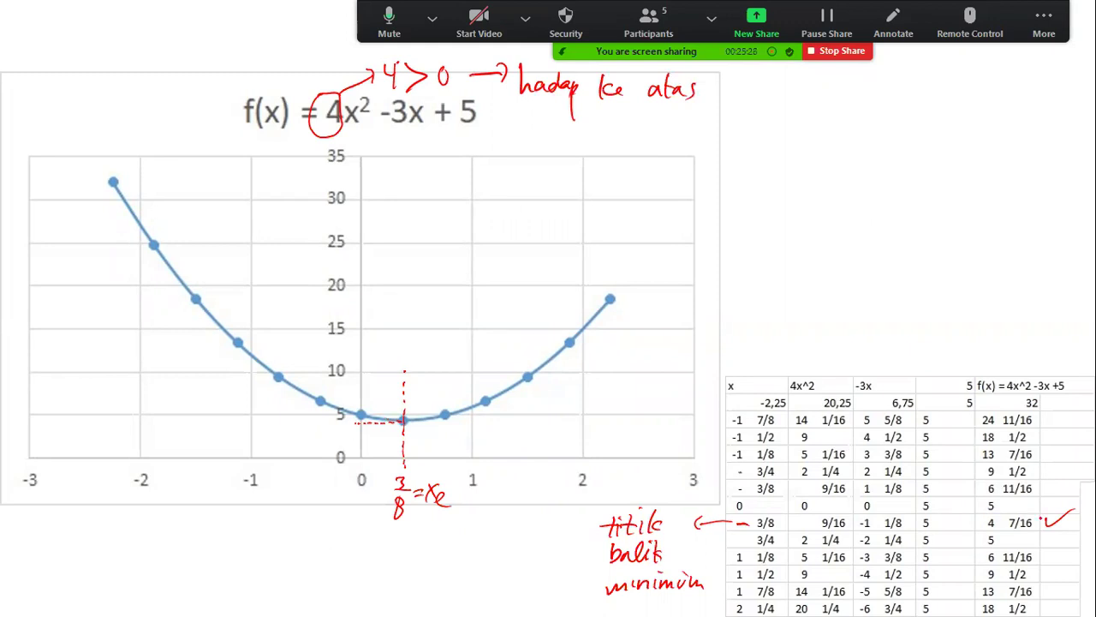
Circle 4 7/16 in the table and write 'Xe > 0 → +' below the graph.
{"action": "left_click_drag", "start_coordinate": [1029, 517], "coordinate": [1072, 482]}
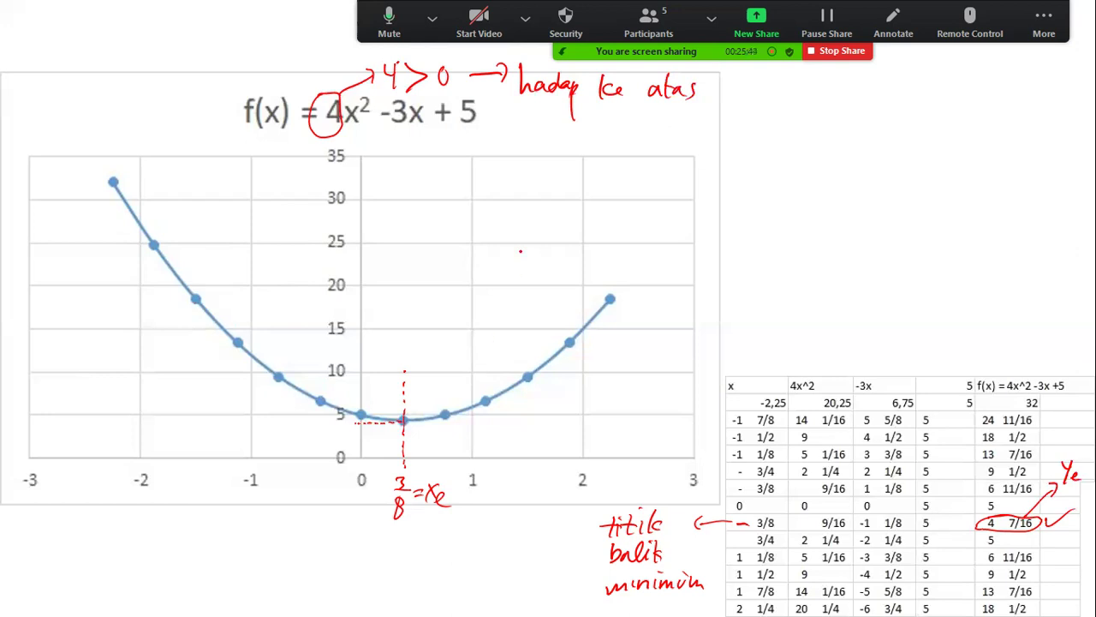
{"action": "mouse_move", "coordinate": [322, 545]}
{"action": "left_mouse_down"}
{"action": "mouse_move", "coordinate": [339, 567]}
{"action": "mouse_move", "coordinate": [324, 568]}
{"action": "mouse_move", "coordinate": [362, 570]}
{"action": "mouse_move", "coordinate": [396, 553]}
{"action": "mouse_move", "coordinate": [489, 553]}
{"action": "mouse_move", "coordinate": [485, 562]}
{"action": "left_mouse_up"}
{"action": "left_click_drag", "start_coordinate": [489, 543], "coordinate": [488, 545]}
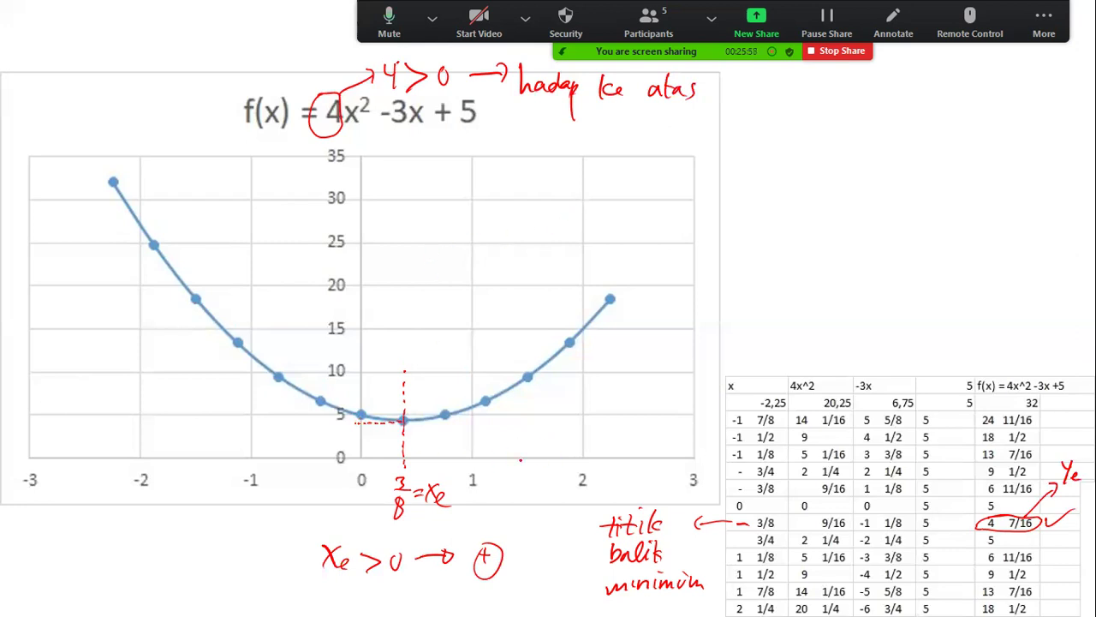
Draw an arrow and write D = b² − 4ac = (−3)² − 4(4)(5).
{"action": "mouse_move", "coordinate": [416, 137]}
{"action": "left_mouse_down"}
{"action": "mouse_move", "coordinate": [500, 172]}
{"action": "mouse_move", "coordinate": [492, 179]}
{"action": "mouse_move", "coordinate": [527, 191]}
{"action": "mouse_move", "coordinate": [562, 173]}
{"action": "mouse_move", "coordinate": [581, 190]}
{"action": "left_mouse_up"}
{"action": "mouse_move", "coordinate": [594, 158]}
{"action": "left_mouse_down"}
{"action": "mouse_move", "coordinate": [638, 176]}
{"action": "mouse_move", "coordinate": [641, 190]}
{"action": "left_mouse_up"}
{"action": "mouse_move", "coordinate": [656, 171]}
{"action": "left_mouse_down"}
{"action": "mouse_move", "coordinate": [648, 181]}
{"action": "mouse_move", "coordinate": [707, 181]}
{"action": "left_mouse_up"}
{"action": "mouse_move", "coordinate": [692, 186]}
{"action": "left_mouse_down"}
{"action": "mouse_move", "coordinate": [737, 189]}
{"action": "mouse_move", "coordinate": [761, 171]}
{"action": "left_mouse_up"}
{"action": "mouse_move", "coordinate": [764, 161]}
{"action": "left_mouse_down"}
{"action": "mouse_move", "coordinate": [767, 184]}
{"action": "mouse_move", "coordinate": [781, 187]}
{"action": "mouse_move", "coordinate": [807, 159]}
{"action": "mouse_move", "coordinate": [834, 176]}
{"action": "left_mouse_up"}
{"action": "left_click_drag", "start_coordinate": [847, 159], "coordinate": [851, 182]}
{"action": "left_click_drag", "start_coordinate": [874, 164], "coordinate": [867, 192]}
{"action": "left_click_drag", "start_coordinate": [885, 163], "coordinate": [894, 175]}
{"action": "left_click_drag", "start_coordinate": [891, 166], "coordinate": [894, 199]}
{"action": "left_click_drag", "start_coordinate": [915, 144], "coordinate": [908, 193]}
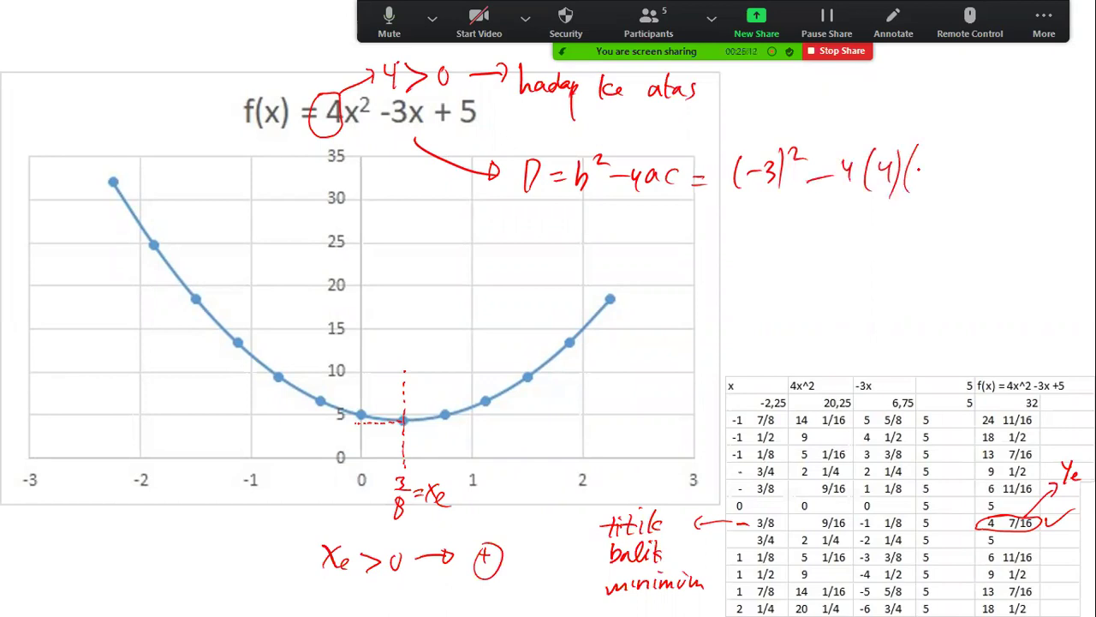
{"action": "left_click_drag", "start_coordinate": [929, 159], "coordinate": [919, 176]}
{"action": "left_click_drag", "start_coordinate": [937, 142], "coordinate": [934, 195]}
Write 9 − 180 = −171 below it and mark the results as less than 0.
{"action": "left_click_drag", "start_coordinate": [774, 221], "coordinate": [763, 247]}
{"action": "mouse_move", "coordinate": [783, 228]}
{"action": "left_mouse_down"}
{"action": "mouse_move", "coordinate": [803, 226]}
{"action": "mouse_move", "coordinate": [819, 244]}
{"action": "left_mouse_up"}
{"action": "left_click_drag", "start_coordinate": [836, 221], "coordinate": [833, 224]}
{"action": "left_click_drag", "start_coordinate": [847, 224], "coordinate": [844, 221]}
{"action": "left_click_drag", "start_coordinate": [808, 277], "coordinate": [822, 276]}
{"action": "left_click_drag", "start_coordinate": [835, 273], "coordinate": [837, 292]}
{"action": "mouse_move", "coordinate": [846, 272]}
{"action": "left_mouse_down"}
{"action": "mouse_move", "coordinate": [851, 293]}
{"action": "mouse_move", "coordinate": [868, 290]}
{"action": "left_mouse_up"}
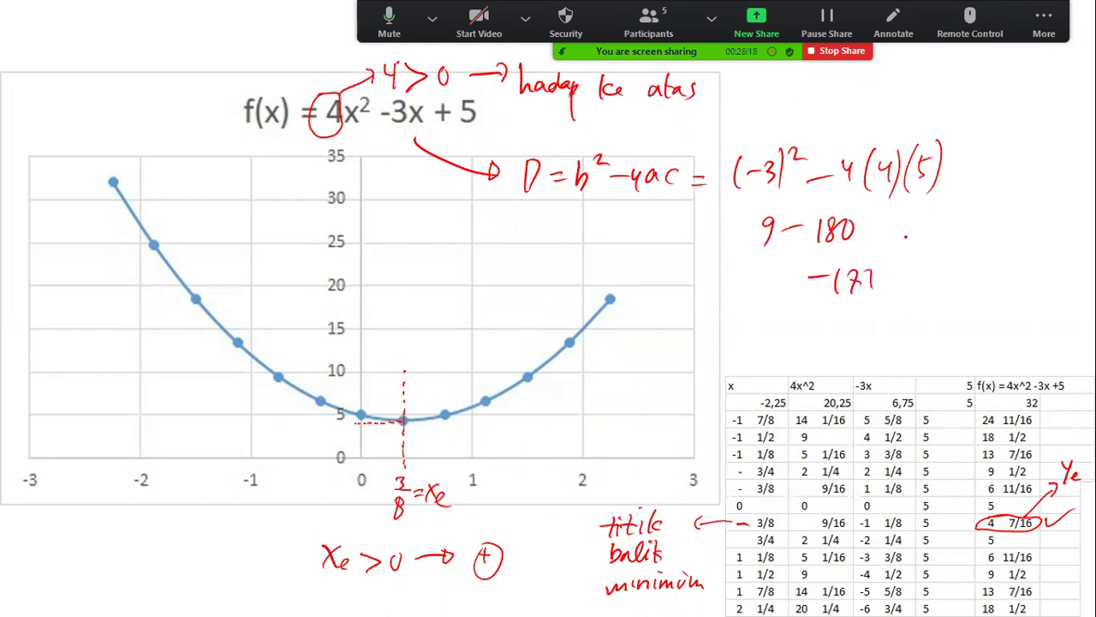
{"action": "left_click_drag", "start_coordinate": [937, 218], "coordinate": [938, 237]}
{"action": "left_click_drag", "start_coordinate": [959, 219], "coordinate": [950, 234]}
{"action": "left_click_drag", "start_coordinate": [981, 159], "coordinate": [981, 185]}
{"action": "left_click_drag", "start_coordinate": [954, 217], "coordinate": [952, 236]}
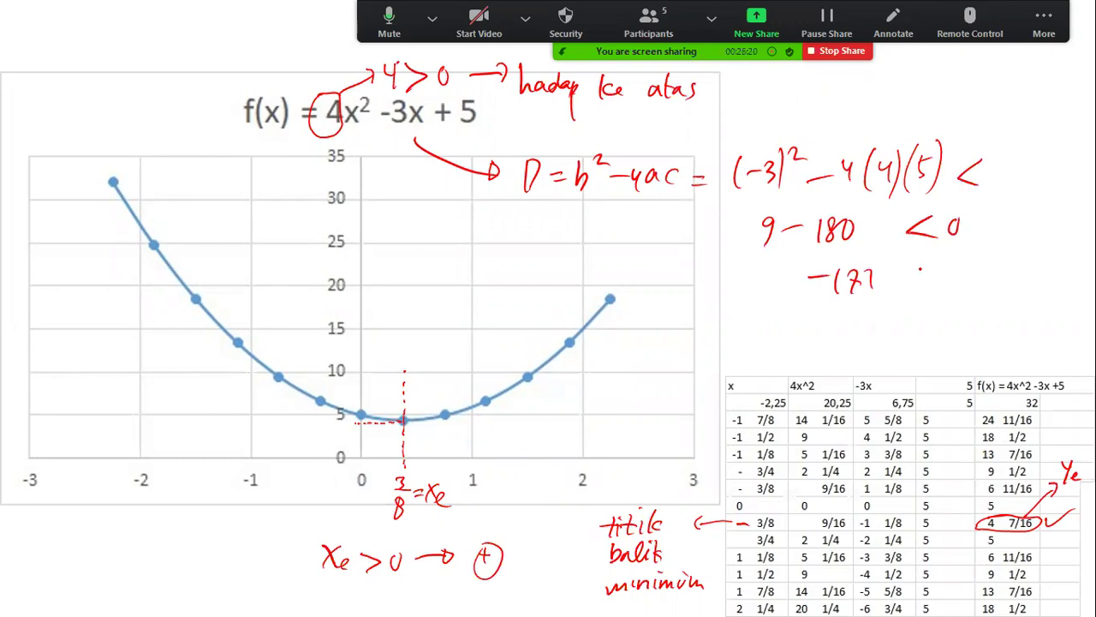
{"action": "left_click_drag", "start_coordinate": [1001, 168], "coordinate": [997, 170]}
{"action": "mouse_move", "coordinate": [910, 271]}
{"action": "left_mouse_down"}
{"action": "mouse_move", "coordinate": [910, 290]}
{"action": "mouse_move", "coordinate": [931, 273]}
{"action": "left_mouse_up"}
{"action": "left_click_drag", "start_coordinate": [949, 279], "coordinate": [980, 279]}
{"action": "left_click_drag", "start_coordinate": [973, 271], "coordinate": [976, 286]}
Add the conclusion 'tidak memotong pun titik di sb. X' after an arrow.
{"action": "left_click_drag", "start_coordinate": [997, 262], "coordinate": [1000, 285]}
{"action": "left_click_drag", "start_coordinate": [992, 274], "coordinate": [1037, 286]}
{"action": "left_click_drag", "start_coordinate": [1047, 255], "coordinate": [1050, 289]}
{"action": "mouse_move", "coordinate": [869, 330]}
{"action": "left_mouse_down"}
{"action": "mouse_move", "coordinate": [924, 320]}
{"action": "mouse_move", "coordinate": [949, 324]}
{"action": "mouse_move", "coordinate": [957, 341]}
{"action": "left_mouse_up"}
{"action": "mouse_move", "coordinate": [981, 317]}
{"action": "left_mouse_down"}
{"action": "mouse_move", "coordinate": [986, 329]}
{"action": "mouse_move", "coordinate": [1046, 329]}
{"action": "left_mouse_up"}
{"action": "left_click", "coordinate": [1065, 323]}
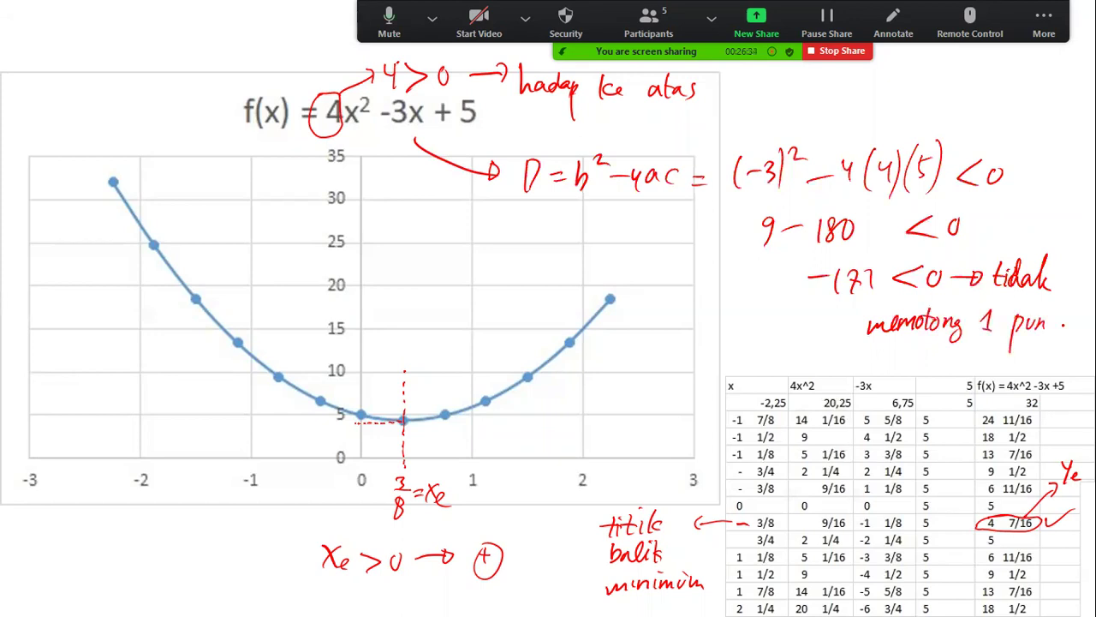
{"action": "left_click_drag", "start_coordinate": [883, 348], "coordinate": [887, 367]}
{"action": "mouse_move", "coordinate": [891, 354]}
{"action": "left_mouse_down"}
{"action": "mouse_move", "coordinate": [893, 367]}
{"action": "mouse_move", "coordinate": [963, 363]}
{"action": "left_mouse_up"}
{"action": "mouse_move", "coordinate": [975, 343]}
{"action": "left_mouse_down"}
{"action": "mouse_move", "coordinate": [981, 362]}
{"action": "mouse_move", "coordinate": [1016, 367]}
{"action": "mouse_move", "coordinate": [995, 370]}
{"action": "left_mouse_up"}
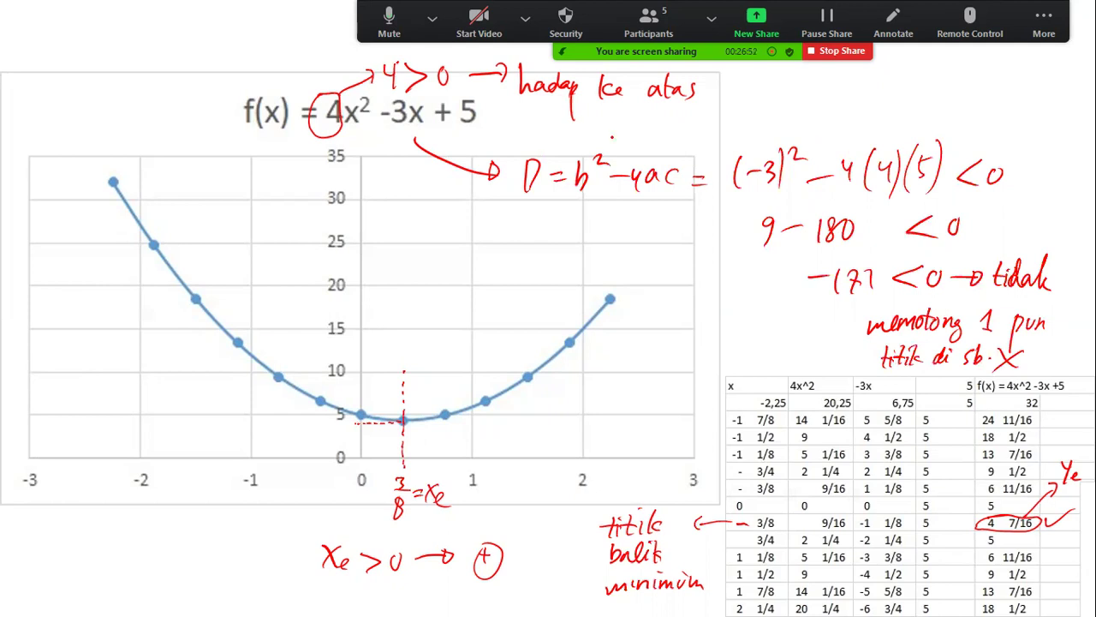
Circle b² − 4ac and write D = 0 with a small sketch beside it.
{"action": "mouse_move", "coordinate": [591, 195]}
{"action": "left_mouse_down"}
{"action": "mouse_move", "coordinate": [609, 135]}
{"action": "mouse_move", "coordinate": [814, 77]}
{"action": "mouse_move", "coordinate": [830, 99]}
{"action": "left_mouse_up"}
{"action": "left_click_drag", "start_coordinate": [876, 77], "coordinate": [874, 91]}
{"action": "mouse_move", "coordinate": [910, 82]}
{"action": "left_mouse_down"}
{"action": "mouse_move", "coordinate": [995, 76]}
{"action": "mouse_move", "coordinate": [962, 56]}
{"action": "mouse_move", "coordinate": [974, 54]}
{"action": "mouse_move", "coordinate": [959, 80]}
{"action": "left_mouse_up"}
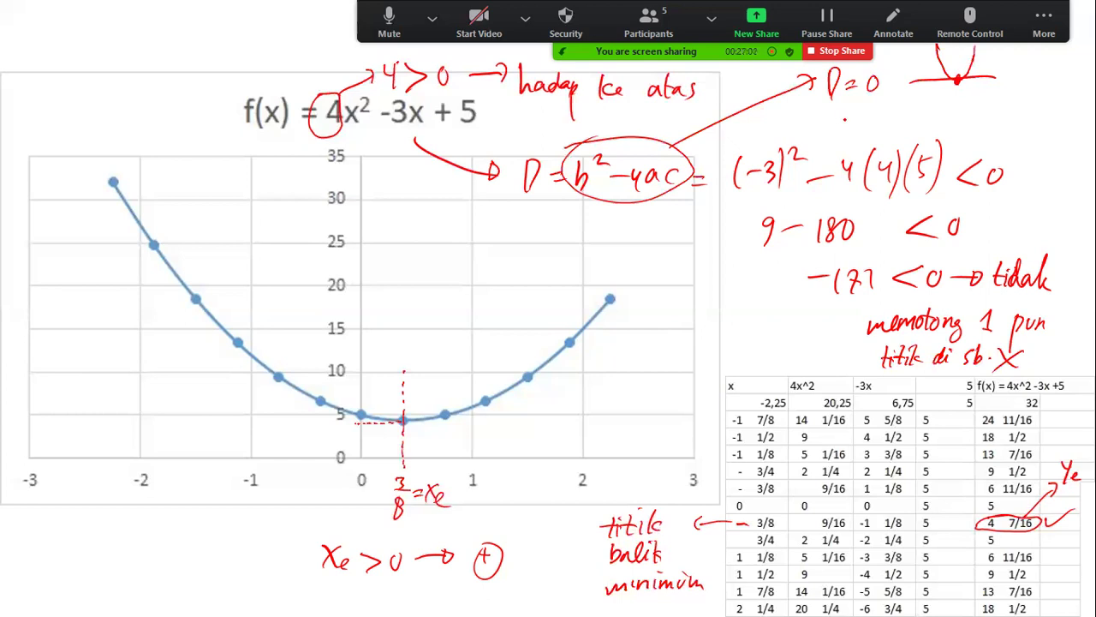
Write D > 0 with a sketch and label the arrow 'tipot sb. X'.
{"action": "mouse_move", "coordinate": [844, 108]}
{"action": "left_mouse_down"}
{"action": "mouse_move", "coordinate": [848, 129]}
{"action": "mouse_move", "coordinate": [894, 112]}
{"action": "left_mouse_up"}
{"action": "mouse_move", "coordinate": [914, 124]}
{"action": "left_mouse_down"}
{"action": "mouse_move", "coordinate": [975, 123]}
{"action": "mouse_move", "coordinate": [953, 110]}
{"action": "mouse_move", "coordinate": [925, 129]}
{"action": "left_mouse_up"}
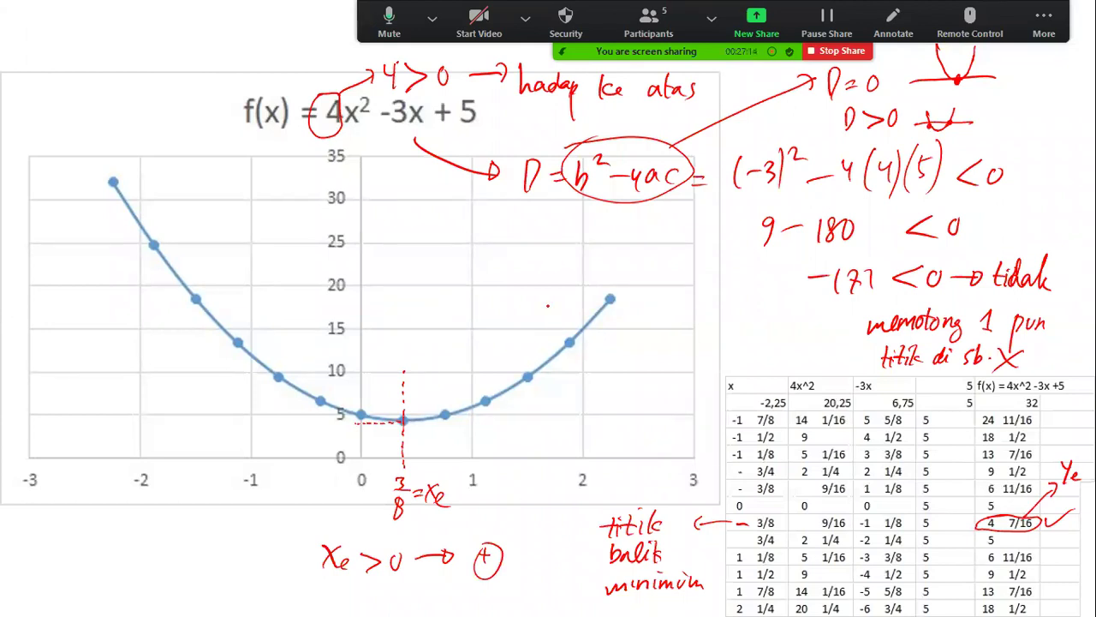
{"action": "left_click_drag", "start_coordinate": [444, 147], "coordinate": [507, 134]}
{"action": "mouse_move", "coordinate": [519, 129]}
{"action": "left_mouse_down"}
{"action": "mouse_move", "coordinate": [515, 142]}
{"action": "mouse_move", "coordinate": [547, 149]}
{"action": "left_mouse_up"}
{"action": "left_click_drag", "start_coordinate": [546, 130], "coordinate": [531, 151]}
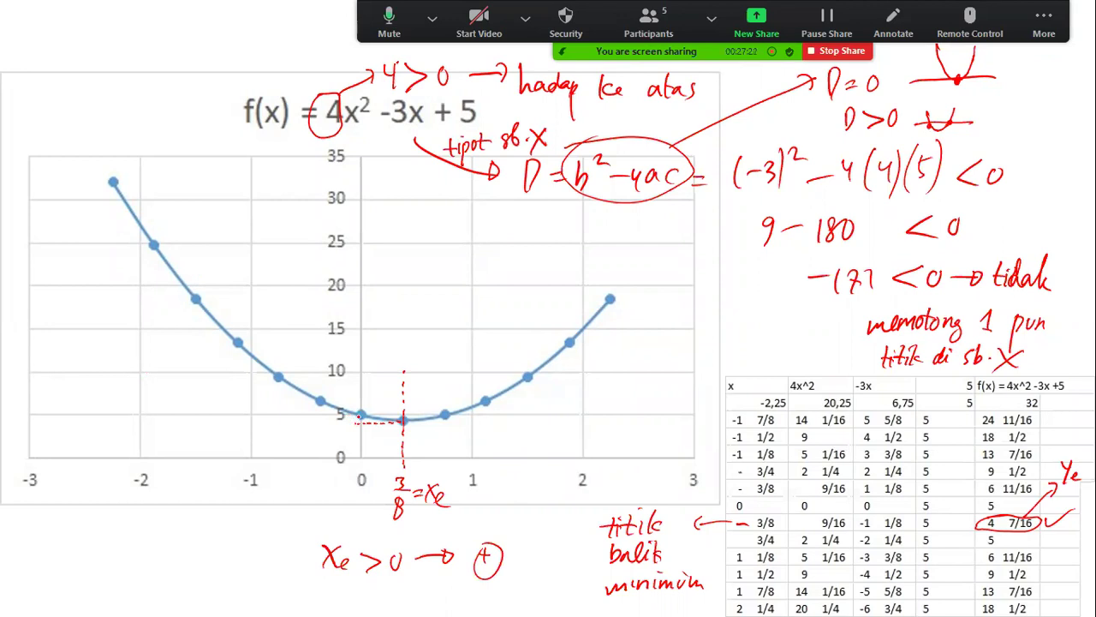
Draw an arrow from the y-intercept down-left and begin writing 'tipot' below the chart.
{"action": "left_click_drag", "start_coordinate": [357, 420], "coordinate": [155, 508]}
{"action": "left_click_drag", "start_coordinate": [142, 494], "coordinate": [172, 491]}
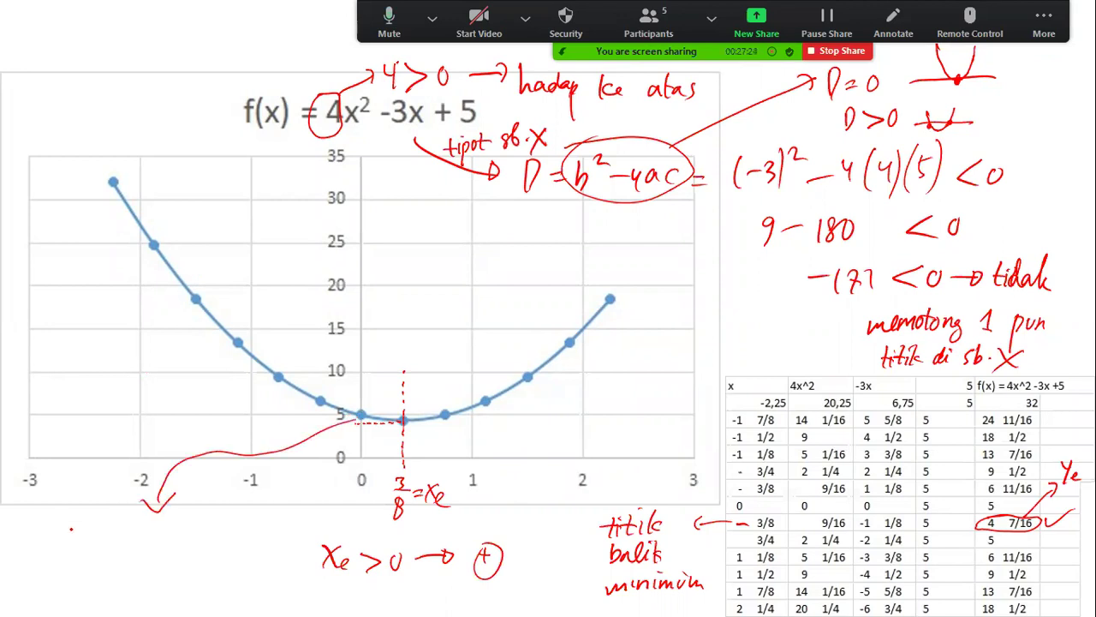
{"action": "left_click_drag", "start_coordinate": [65, 517], "coordinate": [57, 543]}
{"action": "left_click_drag", "start_coordinate": [53, 528], "coordinate": [69, 525]}
{"action": "left_click_drag", "start_coordinate": [74, 523], "coordinate": [72, 539]}
{"action": "left_click_drag", "start_coordinate": [83, 524], "coordinate": [65, 584]}
{"action": "left_click_drag", "start_coordinate": [70, 529], "coordinate": [90, 540]}
{"action": "mouse_move", "coordinate": [104, 524]}
{"action": "left_mouse_down"}
{"action": "mouse_move", "coordinate": [99, 549]}
{"action": "mouse_move", "coordinate": [110, 536]}
{"action": "left_mouse_up"}
Complete the y-intercept note as 'tipot sb. Y = 5 = C'.
{"action": "left_click_drag", "start_coordinate": [134, 521], "coordinate": [129, 547]}
{"action": "mouse_move", "coordinate": [142, 517]}
{"action": "left_mouse_down"}
{"action": "mouse_move", "coordinate": [148, 541]}
{"action": "mouse_move", "coordinate": [177, 540]}
{"action": "left_mouse_up"}
{"action": "left_click", "coordinate": [158, 541]}
{"action": "left_click_drag", "start_coordinate": [184, 527], "coordinate": [176, 553]}
{"action": "left_click_drag", "start_coordinate": [191, 537], "coordinate": [199, 539]}
{"action": "left_click_drag", "start_coordinate": [214, 530], "coordinate": [211, 545]}
{"action": "left_click_drag", "start_coordinate": [214, 528], "coordinate": [225, 527]}
{"action": "left_click_drag", "start_coordinate": [233, 536], "coordinate": [242, 540]}
{"action": "left_click_drag", "start_coordinate": [262, 526], "coordinate": [262, 542]}
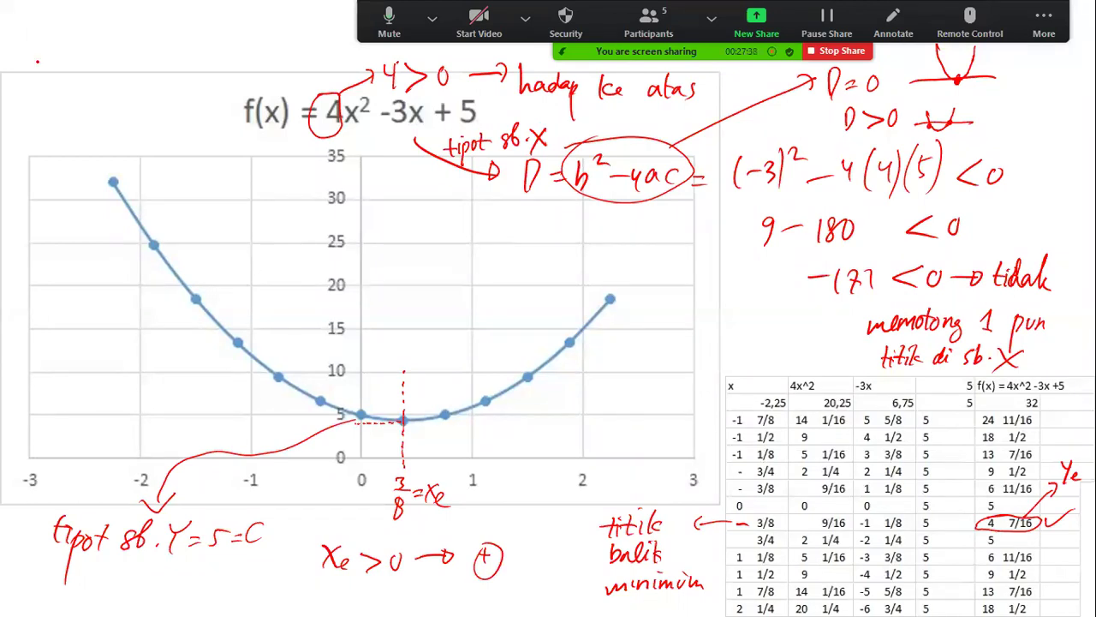
Handwrite 'Analisis Grafik' as the heading's first line at the top left.
{"action": "left_click_drag", "start_coordinate": [20, 55], "coordinate": [34, 53]}
{"action": "left_click_drag", "start_coordinate": [37, 53], "coordinate": [47, 53]}
{"action": "left_click_drag", "start_coordinate": [53, 43], "coordinate": [59, 54]}
{"action": "left_click_drag", "start_coordinate": [72, 20], "coordinate": [78, 59]}
{"action": "left_click_drag", "start_coordinate": [81, 51], "coordinate": [104, 52]}
{"action": "left_click", "coordinate": [142, 51]}
{"action": "mouse_move", "coordinate": [137, 26]}
{"action": "left_mouse_down"}
{"action": "mouse_move", "coordinate": [128, 45]}
{"action": "mouse_move", "coordinate": [138, 39]}
{"action": "left_mouse_up"}
{"action": "left_click_drag", "start_coordinate": [142, 43], "coordinate": [158, 53]}
{"action": "left_click_drag", "start_coordinate": [171, 36], "coordinate": [164, 75]}
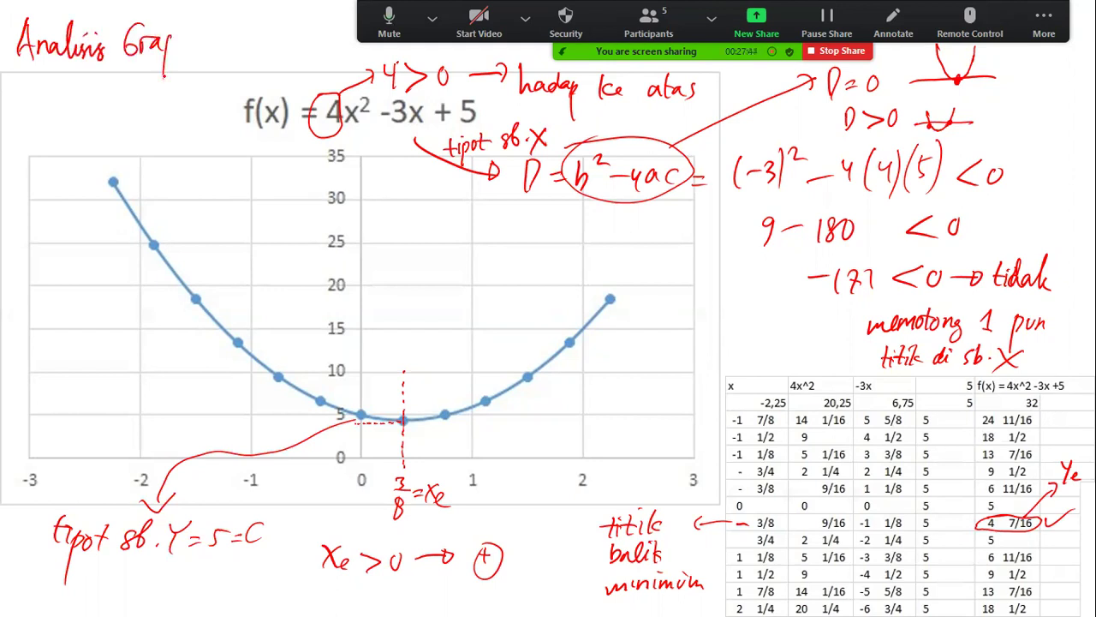
{"action": "mouse_move", "coordinate": [184, 21]}
{"action": "left_mouse_down"}
{"action": "mouse_move", "coordinate": [175, 53]}
{"action": "mouse_move", "coordinate": [195, 53]}
{"action": "left_mouse_up"}
{"action": "mouse_move", "coordinate": [26, 84]}
{"action": "left_mouse_down"}
{"action": "mouse_move", "coordinate": [23, 111]}
{"action": "mouse_move", "coordinate": [35, 79]}
{"action": "left_mouse_up"}
Add 'Fungsi Kuadrat' as the heading's second line.
{"action": "left_click_drag", "start_coordinate": [34, 101], "coordinate": [66, 138]}
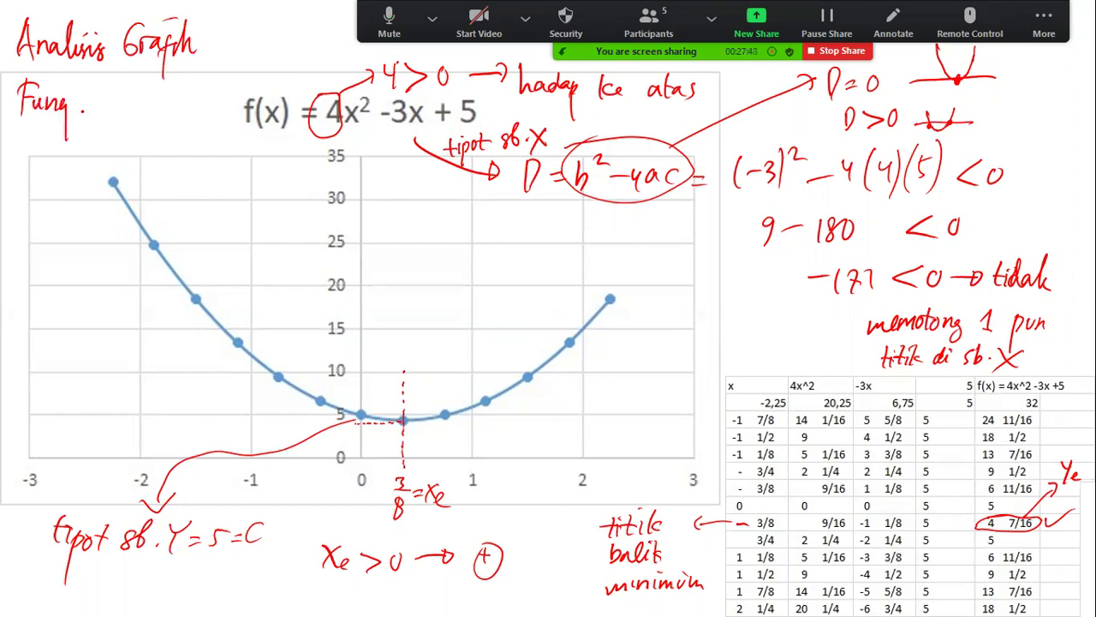
{"action": "mouse_move", "coordinate": [72, 95]}
{"action": "left_mouse_down"}
{"action": "mouse_move", "coordinate": [91, 116]}
{"action": "mouse_move", "coordinate": [129, 100]}
{"action": "mouse_move", "coordinate": [182, 101]}
{"action": "mouse_move", "coordinate": [185, 111]}
{"action": "left_mouse_up"}
{"action": "left_click_drag", "start_coordinate": [193, 82], "coordinate": [202, 111]}
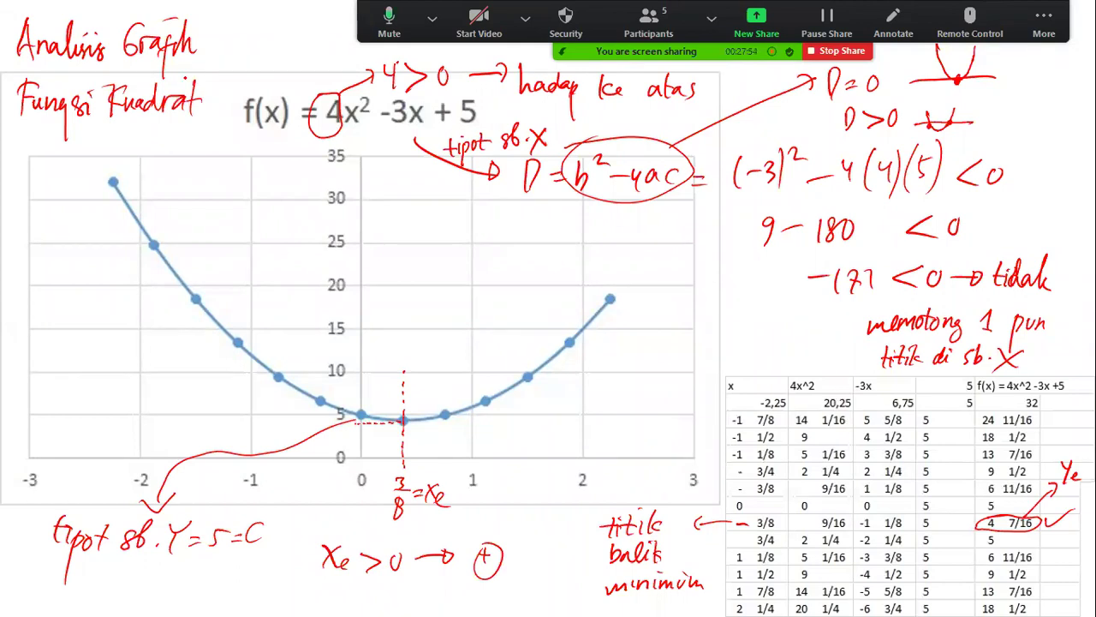
Paste the annotated slide screenshot into the 9 SMP 20/21 chat, send it, and return to PowerPoint.
{"action": "key", "text": "super"}
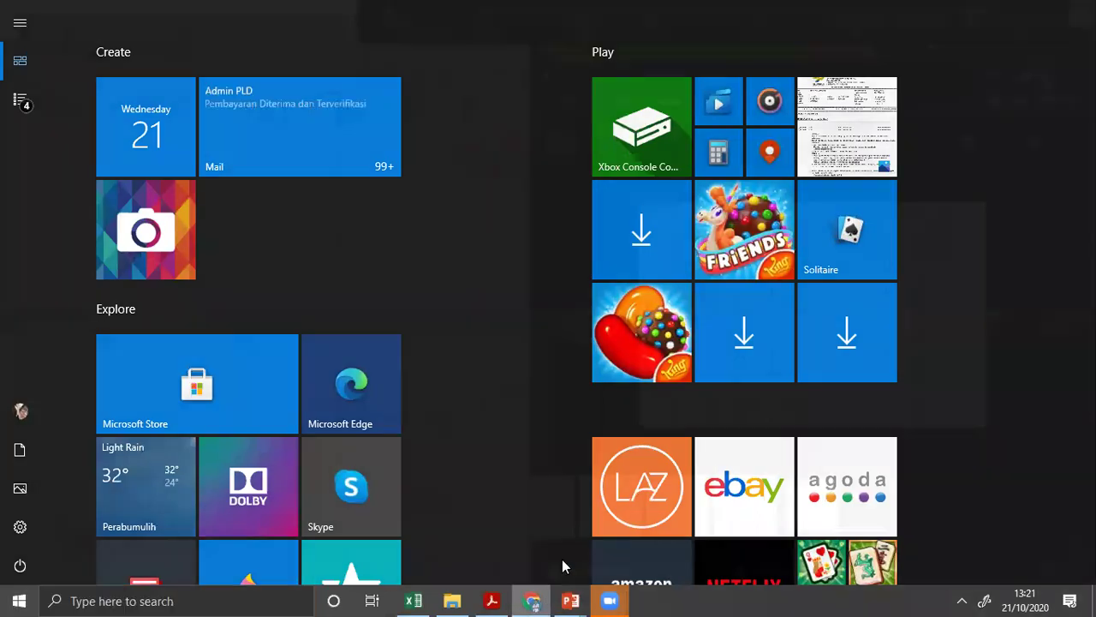
{"action": "key", "text": "super"}
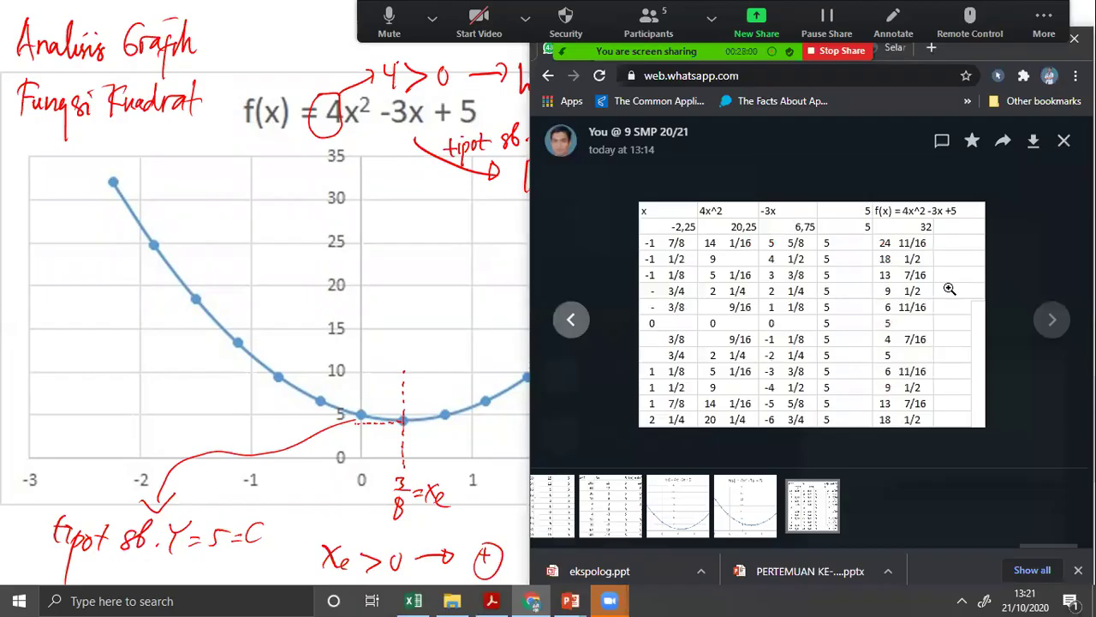
{"action": "left_click", "coordinate": [935, 461]}
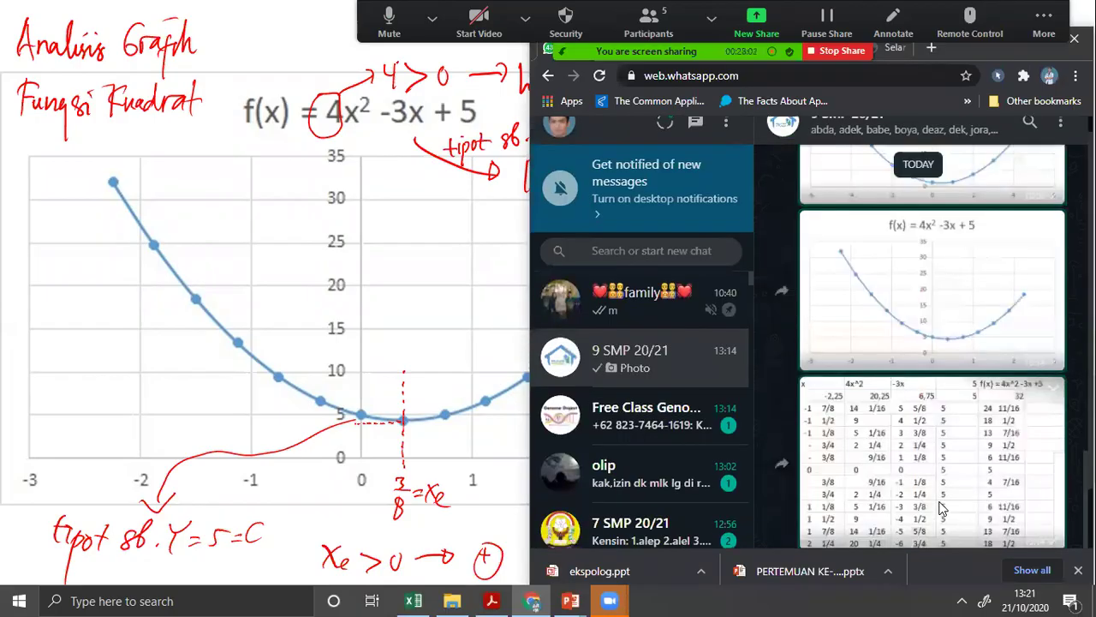
{"action": "key", "text": "ctrl+v"}
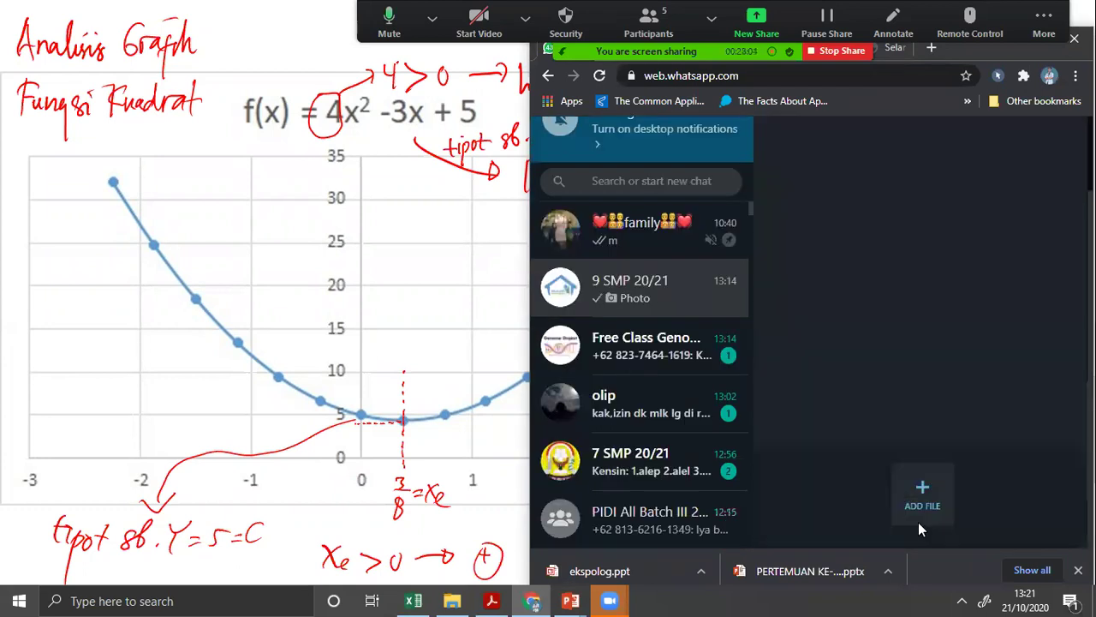
{"action": "key", "text": "Return"}
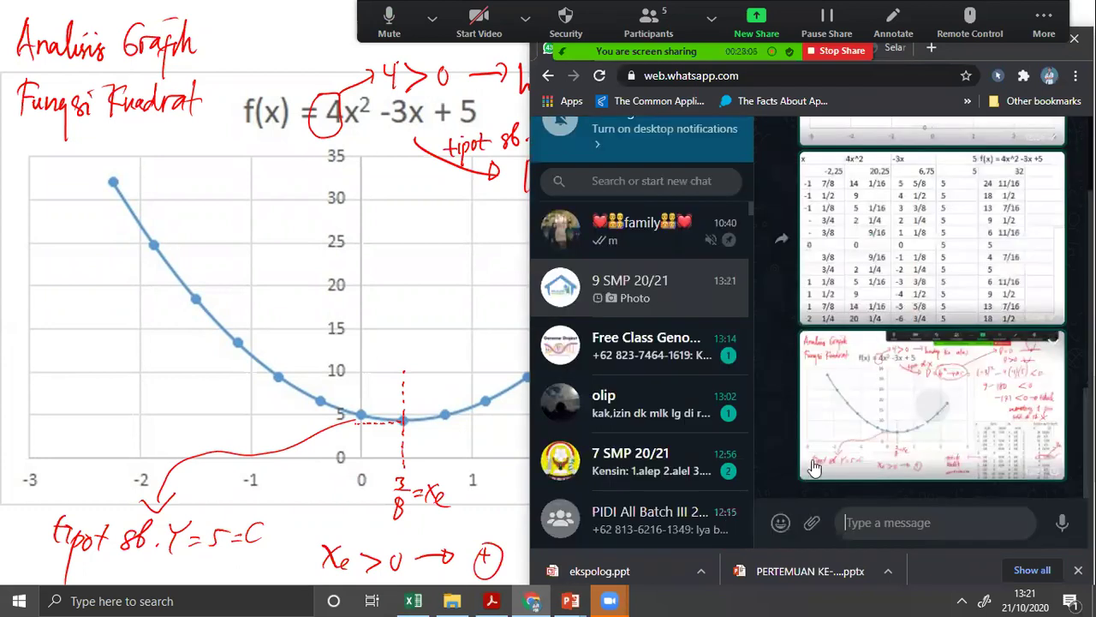
{"action": "key", "text": "alt+Tab"}
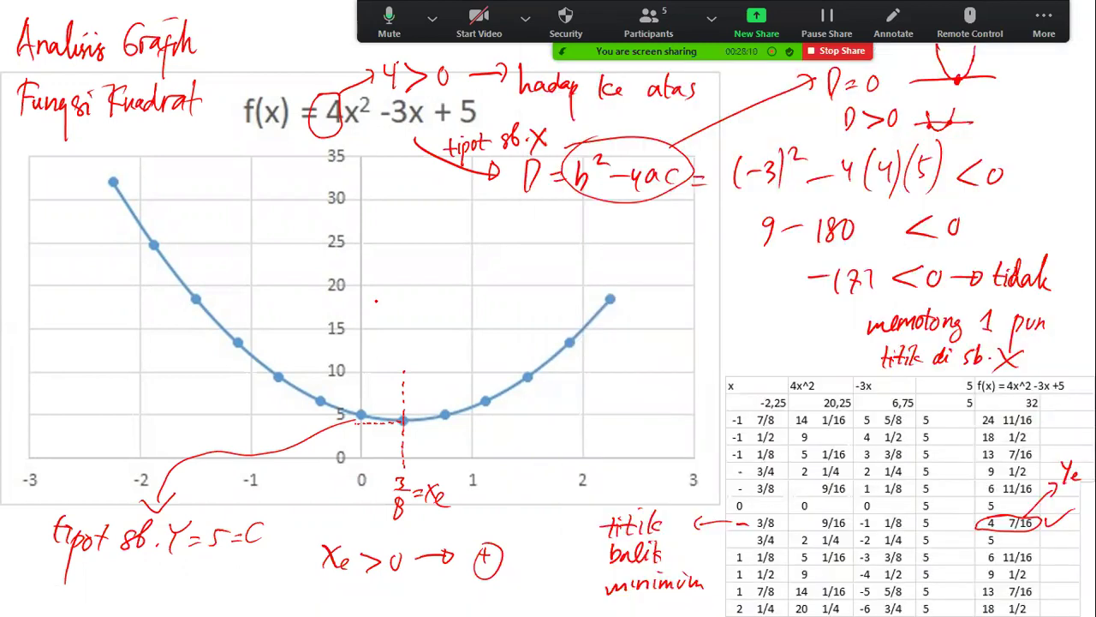
Jump via the slide overview to slide 2's Sederhanakanlah surd exercises, then open Start.
{"action": "key", "text": "Left"}
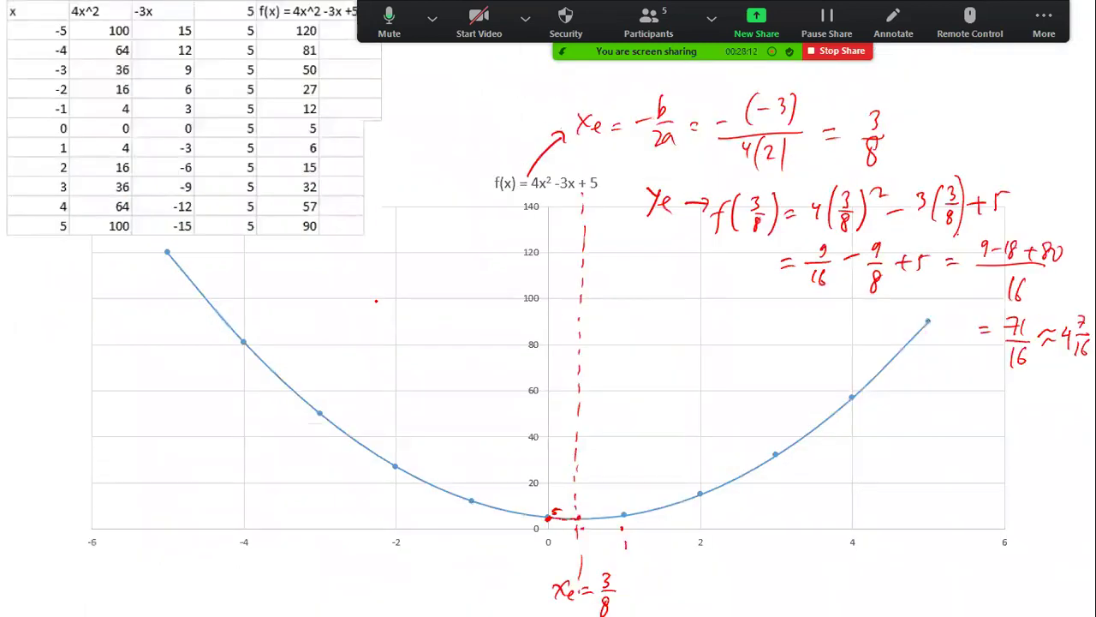
{"action": "key", "text": "Left"}
{"action": "key", "text": "Left"}
{"action": "key", "text": "Right"}
{"action": "key", "text": "Right"}
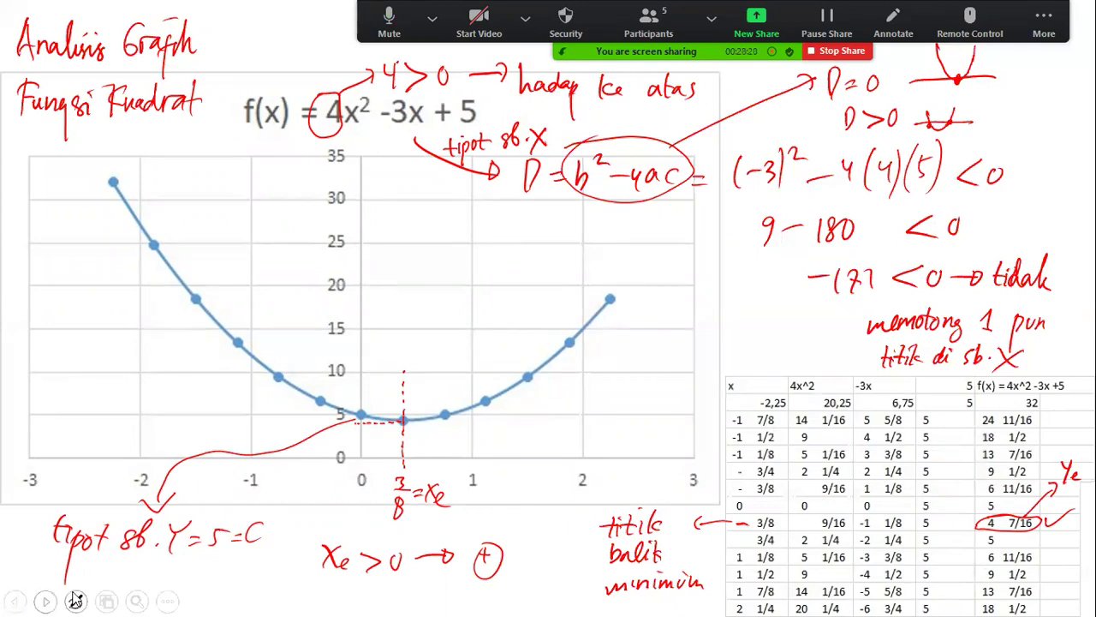
{"action": "key", "text": "g"}
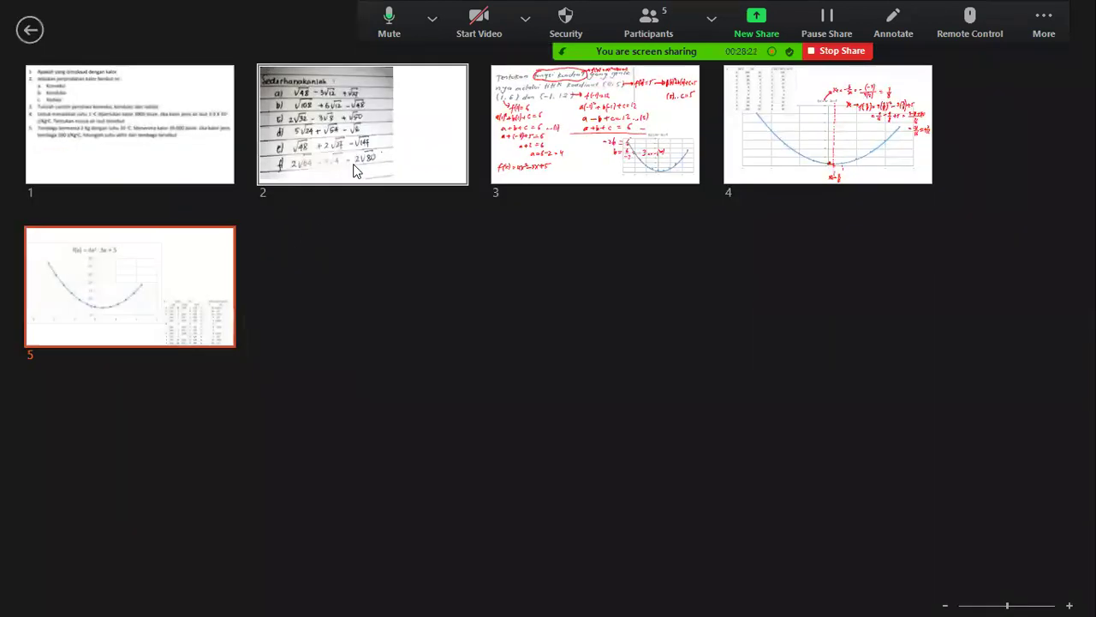
{"action": "left_click", "coordinate": [355, 169]}
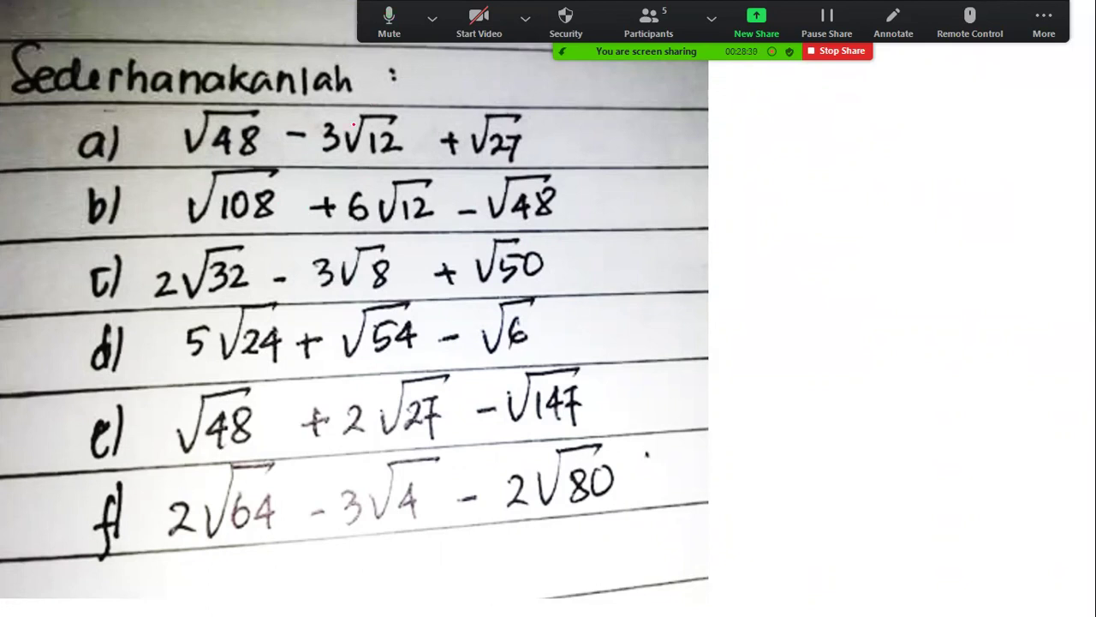
{"action": "key", "text": "super"}
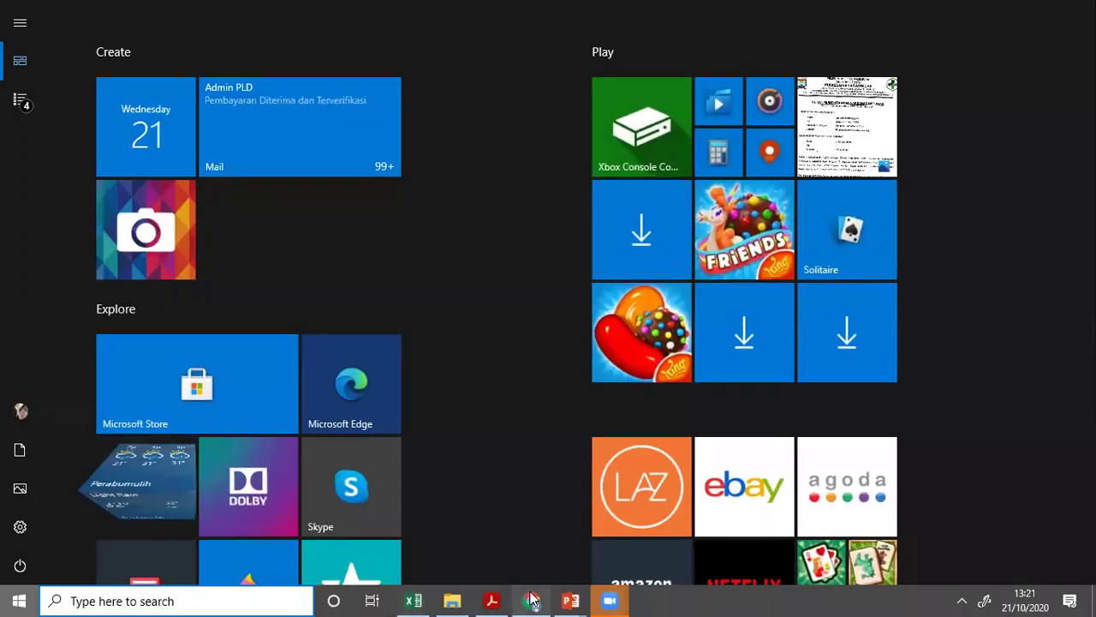
Scroll up the WhatsApp group chat and open the Kelas 9 problem photo full size.
{"action": "key", "text": "Escape"}
{"action": "scroll", "coordinate": [886, 306], "scroll_direction": "up", "scroll_amount": 3}
{"action": "scroll", "coordinate": [885, 305], "scroll_direction": "up", "scroll_amount": 3}
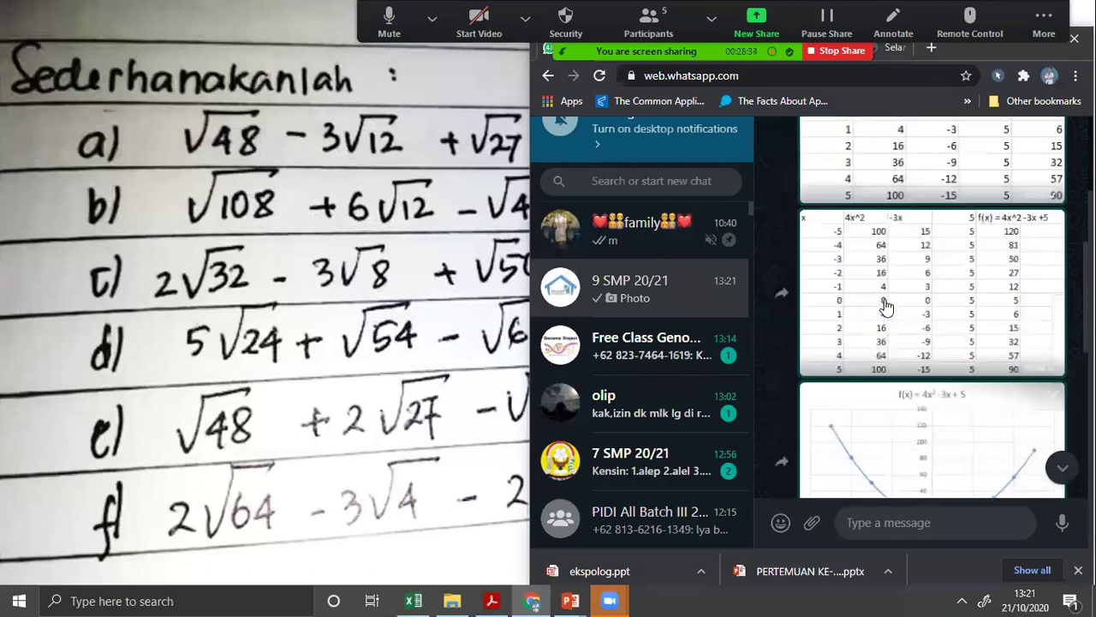
{"action": "scroll", "coordinate": [886, 307], "scroll_direction": "up", "scroll_amount": 5}
{"action": "scroll", "coordinate": [885, 305], "scroll_direction": "up", "scroll_amount": 2}
{"action": "scroll", "coordinate": [886, 306], "scroll_direction": "up", "scroll_amount": 2}
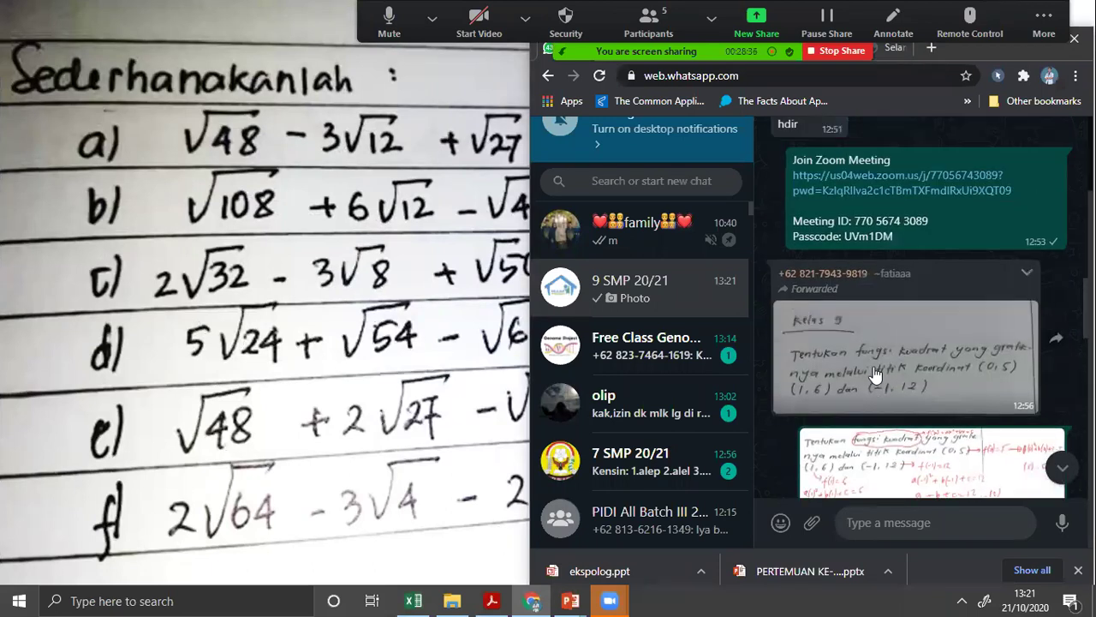
{"action": "scroll", "coordinate": [885, 306], "scroll_direction": "up", "scroll_amount": 2}
{"action": "left_click", "coordinate": [889, 438]}
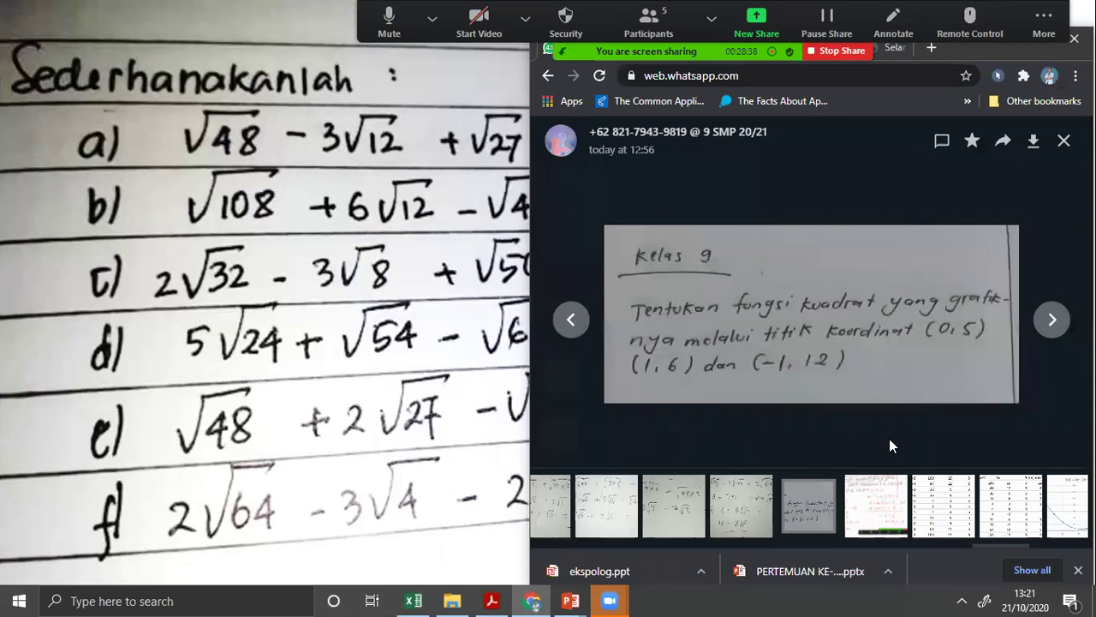
Browse back and forth through the shared solution photos, then close the viewer.
{"action": "key", "text": "Left"}
{"action": "key", "text": "Left"}
{"action": "key", "text": "Left"}
{"action": "key", "text": "Left"}
{"action": "key", "text": "Left"}
{"action": "key", "text": "Left"}
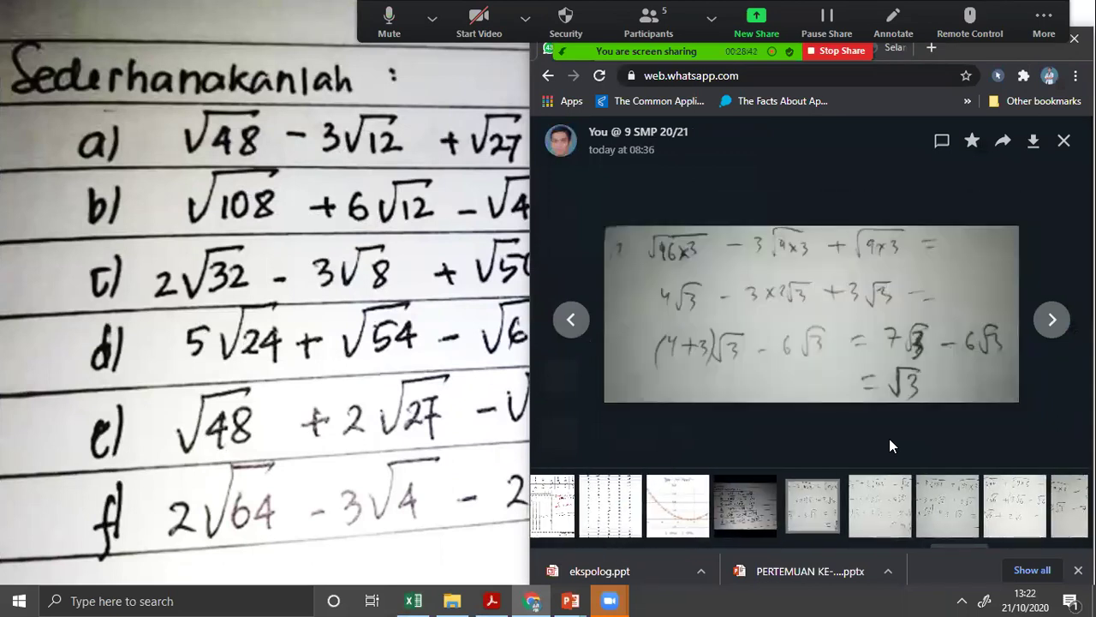
{"action": "key", "text": "Left"}
{"action": "key", "text": "Right"}
{"action": "key", "text": "Right"}
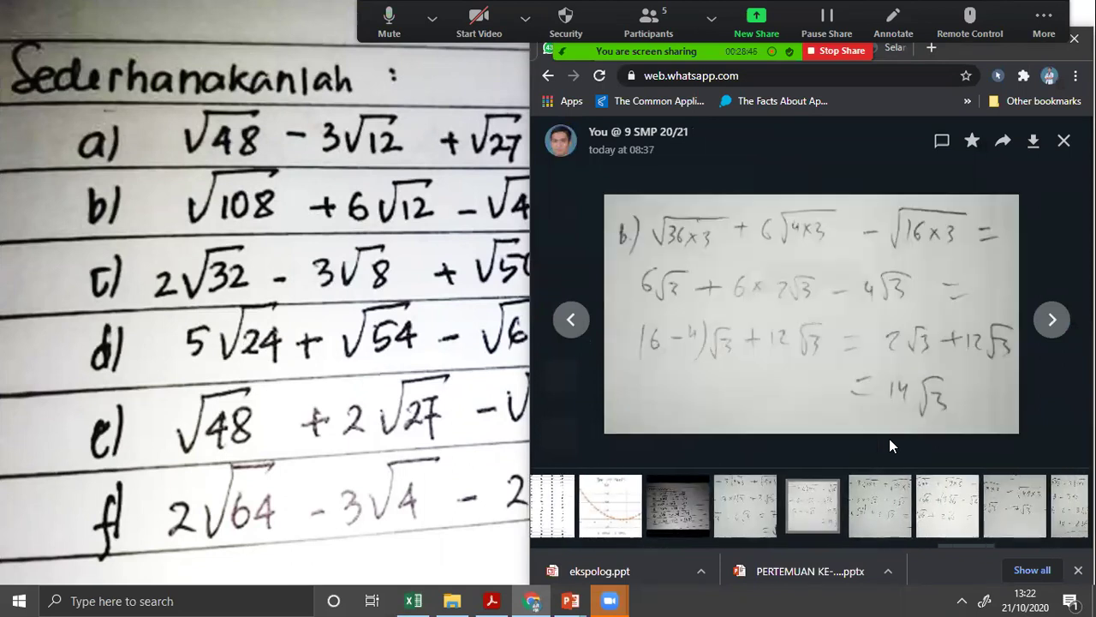
{"action": "key", "text": "Right"}
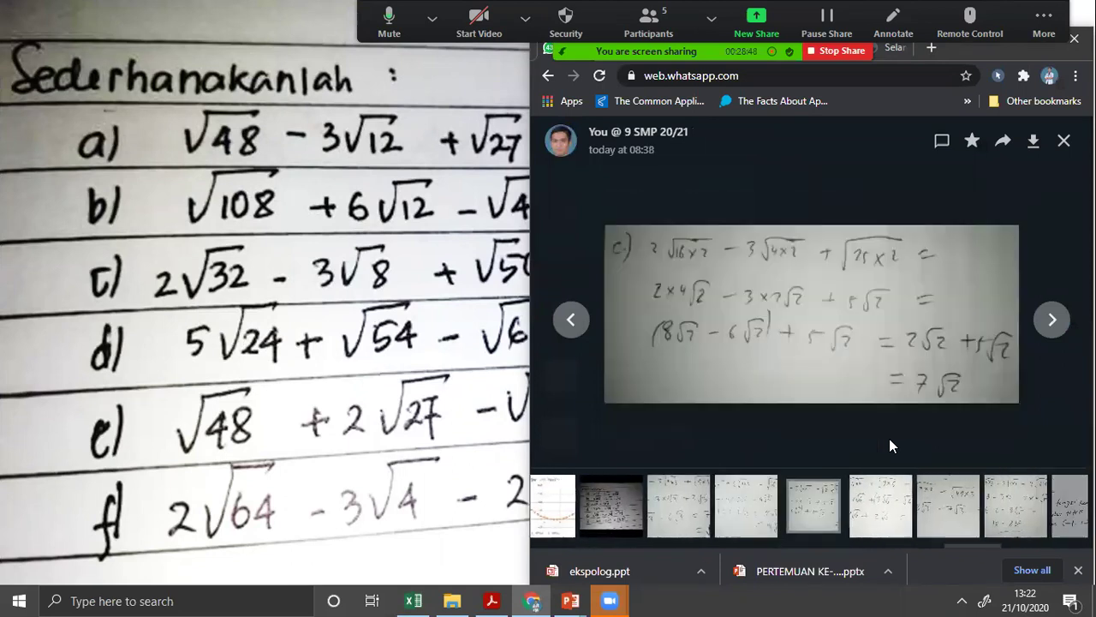
{"action": "key", "text": "Right"}
{"action": "key", "text": "Right"}
{"action": "key", "text": "Right"}
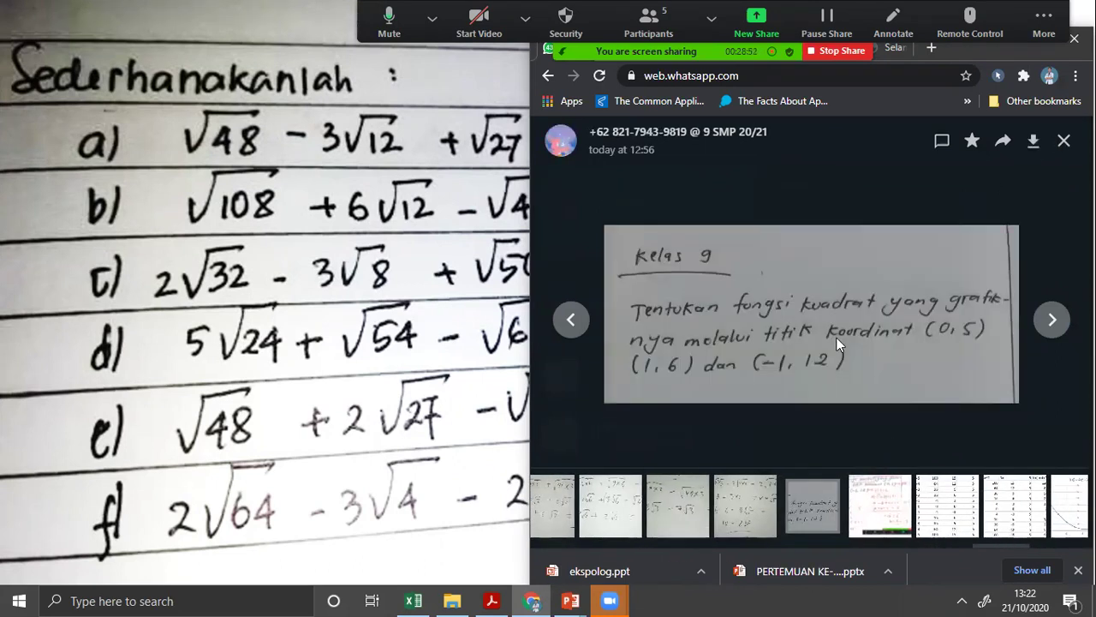
{"action": "left_click", "coordinate": [1064, 141]}
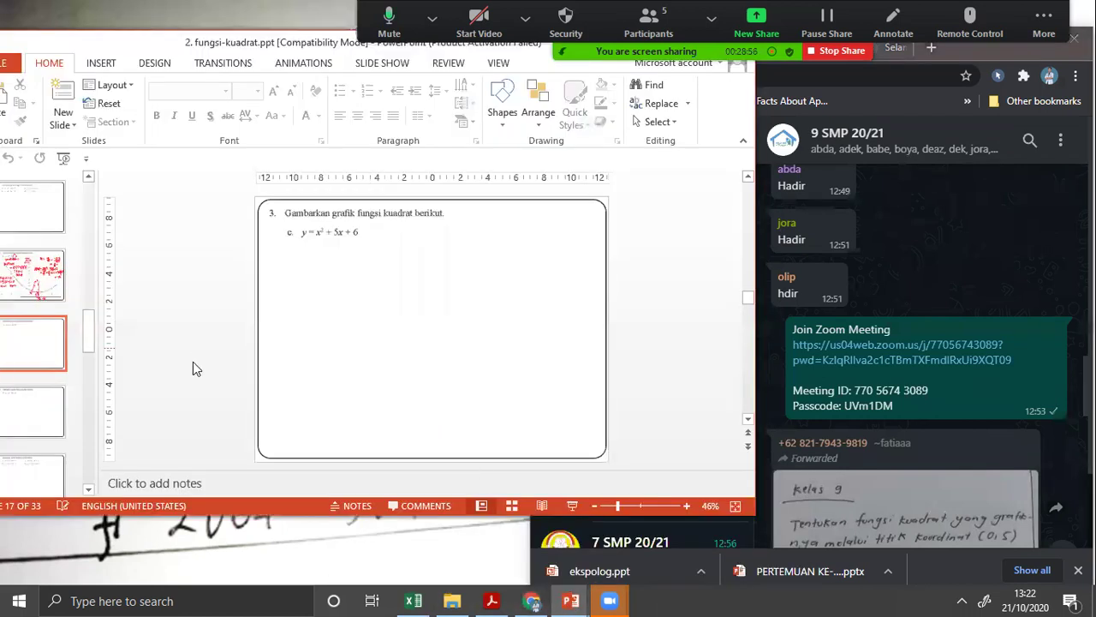
Browse the slide thumbnails, then present from slide 17 with y = x² + 5x + 6.
{"action": "left_click", "coordinate": [26, 287]}
{"action": "left_click", "coordinate": [24, 328]}
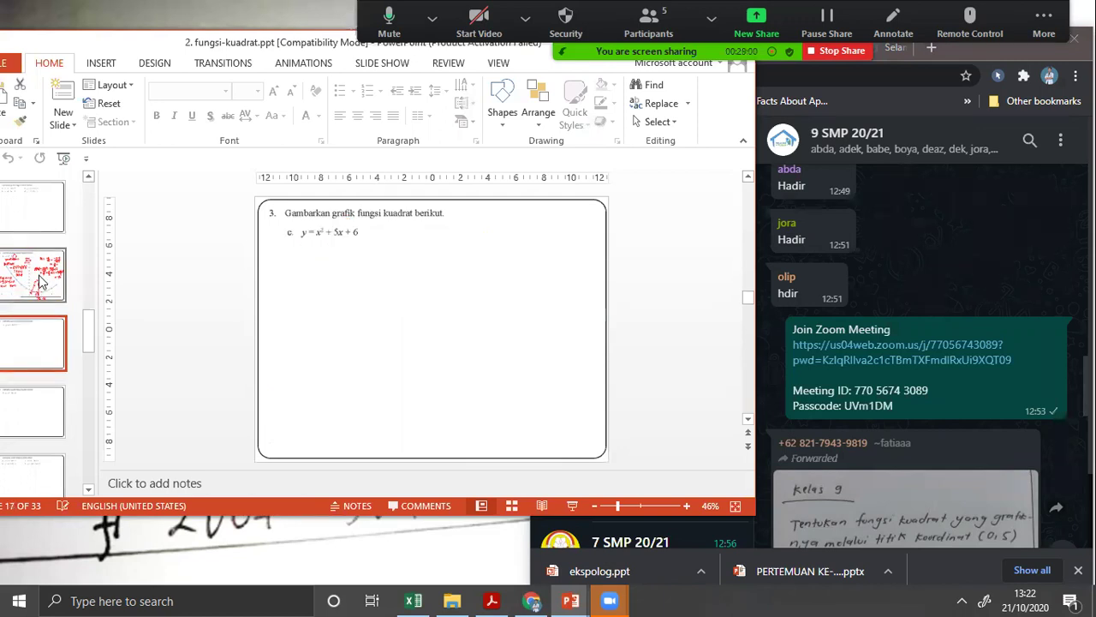
{"action": "left_click", "coordinate": [17, 336]}
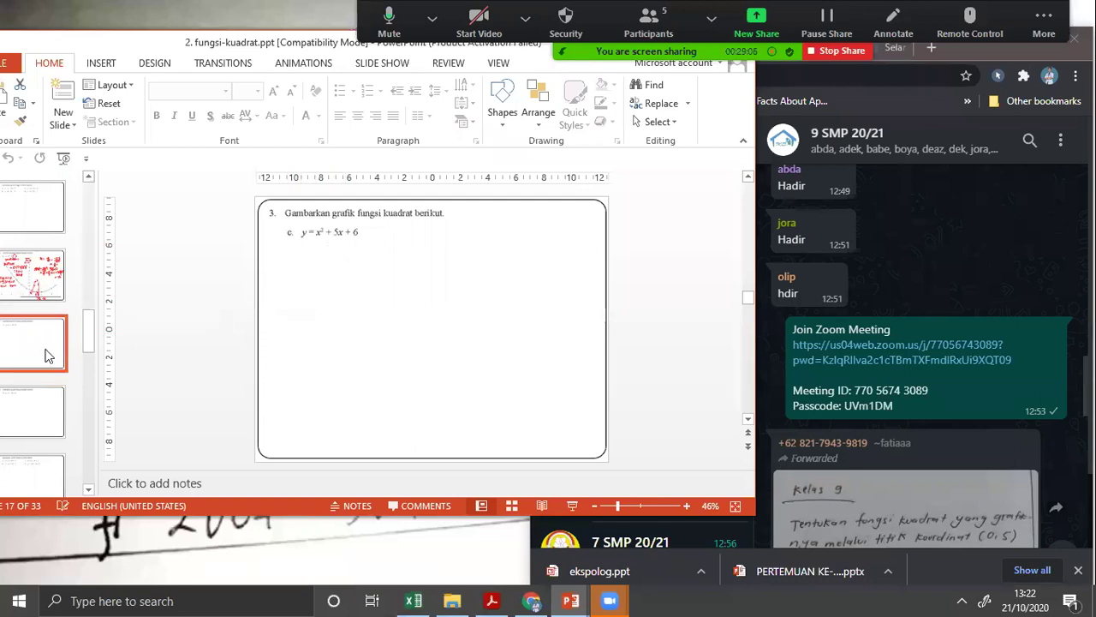
{"action": "key", "text": "Down"}
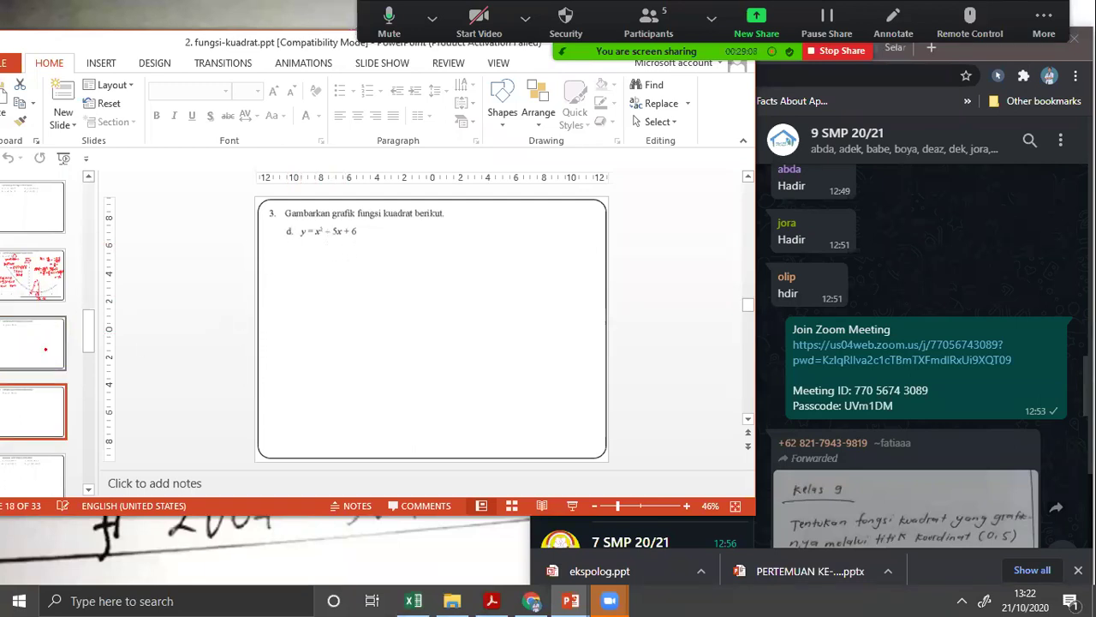
{"action": "key", "text": "Down"}
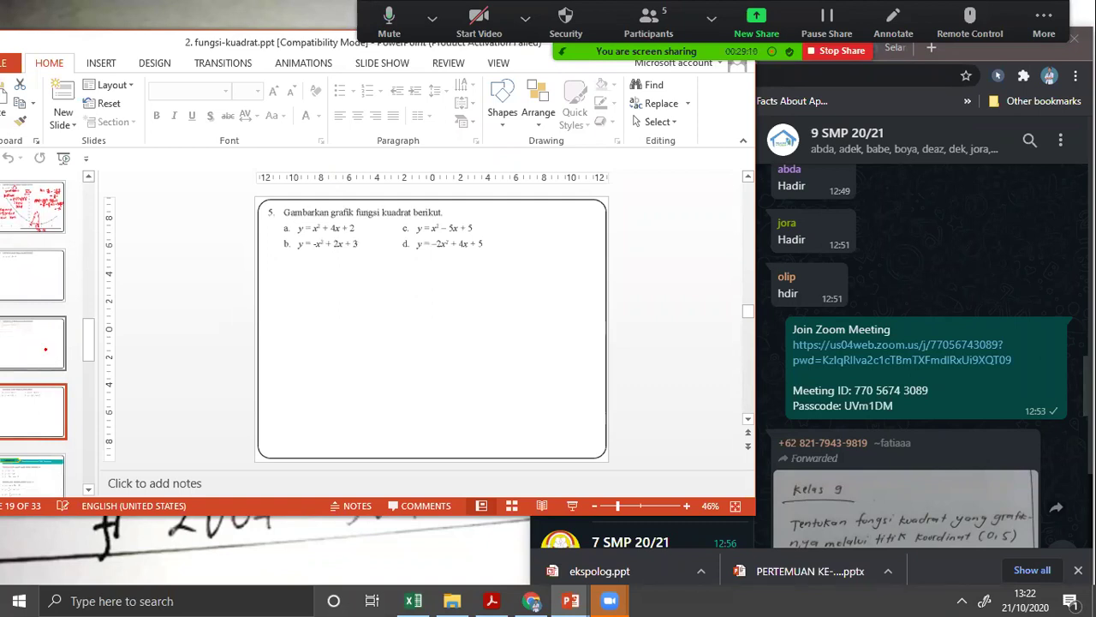
{"action": "key", "text": "Down"}
{"action": "key", "text": "Down"}
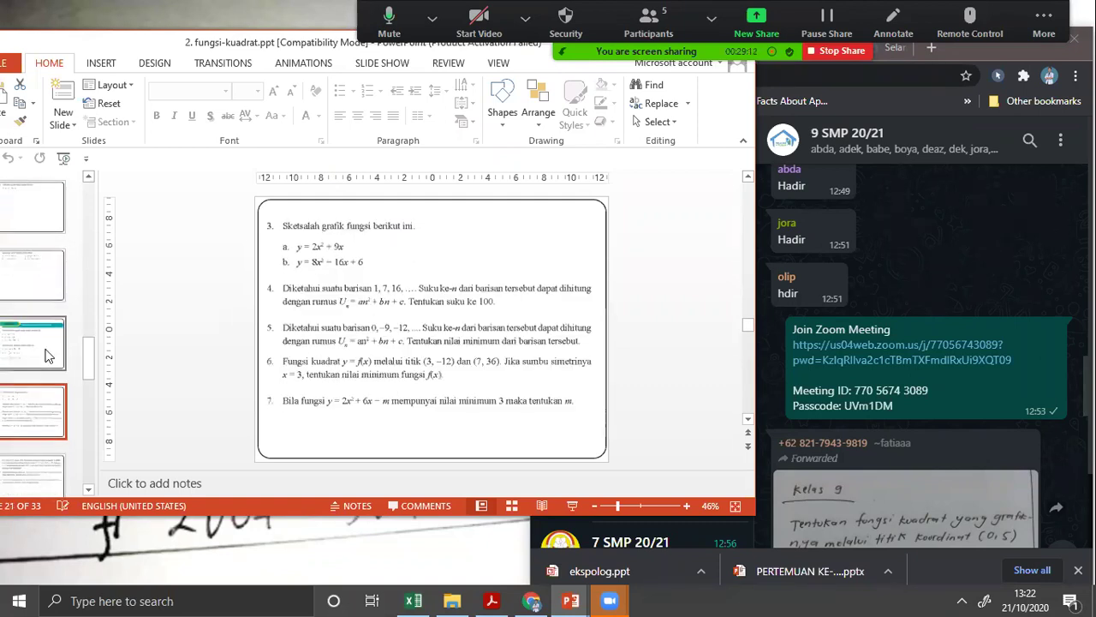
{"action": "key", "text": "Up"}
{"action": "key", "text": "Up"}
{"action": "key", "text": "Up"}
{"action": "key", "text": "Up"}
{"action": "key", "text": "Up"}
{"action": "key", "text": "Up"}
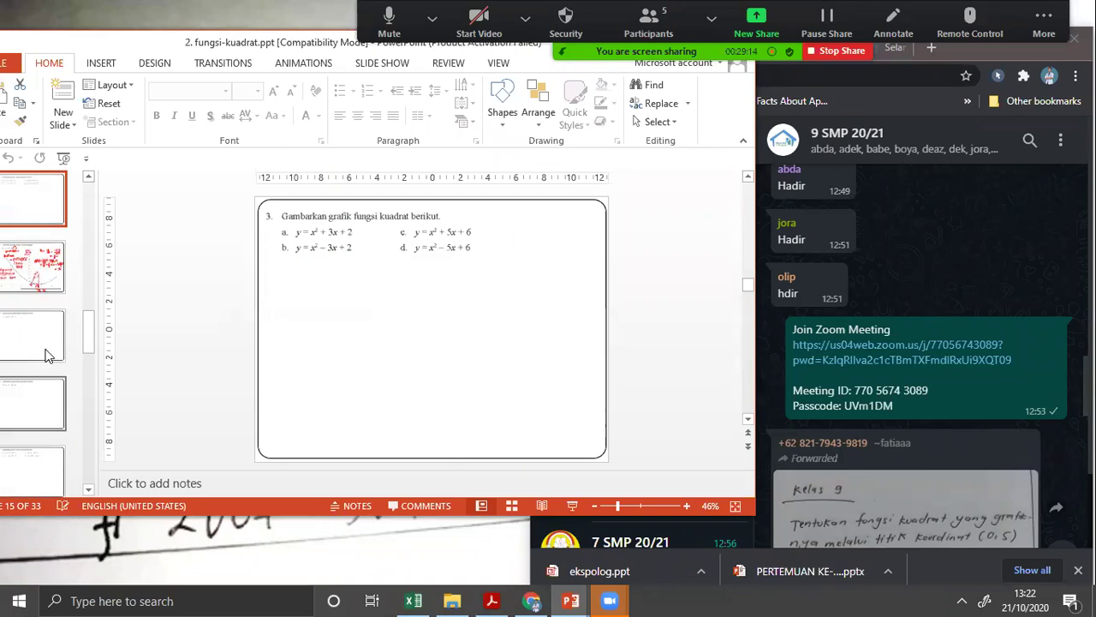
{"action": "key", "text": "Down"}
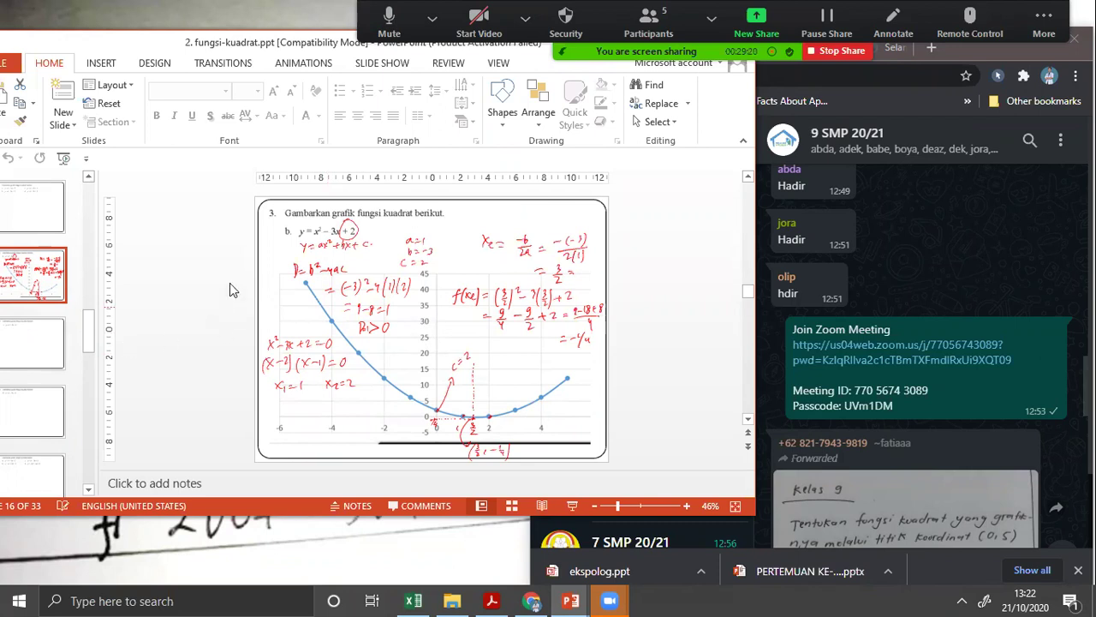
{"action": "left_click", "coordinate": [42, 336]}
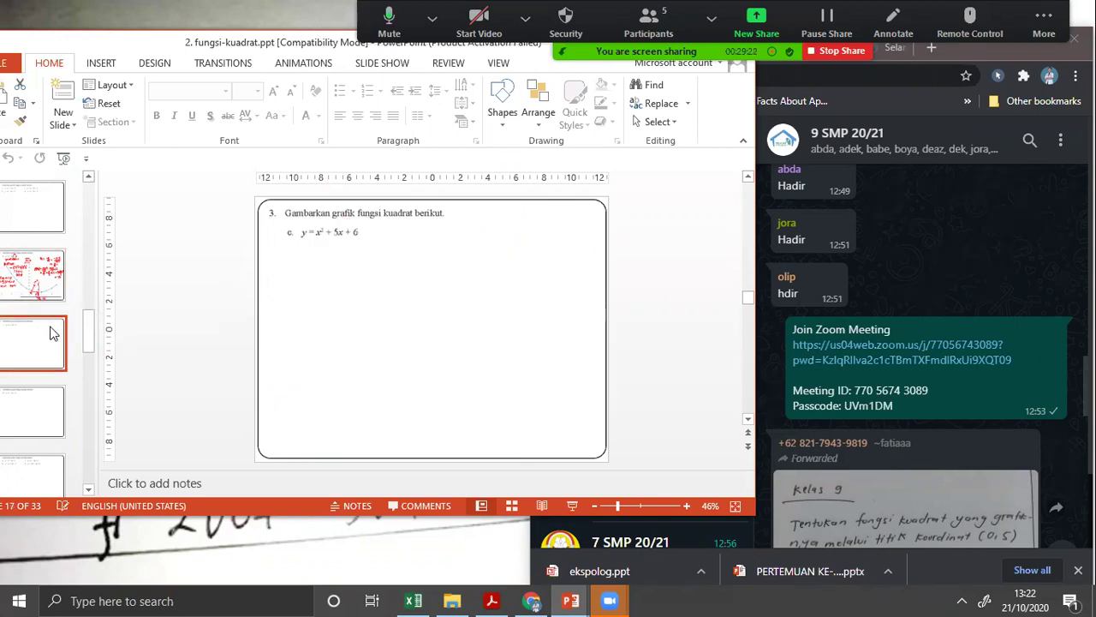
{"action": "left_click", "coordinate": [572, 503]}
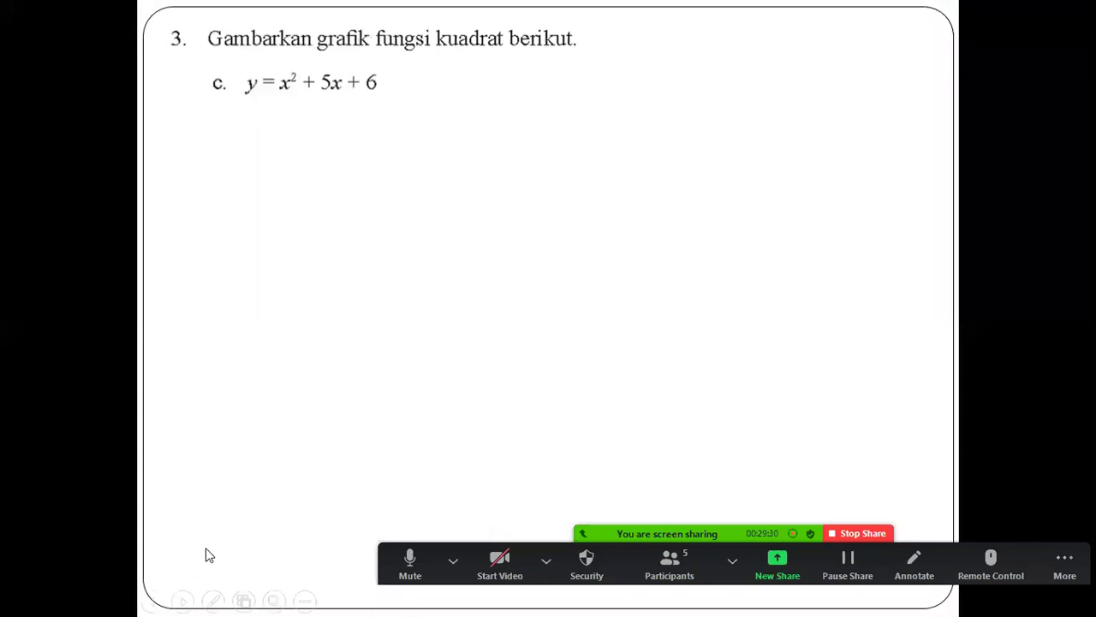
Switch the slide-show pointer to the pen on the y = x² + 5x + 6 slide.
{"action": "left_click", "coordinate": [182, 600]}
{"action": "left_click", "coordinate": [213, 599]}
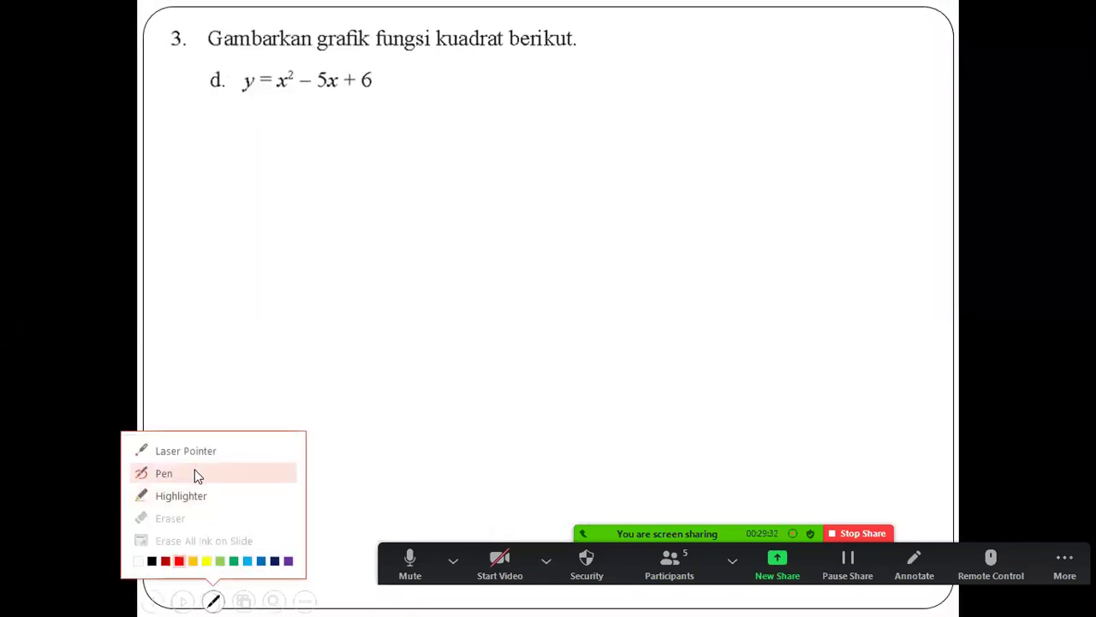
{"action": "left_click", "coordinate": [228, 473]}
{"action": "key", "text": "Left"}
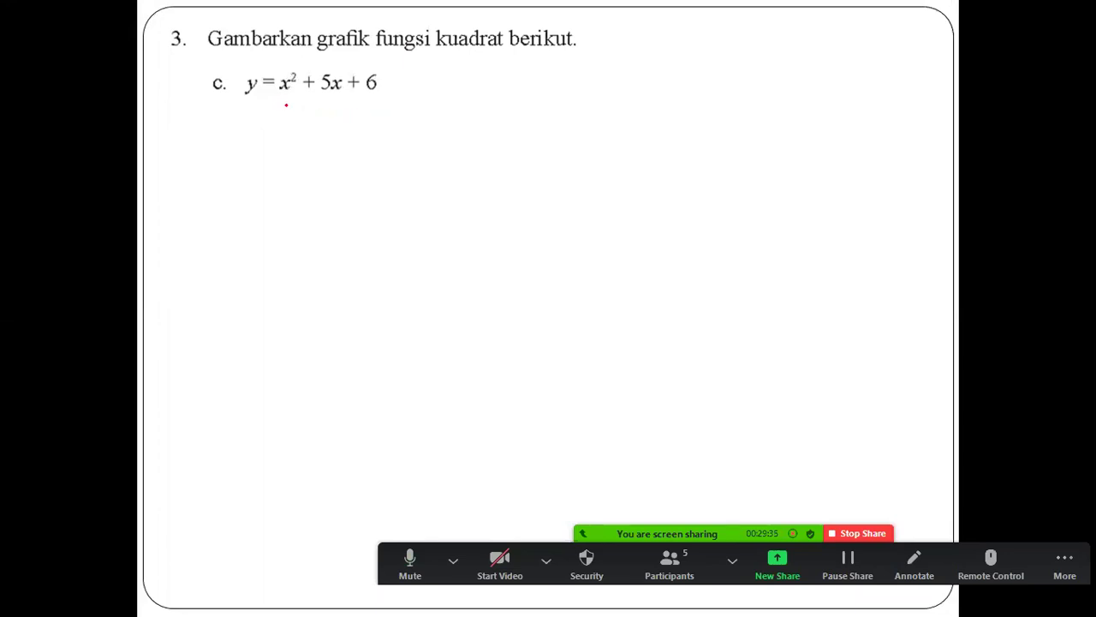
Draw an arrow to 'xe =' and write the general form y = ax² + bx + c above the equation.
{"action": "mouse_move", "coordinate": [265, 106]}
{"action": "left_mouse_down"}
{"action": "mouse_move", "coordinate": [284, 138]}
{"action": "mouse_move", "coordinate": [319, 140]}
{"action": "left_mouse_up"}
{"action": "mouse_move", "coordinate": [318, 125]}
{"action": "left_mouse_down"}
{"action": "mouse_move", "coordinate": [306, 140]}
{"action": "mouse_move", "coordinate": [325, 144]}
{"action": "left_mouse_up"}
{"action": "left_click_drag", "start_coordinate": [333, 135], "coordinate": [343, 135]}
{"action": "left_click_drag", "start_coordinate": [334, 140], "coordinate": [342, 139]}
{"action": "left_click_drag", "start_coordinate": [283, 60], "coordinate": [310, 56]}
{"action": "left_click_drag", "start_coordinate": [312, 62], "coordinate": [317, 69]}
{"action": "left_click_drag", "start_coordinate": [327, 53], "coordinate": [336, 65]}
{"action": "left_click_drag", "start_coordinate": [337, 56], "coordinate": [365, 63]}
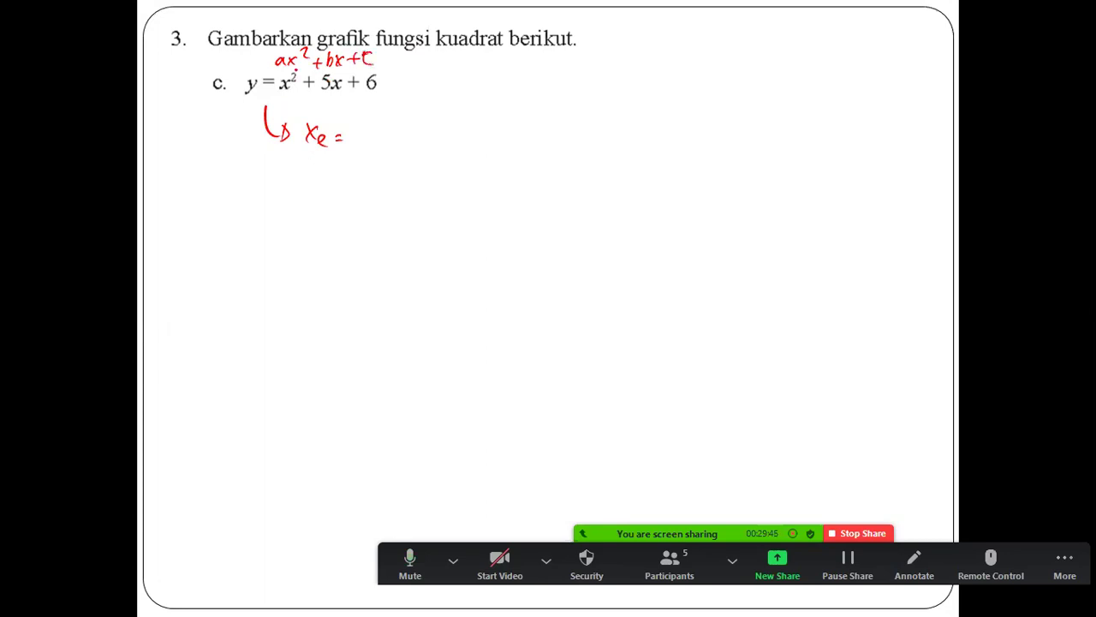
{"action": "mouse_move", "coordinate": [268, 65]}
{"action": "left_mouse_down"}
{"action": "mouse_move", "coordinate": [280, 64]}
{"action": "mouse_move", "coordinate": [248, 64]}
{"action": "mouse_move", "coordinate": [245, 76]}
{"action": "left_mouse_up"}
Write the vertex formula xe = −b/2a = −5/1 = −5 in red ink.
{"action": "left_click_drag", "start_coordinate": [362, 131], "coordinate": [376, 130]}
{"action": "mouse_move", "coordinate": [385, 118]}
{"action": "left_mouse_down"}
{"action": "mouse_move", "coordinate": [393, 143]}
{"action": "mouse_move", "coordinate": [382, 164]}
{"action": "left_mouse_up"}
{"action": "mouse_move", "coordinate": [391, 155]}
{"action": "left_mouse_down"}
{"action": "mouse_move", "coordinate": [395, 173]}
{"action": "mouse_move", "coordinate": [429, 142]}
{"action": "left_mouse_up"}
{"action": "left_click_drag", "start_coordinate": [419, 150], "coordinate": [470, 127]}
{"action": "mouse_move", "coordinate": [480, 120]}
{"action": "left_mouse_down"}
{"action": "mouse_move", "coordinate": [477, 134]}
{"action": "mouse_move", "coordinate": [494, 119]}
{"action": "mouse_move", "coordinate": [502, 140]}
{"action": "left_mouse_up"}
{"action": "mouse_move", "coordinate": [278, 81]}
{"action": "left_mouse_down"}
{"action": "mouse_move", "coordinate": [277, 91]}
{"action": "mouse_move", "coordinate": [280, 77]}
{"action": "left_mouse_up"}
{"action": "mouse_move", "coordinate": [474, 153]}
{"action": "left_mouse_down"}
{"action": "mouse_move", "coordinate": [473, 167]}
{"action": "mouse_move", "coordinate": [522, 145]}
{"action": "left_mouse_up"}
{"action": "left_click_drag", "start_coordinate": [527, 142], "coordinate": [546, 149]}
{"action": "left_click_drag", "start_coordinate": [554, 131], "coordinate": [565, 130]}
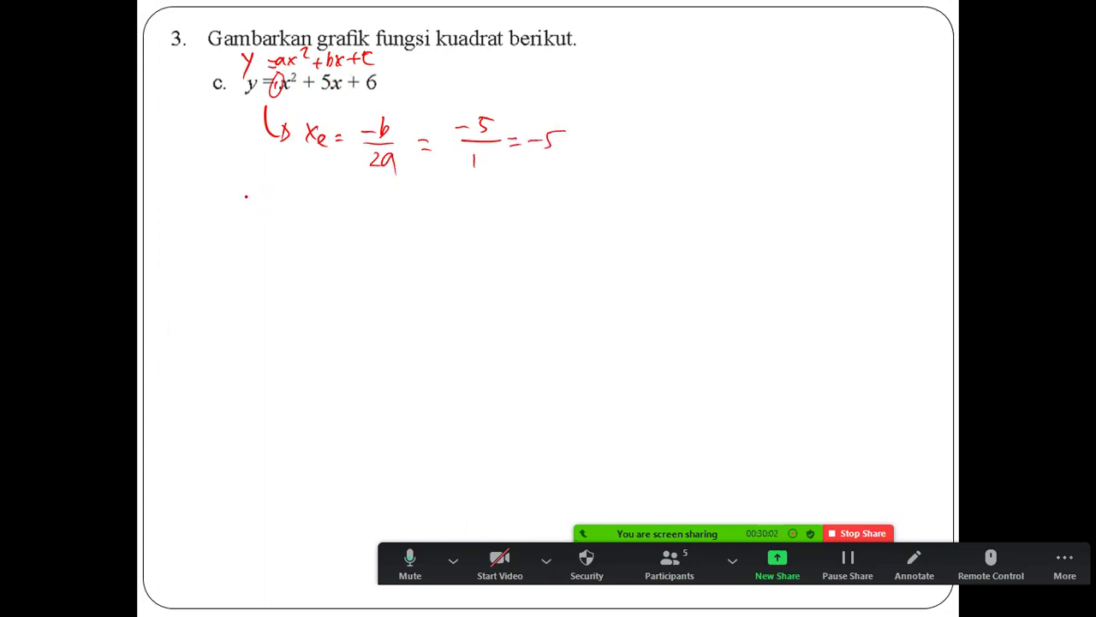
Write the substitution f(−5) = (−5)² + 5(−5) + 6 on a new line.
{"action": "mouse_move", "coordinate": [247, 197]}
{"action": "left_mouse_down"}
{"action": "mouse_move", "coordinate": [227, 237]}
{"action": "mouse_move", "coordinate": [245, 208]}
{"action": "mouse_move", "coordinate": [258, 220]}
{"action": "mouse_move", "coordinate": [287, 196]}
{"action": "left_mouse_up"}
{"action": "left_click_drag", "start_coordinate": [291, 185], "coordinate": [292, 218]}
{"action": "left_click_drag", "start_coordinate": [304, 203], "coordinate": [317, 201]}
{"action": "left_click_drag", "start_coordinate": [305, 209], "coordinate": [357, 207]}
{"action": "mouse_move", "coordinate": [362, 201]}
{"action": "left_mouse_down"}
{"action": "mouse_move", "coordinate": [364, 217]}
{"action": "mouse_move", "coordinate": [338, 219]}
{"action": "left_mouse_up"}
{"action": "left_click_drag", "start_coordinate": [366, 201], "coordinate": [373, 198]}
{"action": "left_click_drag", "start_coordinate": [372, 193], "coordinate": [376, 221]}
{"action": "left_click_drag", "start_coordinate": [391, 192], "coordinate": [417, 210]}
{"action": "left_click_drag", "start_coordinate": [409, 203], "coordinate": [410, 219]}
{"action": "left_click_drag", "start_coordinate": [435, 206], "coordinate": [433, 218]}
{"action": "mouse_move", "coordinate": [437, 203]}
{"action": "left_mouse_down"}
{"action": "mouse_move", "coordinate": [451, 202]}
{"action": "mouse_move", "coordinate": [454, 225]}
{"action": "left_mouse_up"}
{"action": "left_click_drag", "start_coordinate": [460, 211], "coordinate": [477, 219]}
{"action": "left_click_drag", "start_coordinate": [484, 190], "coordinate": [486, 226]}
{"action": "mouse_move", "coordinate": [501, 205]}
{"action": "left_mouse_down"}
{"action": "mouse_move", "coordinate": [516, 205]}
{"action": "mouse_move", "coordinate": [510, 215]}
{"action": "left_mouse_up"}
{"action": "left_click_drag", "start_coordinate": [537, 190], "coordinate": [526, 214]}
Simplify to 25 − 25 + 6 = 6 and double-underline the result 6.
{"action": "left_click_drag", "start_coordinate": [300, 267], "coordinate": [320, 267]}
{"action": "left_click_drag", "start_coordinate": [339, 257], "coordinate": [370, 276]}
{"action": "left_click_drag", "start_coordinate": [383, 272], "coordinate": [398, 271]}
{"action": "left_click_drag", "start_coordinate": [406, 264], "coordinate": [420, 276]}
{"action": "left_click_drag", "start_coordinate": [426, 262], "coordinate": [423, 278]}
{"action": "left_click_drag", "start_coordinate": [426, 261], "coordinate": [437, 262]}
{"action": "left_click_drag", "start_coordinate": [441, 269], "coordinate": [456, 268]}
{"action": "mouse_move", "coordinate": [448, 261]}
{"action": "left_mouse_down"}
{"action": "mouse_move", "coordinate": [449, 276]}
{"action": "mouse_move", "coordinate": [471, 275]}
{"action": "left_mouse_up"}
{"action": "left_click_drag", "start_coordinate": [492, 264], "coordinate": [507, 264]}
{"action": "left_click_drag", "start_coordinate": [491, 272], "coordinate": [510, 272]}
{"action": "left_click_drag", "start_coordinate": [531, 249], "coordinate": [531, 274]}
{"action": "left_click_drag", "start_coordinate": [522, 289], "coordinate": [538, 287]}
{"action": "left_click_drag", "start_coordinate": [518, 296], "coordinate": [536, 293]}
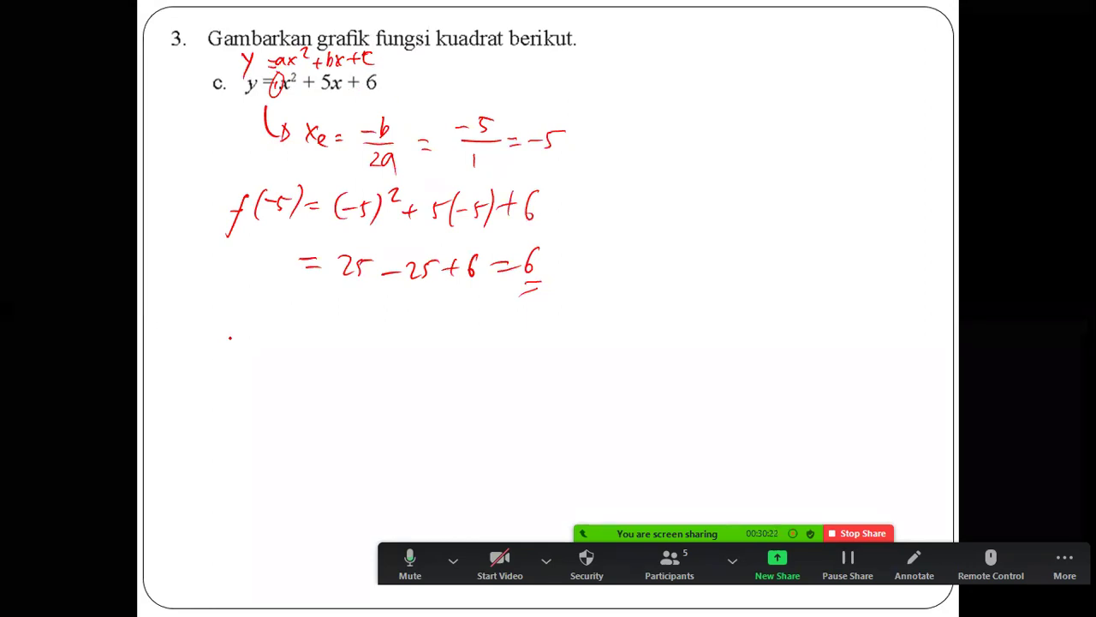
Draw an arrow right from the equation labelled 'tipot sb X:' for the axis intercepts.
{"action": "left_click_drag", "start_coordinate": [403, 83], "coordinate": [630, 87]}
{"action": "mouse_move", "coordinate": [625, 73]}
{"action": "left_mouse_down"}
{"action": "mouse_move", "coordinate": [638, 72]}
{"action": "mouse_move", "coordinate": [639, 86]}
{"action": "left_mouse_up"}
{"action": "left_click_drag", "start_coordinate": [642, 75], "coordinate": [653, 76]}
{"action": "left_click_drag", "start_coordinate": [664, 60], "coordinate": [662, 84]}
{"action": "left_click_drag", "start_coordinate": [658, 73], "coordinate": [682, 86]}
{"action": "left_click_drag", "start_coordinate": [712, 57], "coordinate": [709, 87]}
Write the intercept equation x² + 5x + 6 = 0 after the arrow label.
{"action": "left_click", "coordinate": [732, 71]}
{"action": "left_click", "coordinate": [732, 79]}
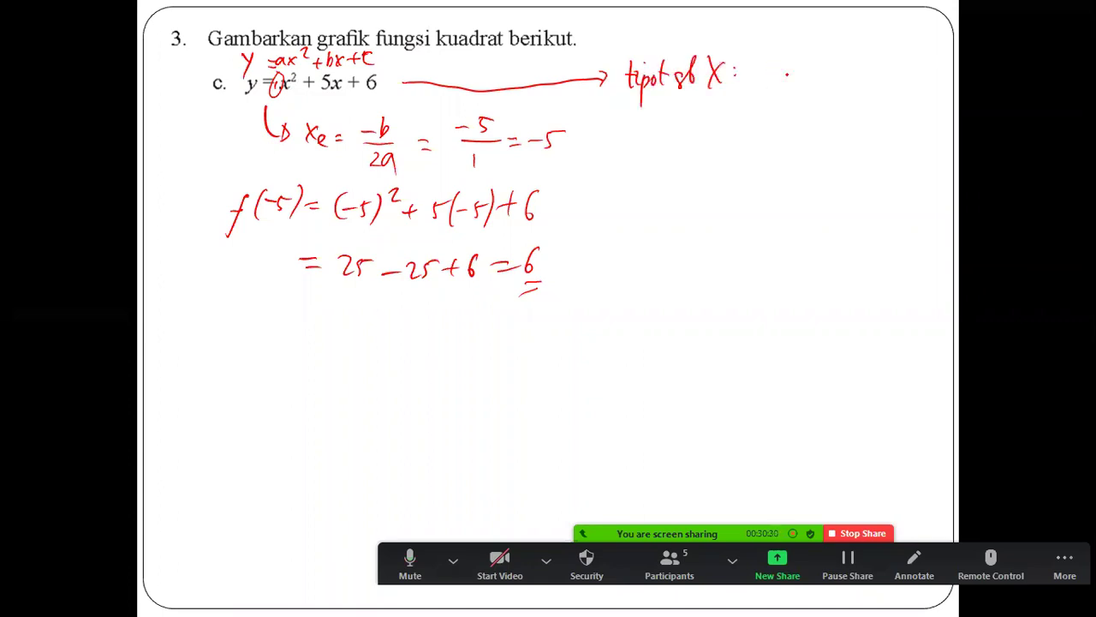
{"action": "left_click_drag", "start_coordinate": [773, 69], "coordinate": [788, 89]}
{"action": "left_click_drag", "start_coordinate": [788, 69], "coordinate": [772, 89]}
{"action": "left_click_drag", "start_coordinate": [792, 57], "coordinate": [816, 77]}
{"action": "left_click_drag", "start_coordinate": [809, 71], "coordinate": [808, 87]}
{"action": "left_click_drag", "start_coordinate": [824, 69], "coordinate": [822, 84]}
{"action": "mouse_move", "coordinate": [823, 68]}
{"action": "left_mouse_down"}
{"action": "mouse_move", "coordinate": [839, 67]}
{"action": "mouse_move", "coordinate": [848, 87]}
{"action": "left_mouse_up"}
{"action": "left_click_drag", "start_coordinate": [849, 69], "coordinate": [837, 86]}
{"action": "mouse_move", "coordinate": [854, 77]}
{"action": "left_mouse_down"}
{"action": "mouse_move", "coordinate": [873, 75]}
{"action": "mouse_move", "coordinate": [864, 86]}
{"action": "left_mouse_up"}
{"action": "left_click_drag", "start_coordinate": [886, 66], "coordinate": [882, 89]}
{"action": "left_click_drag", "start_coordinate": [895, 76], "coordinate": [906, 75]}
{"action": "left_click_drag", "start_coordinate": [894, 83], "coordinate": [920, 75]}
{"action": "left_click_drag", "start_coordinate": [767, 114], "coordinate": [782, 131]}
{"action": "left_click", "coordinate": [799, 123]}
{"action": "mouse_move", "coordinate": [785, 112]}
{"action": "left_mouse_down"}
{"action": "mouse_move", "coordinate": [767, 132]}
{"action": "mouse_move", "coordinate": [795, 111]}
{"action": "left_mouse_up"}
Split the middle term into x² + 3x + 2x + 6 = 0, bracketing x² + 3x.
{"action": "left_click_drag", "start_coordinate": [799, 124], "coordinate": [815, 124]}
{"action": "left_click_drag", "start_coordinate": [807, 115], "coordinate": [806, 133]}
{"action": "mouse_move", "coordinate": [820, 115]}
{"action": "left_mouse_down"}
{"action": "mouse_move", "coordinate": [827, 131]}
{"action": "mouse_move", "coordinate": [844, 128]}
{"action": "left_mouse_up"}
{"action": "mouse_move", "coordinate": [845, 114]}
{"action": "left_mouse_down"}
{"action": "mouse_move", "coordinate": [831, 128]}
{"action": "mouse_move", "coordinate": [855, 123]}
{"action": "left_mouse_up"}
{"action": "left_click_drag", "start_coordinate": [850, 116], "coordinate": [850, 129]}
{"action": "left_click_drag", "start_coordinate": [858, 118], "coordinate": [866, 128]}
{"action": "left_click_drag", "start_coordinate": [867, 119], "coordinate": [877, 128]}
{"action": "mouse_move", "coordinate": [877, 119]}
{"action": "left_mouse_down"}
{"action": "mouse_move", "coordinate": [868, 128]}
{"action": "mouse_move", "coordinate": [890, 125]}
{"action": "left_mouse_up"}
{"action": "left_click_drag", "start_coordinate": [883, 120], "coordinate": [884, 131]}
{"action": "left_click_drag", "start_coordinate": [900, 116], "coordinate": [895, 126]}
{"action": "left_click_drag", "start_coordinate": [911, 125], "coordinate": [921, 131]}
{"action": "left_click_drag", "start_coordinate": [939, 121], "coordinate": [938, 123]}
{"action": "left_click_drag", "start_coordinate": [768, 104], "coordinate": [765, 138]}
{"action": "left_click_drag", "start_coordinate": [843, 104], "coordinate": [847, 140]}
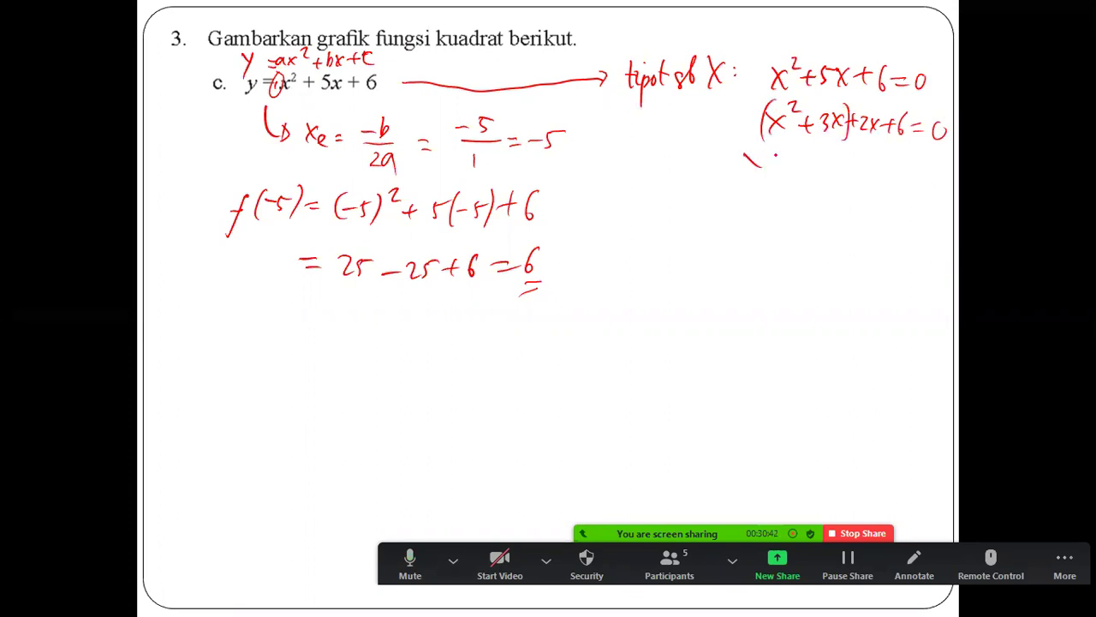
Write the grouped factoring x(x + 3) + 2(x + 3) = 0.
{"action": "left_click_drag", "start_coordinate": [762, 154], "coordinate": [745, 178]}
{"action": "left_click_drag", "start_coordinate": [772, 149], "coordinate": [773, 183]}
{"action": "left_click_drag", "start_coordinate": [775, 167], "coordinate": [785, 179]}
{"action": "left_click_drag", "start_coordinate": [784, 167], "coordinate": [775, 180]}
{"action": "left_click_drag", "start_coordinate": [790, 172], "coordinate": [795, 179]}
{"action": "mouse_move", "coordinate": [810, 161]}
{"action": "left_mouse_down"}
{"action": "mouse_move", "coordinate": [810, 178]}
{"action": "mouse_move", "coordinate": [826, 179]}
{"action": "left_mouse_up"}
{"action": "left_click_drag", "start_coordinate": [835, 171], "coordinate": [846, 171]}
{"action": "left_click_drag", "start_coordinate": [841, 162], "coordinate": [840, 178]}
{"action": "left_click_drag", "start_coordinate": [851, 164], "coordinate": [875, 182]}
{"action": "left_click_drag", "start_coordinate": [886, 164], "coordinate": [898, 177]}
{"action": "mouse_move", "coordinate": [898, 164]}
{"action": "left_mouse_down"}
{"action": "mouse_move", "coordinate": [887, 178]}
{"action": "mouse_move", "coordinate": [904, 179]}
{"action": "left_mouse_up"}
{"action": "left_click_drag", "start_coordinate": [911, 161], "coordinate": [918, 183]}
{"action": "left_click_drag", "start_coordinate": [925, 172], "coordinate": [933, 170]}
{"action": "left_click_drag", "start_coordinate": [924, 178], "coordinate": [934, 177]}
{"action": "left_click_drag", "start_coordinate": [942, 168], "coordinate": [941, 169]}
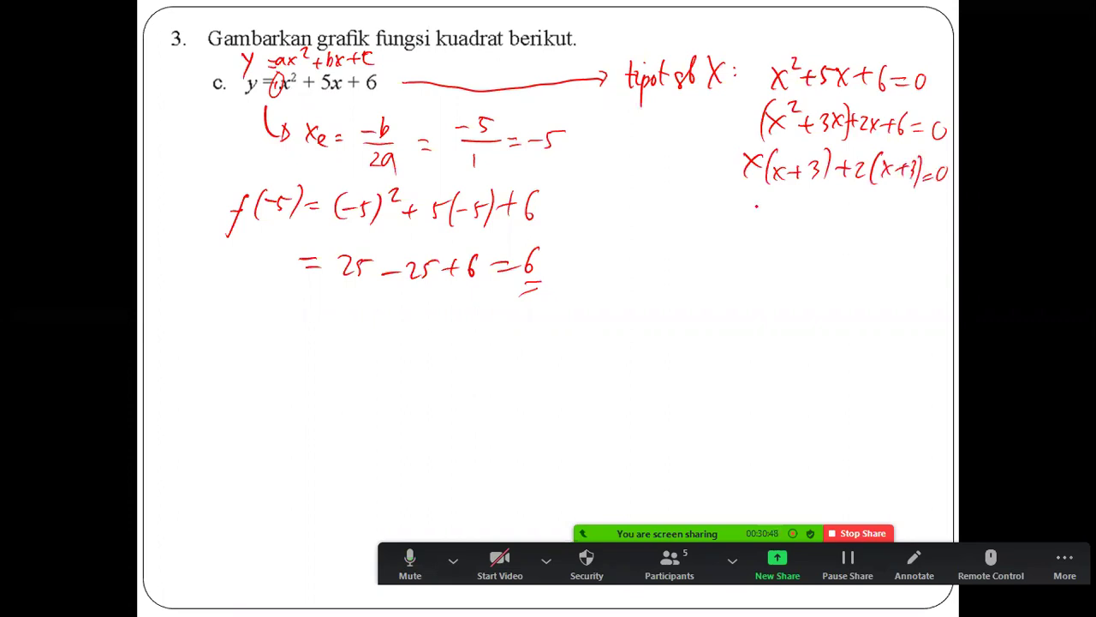
Write the factored form (x + 2)(x + 3) = 0.
{"action": "left_click_drag", "start_coordinate": [759, 210], "coordinate": [776, 226]}
{"action": "mouse_move", "coordinate": [776, 209]}
{"action": "left_mouse_down"}
{"action": "mouse_move", "coordinate": [761, 226]}
{"action": "mouse_move", "coordinate": [802, 221]}
{"action": "left_mouse_up"}
{"action": "left_click_drag", "start_coordinate": [796, 213], "coordinate": [796, 228]}
{"action": "left_click_drag", "start_coordinate": [809, 213], "coordinate": [821, 228]}
{"action": "left_click_drag", "start_coordinate": [757, 200], "coordinate": [754, 229]}
{"action": "mouse_move", "coordinate": [820, 197]}
{"action": "left_mouse_down"}
{"action": "mouse_move", "coordinate": [823, 231]}
{"action": "mouse_move", "coordinate": [835, 233]}
{"action": "left_mouse_up"}
{"action": "left_click_drag", "start_coordinate": [846, 214], "coordinate": [856, 227]}
{"action": "left_click_drag", "start_coordinate": [857, 214], "coordinate": [846, 227]}
{"action": "left_click_drag", "start_coordinate": [866, 224], "coordinate": [873, 232]}
{"action": "left_click_drag", "start_coordinate": [882, 214], "coordinate": [885, 233]}
{"action": "mouse_move", "coordinate": [899, 204]}
{"action": "left_mouse_down"}
{"action": "mouse_move", "coordinate": [905, 240]}
{"action": "mouse_move", "coordinate": [925, 218]}
{"action": "left_mouse_up"}
{"action": "left_click_drag", "start_coordinate": [910, 227], "coordinate": [925, 226]}
{"action": "left_click_drag", "start_coordinate": [938, 216], "coordinate": [937, 218]}
{"action": "mouse_move", "coordinate": [773, 253]}
{"action": "left_mouse_down"}
{"action": "mouse_move", "coordinate": [791, 270]}
{"action": "mouse_move", "coordinate": [773, 274]}
{"action": "mouse_move", "coordinate": [793, 286]}
{"action": "left_mouse_up"}
Write the roots x₁ = −2, x₂ = −3 and correct the vertex xe to −5/2.
{"action": "left_click", "coordinate": [818, 274]}
{"action": "left_click_drag", "start_coordinate": [803, 269], "coordinate": [817, 270]}
{"action": "mouse_move", "coordinate": [832, 260]}
{"action": "left_mouse_down"}
{"action": "mouse_move", "coordinate": [846, 278]}
{"action": "mouse_move", "coordinate": [890, 279]}
{"action": "left_mouse_up"}
{"action": "left_click_drag", "start_coordinate": [894, 268], "coordinate": [900, 281]}
{"action": "left_click_drag", "start_coordinate": [906, 269], "coordinate": [918, 274]}
{"action": "mouse_move", "coordinate": [938, 267]}
{"action": "left_mouse_down"}
{"action": "mouse_move", "coordinate": [949, 262]}
{"action": "mouse_move", "coordinate": [937, 283]}
{"action": "left_mouse_up"}
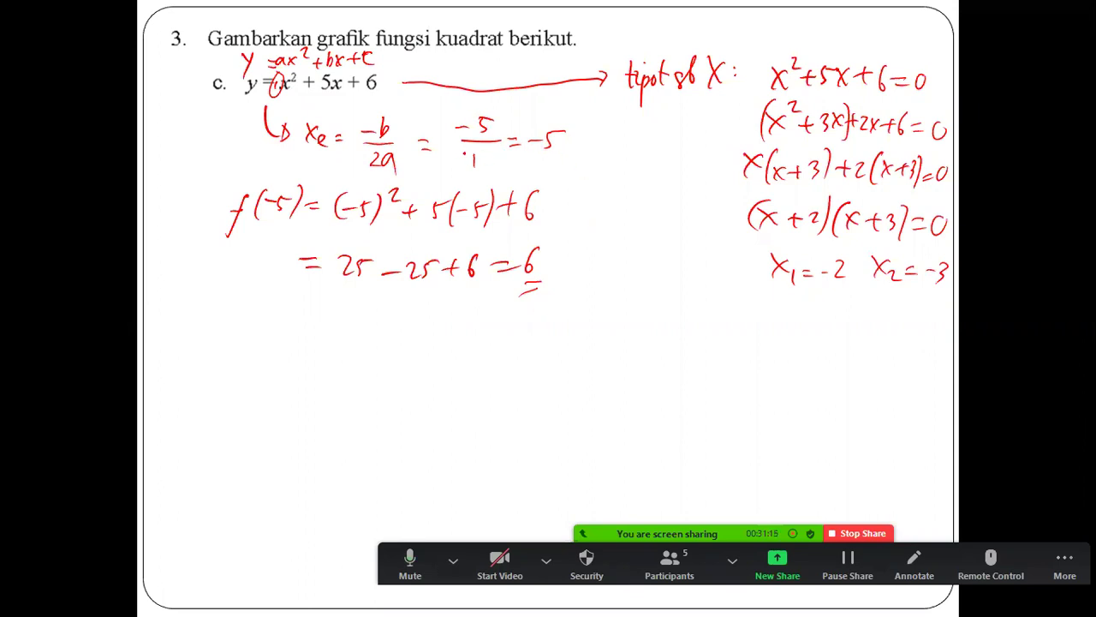
{"action": "mouse_move", "coordinate": [465, 151]}
{"action": "left_mouse_down"}
{"action": "mouse_move", "coordinate": [463, 173]}
{"action": "mouse_move", "coordinate": [483, 174]}
{"action": "mouse_move", "coordinate": [462, 167]}
{"action": "left_mouse_up"}
{"action": "mouse_move", "coordinate": [538, 154]}
{"action": "left_mouse_down"}
{"action": "mouse_move", "coordinate": [566, 153]}
{"action": "mouse_move", "coordinate": [566, 168]}
{"action": "left_mouse_up"}
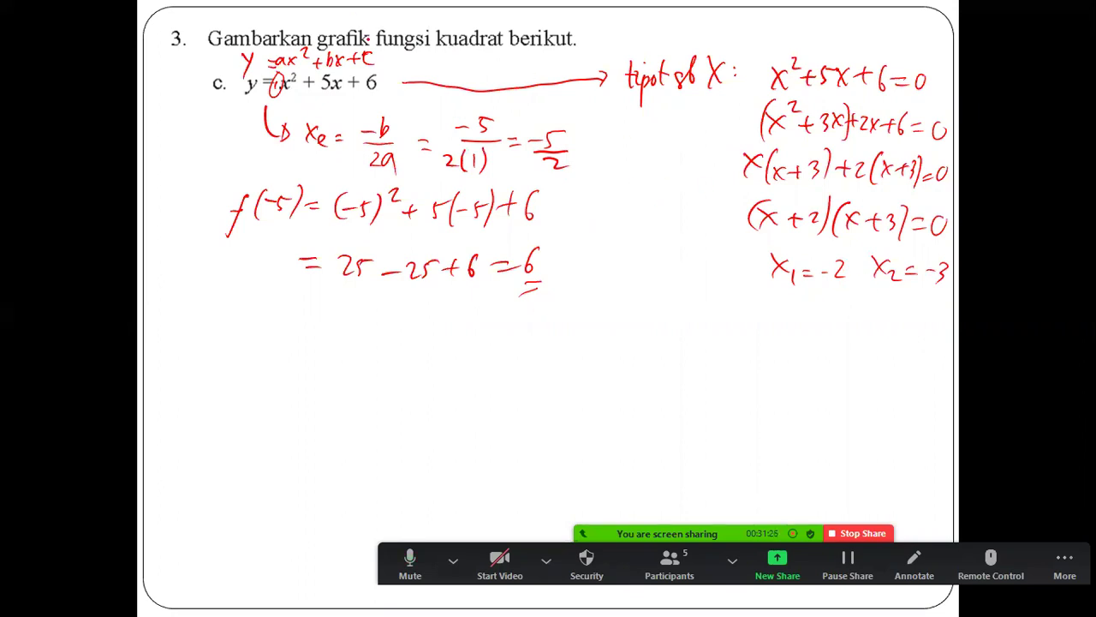
End the slide show keeping the ink, then add a new Sheet3 in Excel.
{"action": "key", "text": "Escape"}
{"action": "key", "text": "Return"}
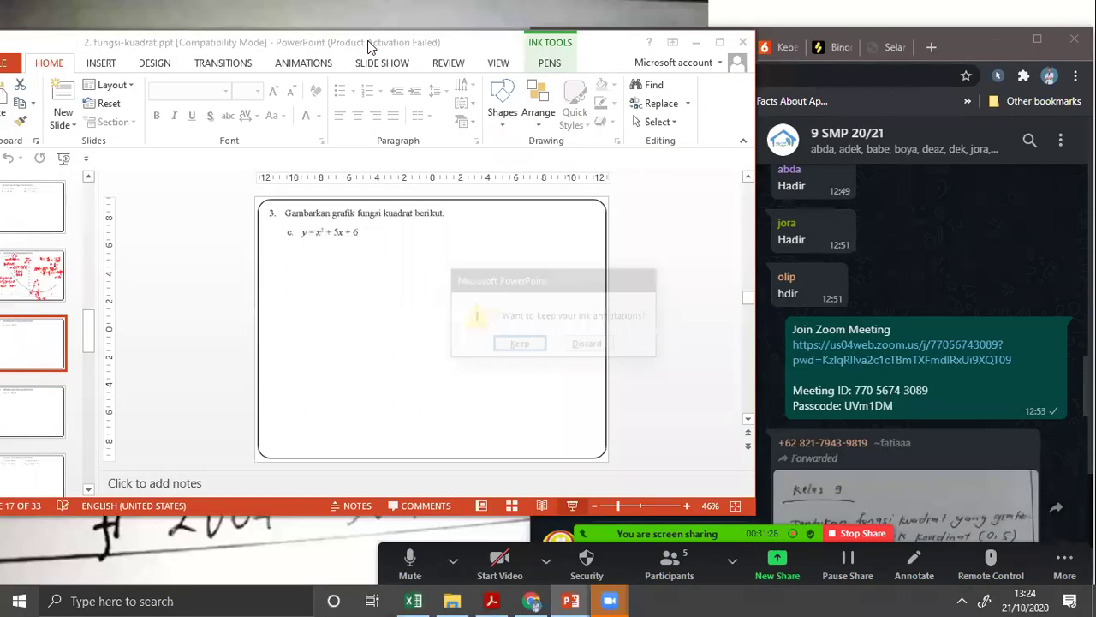
{"action": "left_click", "coordinate": [414, 601]}
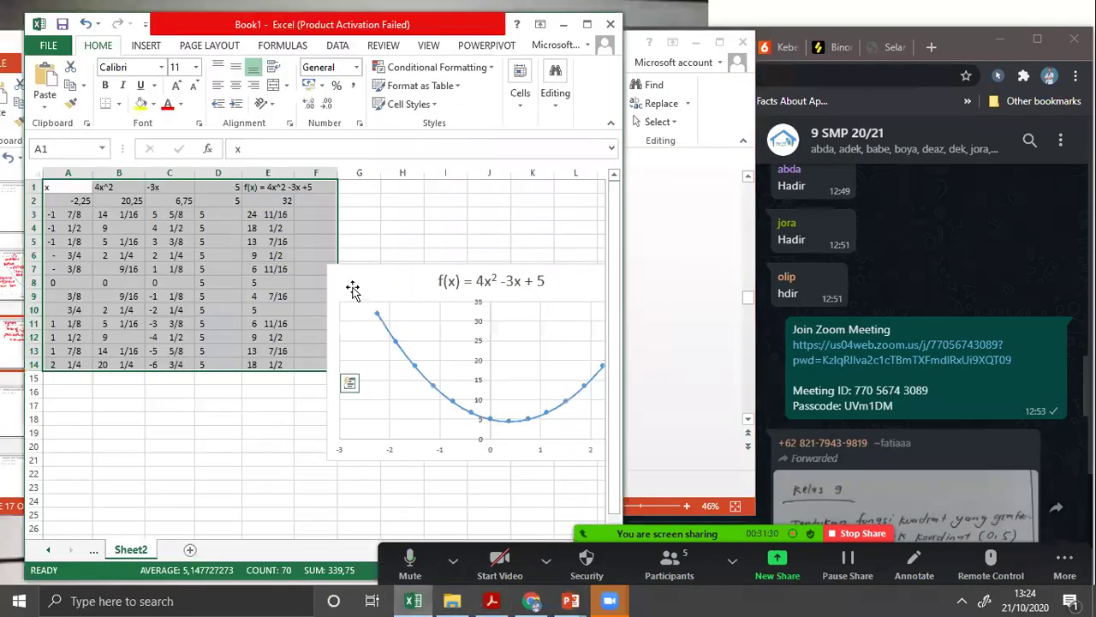
{"action": "left_click", "coordinate": [190, 549]}
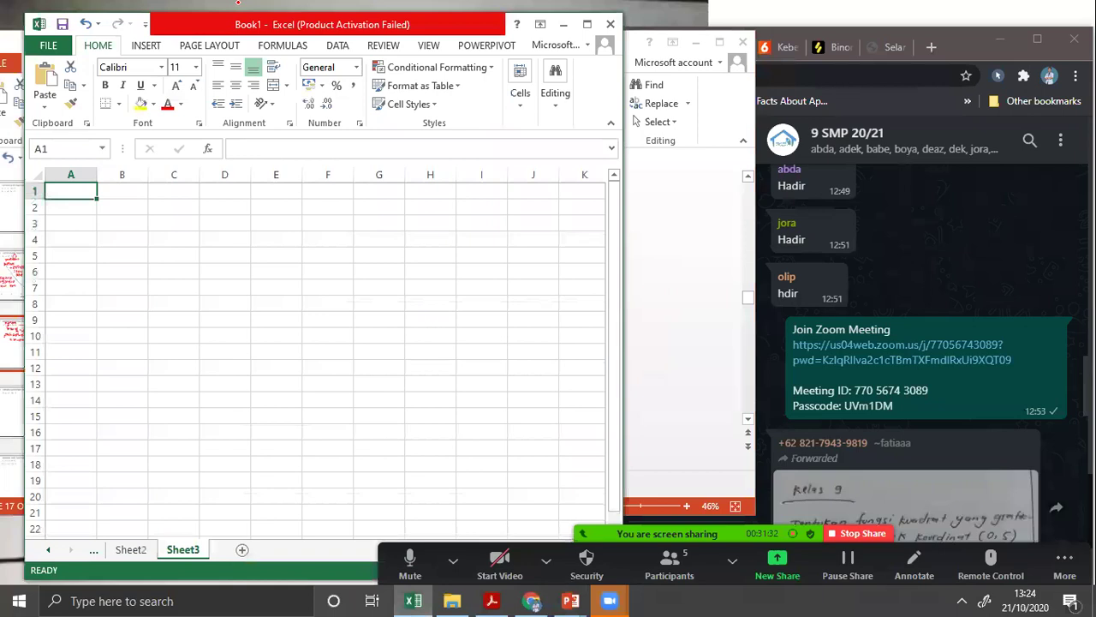
Arrange the Excel and PowerPoint windows side by side on screen.
{"action": "left_click_drag", "start_coordinate": [261, 30], "coordinate": [716, 28]}
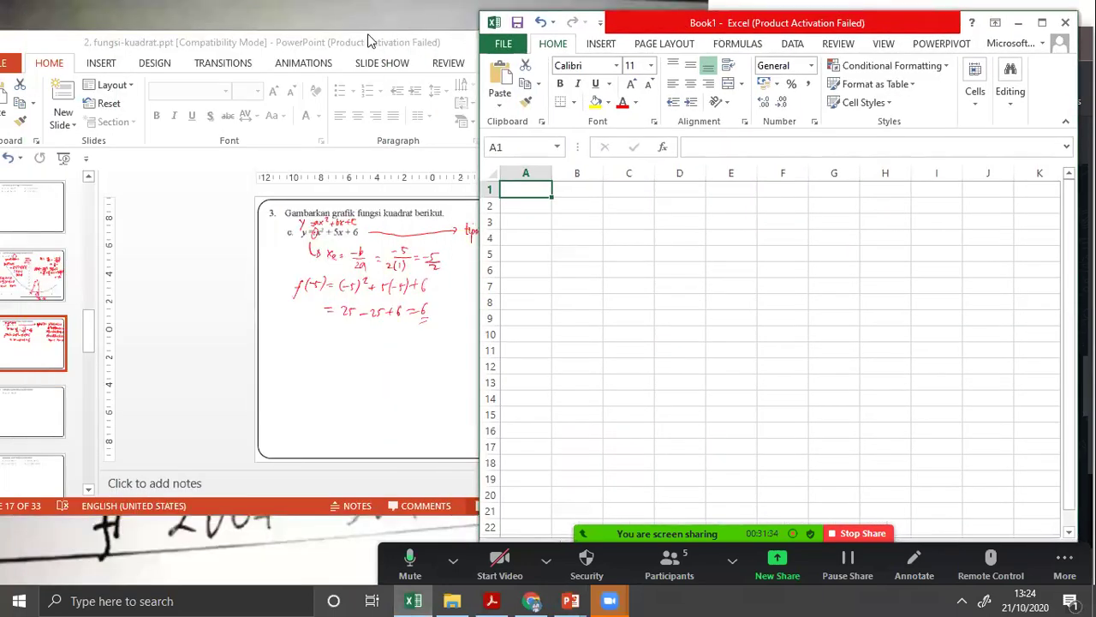
{"action": "left_click", "coordinate": [339, 43]}
{"action": "left_click_drag", "start_coordinate": [338, 43], "coordinate": [58, 27]}
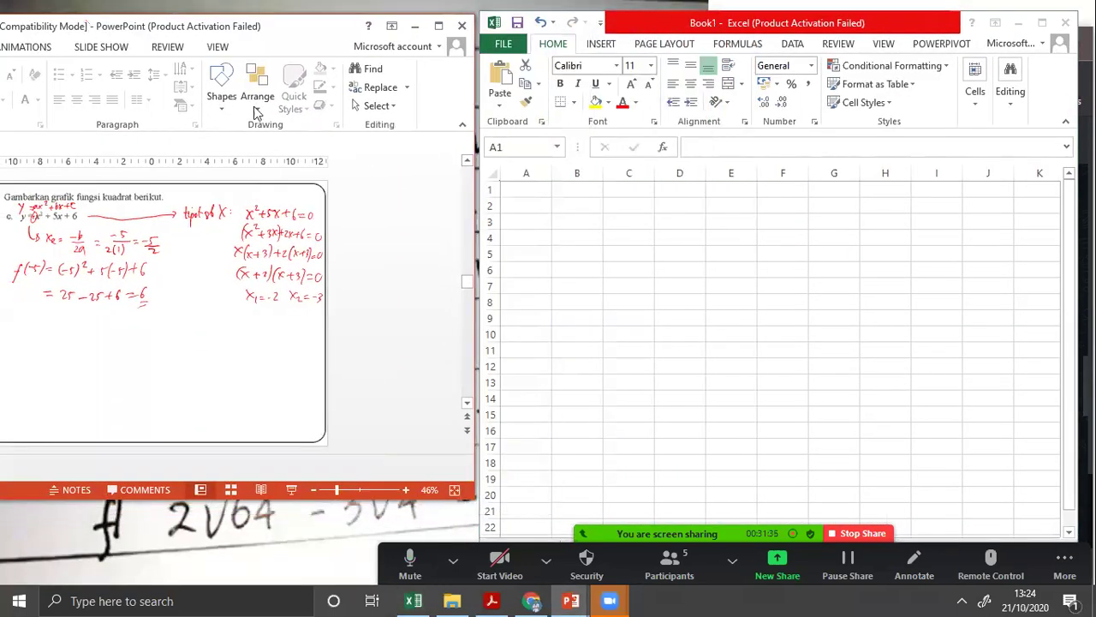
{"action": "left_click", "coordinate": [534, 211]}
{"action": "scroll", "coordinate": [572, 260], "scroll_direction": "up", "scroll_amount": 2}
{"action": "left_click", "coordinate": [356, 408]}
{"action": "scroll", "coordinate": [389, 403], "scroll_direction": "up", "scroll_amount": 1, "text": "ctrl"}
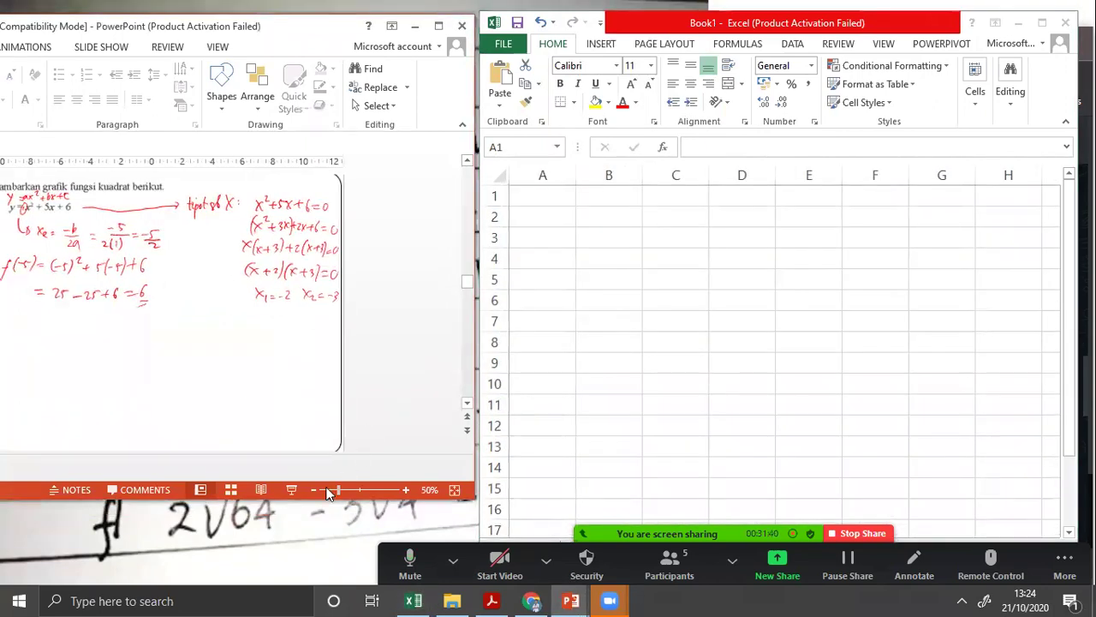
{"action": "left_click_drag", "start_coordinate": [312, 28], "coordinate": [423, 35]}
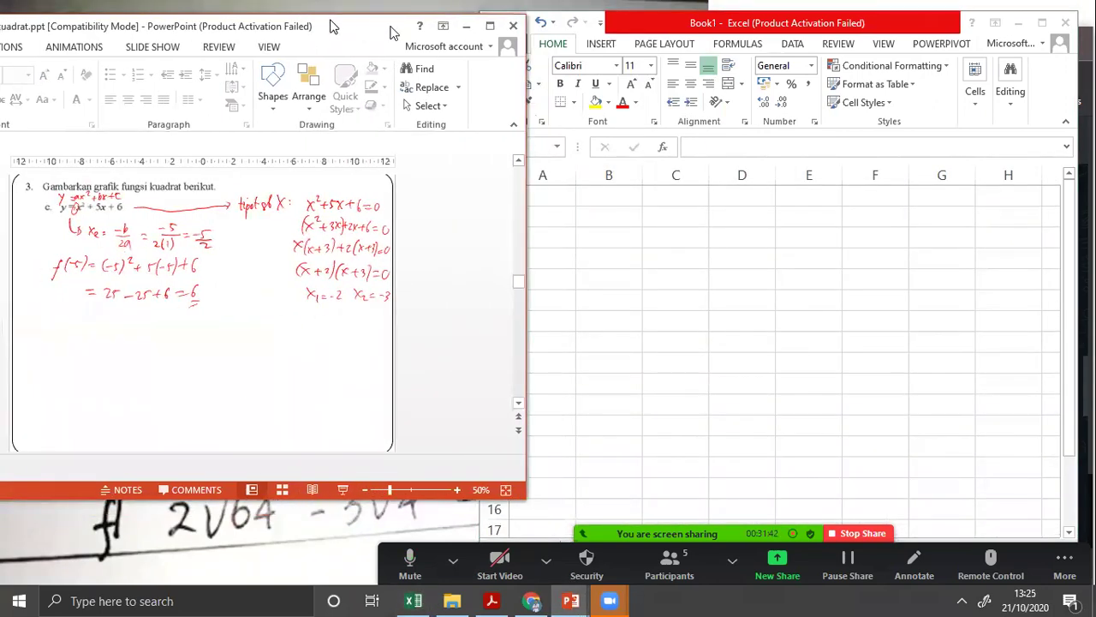
{"action": "left_click_drag", "start_coordinate": [923, 27], "coordinate": [1018, 27]}
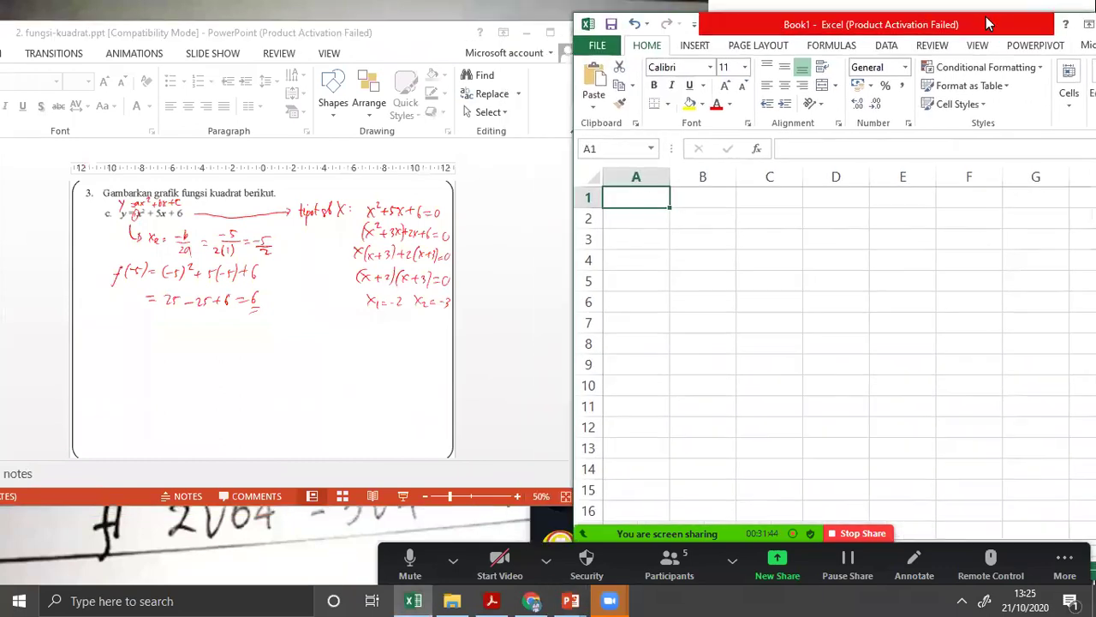
Enter the headers x, x^2, 5x, 6 and 'f(x) = y = x^2 + 5x +6' across A1:E1.
{"action": "left_click", "coordinate": [626, 239]}
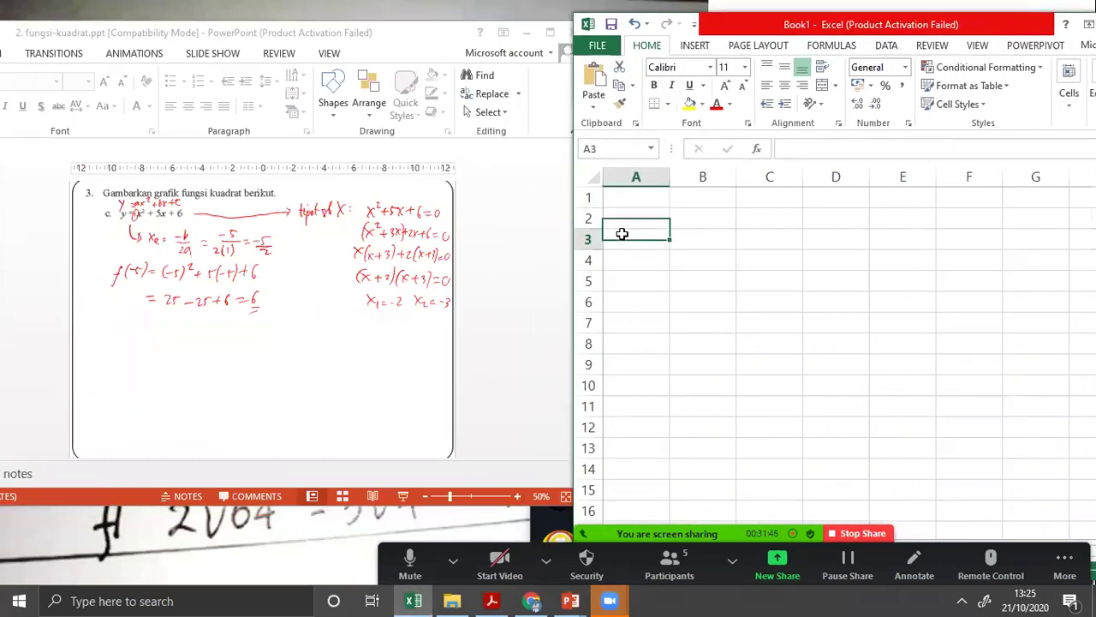
{"action": "left_click", "coordinate": [634, 197]}
{"action": "type", "text": "x"}
{"action": "key", "text": "Tab"}
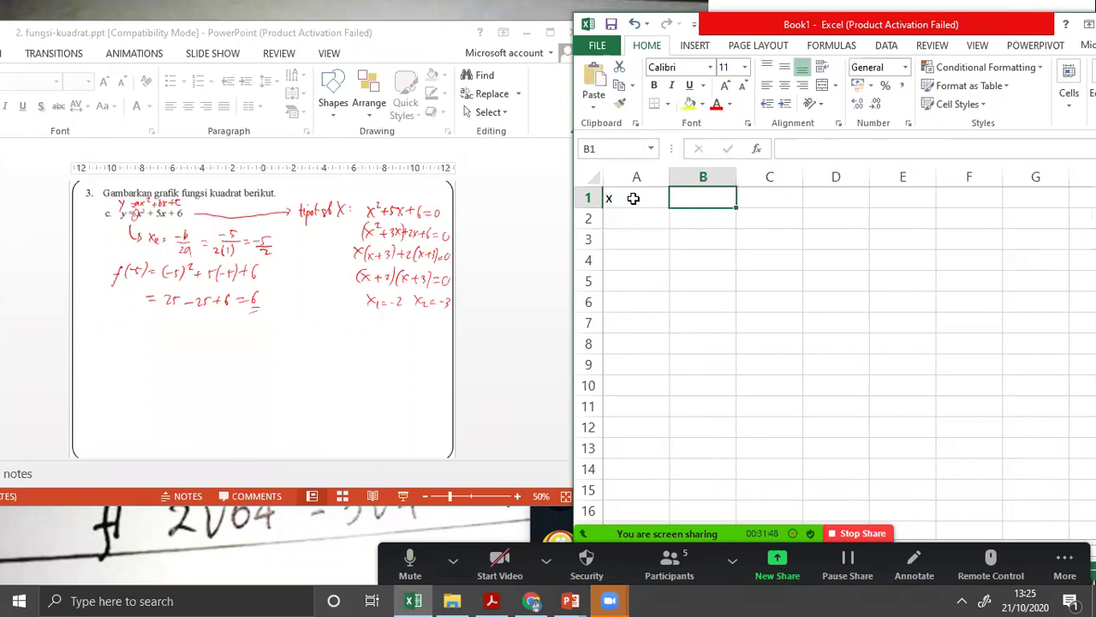
{"action": "type", "text": "x"}
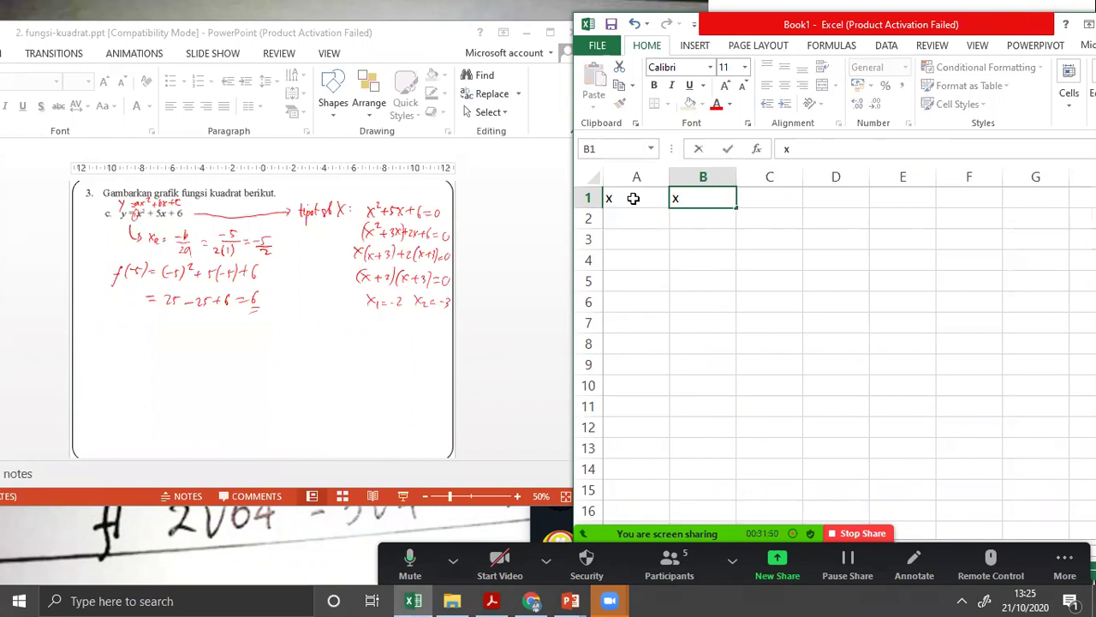
{"action": "type", "text": "^1"}
{"action": "key", "text": "BackSpace"}
{"action": "type", "text": "2"}
{"action": "key", "text": "Tab"}
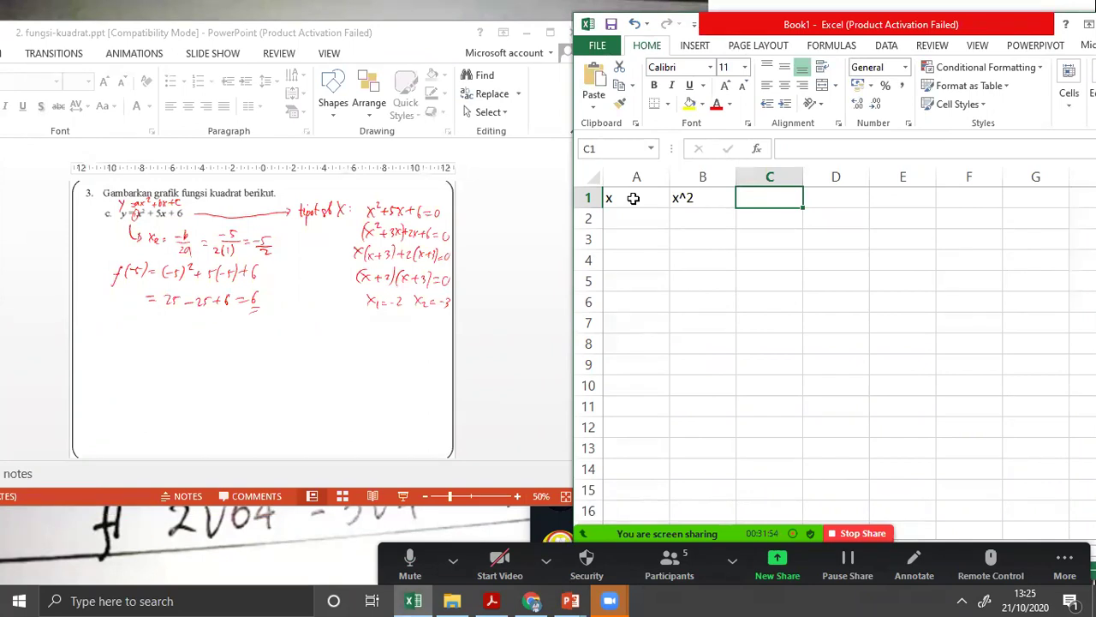
{"action": "type", "text": "5x"}
{"action": "key", "text": "Tab"}
{"action": "type", "text": "6"}
{"action": "key", "text": "Tab"}
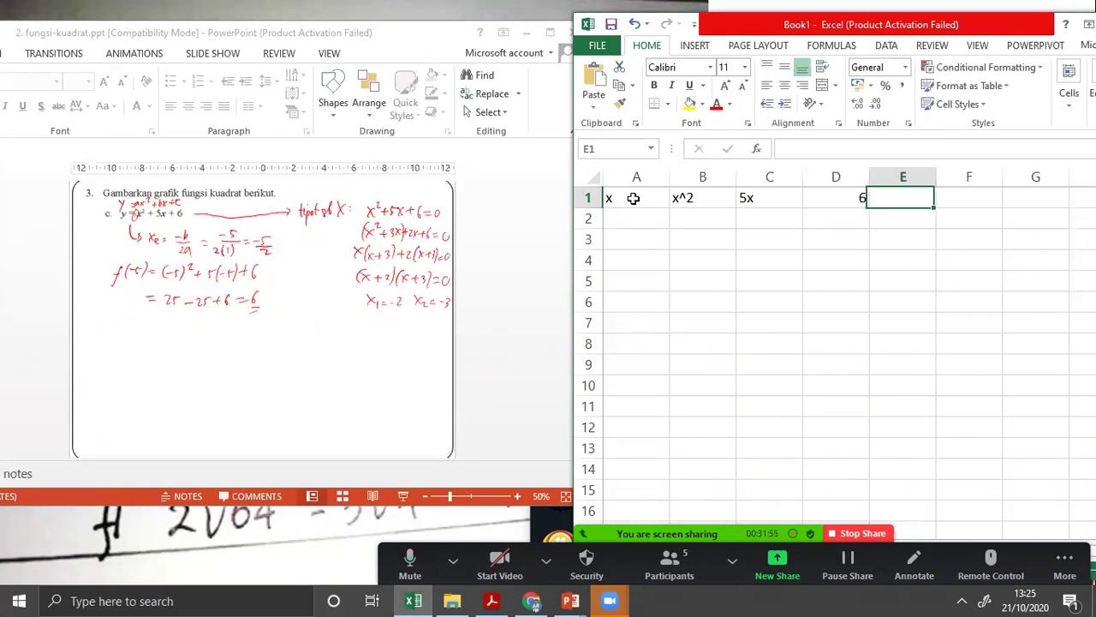
{"action": "type", "text": "f(x) = y = "}
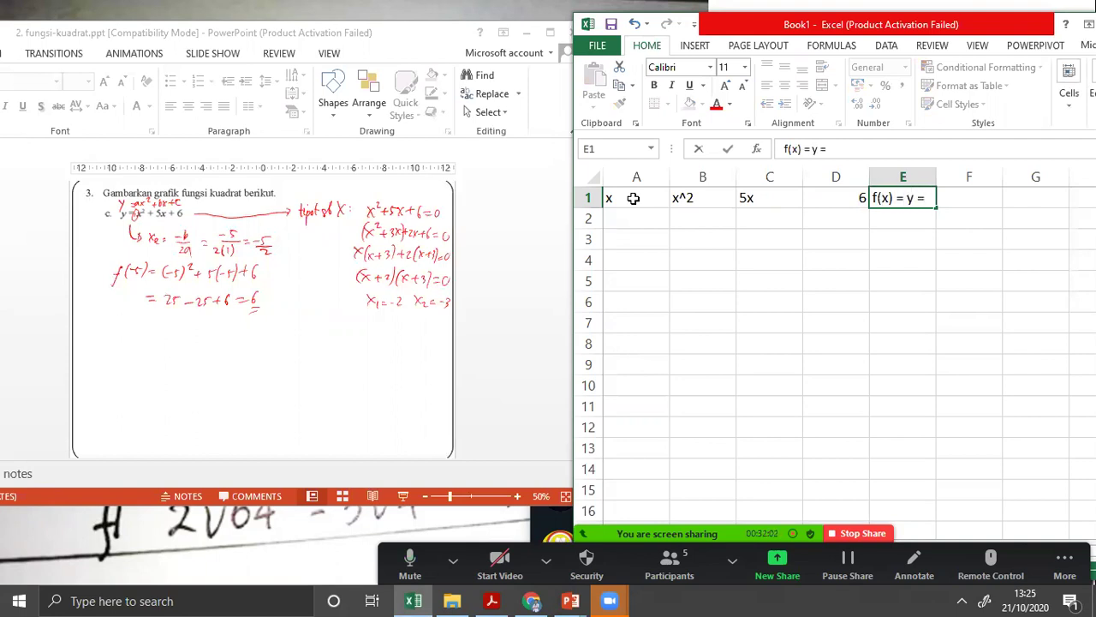
{"action": "type", "text": "x"}
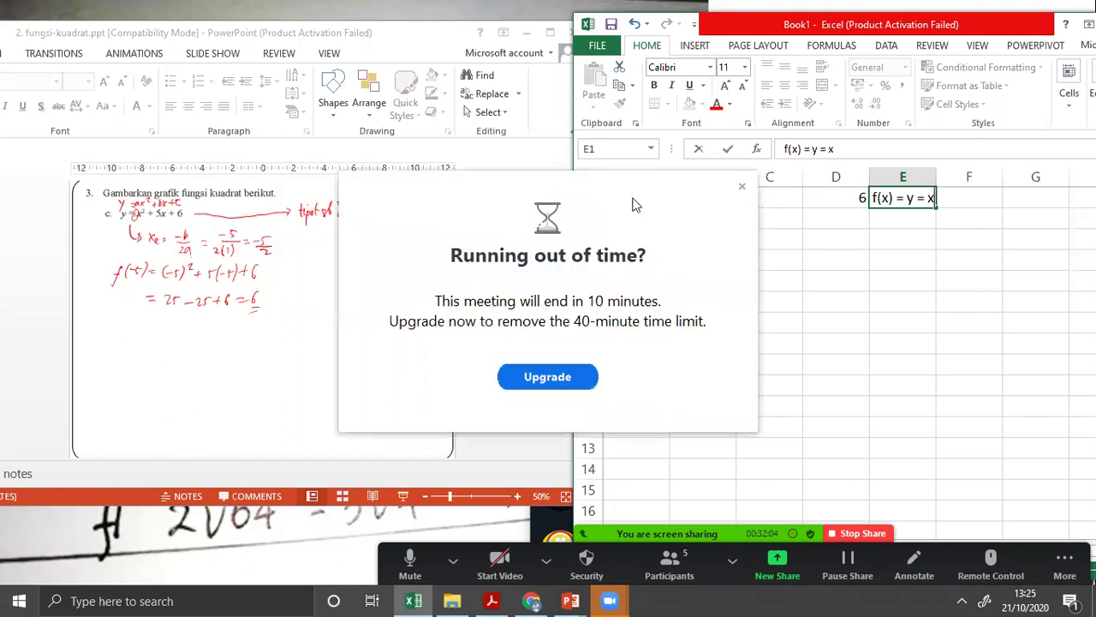
{"action": "left_click", "coordinate": [741, 186]}
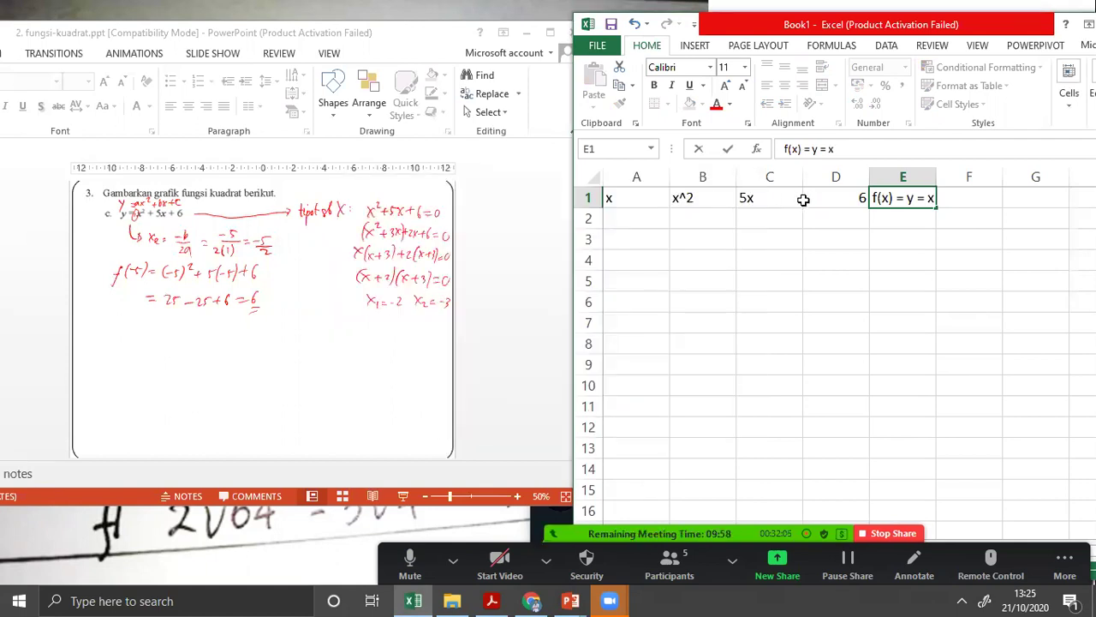
{"action": "type", "text": "^2"}
{"action": "type", "text": " +5"}
{"action": "key", "text": "BackSpace"}
{"action": "type", "text": "5x +6"}
{"action": "key", "text": "Return"}
Enter -3 as the first x value in cell A2.
{"action": "key", "text": "Home"}
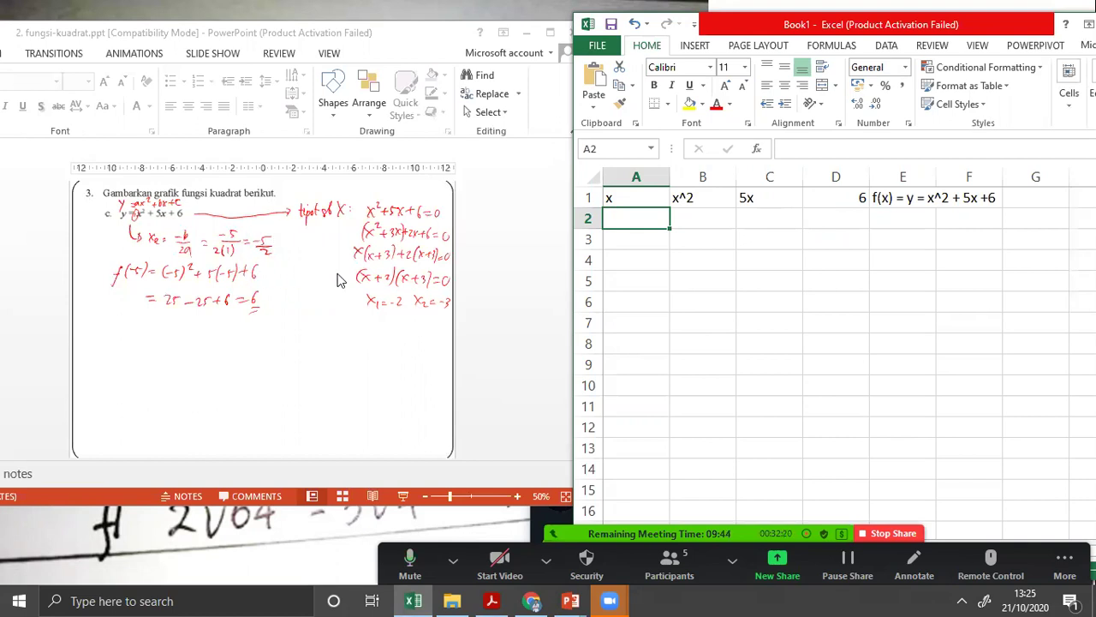
{"action": "type", "text": "-3"}
{"action": "key", "text": "Return"}
{"action": "key", "text": "Up"}
Copy -3 down to A13 and give the x column the Fraction number format.
{"action": "left_click_drag", "start_coordinate": [669, 228], "coordinate": [642, 453]}
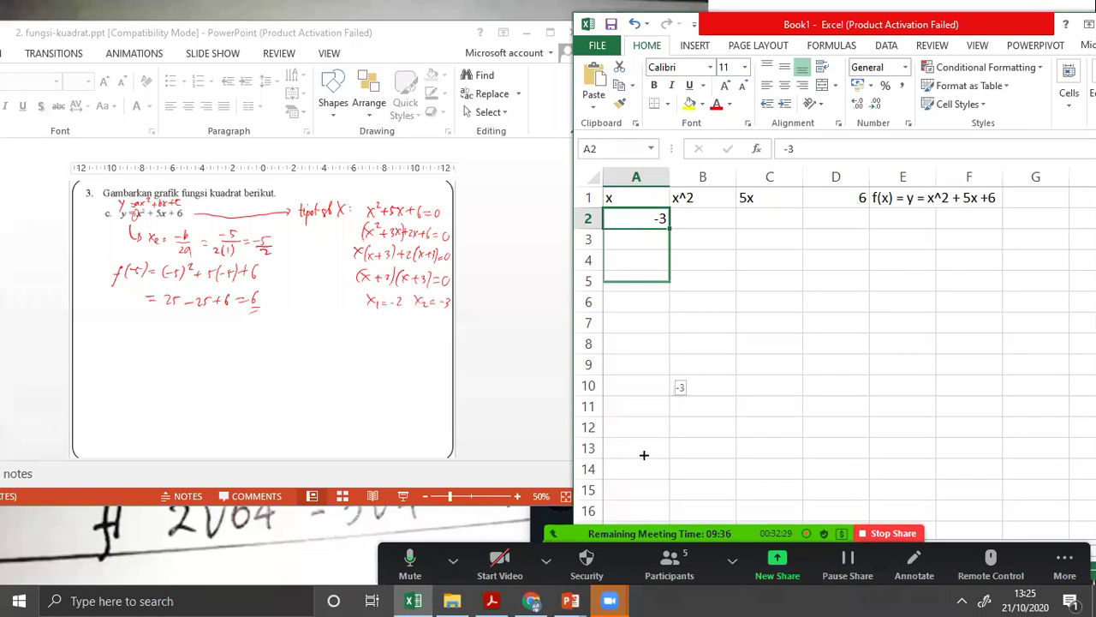
{"action": "left_click", "coordinate": [905, 67]}
{"action": "scroll", "coordinate": [914, 416], "scroll_direction": "down", "scroll_amount": 1}
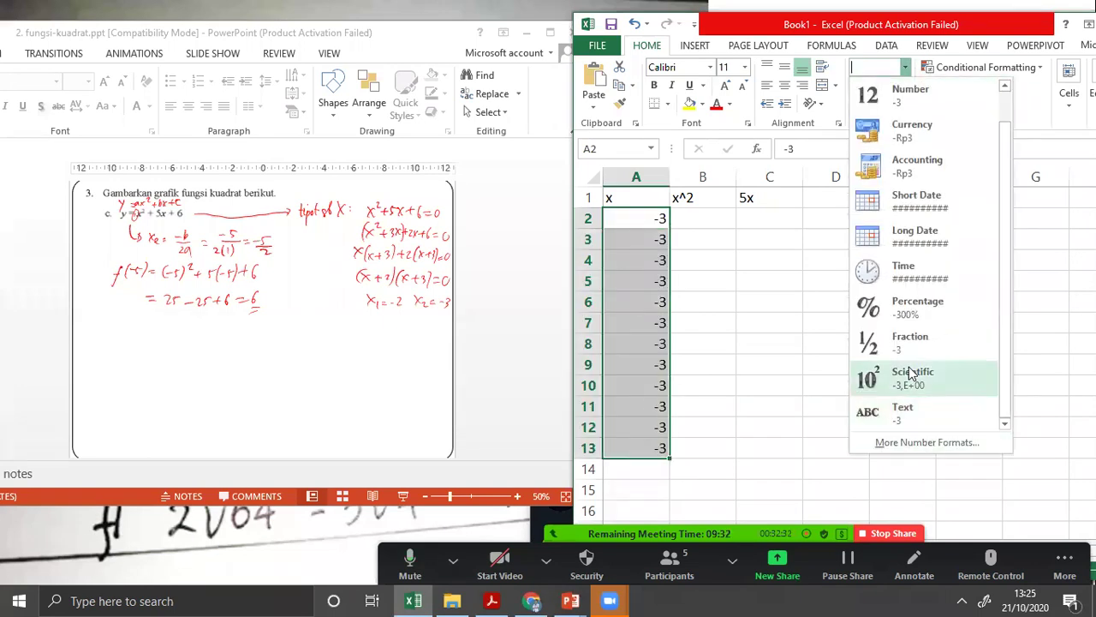
{"action": "left_click", "coordinate": [912, 356]}
Put the half-step formula =A2+0,5 in A3 and fill it down to A13.
{"action": "left_click", "coordinate": [647, 240]}
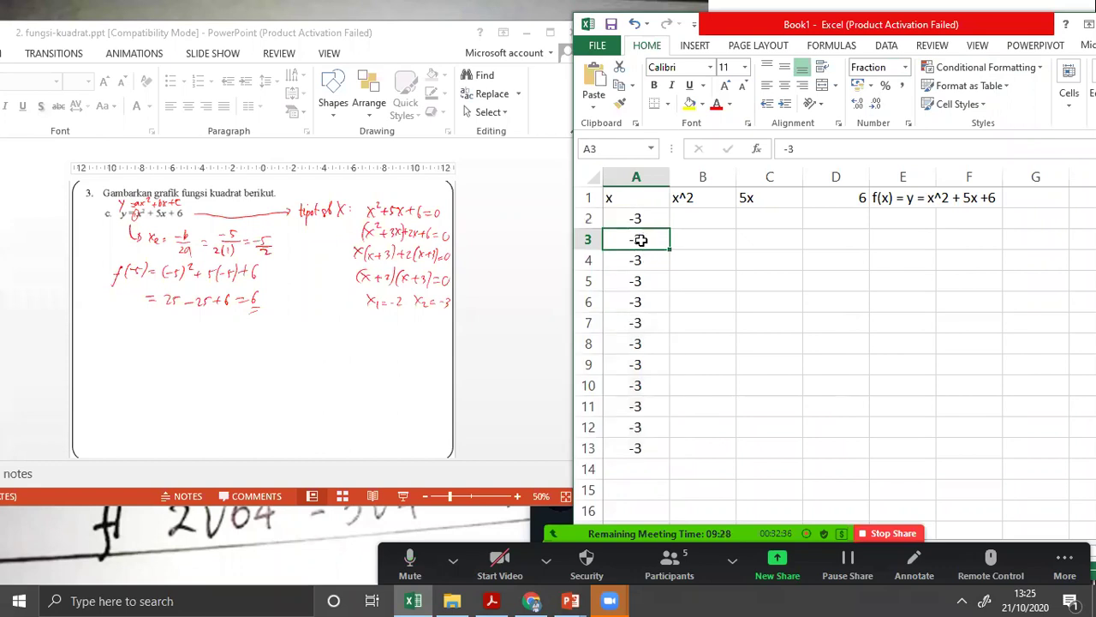
{"action": "type", "text": "="}
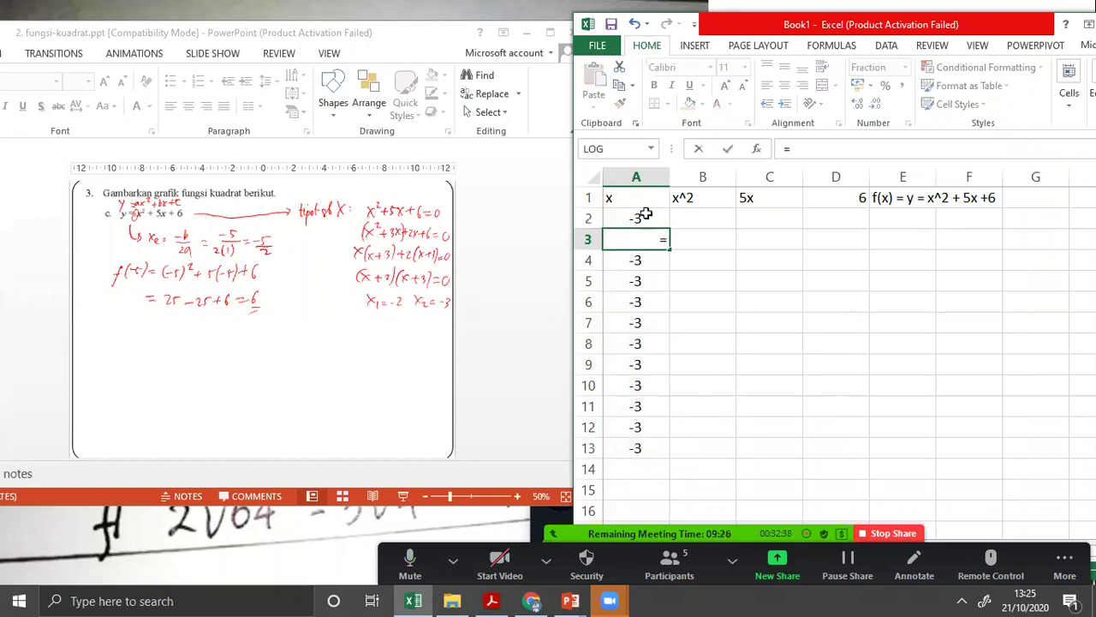
{"action": "type", "text": "A2+"}
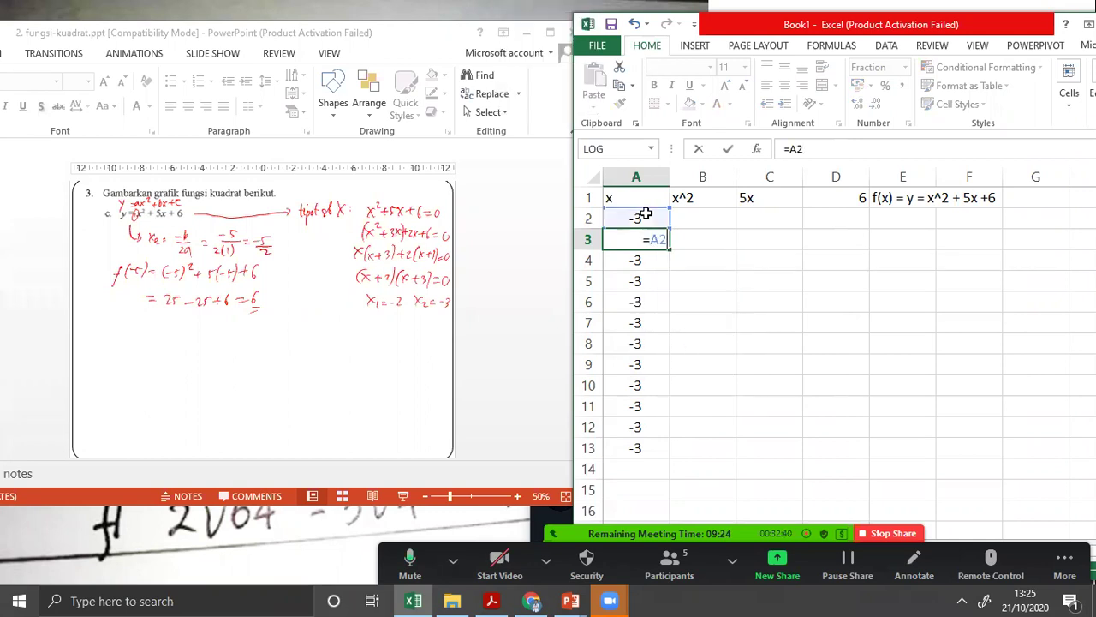
{"action": "type", "text": "0,5"}
{"action": "key", "text": "Return"}
{"action": "key", "text": "Up"}
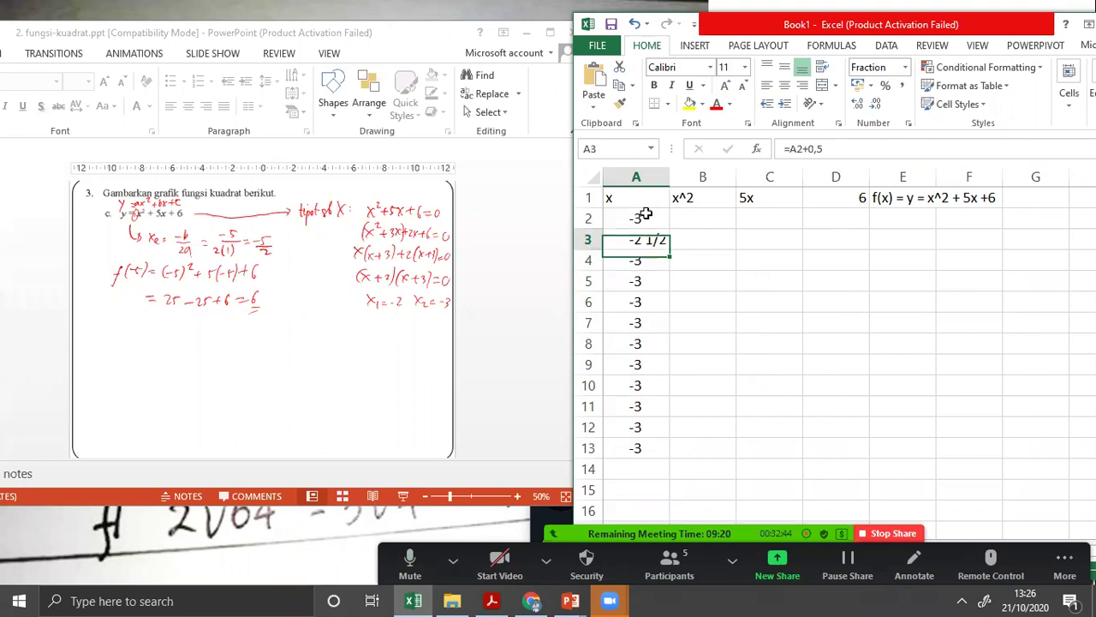
{"action": "left_click_drag", "start_coordinate": [658, 274], "coordinate": [644, 467]}
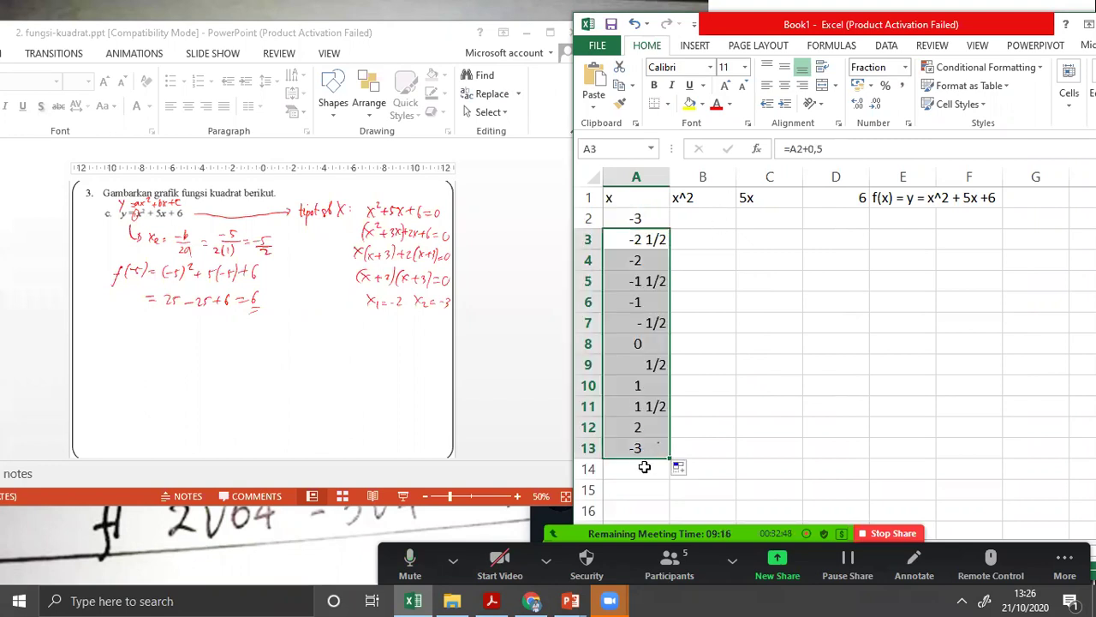
{"action": "left_click", "coordinate": [639, 245]}
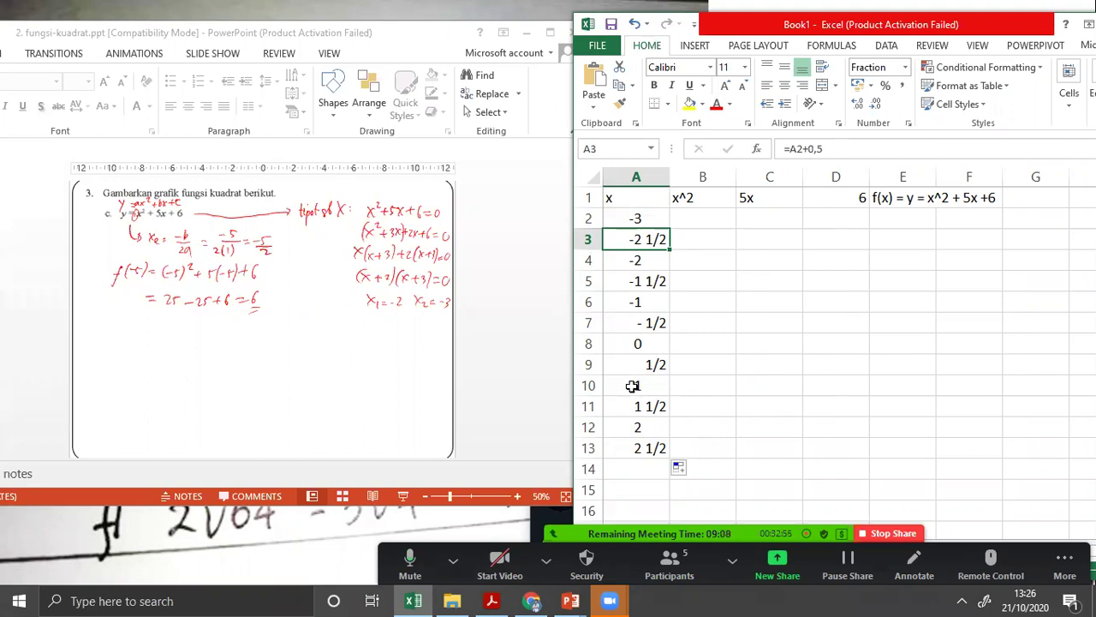
{"action": "left_click", "coordinate": [632, 385]}
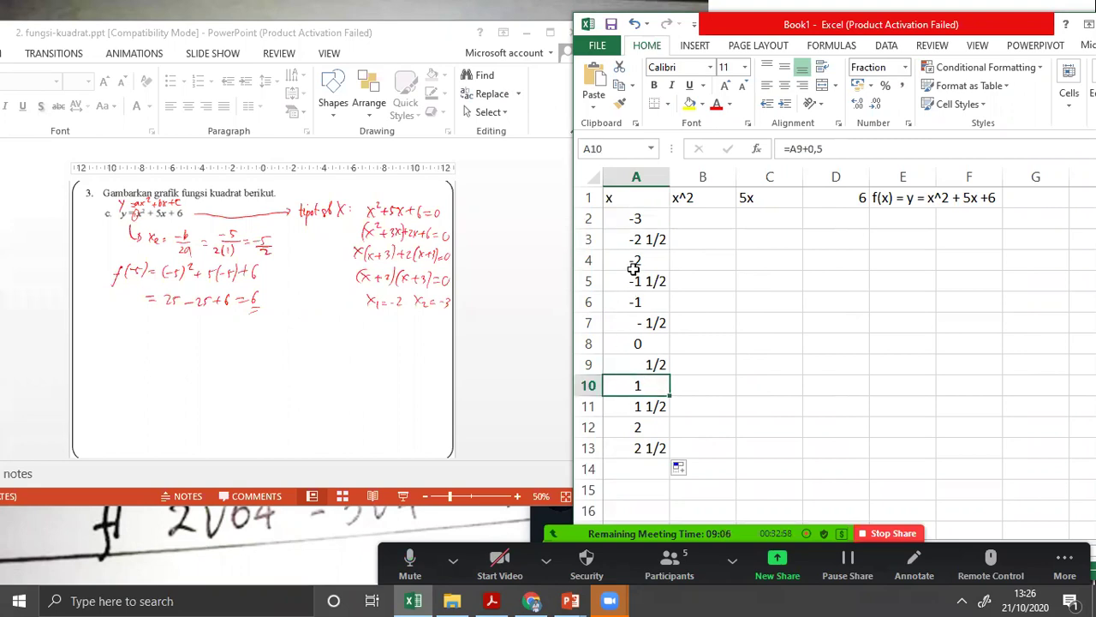
Change the starting x value in A2 to -5.
{"action": "left_click", "coordinate": [632, 221]}
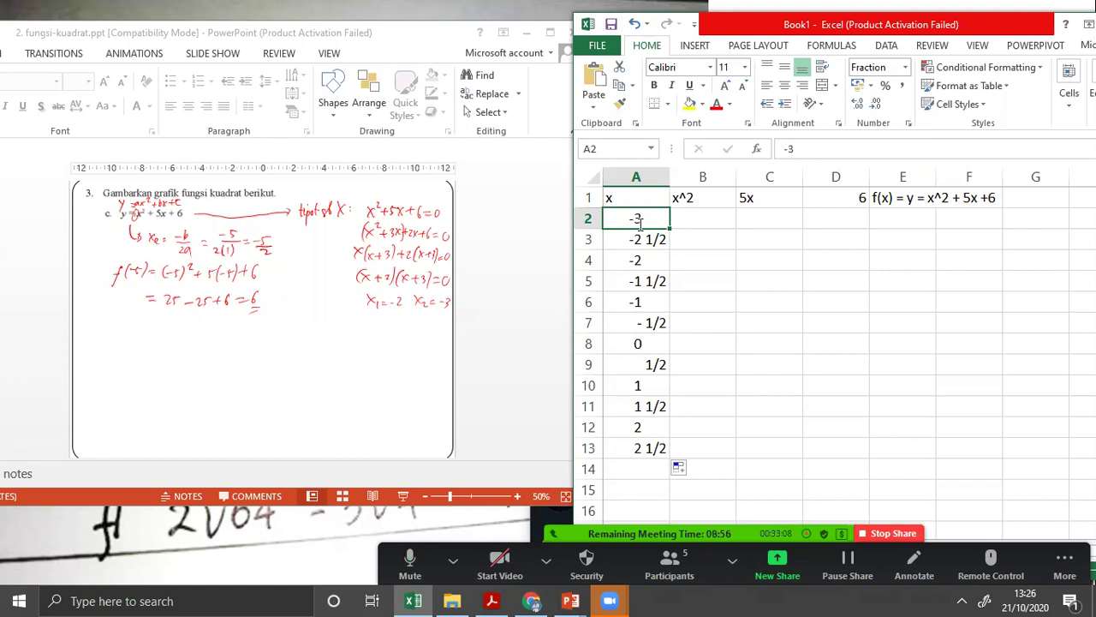
{"action": "type", "text": "5"}
{"action": "key", "text": "BackSpace"}
{"action": "type", "text": "-5"}
{"action": "key", "text": "Return"}
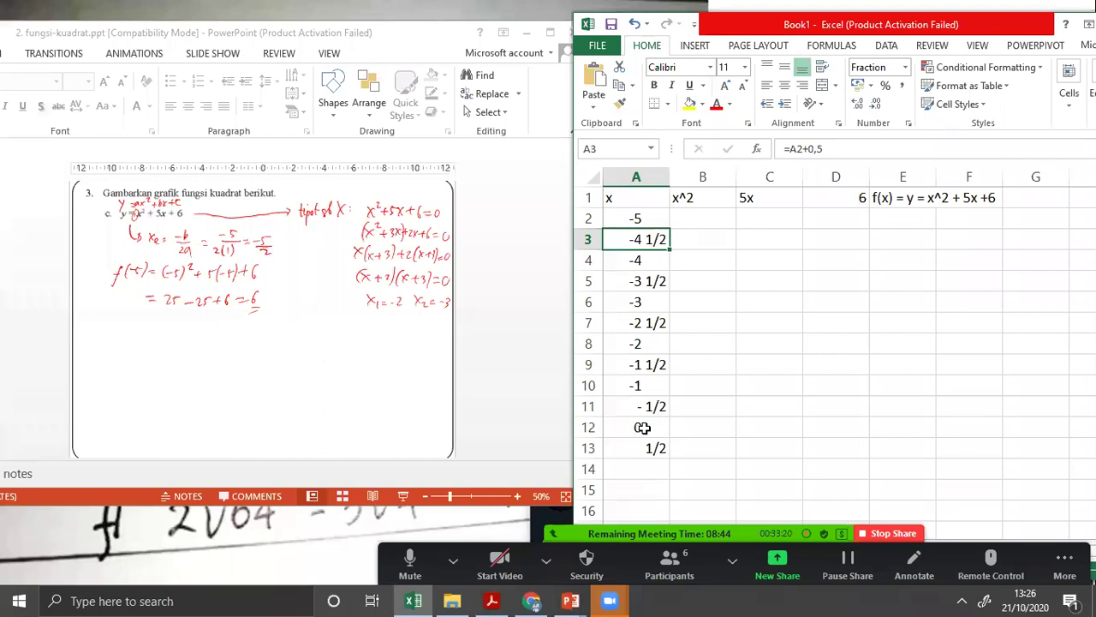
Enter =A2^2 in B2 and =5*A2 in C2.
{"action": "left_click", "coordinate": [698, 217]}
{"action": "type", "text": "="}
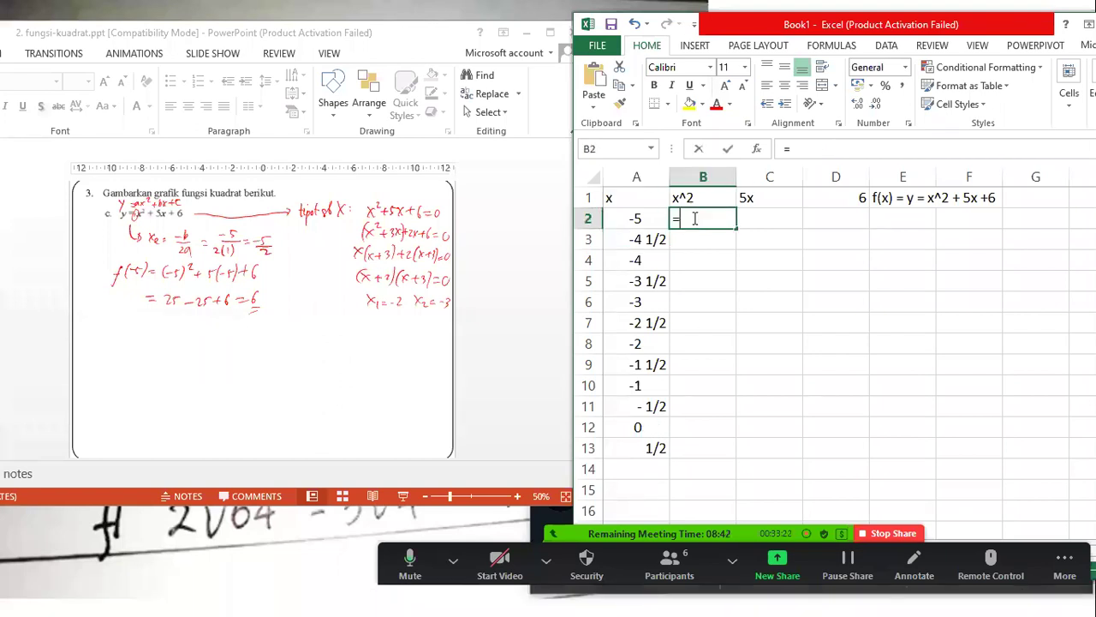
{"action": "type", "text": "A2^2"}
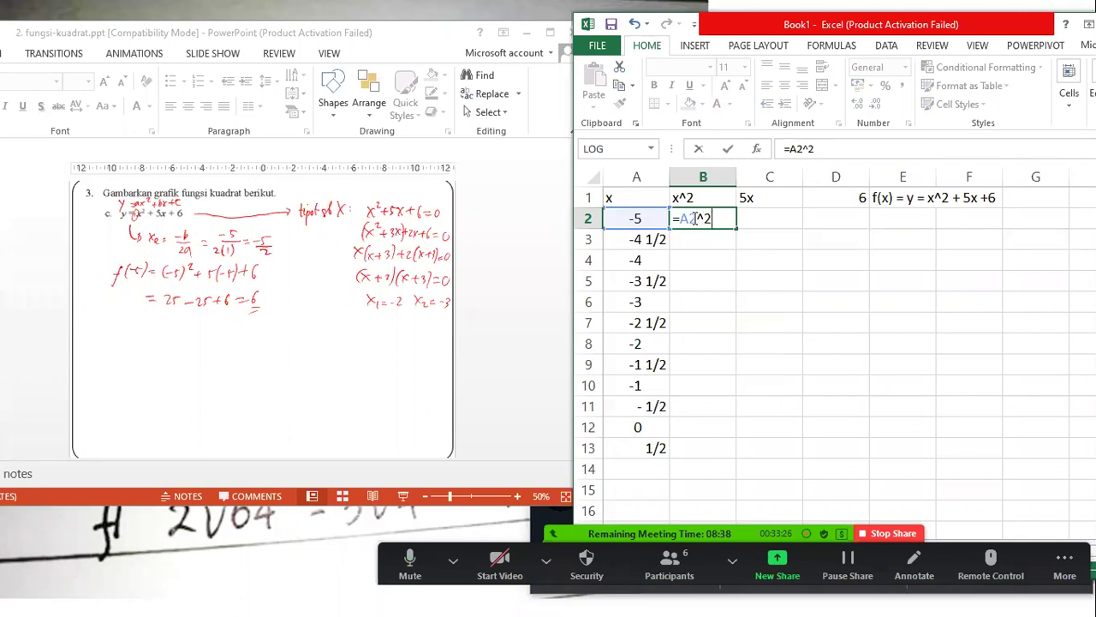
{"action": "key", "text": "Return"}
{"action": "key", "text": "Up"}
{"action": "key", "text": "Right"}
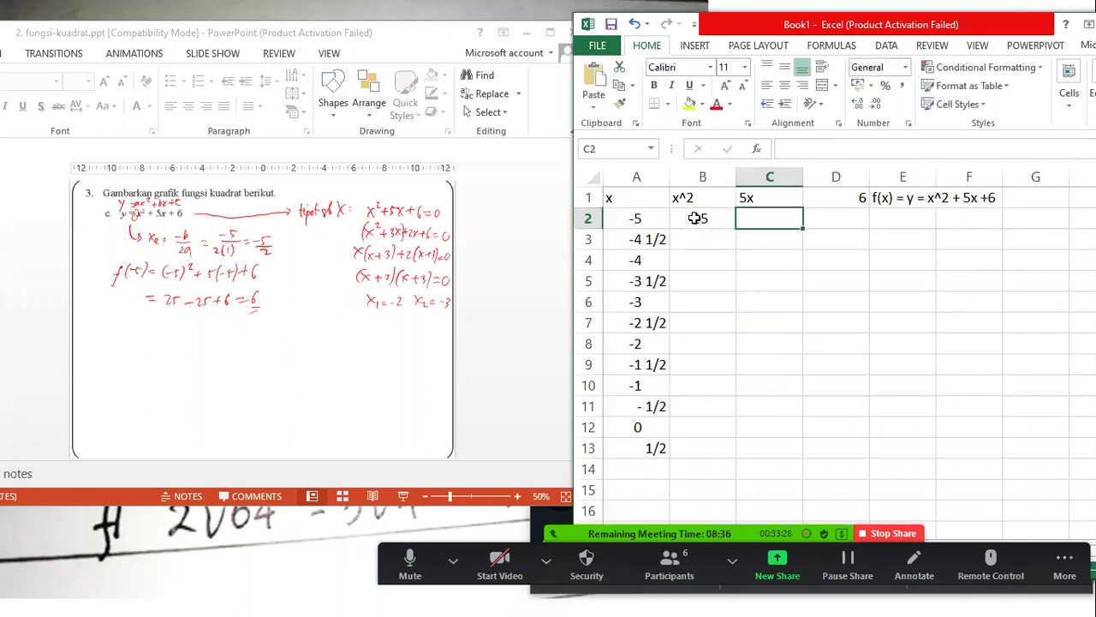
{"action": "type", "text": "=5*"}
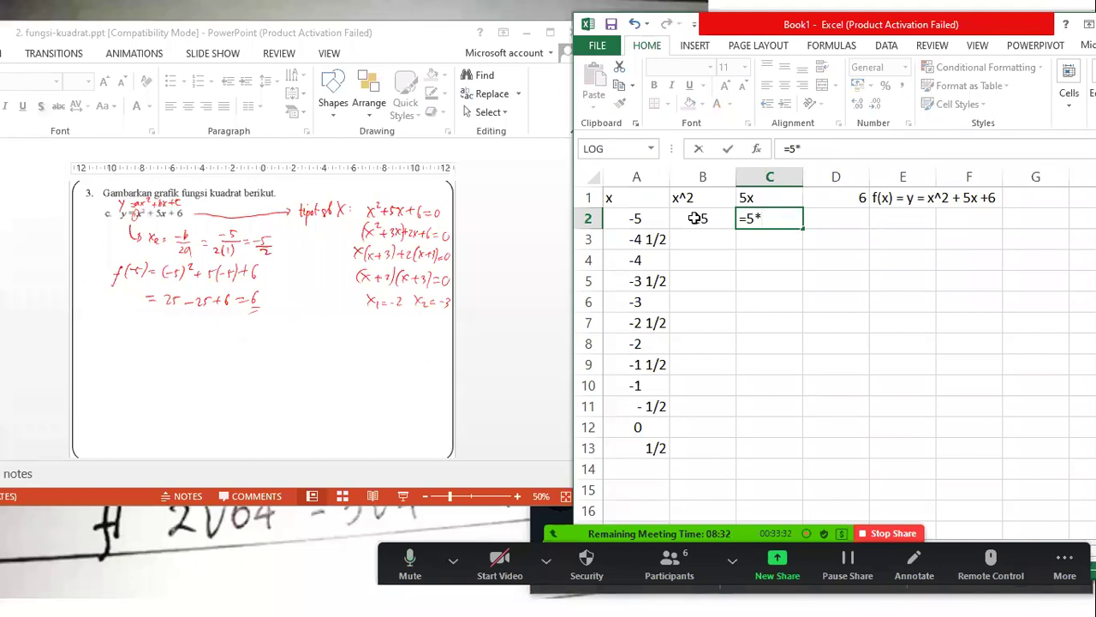
{"action": "type", "text": "A2"}
{"action": "key", "text": "Return"}
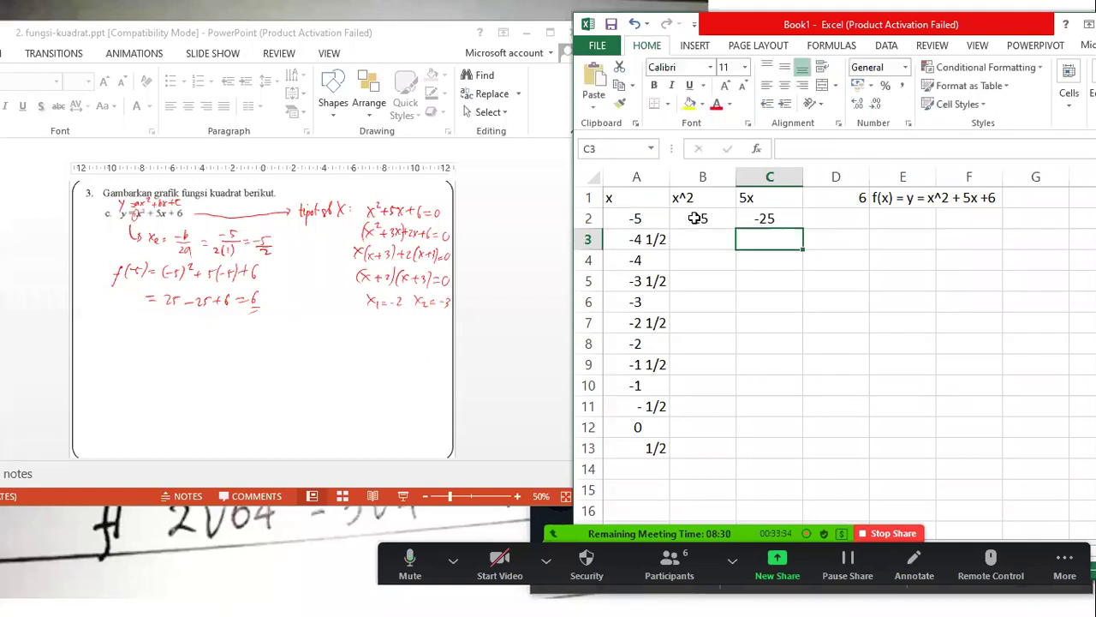
{"action": "key", "text": "Right"}
{"action": "key", "text": "Up"}
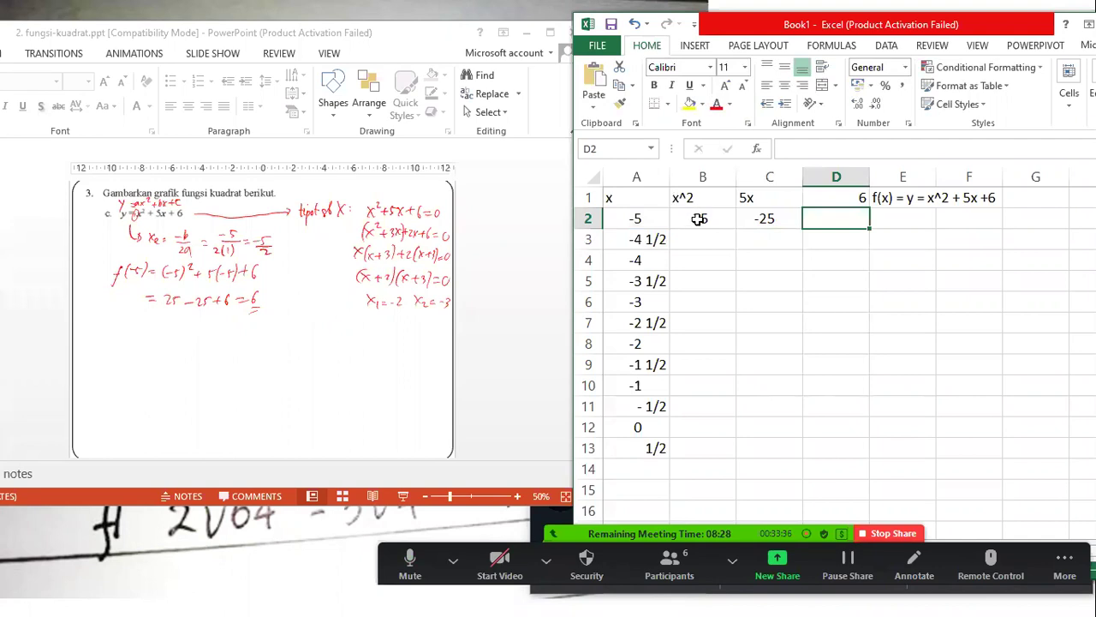
Fill the x², 5x formulas and the constant 6 down to row 13.
{"action": "left_click", "coordinate": [699, 218]}
{"action": "left_click_drag", "start_coordinate": [735, 228], "coordinate": [698, 450]}
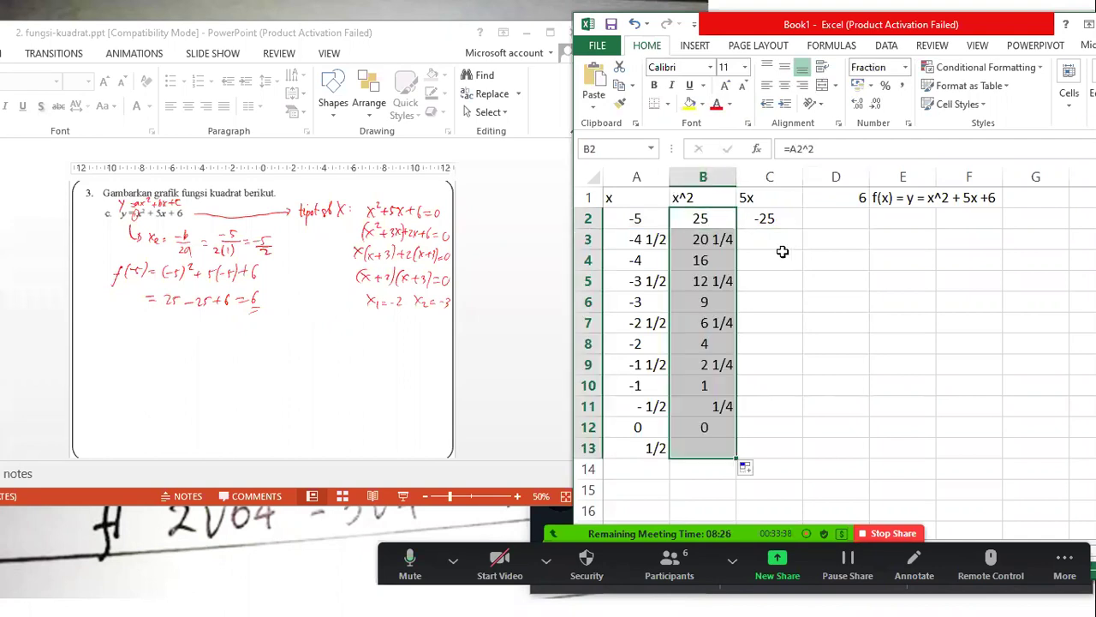
{"action": "left_click", "coordinate": [769, 219]}
{"action": "left_click_drag", "start_coordinate": [803, 229], "coordinate": [771, 454]}
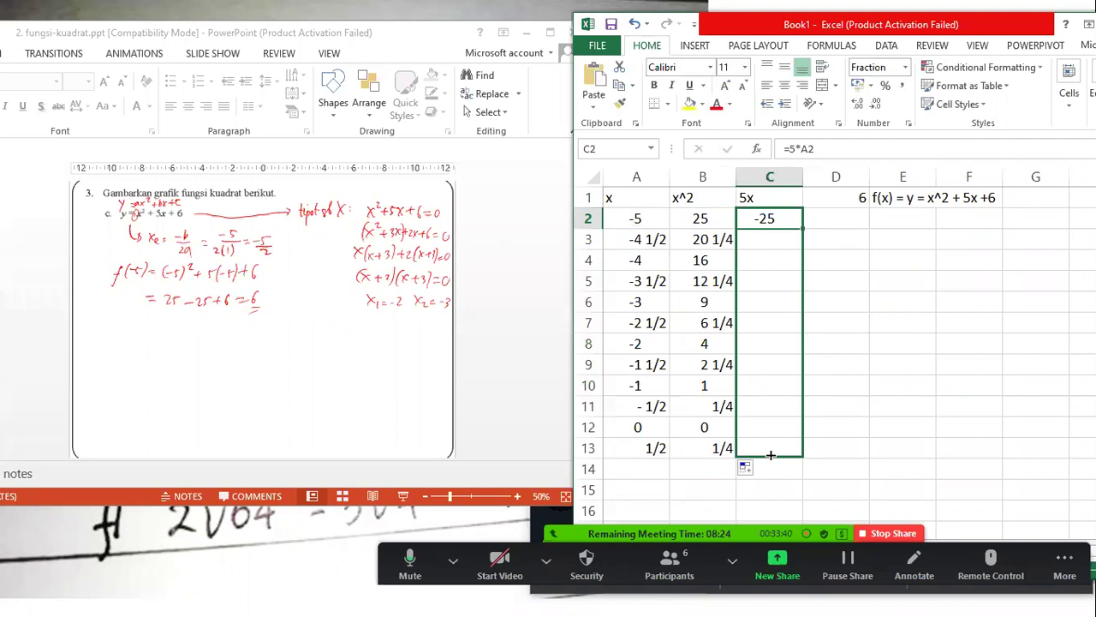
{"action": "left_click", "coordinate": [851, 205]}
{"action": "left_click_drag", "start_coordinate": [869, 208], "coordinate": [848, 459]}
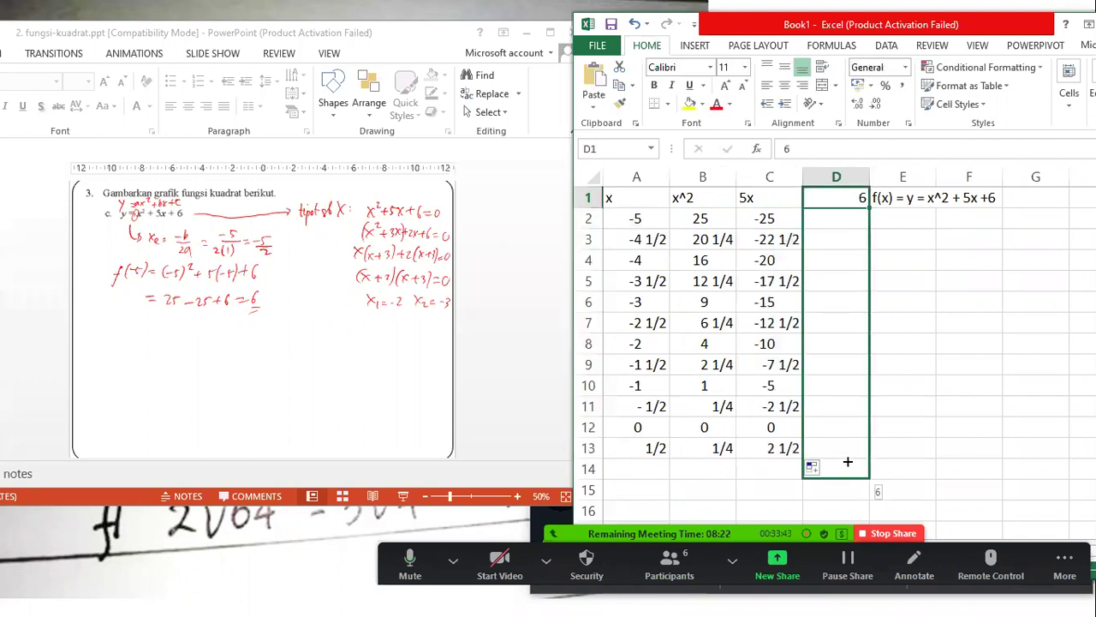
{"action": "left_click", "coordinate": [901, 224]}
Fill E2:E13 with =SUM(B2:D2), then select A2:A13 together with E2:E13.
{"action": "type", "text": "=SUM("}
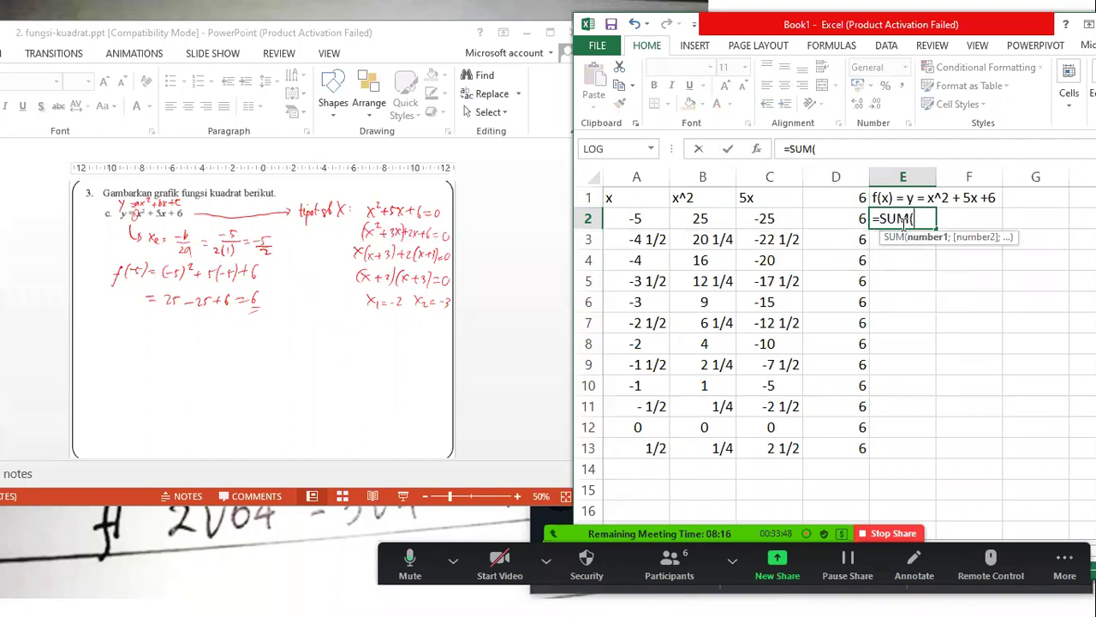
{"action": "type", "text": "B"}
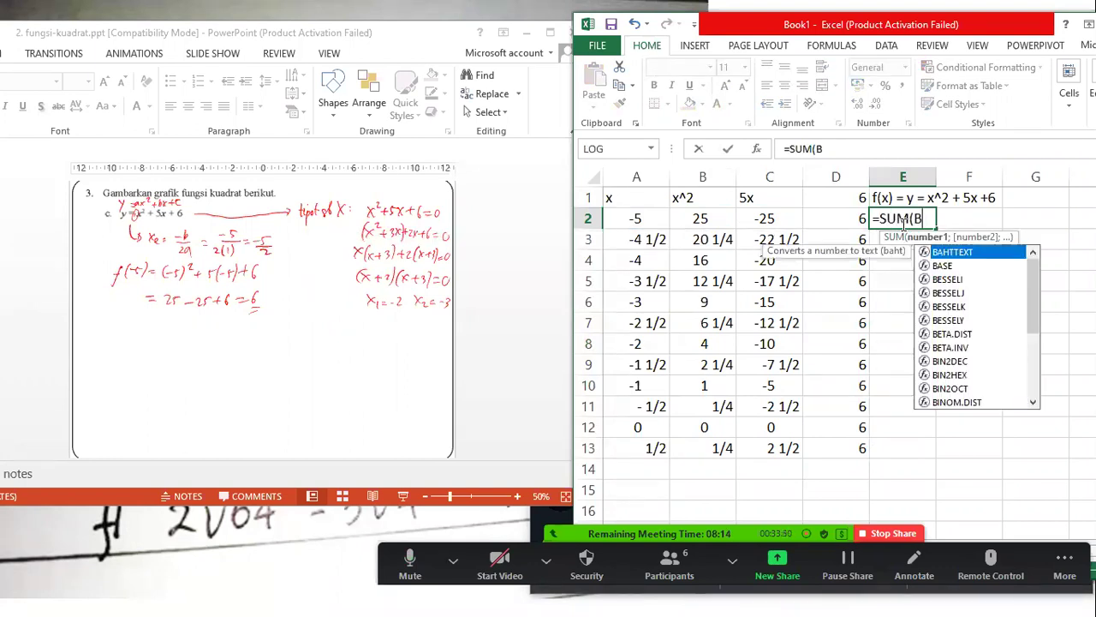
{"action": "type", "text": "2:D2"}
{"action": "key", "text": "Return"}
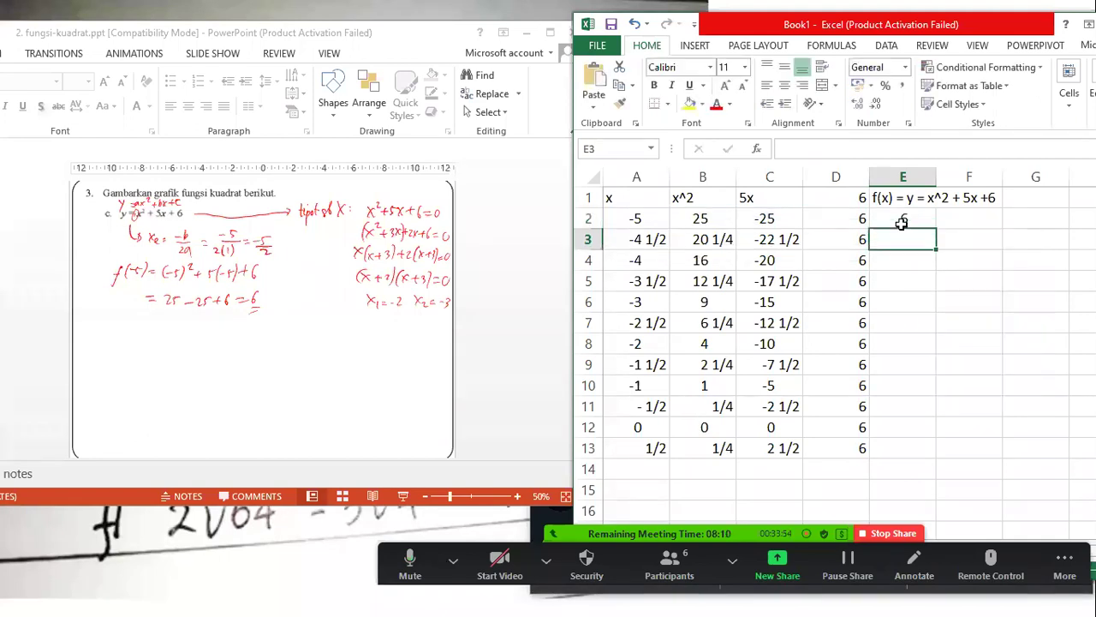
{"action": "left_click", "coordinate": [900, 220]}
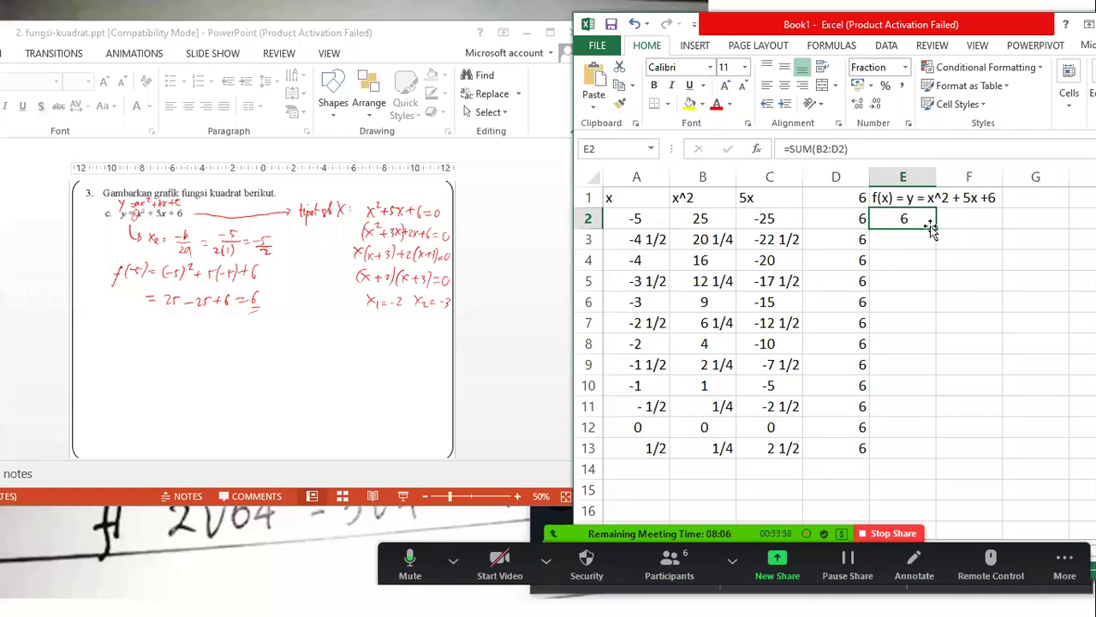
{"action": "left_click_drag", "start_coordinate": [936, 228], "coordinate": [925, 454]}
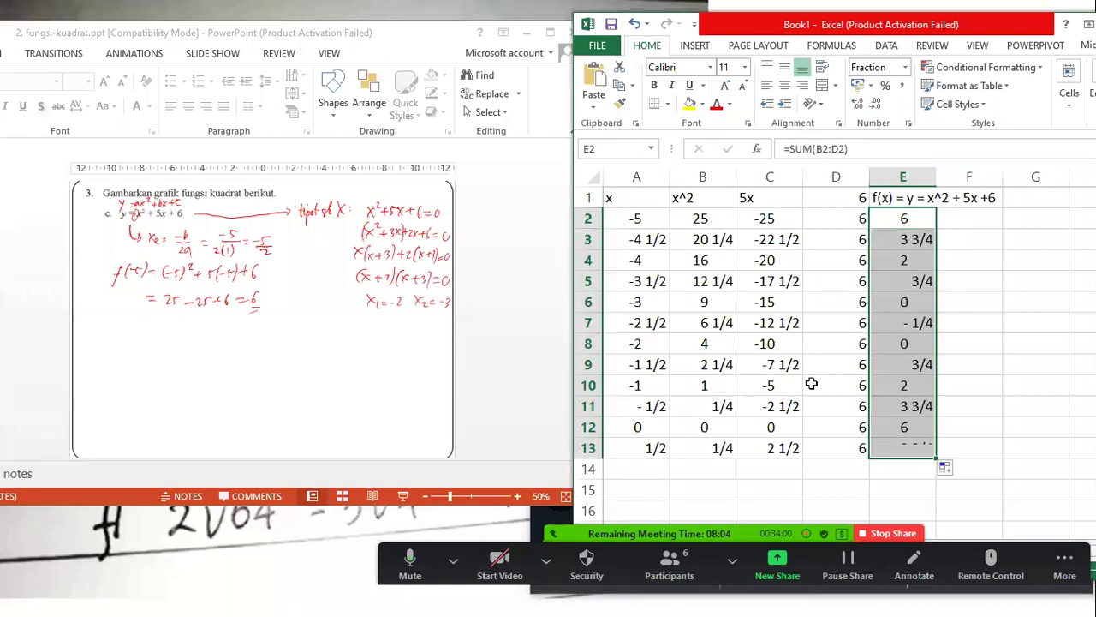
{"action": "left_click_drag", "start_coordinate": [632, 214], "coordinate": [650, 448]}
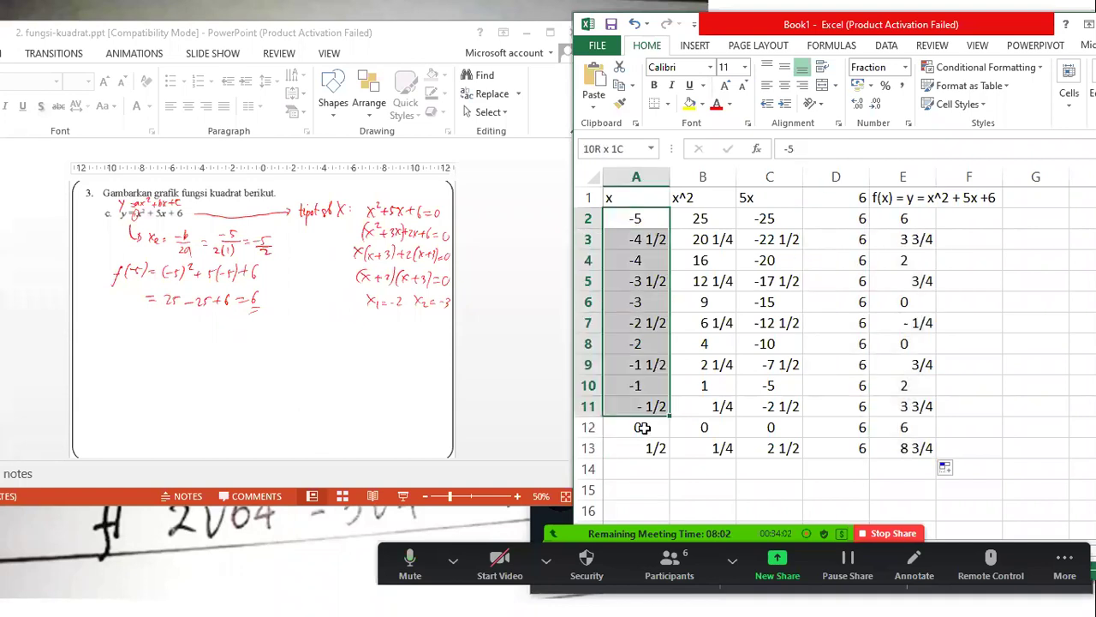
{"action": "left_click_drag", "start_coordinate": [904, 218], "coordinate": [915, 448]}
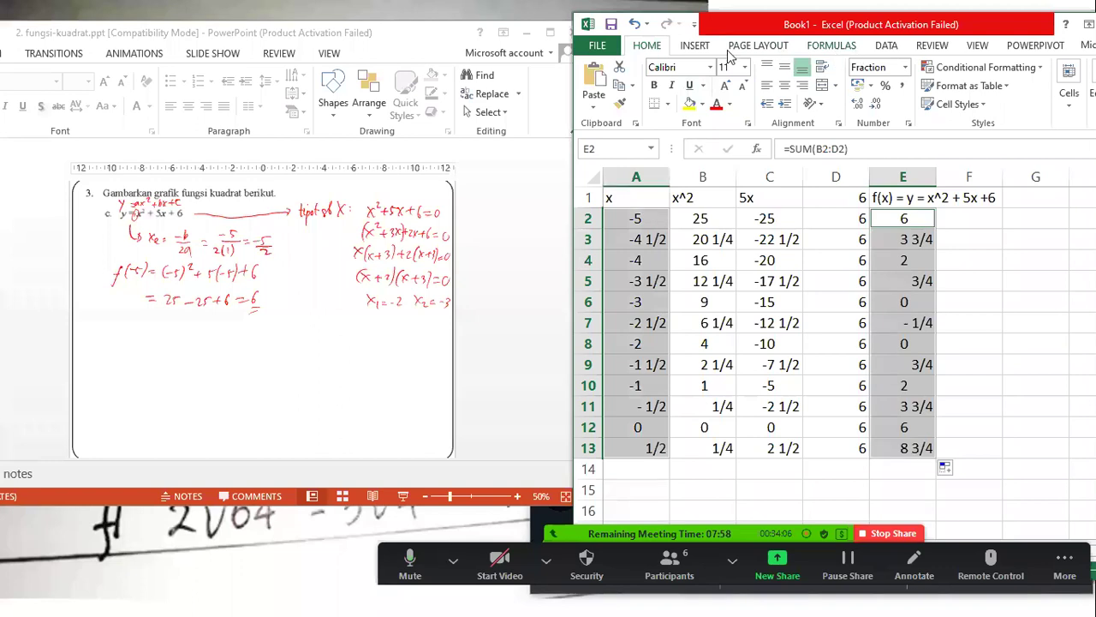
Insert a Scatter with Smooth Lines and Markers chart of x against f(x).
{"action": "left_click", "coordinate": [694, 47]}
{"action": "left_click", "coordinate": [822, 104]}
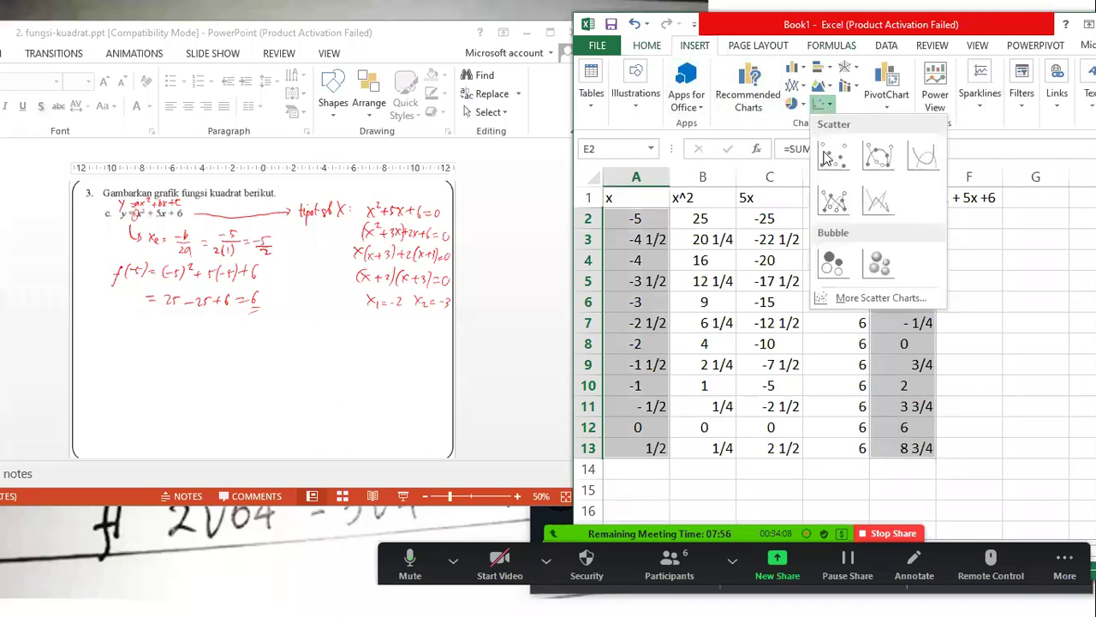
{"action": "left_click", "coordinate": [872, 159]}
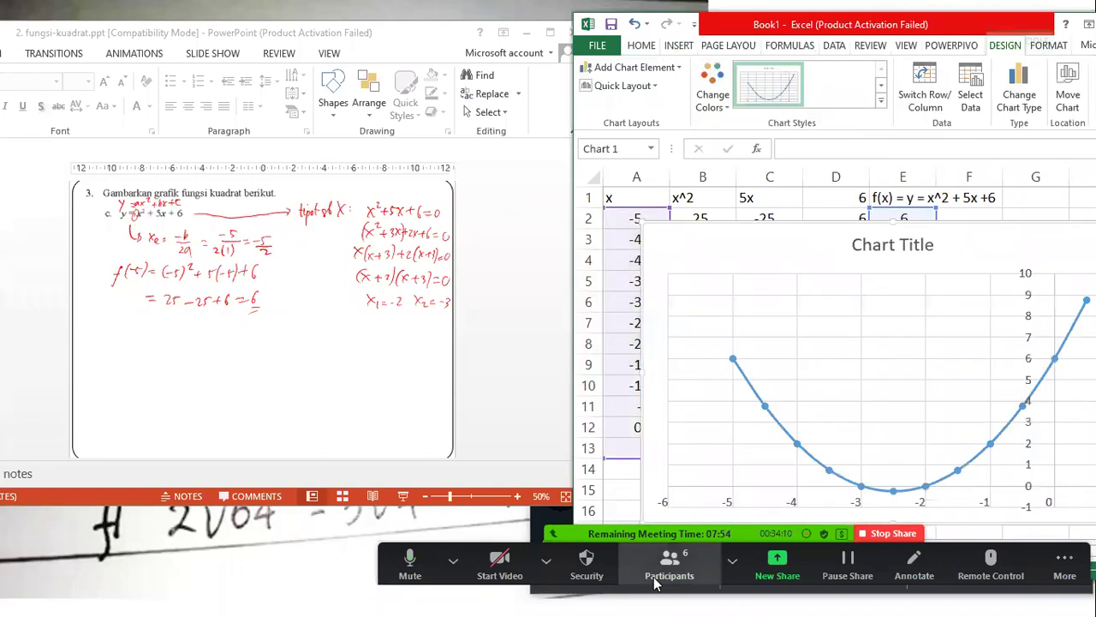
Retitle the chart 'y = x² + 5x + 6' and zoom out the sheet.
{"action": "left_click", "coordinate": [869, 248]}
{"action": "double_click", "coordinate": [873, 248]}
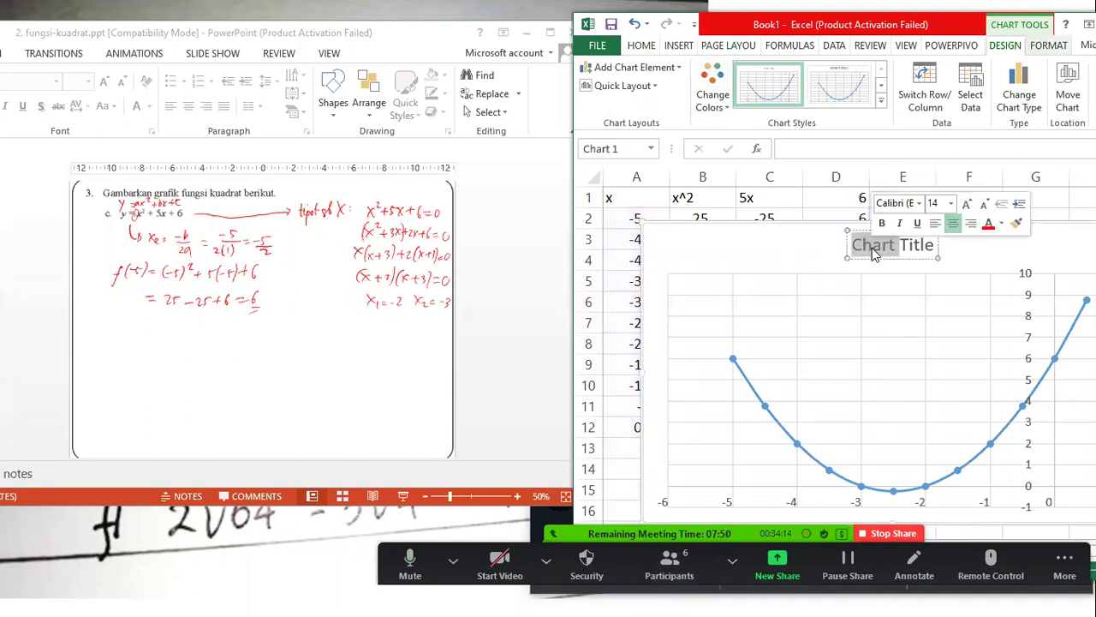
{"action": "left_click", "coordinate": [874, 255]}
{"action": "type", "text": "Y"}
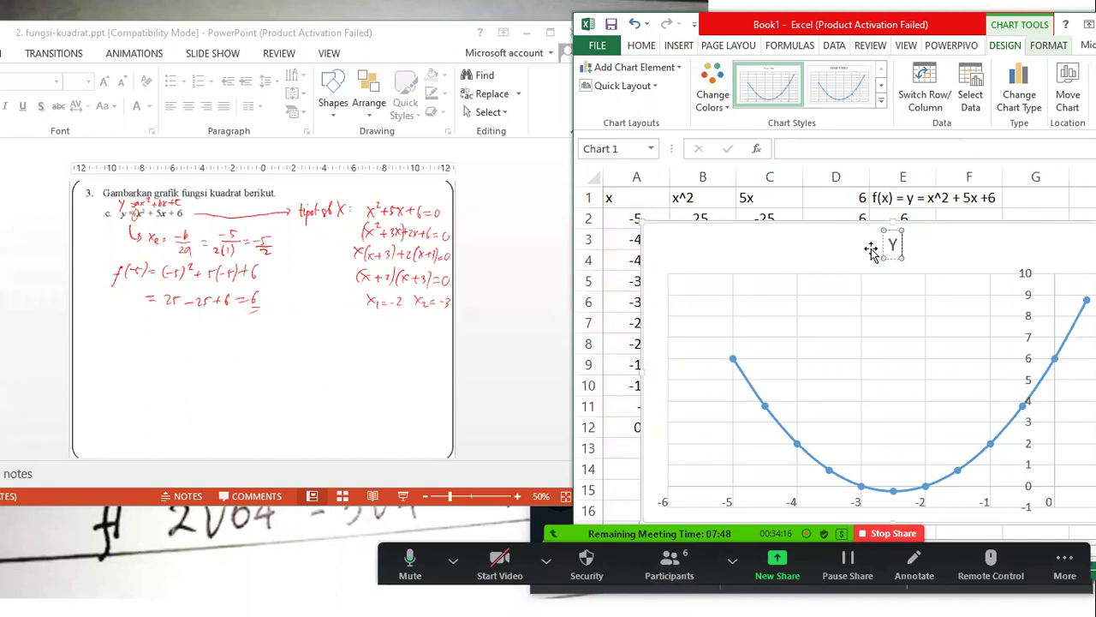
{"action": "type", "text": " = X"}
{"action": "key", "text": "BackSpace"}
{"action": "key", "text": "BackSpace"}
{"action": "key", "text": "BackSpace"}
{"action": "key", "text": "BackSpace"}
{"action": "key", "text": "BackSpace"}
{"action": "key", "text": "Caps_Lock"}
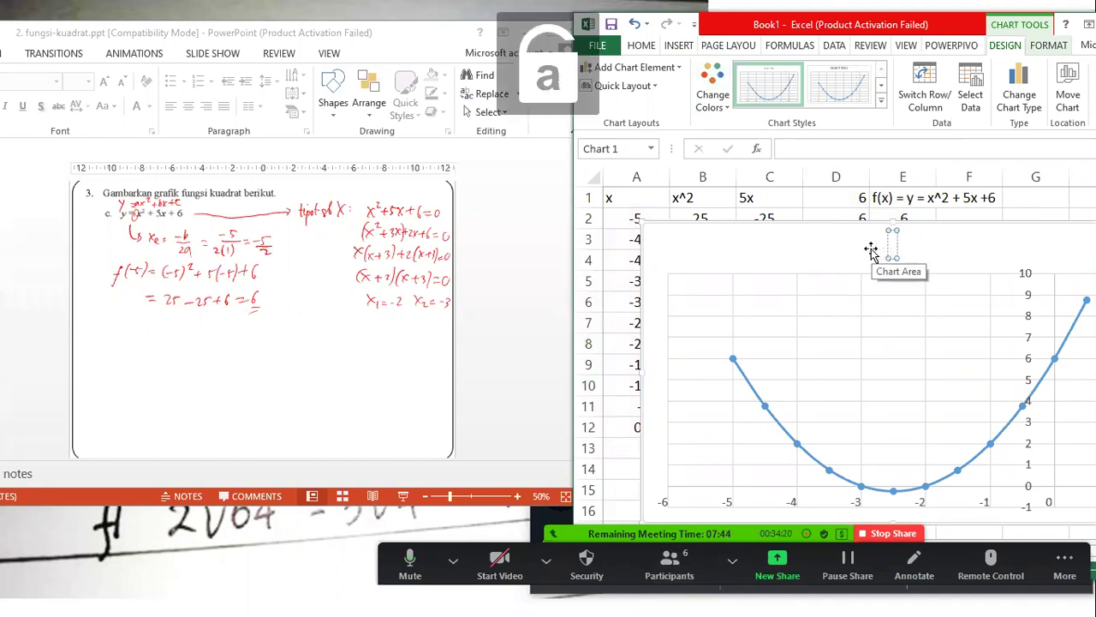
{"action": "type", "text": "y = x"}
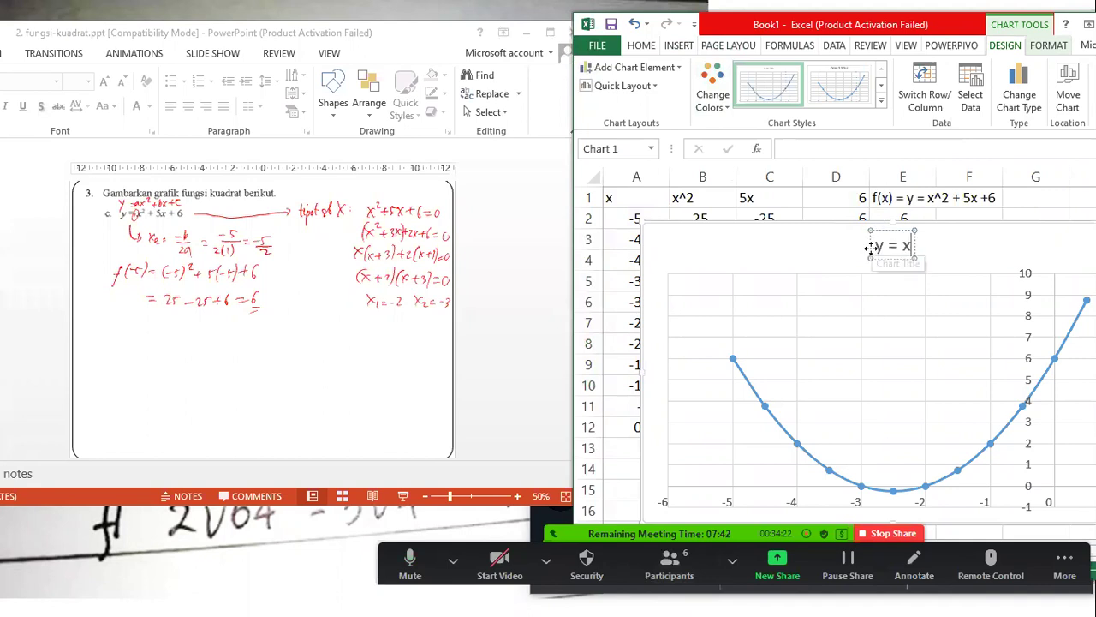
{"action": "type", "text": "^"}
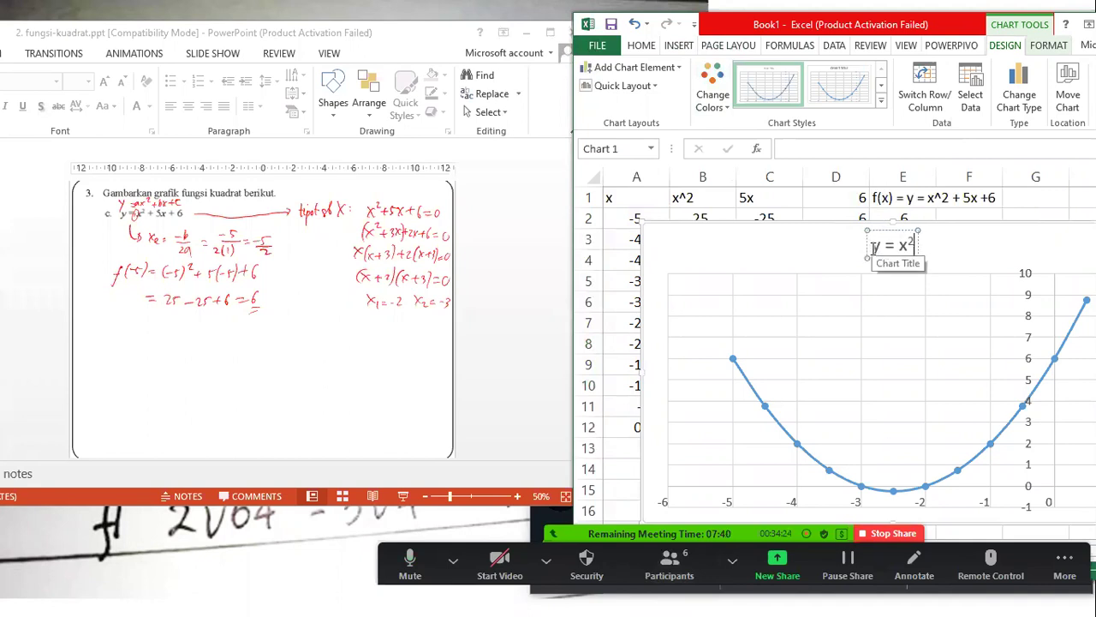
{"action": "type", "text": " +"}
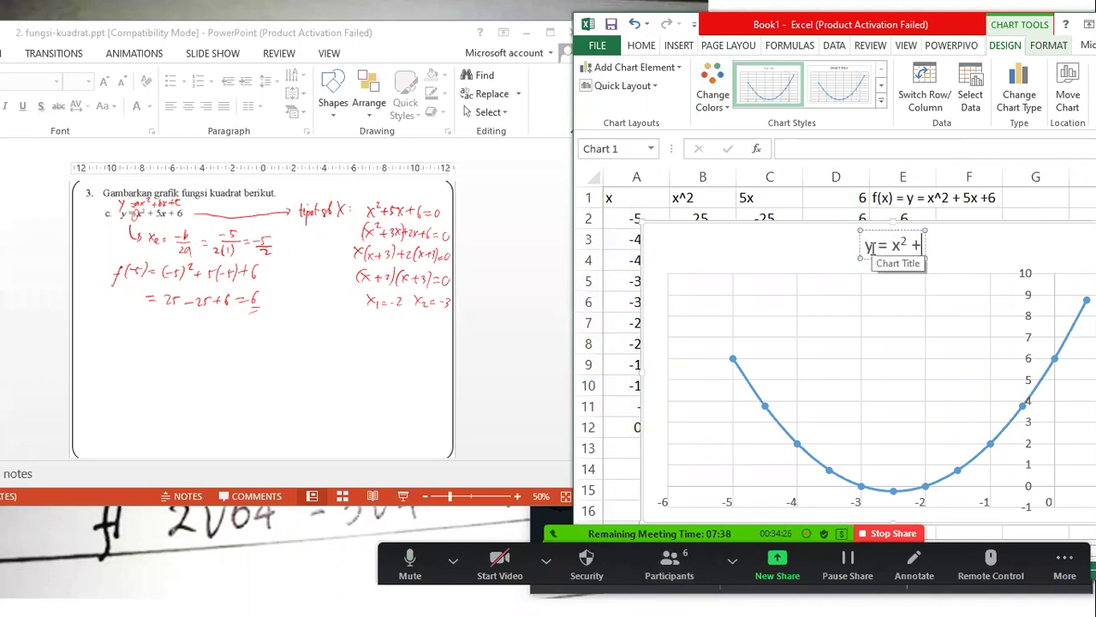
{"action": "type", "text": " 5x + 6"}
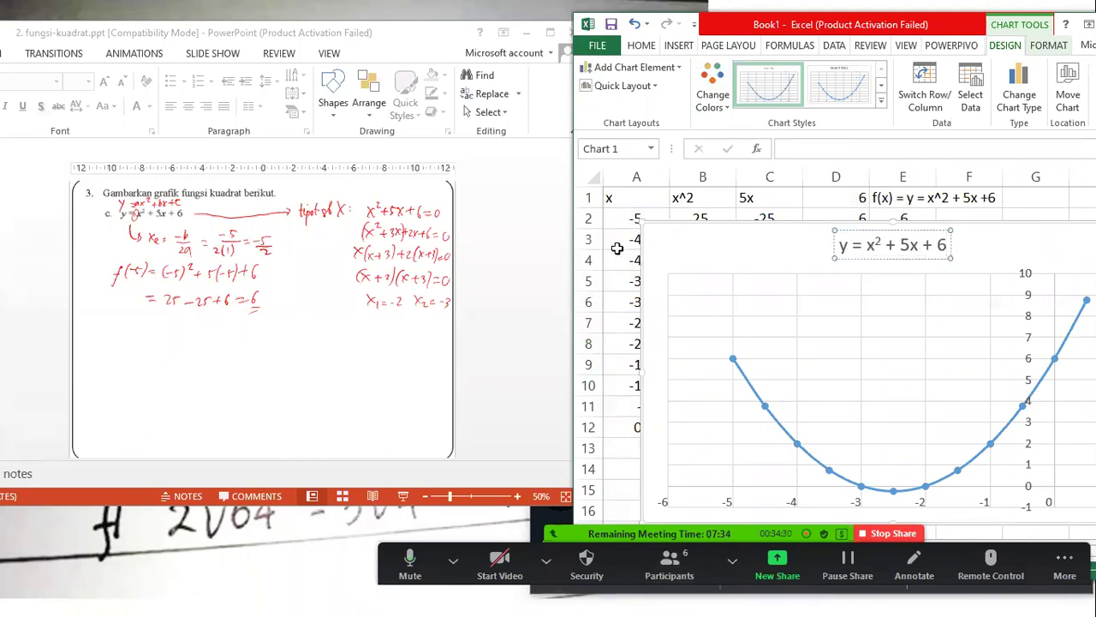
{"action": "left_click", "coordinate": [619, 243]}
{"action": "left_click", "coordinate": [712, 251]}
{"action": "scroll", "coordinate": [727, 264], "scroll_direction": "down", "scroll_amount": 1}
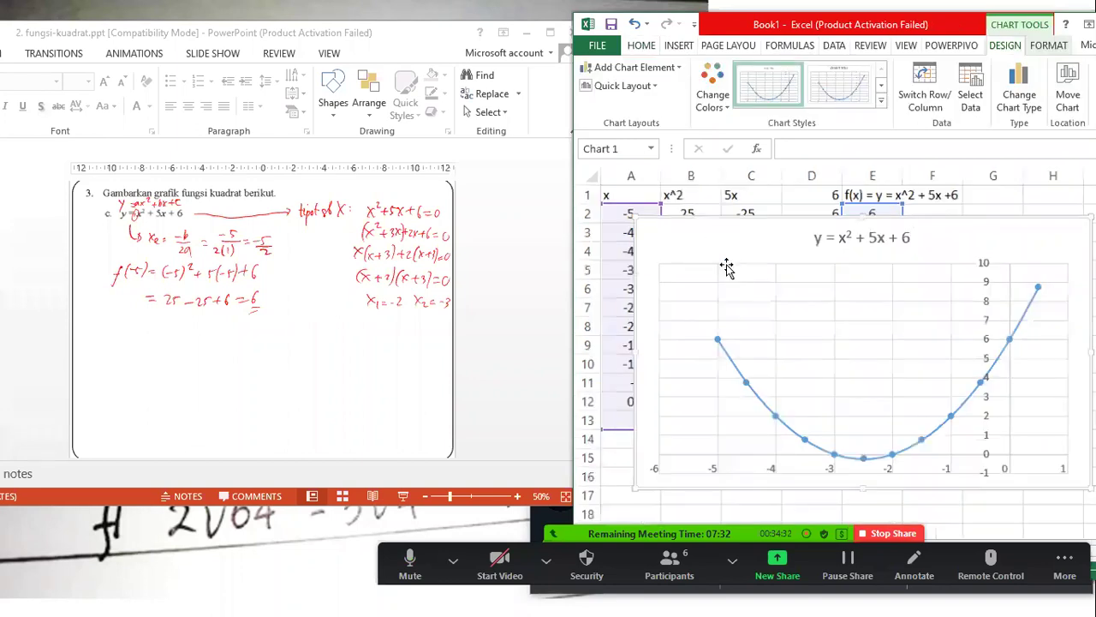
{"action": "scroll", "coordinate": [724, 289], "scroll_direction": "down", "scroll_amount": 2}
{"action": "scroll", "coordinate": [677, 320], "scroll_direction": "down", "scroll_amount": 2}
Move the chart beside the table and copy the range A1:G13.
{"action": "left_click_drag", "start_coordinate": [672, 312], "coordinate": [839, 417]}
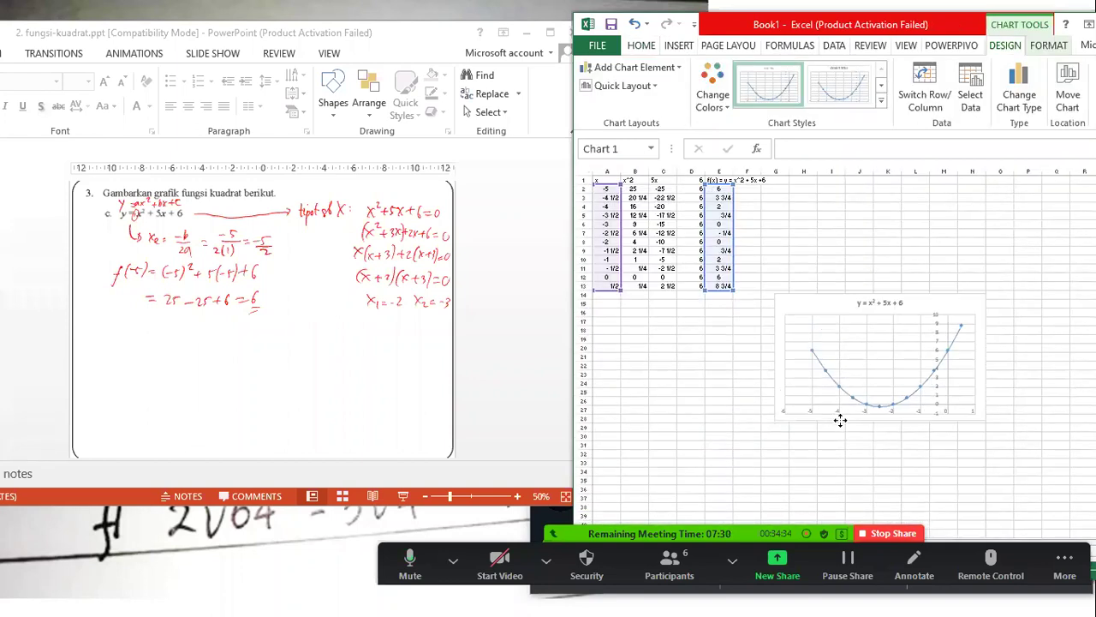
{"action": "mouse_move", "coordinate": [606, 180]}
{"action": "left_mouse_down"}
{"action": "mouse_move", "coordinate": [748, 230]}
{"action": "mouse_move", "coordinate": [758, 286]}
{"action": "left_mouse_up"}
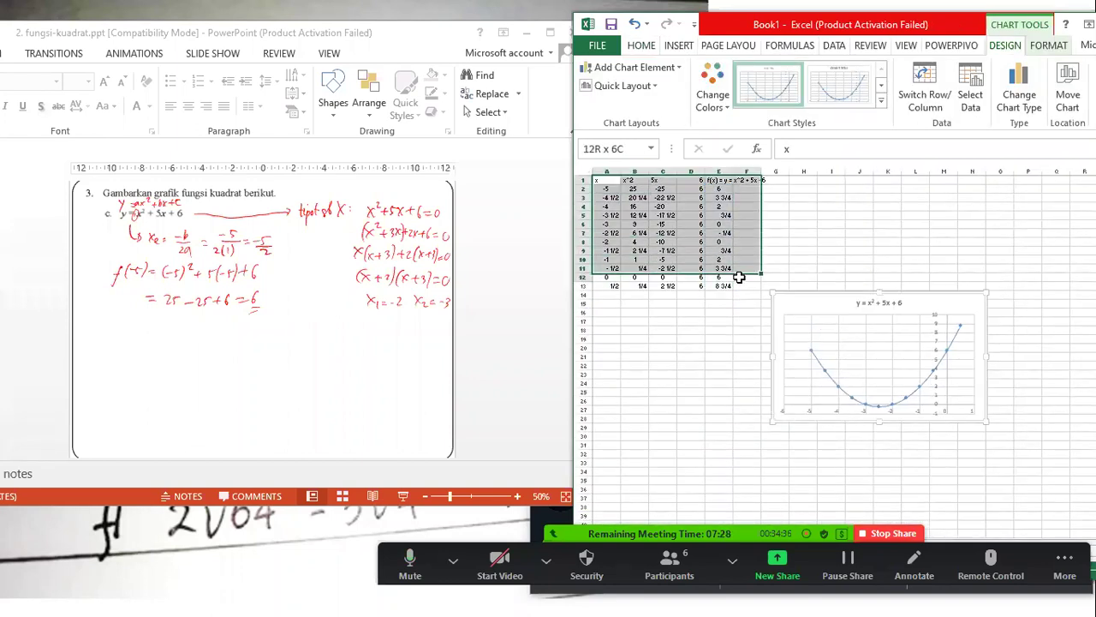
{"action": "key", "text": "ctrl+c"}
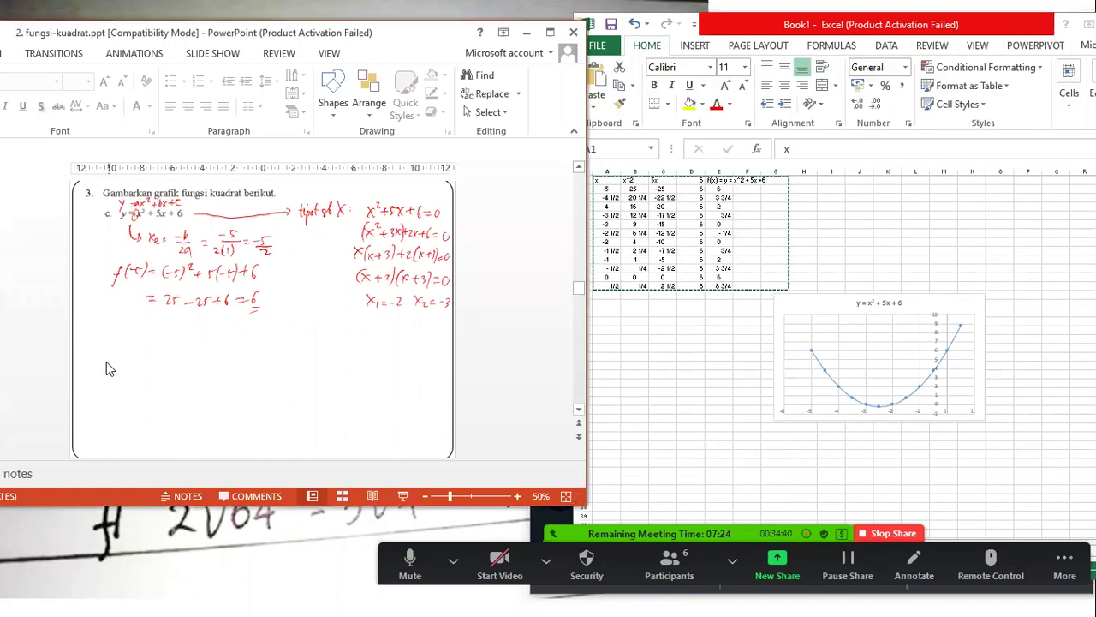
Paste the table onto the PowerPoint slide as a picture at the lower left.
{"action": "left_click", "coordinate": [359, 386]}
{"action": "key", "text": "ctrl+v"}
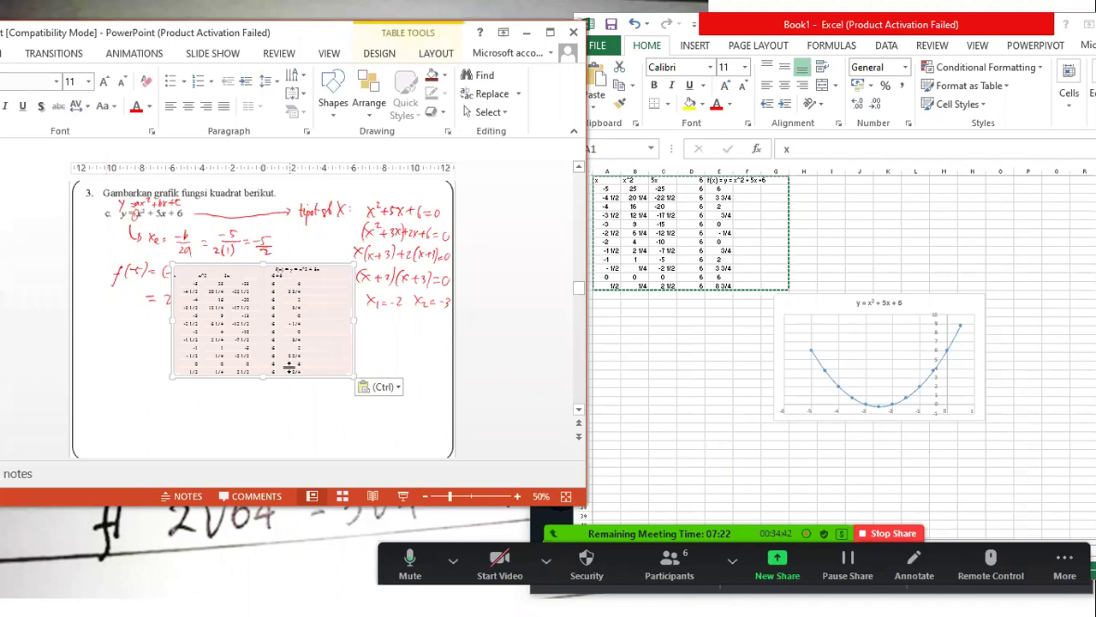
{"action": "left_click", "coordinate": [375, 386]}
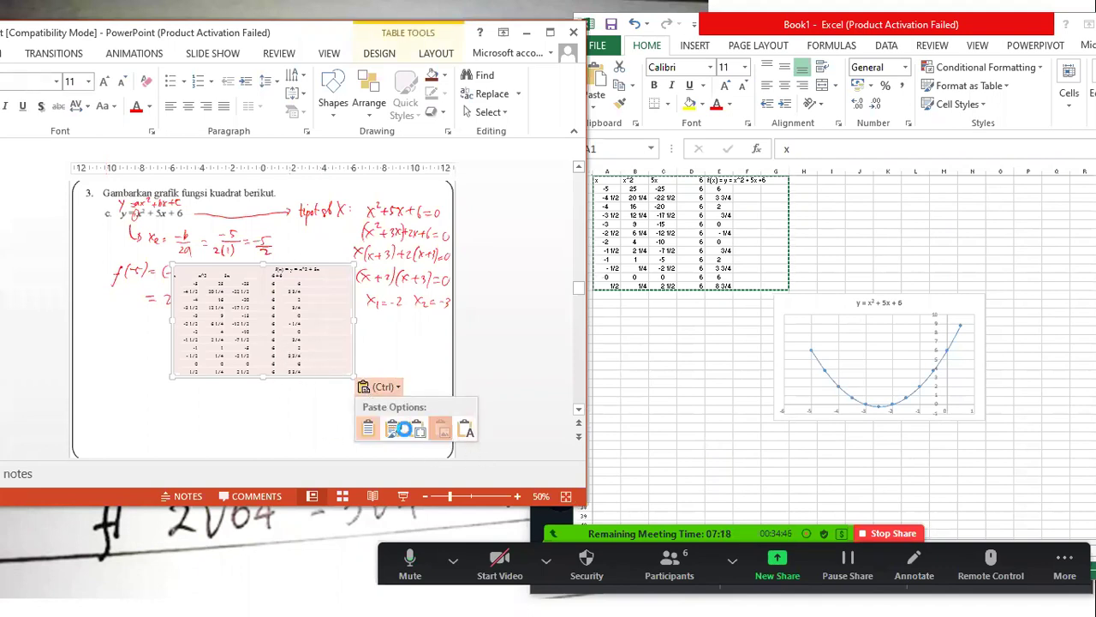
{"action": "left_click", "coordinate": [420, 431]}
{"action": "mouse_move", "coordinate": [265, 368]}
{"action": "left_mouse_down"}
{"action": "mouse_move", "coordinate": [194, 411]}
{"action": "mouse_move", "coordinate": [155, 418]}
{"action": "mouse_move", "coordinate": [164, 435]}
{"action": "left_mouse_up"}
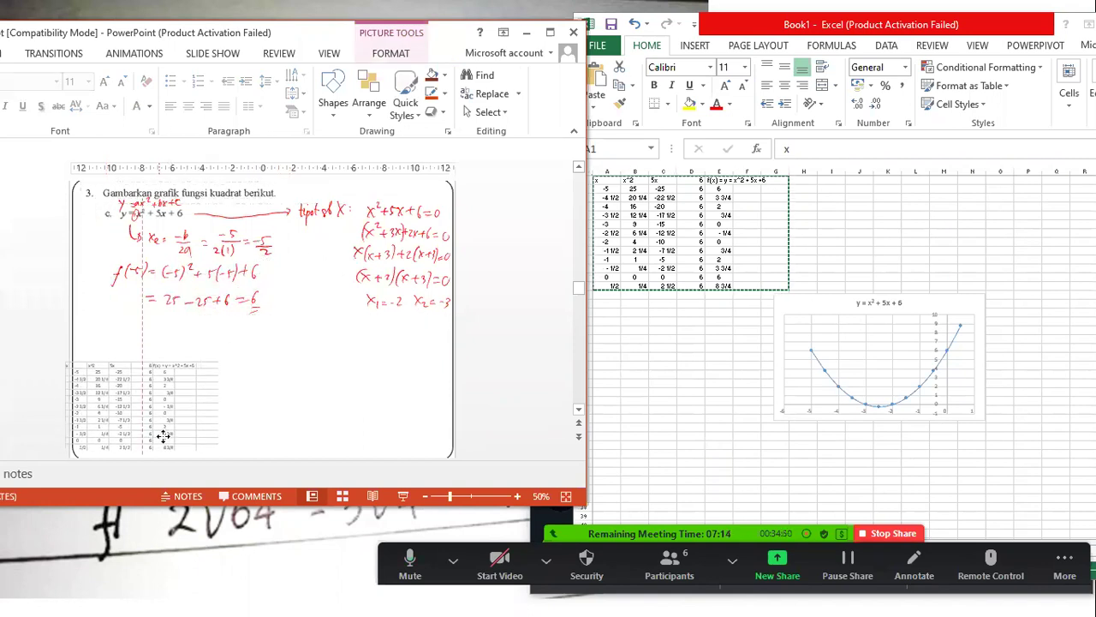
Copy the parabola chart, paste it on the slide as a picture, and enlarge it.
{"action": "left_click", "coordinate": [831, 295]}
{"action": "left_click", "coordinate": [831, 296]}
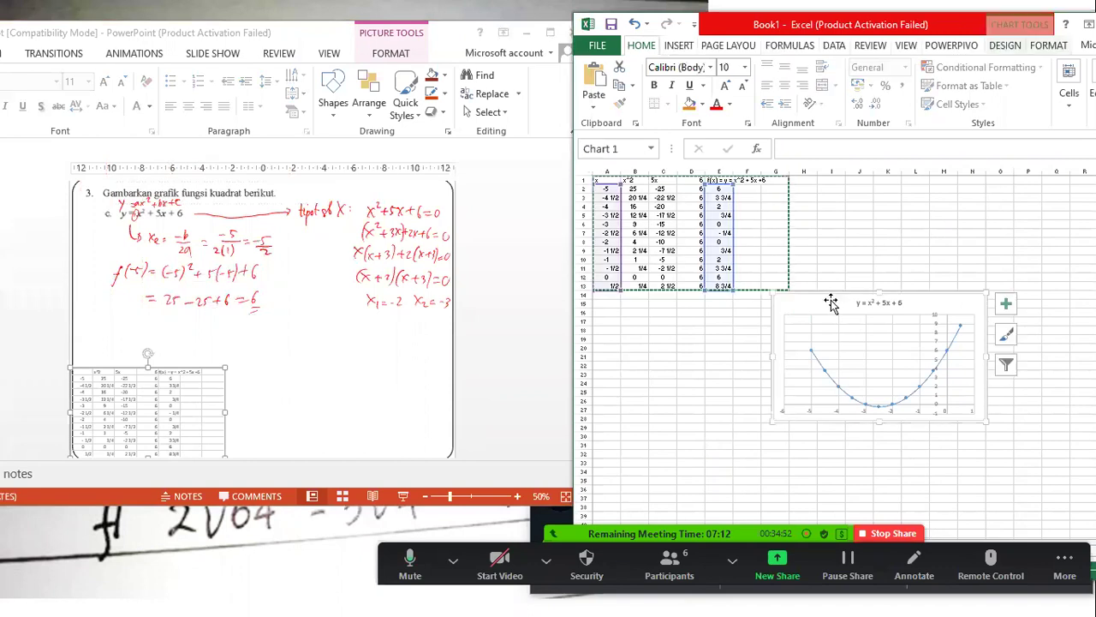
{"action": "right_click", "coordinate": [832, 296]}
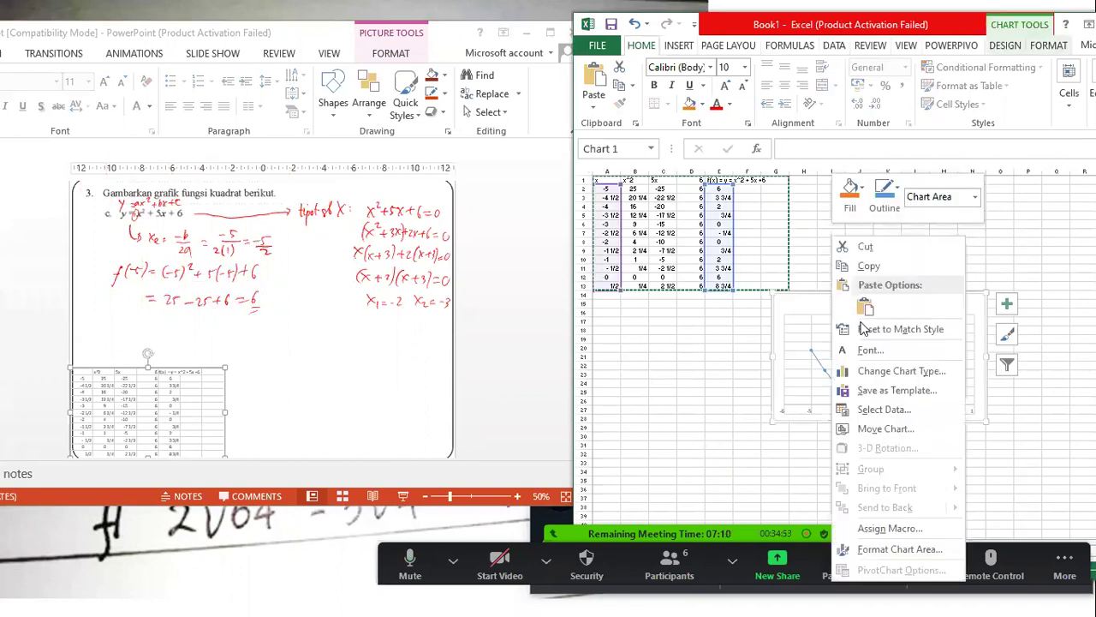
{"action": "left_click", "coordinate": [867, 267]}
{"action": "left_click", "coordinate": [347, 416]}
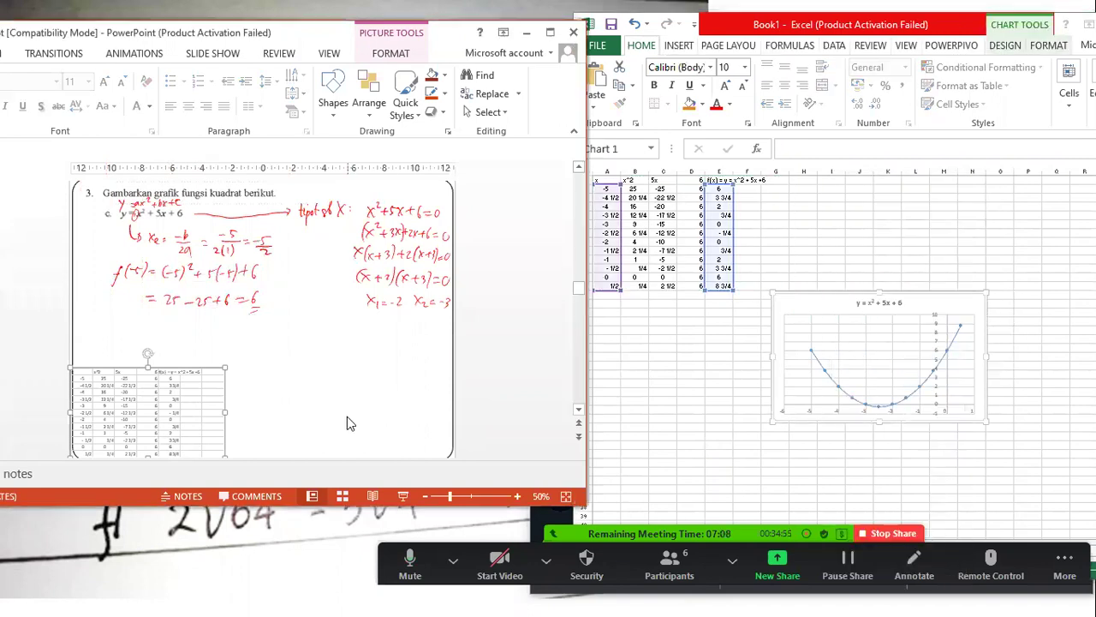
{"action": "key", "text": "ctrl+v"}
{"action": "left_click", "coordinate": [385, 389]}
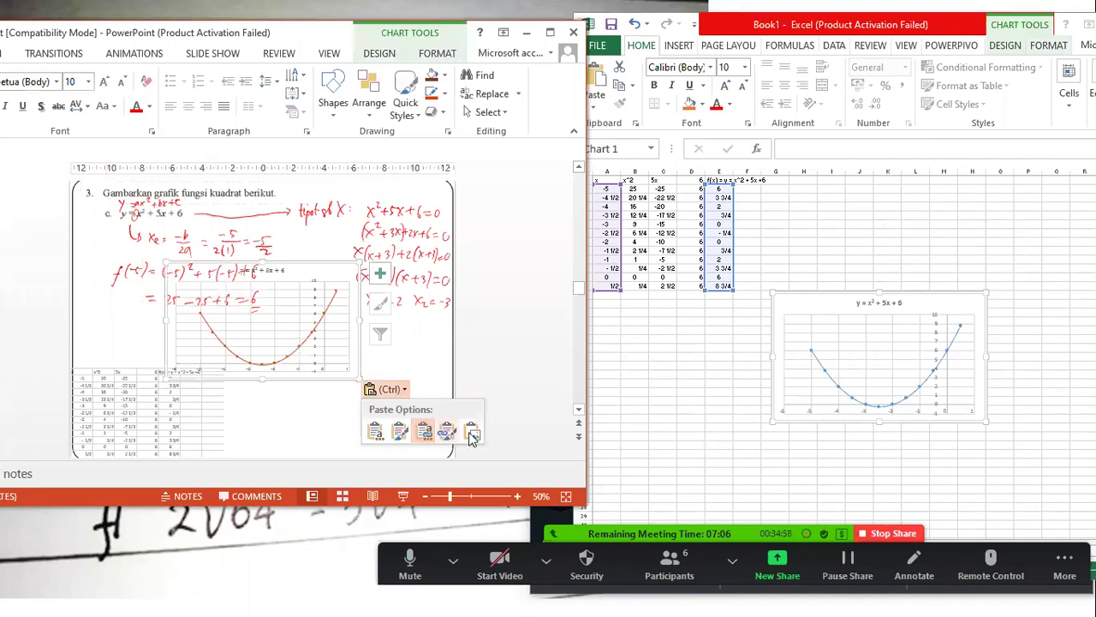
{"action": "left_click", "coordinate": [390, 390]}
{"action": "left_click", "coordinate": [473, 432]}
{"action": "mouse_move", "coordinate": [331, 407]}
{"action": "left_mouse_down"}
{"action": "mouse_move", "coordinate": [363, 441]}
{"action": "mouse_move", "coordinate": [411, 435]}
{"action": "left_mouse_up"}
{"action": "left_click", "coordinate": [196, 401]}
{"action": "left_click", "coordinate": [372, 415]}
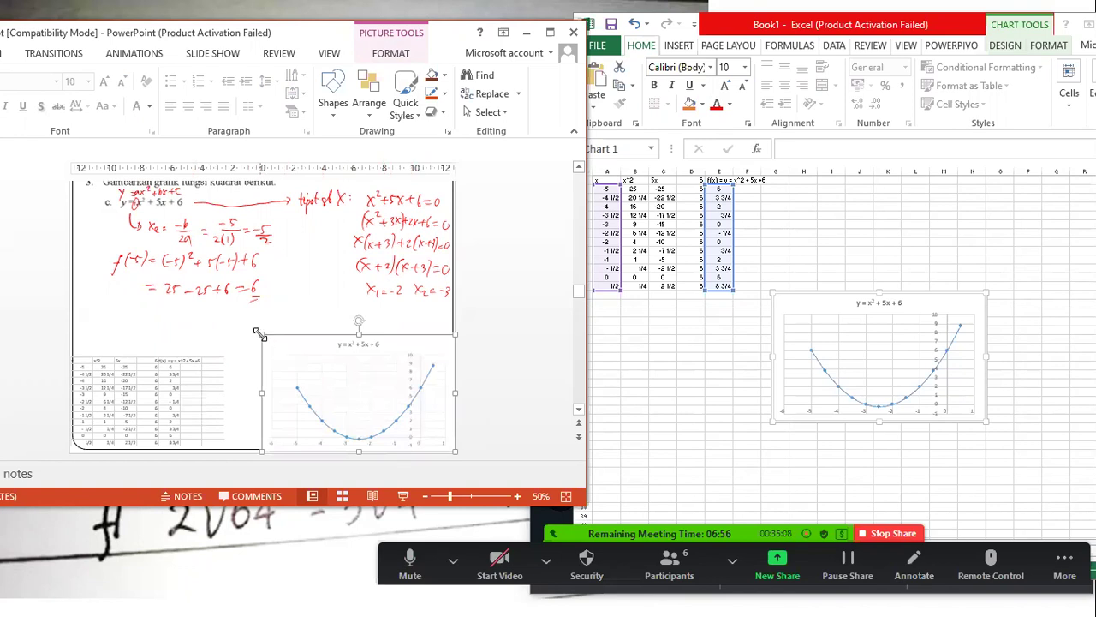
{"action": "left_click_drag", "start_coordinate": [243, 328], "coordinate": [209, 302]}
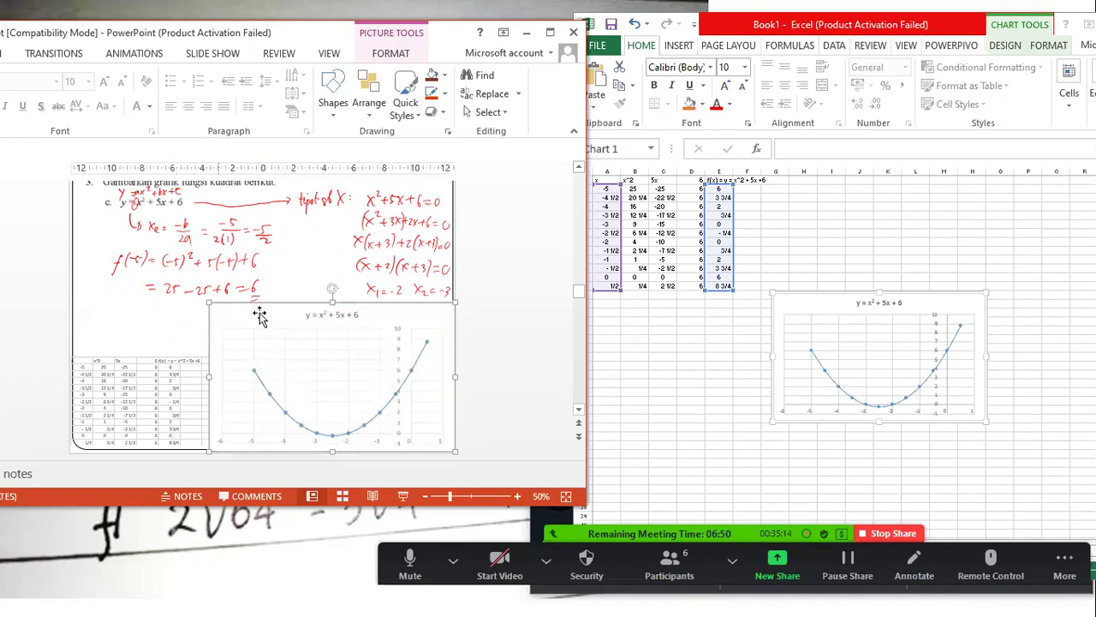
Start the slide show from the current slide and hide Zoom's floating meeting controls.
{"action": "key", "text": "shift+F5"}
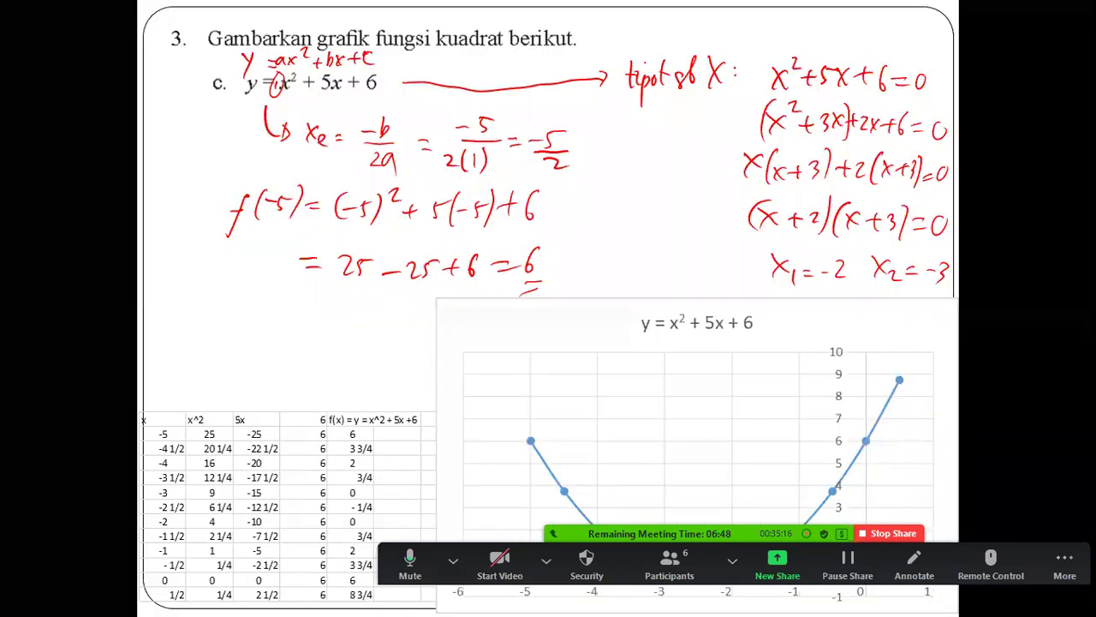
{"action": "left_click", "coordinate": [733, 560]}
{"action": "left_click", "coordinate": [733, 560]}
{"action": "left_click", "coordinate": [884, 22]}
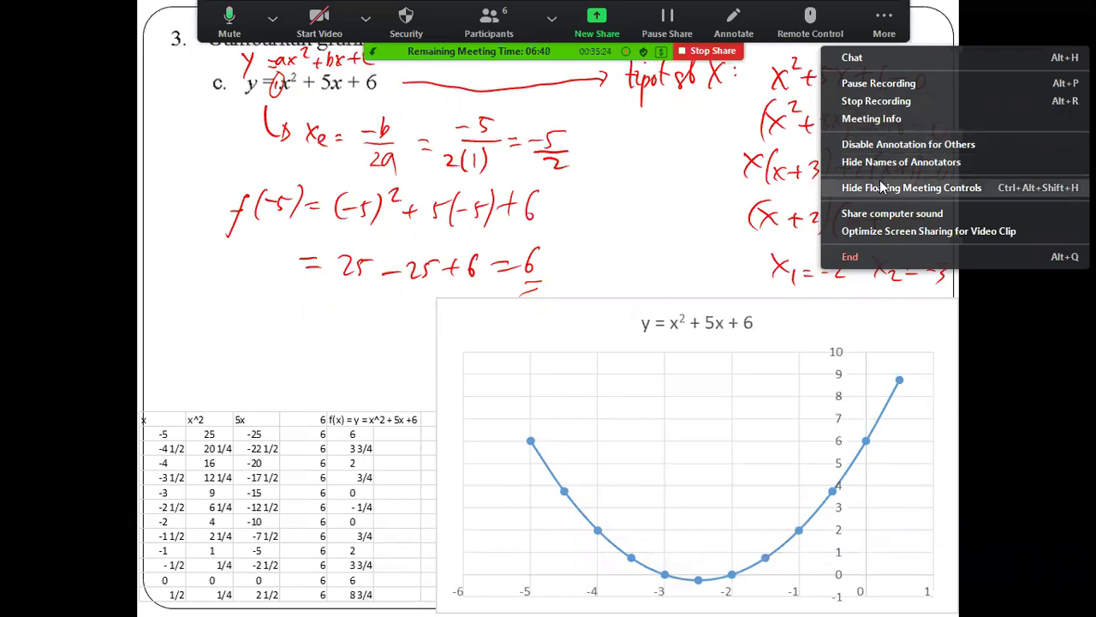
{"action": "left_click", "coordinate": [882, 187]}
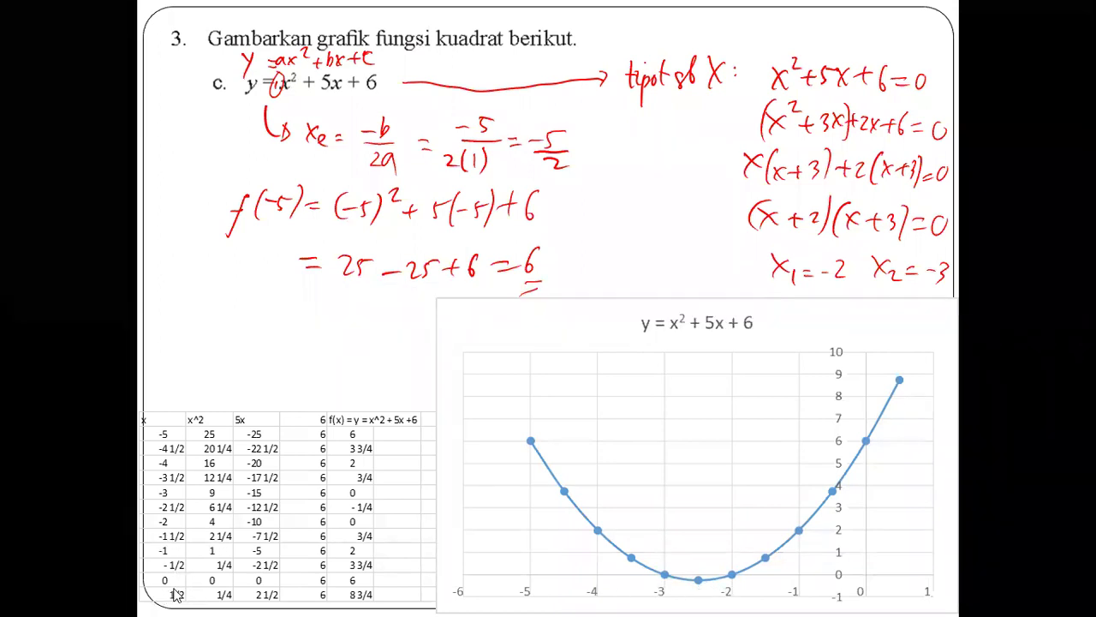
Advance to the next slide and switch the pointer to the Pen.
{"action": "left_click", "coordinate": [176, 597]}
{"action": "left_click", "coordinate": [212, 600]}
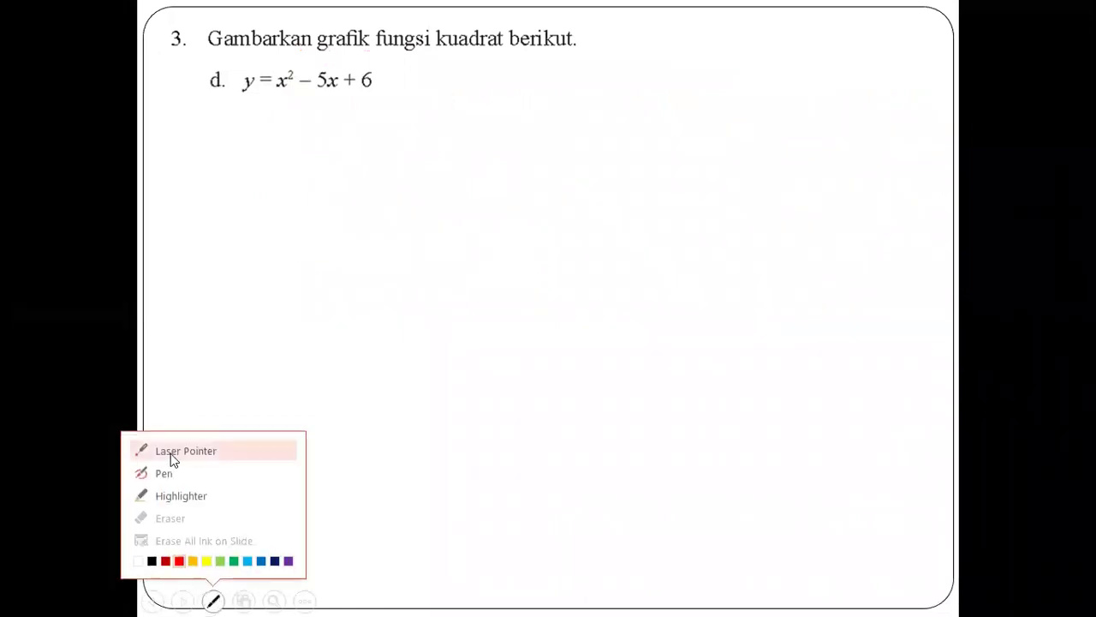
{"action": "left_click", "coordinate": [162, 472]}
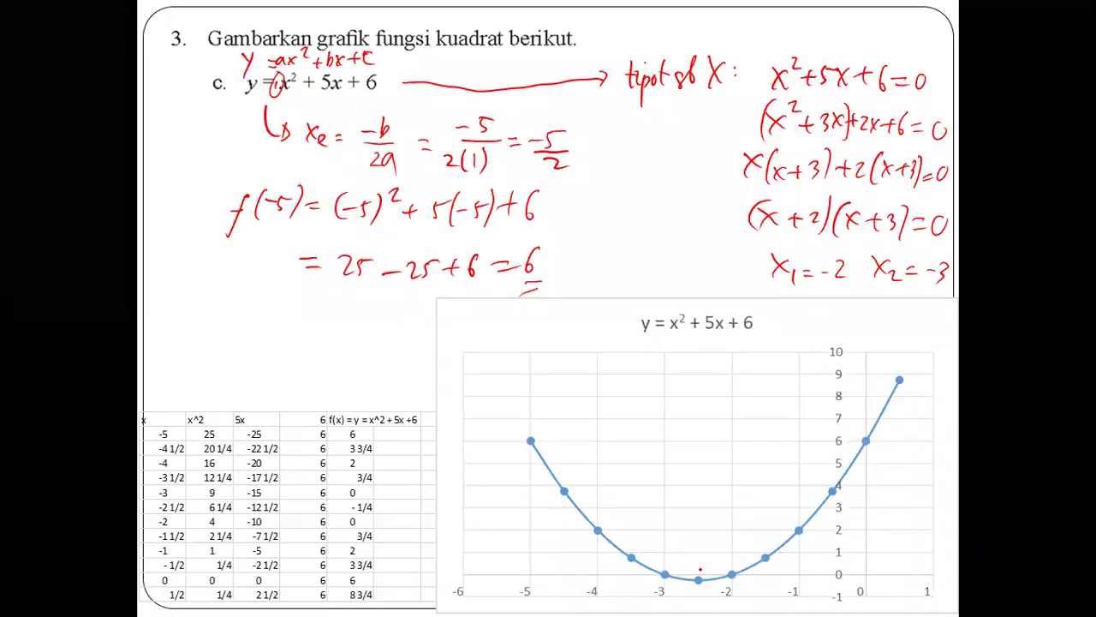
Draw the dashed axis of symmetry at the vertex and label it xe = −5/2.
{"action": "left_click_drag", "start_coordinate": [697, 458], "coordinate": [699, 608]}
{"action": "left_click_drag", "start_coordinate": [684, 440], "coordinate": [692, 453]}
{"action": "mouse_move", "coordinate": [694, 439]}
{"action": "left_mouse_down"}
{"action": "mouse_move", "coordinate": [686, 454]}
{"action": "mouse_move", "coordinate": [736, 449]}
{"action": "left_mouse_up"}
{"action": "mouse_move", "coordinate": [732, 454]}
{"action": "left_mouse_down"}
{"action": "mouse_move", "coordinate": [749, 453]}
{"action": "mouse_move", "coordinate": [747, 471]}
{"action": "left_mouse_up"}
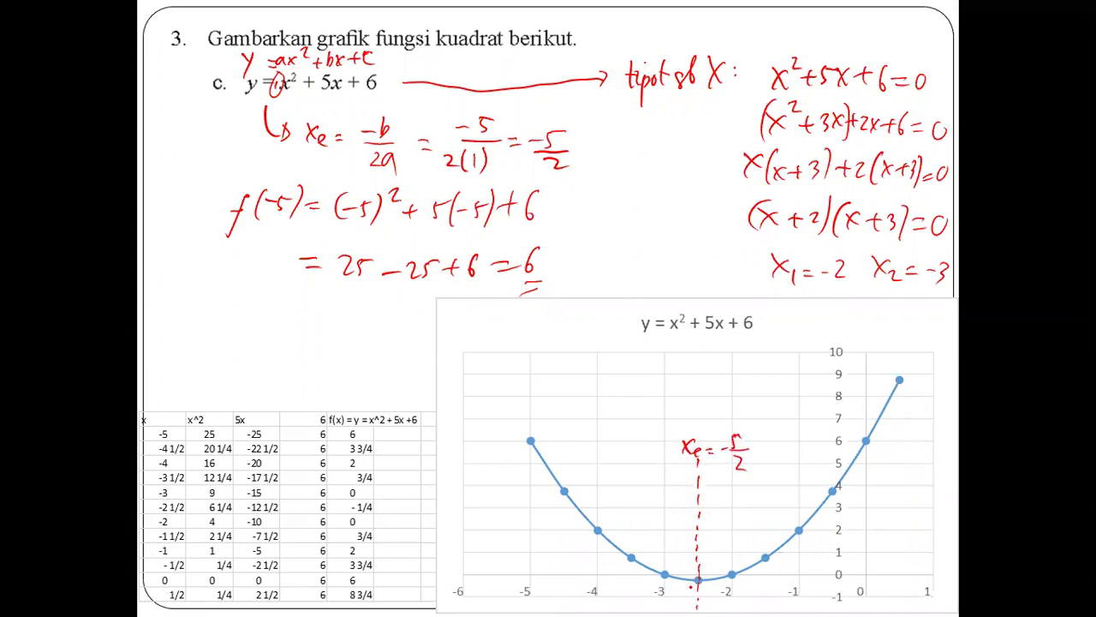
{"action": "left_click_drag", "start_coordinate": [695, 580], "coordinate": [673, 578]}
Circle −1/4 as 'titik balik minimum', mark the y-intercept (0,6) and root x = −2.
{"action": "mouse_move", "coordinate": [376, 496]}
{"action": "left_mouse_down"}
{"action": "mouse_move", "coordinate": [403, 512]}
{"action": "mouse_move", "coordinate": [474, 512]}
{"action": "left_mouse_up"}
{"action": "left_click_drag", "start_coordinate": [479, 493], "coordinate": [487, 513]}
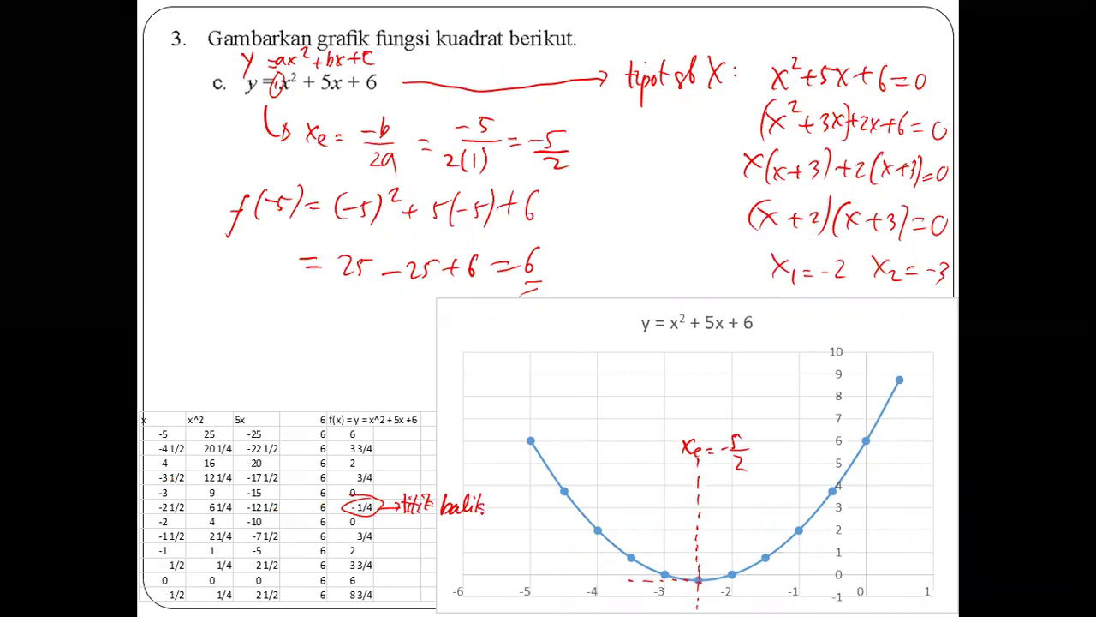
{"action": "mouse_move", "coordinate": [418, 517]}
{"action": "left_mouse_down"}
{"action": "mouse_move", "coordinate": [429, 528]}
{"action": "mouse_move", "coordinate": [488, 525]}
{"action": "left_mouse_up"}
{"action": "left_click_drag", "start_coordinate": [799, 583], "coordinate": [843, 584]}
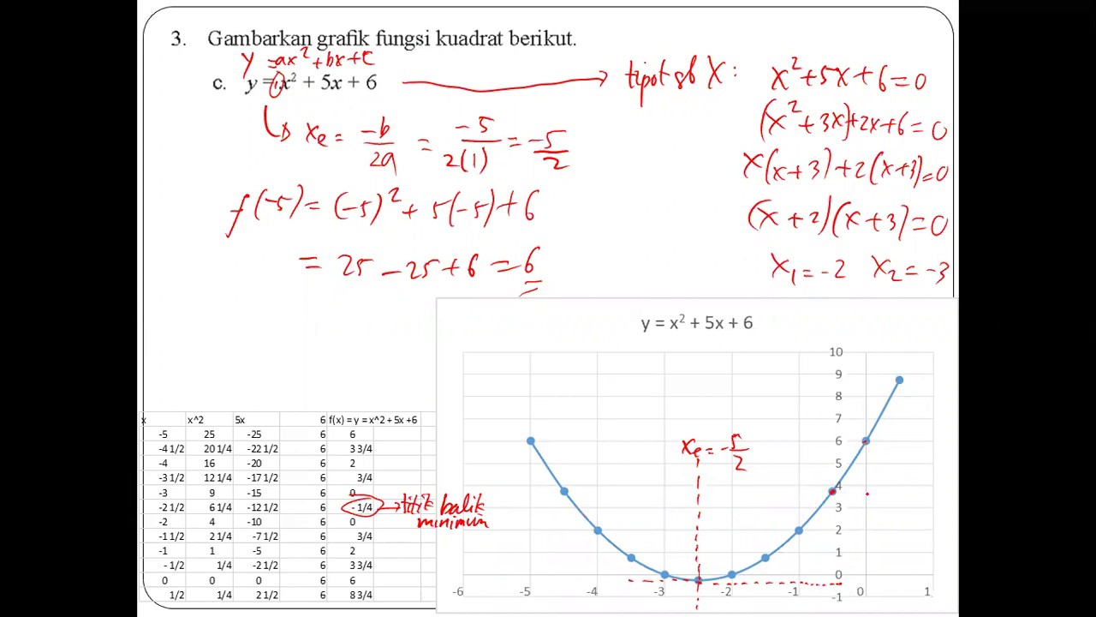
{"action": "mouse_move", "coordinate": [866, 442]}
{"action": "left_mouse_down"}
{"action": "mouse_move", "coordinate": [908, 476]}
{"action": "mouse_move", "coordinate": [933, 454]}
{"action": "mouse_move", "coordinate": [896, 495]}
{"action": "mouse_move", "coordinate": [916, 491]}
{"action": "mouse_move", "coordinate": [917, 507]}
{"action": "left_mouse_up"}
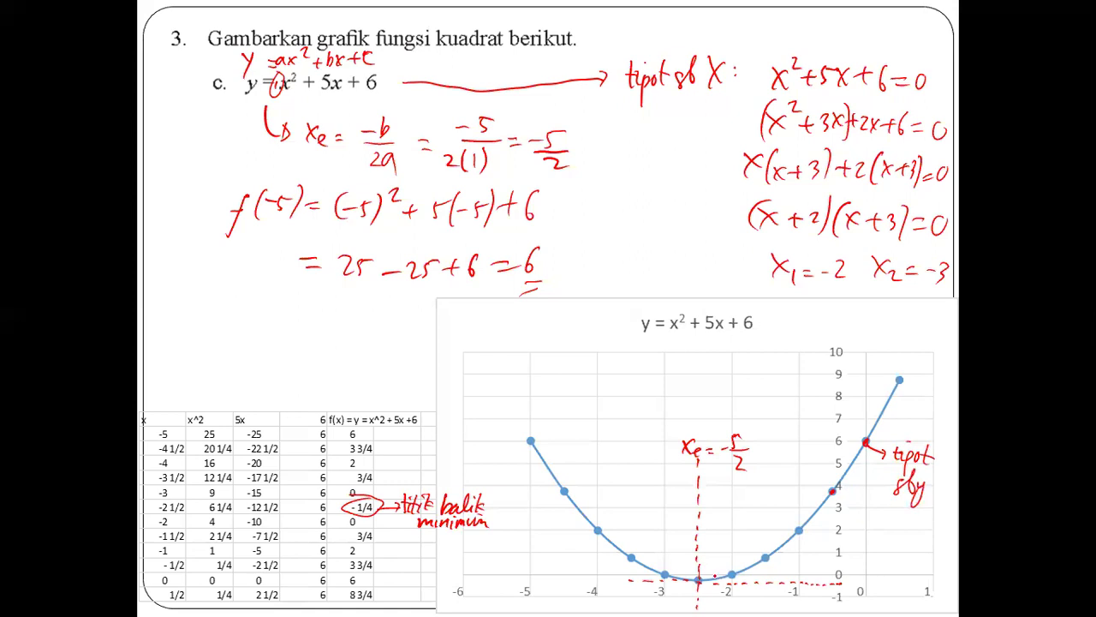
{"action": "left_click", "coordinate": [733, 573]}
Mark the root x = −3 and write 'a=1>0 → hadap atas' in the left margin.
{"action": "left_click_drag", "start_coordinate": [661, 570], "coordinate": [666, 579]}
{"action": "mouse_move", "coordinate": [267, 96]}
{"action": "left_mouse_down"}
{"action": "mouse_move", "coordinate": [167, 165]}
{"action": "mouse_move", "coordinate": [156, 328]}
{"action": "mouse_move", "coordinate": [168, 324]}
{"action": "mouse_move", "coordinate": [172, 353]}
{"action": "mouse_move", "coordinate": [195, 335]}
{"action": "left_mouse_up"}
{"action": "left_click", "coordinate": [181, 348]}
{"action": "left_click", "coordinate": [194, 336]}
{"action": "left_click_drag", "start_coordinate": [180, 344], "coordinate": [225, 350]}
{"action": "left_click_drag", "start_coordinate": [250, 335], "coordinate": [345, 341]}
{"action": "mouse_move", "coordinate": [348, 333]}
{"action": "left_mouse_down"}
{"action": "mouse_move", "coordinate": [348, 360]}
{"action": "mouse_move", "coordinate": [354, 339]}
{"action": "left_mouse_up"}
{"action": "left_click_drag", "start_coordinate": [368, 334], "coordinate": [399, 339]}
{"action": "left_click_drag", "start_coordinate": [404, 328], "coordinate": [396, 345]}
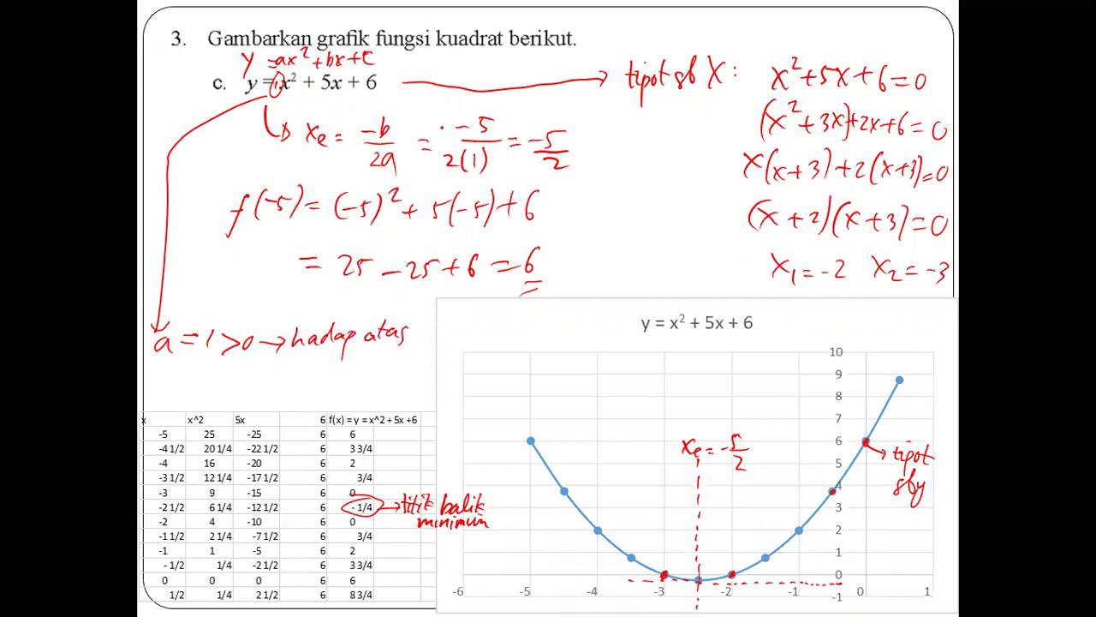
Write the discriminant D = b² − 4ac = 5² − 4(1)(6) = 25 − 24 = 1 > 0, then open the Start menu.
{"action": "left_click_drag", "start_coordinate": [168, 377], "coordinate": [171, 401]}
{"action": "left_click_drag", "start_coordinate": [190, 387], "coordinate": [210, 394]}
{"action": "mouse_move", "coordinate": [219, 375]}
{"action": "left_mouse_down"}
{"action": "mouse_move", "coordinate": [231, 398]}
{"action": "mouse_move", "coordinate": [254, 384]}
{"action": "left_mouse_up"}
{"action": "left_click_drag", "start_coordinate": [258, 392], "coordinate": [308, 392]}
{"action": "left_click_drag", "start_coordinate": [328, 382], "coordinate": [345, 382]}
{"action": "mouse_move", "coordinate": [329, 392]}
{"action": "left_mouse_down"}
{"action": "mouse_move", "coordinate": [368, 396]}
{"action": "mouse_move", "coordinate": [406, 377]}
{"action": "mouse_move", "coordinate": [424, 391]}
{"action": "left_mouse_up"}
{"action": "mouse_move", "coordinate": [437, 373]}
{"action": "left_mouse_down"}
{"action": "mouse_move", "coordinate": [433, 389]}
{"action": "mouse_move", "coordinate": [453, 396]}
{"action": "left_mouse_up"}
{"action": "left_click_drag", "start_coordinate": [466, 372], "coordinate": [468, 391]}
{"action": "mouse_move", "coordinate": [473, 366]}
{"action": "left_mouse_down"}
{"action": "mouse_move", "coordinate": [476, 392]}
{"action": "mouse_move", "coordinate": [512, 397]}
{"action": "left_mouse_up"}
{"action": "left_click_drag", "start_coordinate": [519, 384], "coordinate": [536, 392]}
{"action": "mouse_move", "coordinate": [548, 380]}
{"action": "left_mouse_down"}
{"action": "mouse_move", "coordinate": [558, 398]}
{"action": "mouse_move", "coordinate": [646, 393]}
{"action": "left_mouse_up"}
{"action": "mouse_move", "coordinate": [656, 376]}
{"action": "left_mouse_down"}
{"action": "mouse_move", "coordinate": [658, 392]}
{"action": "mouse_move", "coordinate": [685, 392]}
{"action": "mouse_move", "coordinate": [672, 390]}
{"action": "left_mouse_up"}
{"action": "left_click", "coordinate": [693, 387]}
{"action": "left_click_drag", "start_coordinate": [702, 374], "coordinate": [700, 377]}
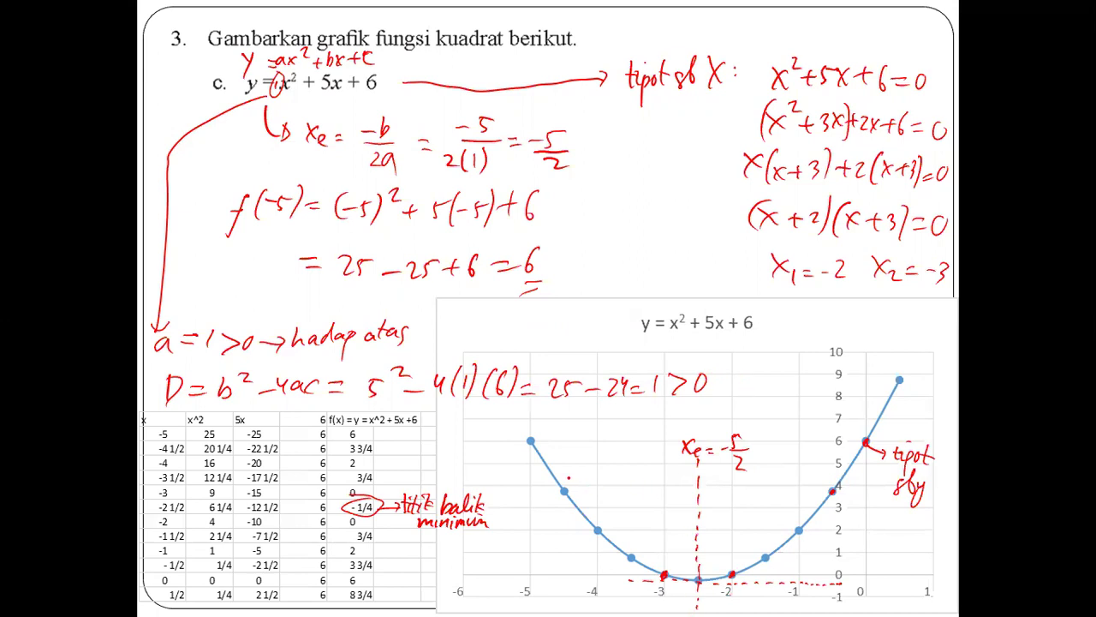
{"action": "key", "text": "super"}
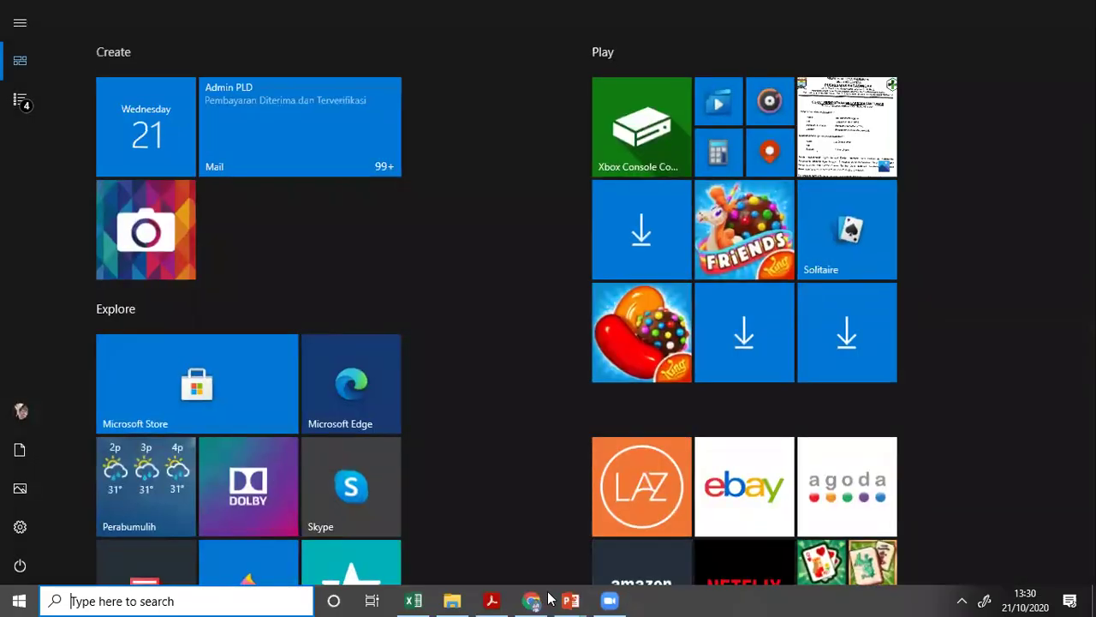
Paste and send the annotated parabola slide screenshot to the 9 SMP 20/21 group chat.
{"action": "left_click", "coordinate": [532, 599]}
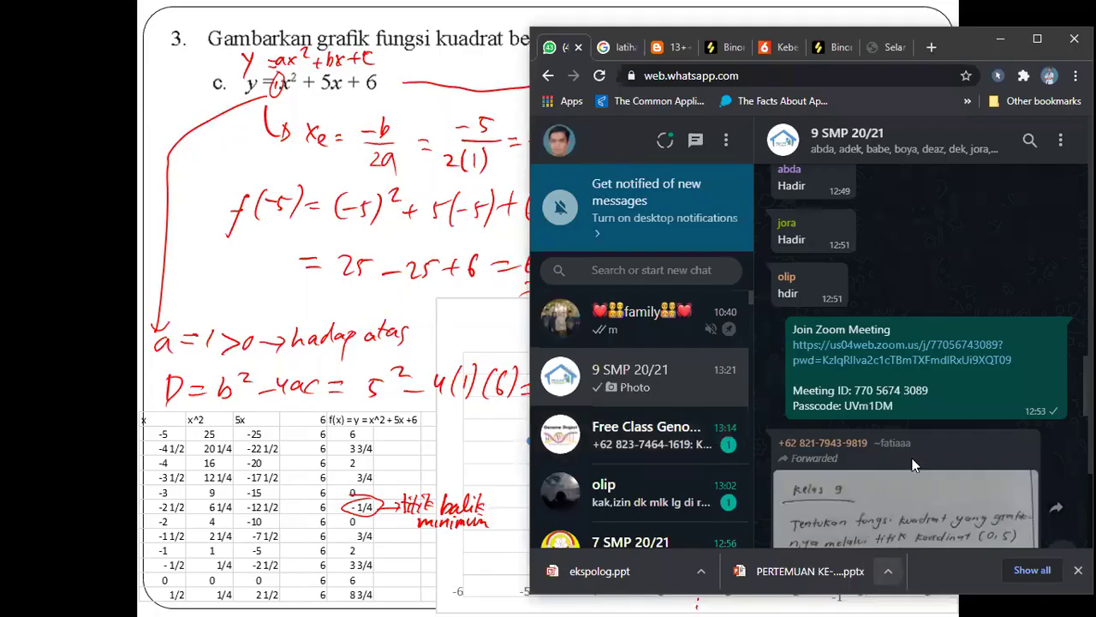
{"action": "scroll", "coordinate": [897, 476], "scroll_direction": "down", "scroll_amount": 10}
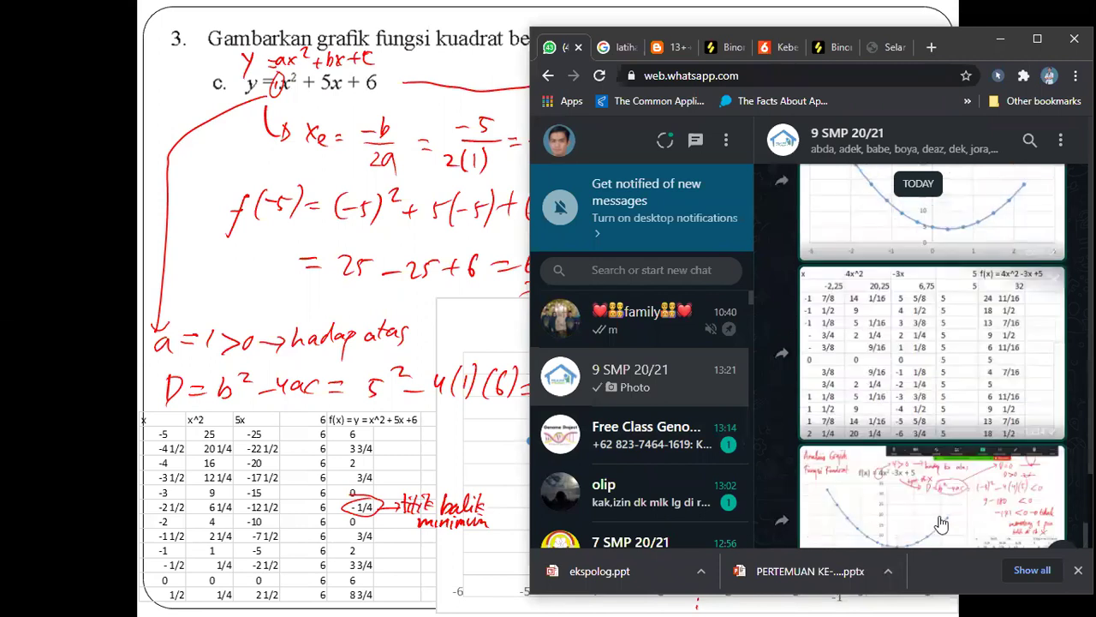
{"action": "left_click", "coordinate": [910, 519]}
{"action": "key", "text": "ctrl+v"}
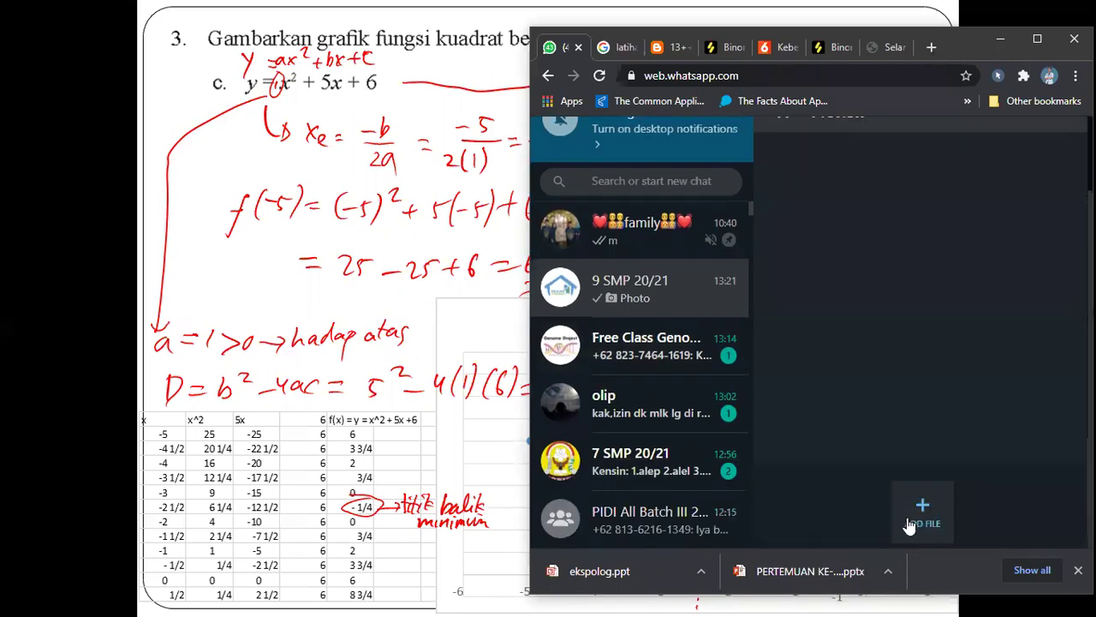
{"action": "key", "text": "Return"}
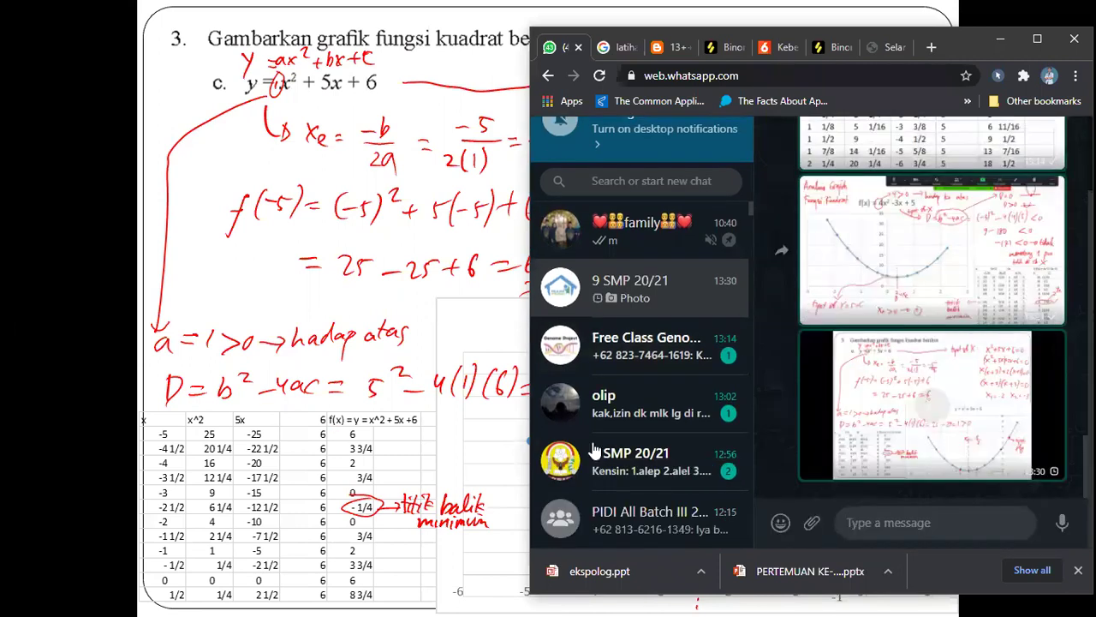
View the group's earlier f(x) = 4x² − 3x + 5 slide image full size, zooming in and out.
{"action": "left_click", "coordinate": [935, 262]}
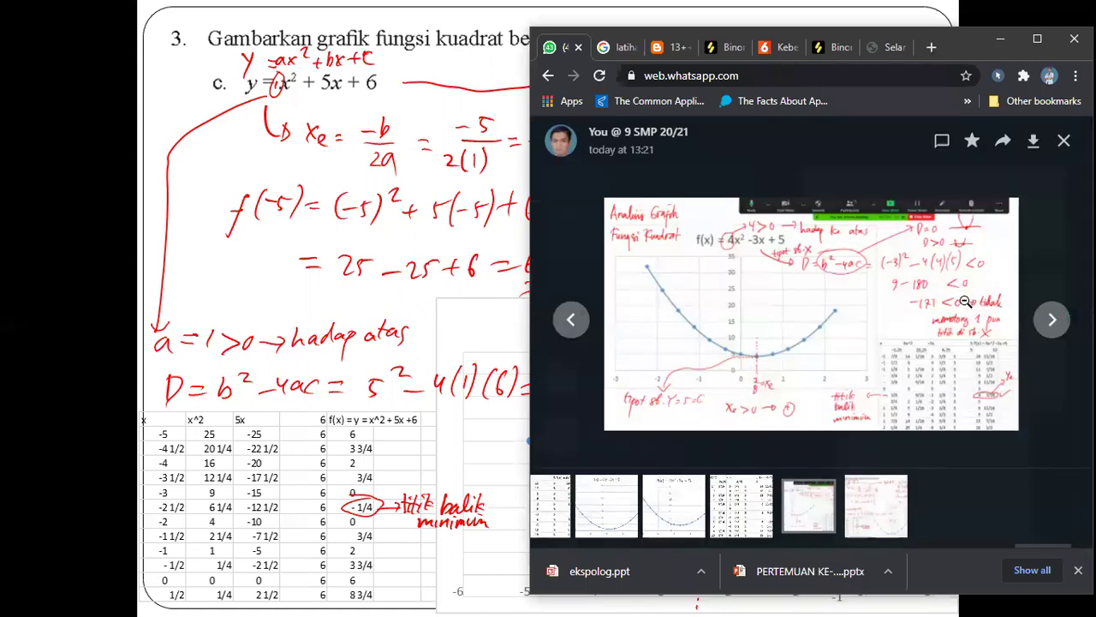
{"action": "left_click", "coordinate": [952, 318]}
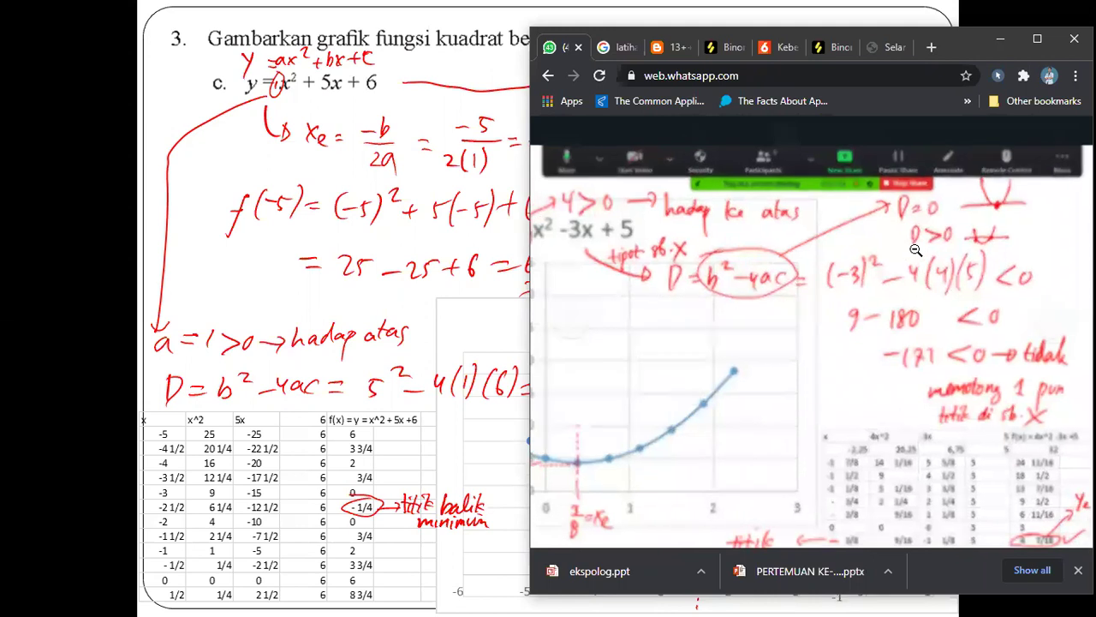
{"action": "left_click", "coordinate": [824, 357]}
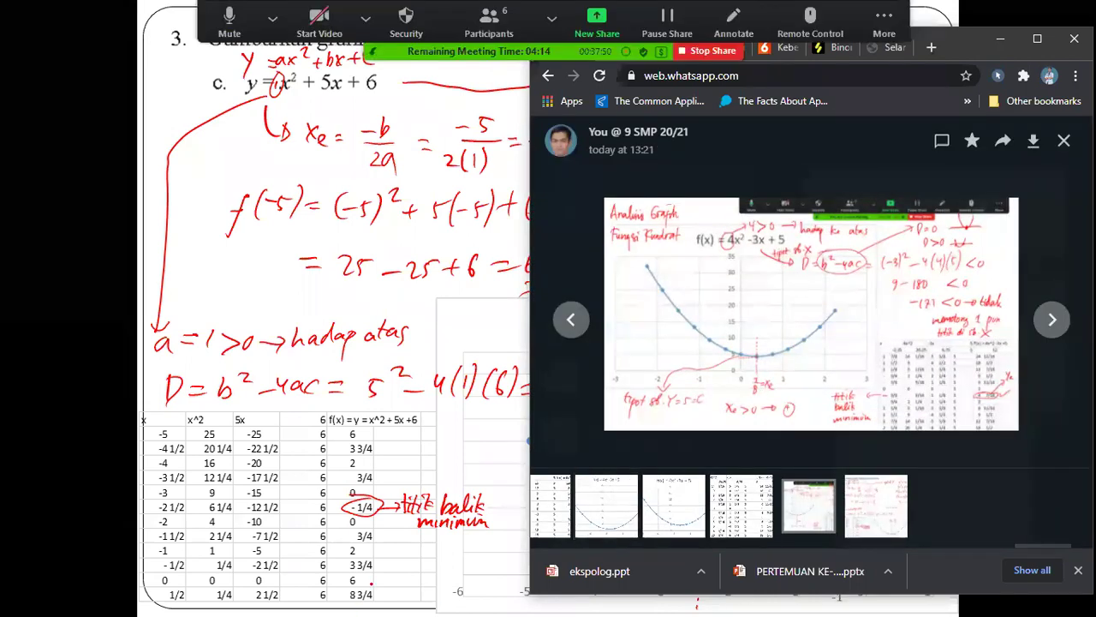
{"action": "key", "text": "super"}
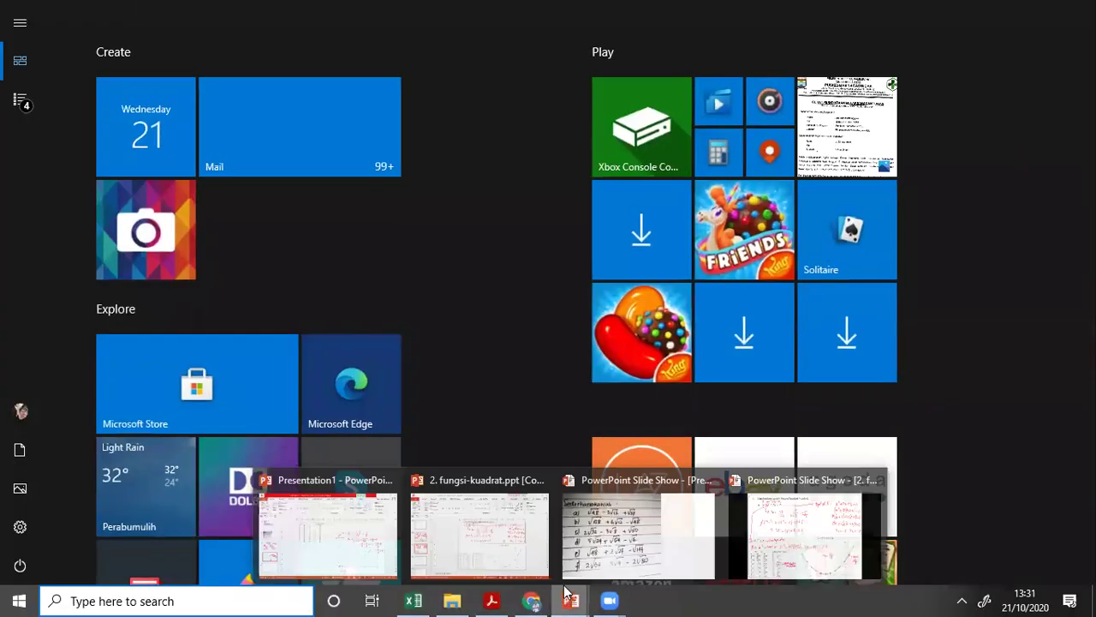
Advance the slide show to the Analisis Grafik Fungsi Kuadrat slide.
{"action": "left_click", "coordinate": [599, 538]}
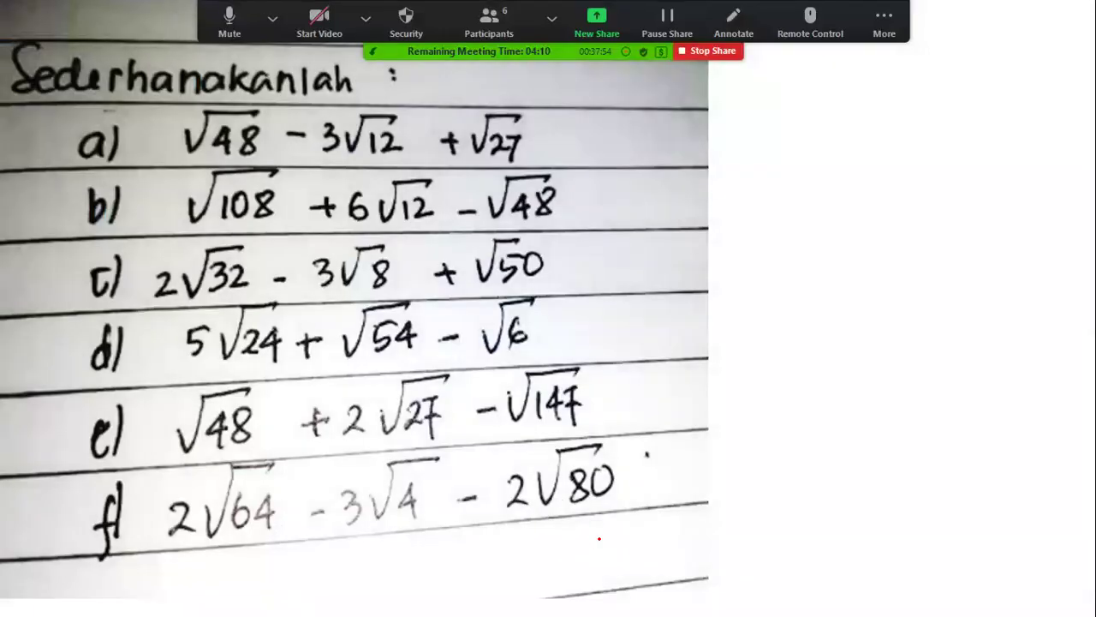
{"action": "left_click", "coordinate": [599, 539]}
{"action": "left_click", "coordinate": [599, 539]}
{"action": "left_click", "coordinate": [599, 539]}
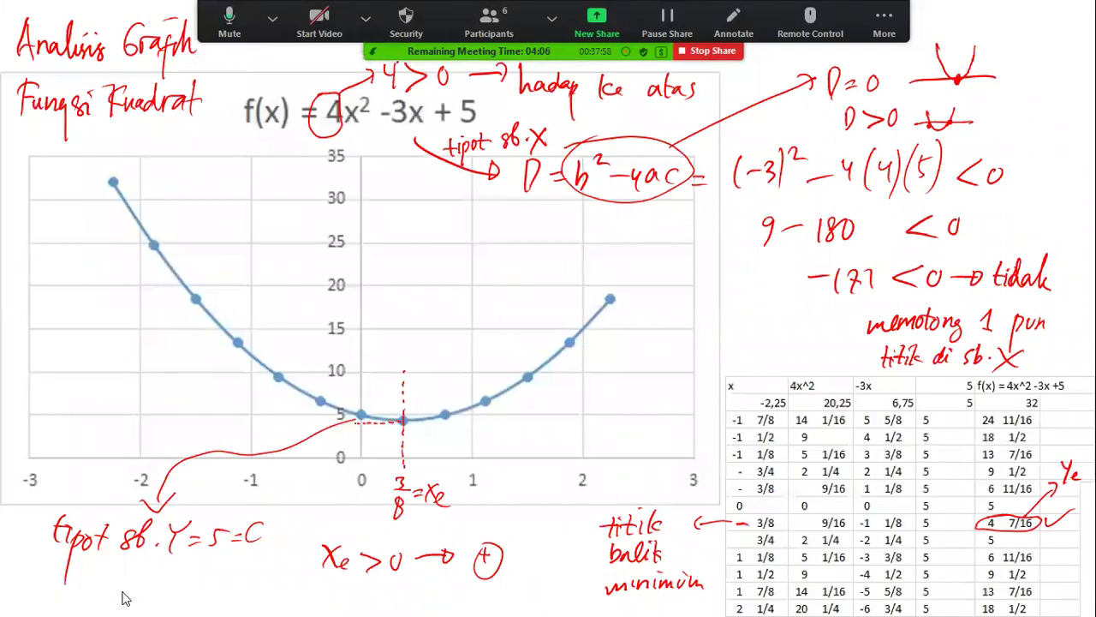
Zoom in on the D = b²−4ac working, then end the show keeping the ink annotations.
{"action": "scroll", "coordinate": [828, 199], "scroll_direction": "up", "scroll_amount": 3, "text": "ctrl"}
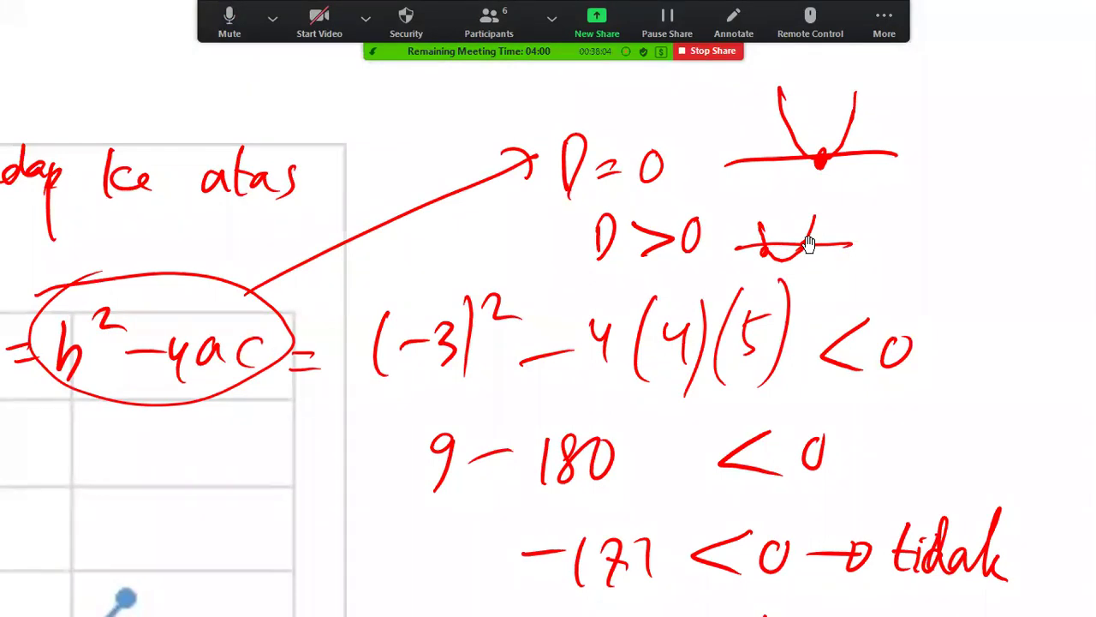
{"action": "mouse_move", "coordinate": [228, 396]}
{"action": "left_mouse_down"}
{"action": "mouse_move", "coordinate": [549, 396]}
{"action": "mouse_move", "coordinate": [459, 383]}
{"action": "left_mouse_up"}
{"action": "key", "text": "Escape"}
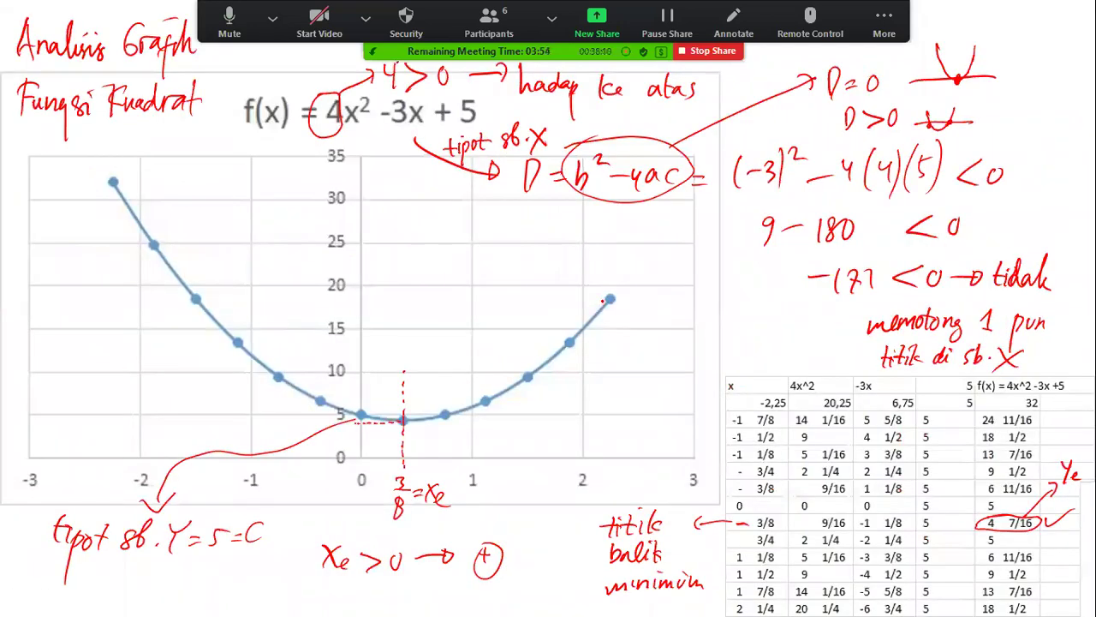
{"action": "left_click", "coordinate": [603, 301]}
{"action": "key", "text": "Escape"}
{"action": "key", "text": "Return"}
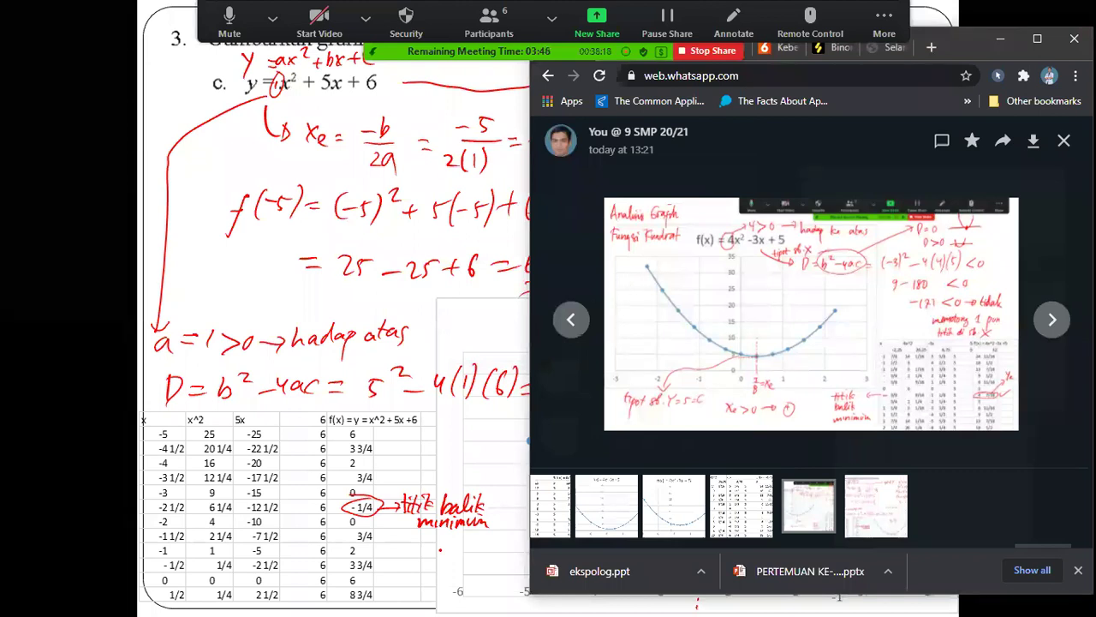
Flip between the worked item b and c slides and blank slide d for y = x² − 5x + 6, ending on d.
{"action": "key", "text": "alt+Tab"}
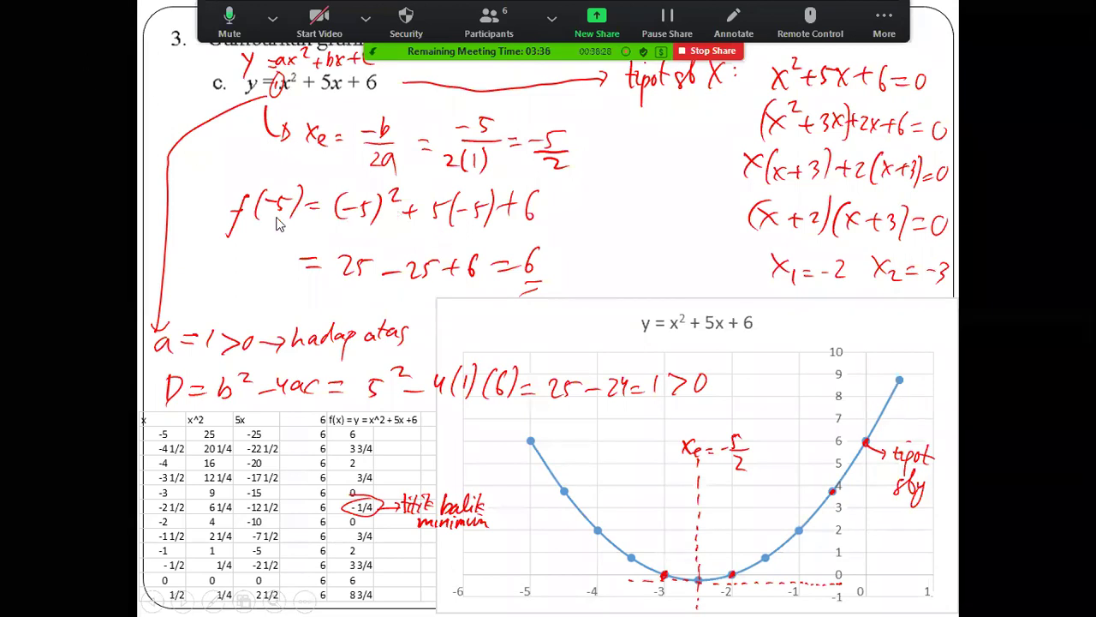
{"action": "left_click", "coordinate": [268, 274]}
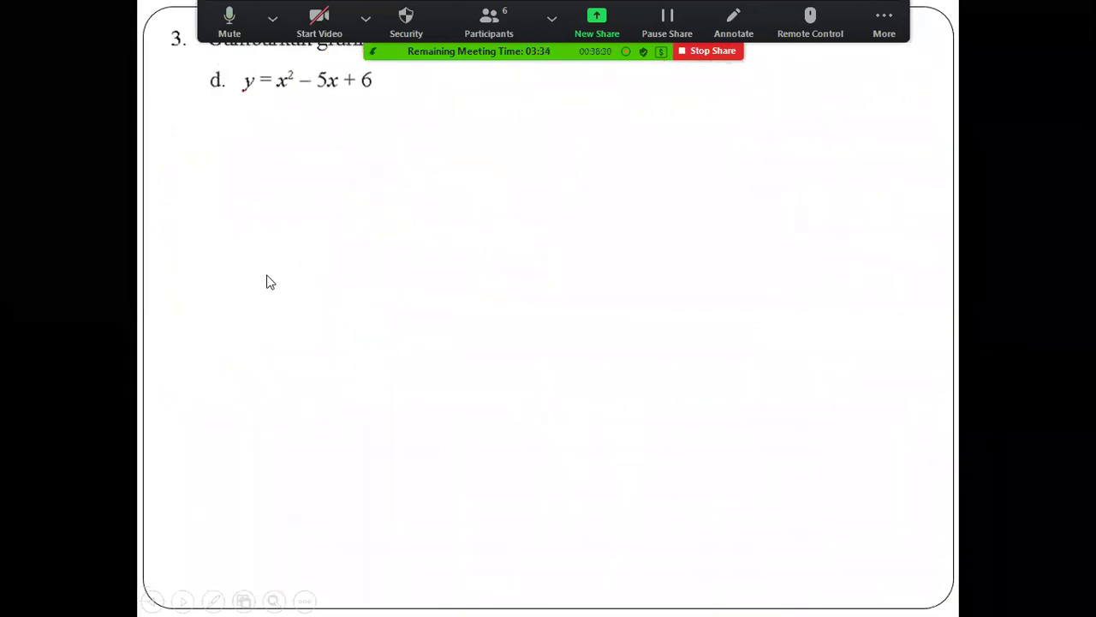
{"action": "key", "text": "Left"}
{"action": "key", "text": "Right"}
{"action": "key", "text": "Left"}
{"action": "key", "text": "Left"}
{"action": "key", "text": "Right"}
{"action": "key", "text": "Right"}
{"action": "key", "text": "Right"}
{"action": "key", "text": "Left"}
{"action": "key", "text": "Left"}
{"action": "key", "text": "Left"}
{"action": "key", "text": "Right"}
{"action": "key", "text": "Right"}
{"action": "key", "text": "Left"}
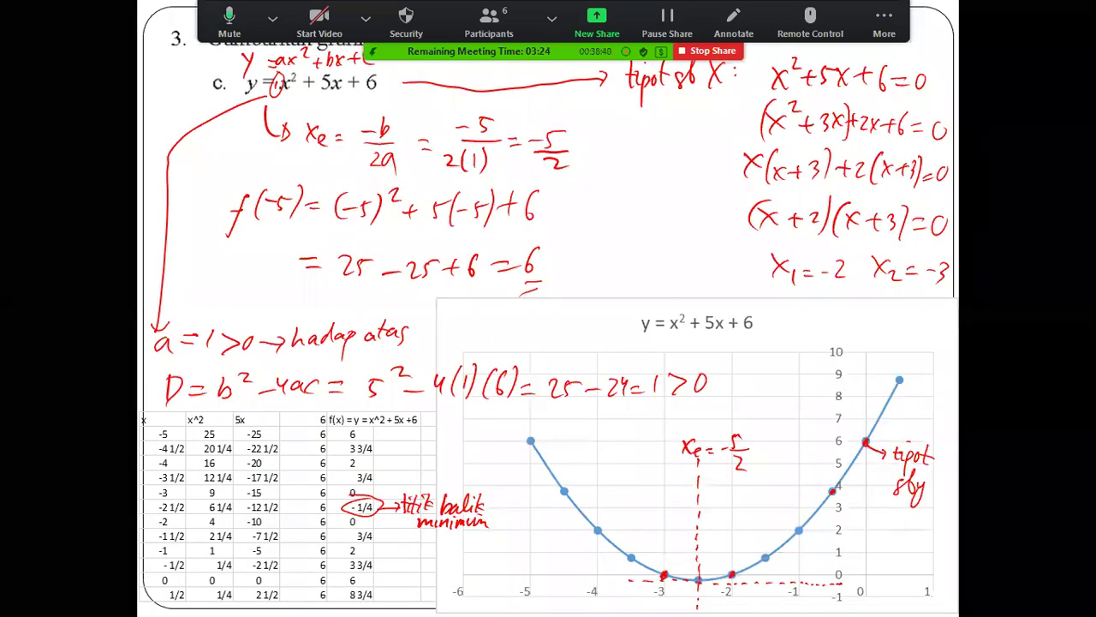
{"action": "key", "text": "Left"}
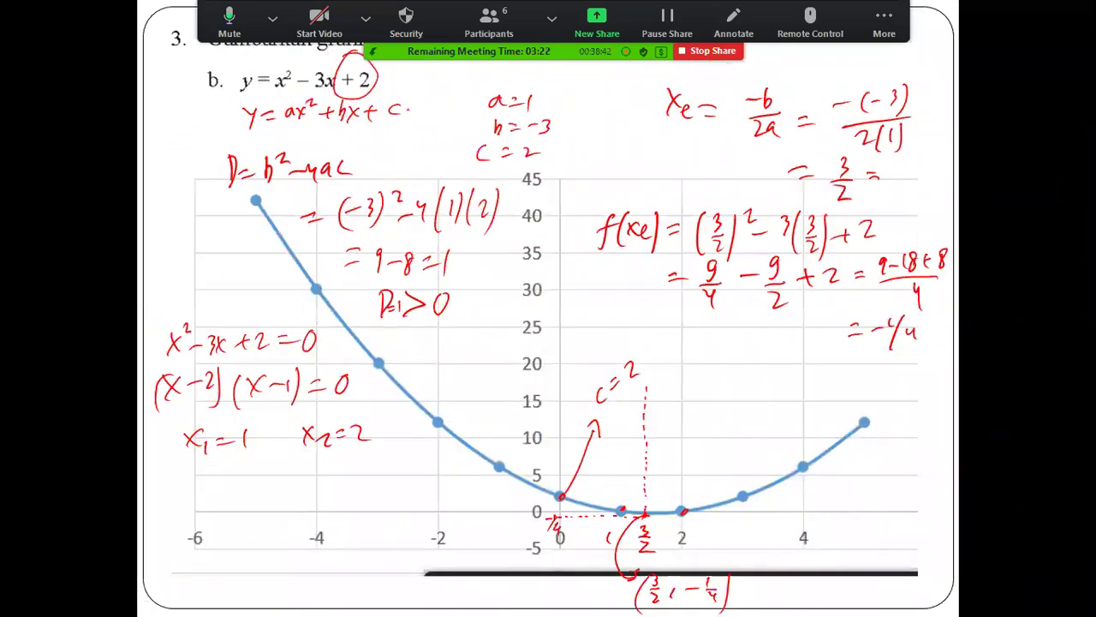
{"action": "key", "text": "Right"}
{"action": "key", "text": "Right"}
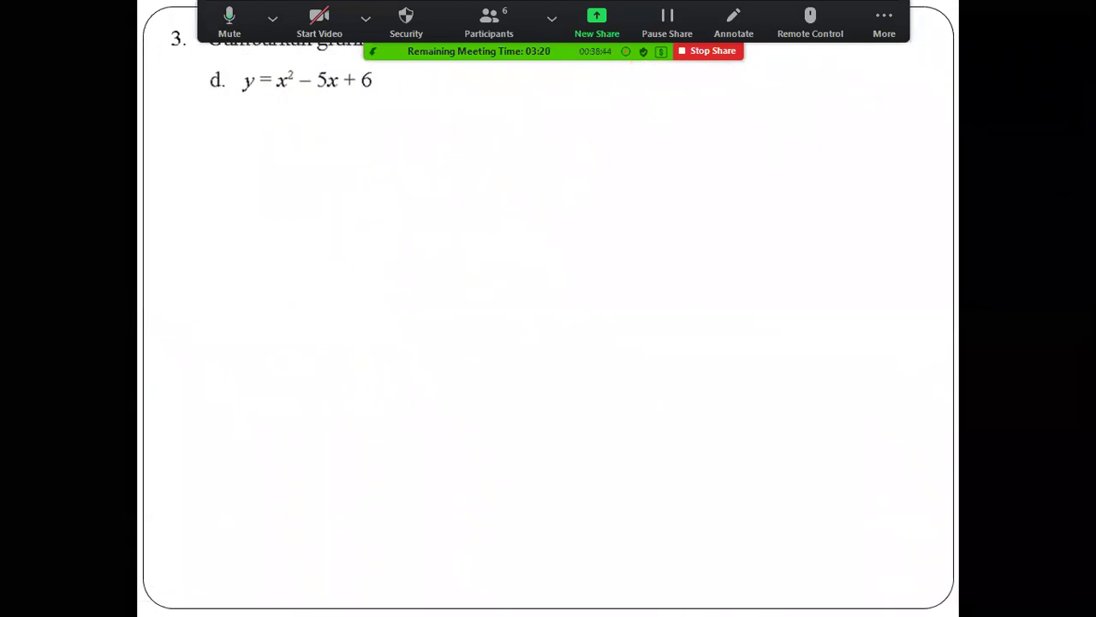
{"action": "key", "text": "Left"}
{"action": "key", "text": "Right"}
{"action": "key", "text": "Left"}
{"action": "key", "text": "Right"}
{"action": "key", "text": "Left"}
{"action": "key", "text": "Right"}
{"action": "key", "text": "Left"}
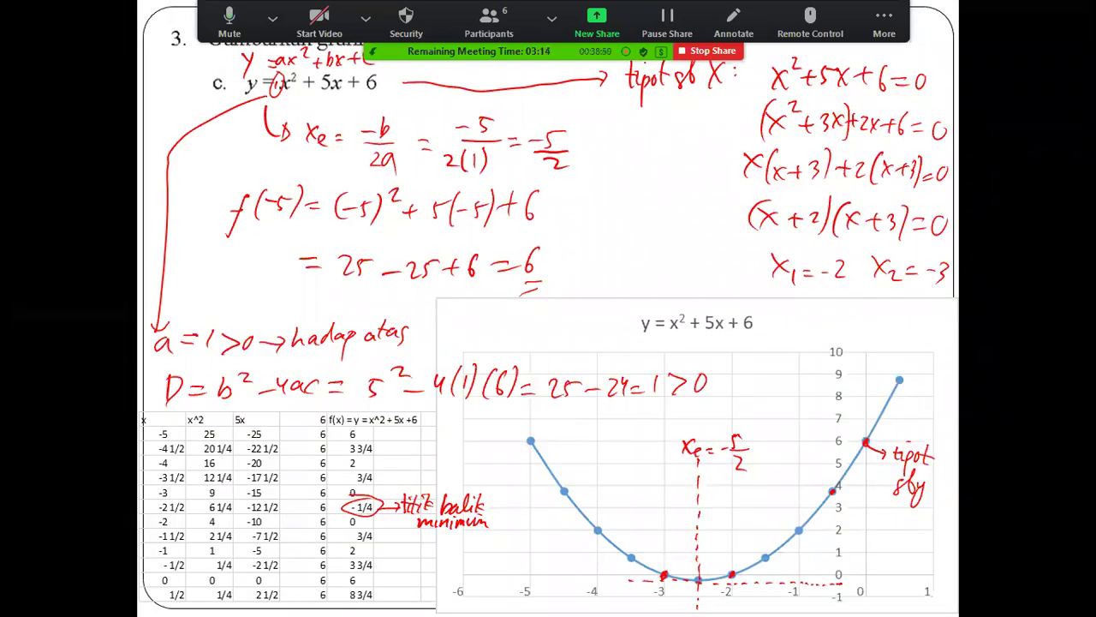
{"action": "key", "text": "Right"}
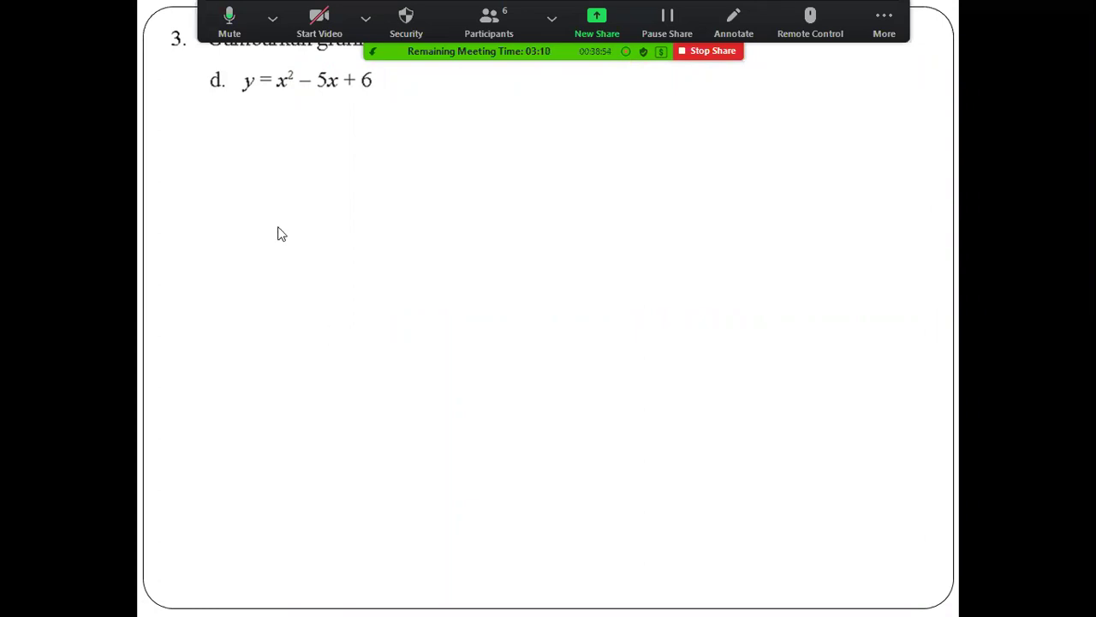
{"action": "mouse_move", "coordinate": [220, 597]}
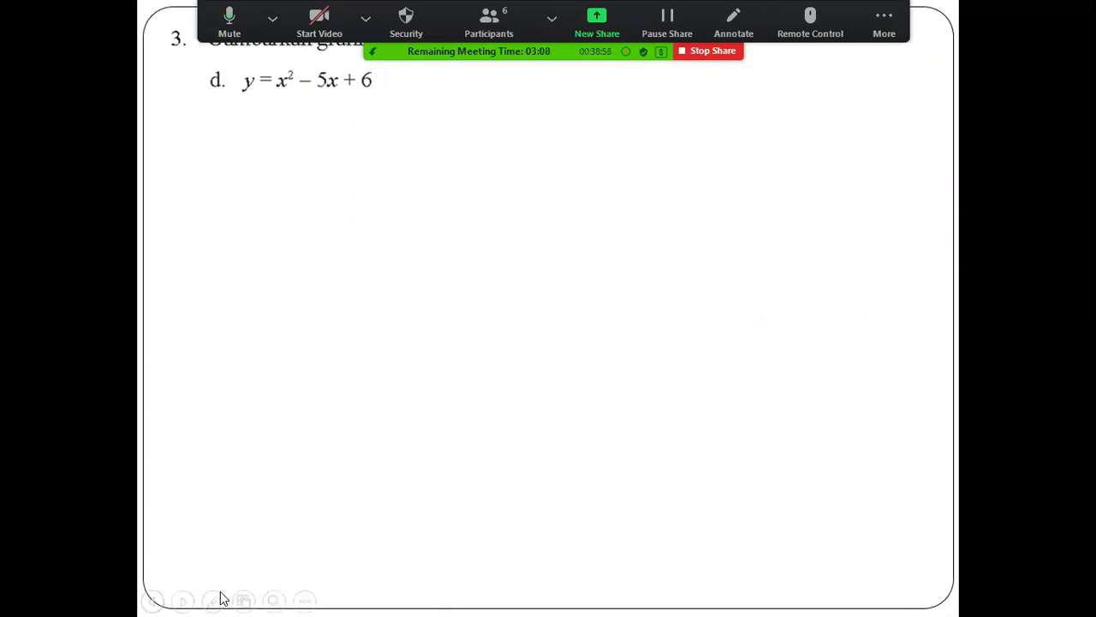
{"action": "left_click", "coordinate": [214, 599]}
With the red pen, write the factorisation 0 = (x−3)(x−2) below the equation.
{"action": "left_click", "coordinate": [173, 471]}
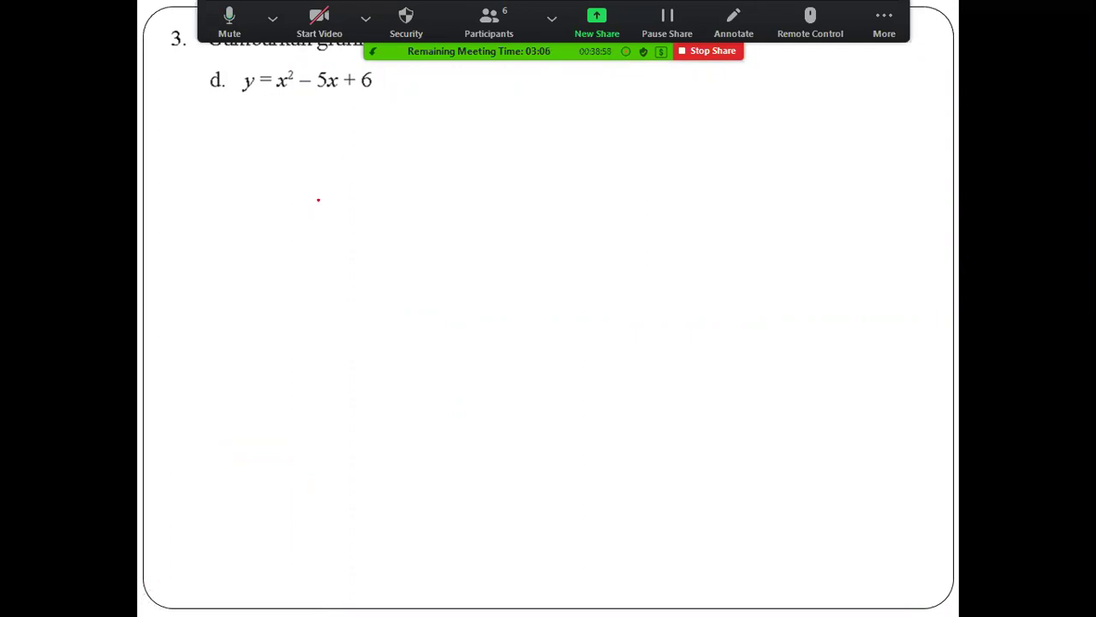
{"action": "left_click_drag", "start_coordinate": [279, 112], "coordinate": [294, 130]}
{"action": "mouse_move", "coordinate": [293, 111]}
{"action": "left_mouse_down"}
{"action": "mouse_move", "coordinate": [279, 131]}
{"action": "mouse_move", "coordinate": [330, 133]}
{"action": "left_mouse_up"}
{"action": "left_click_drag", "start_coordinate": [335, 104], "coordinate": [336, 137]}
{"action": "left_click_drag", "start_coordinate": [276, 103], "coordinate": [272, 139]}
{"action": "mouse_move", "coordinate": [350, 114]}
{"action": "left_mouse_down"}
{"action": "mouse_move", "coordinate": [347, 139]}
{"action": "mouse_move", "coordinate": [370, 135]}
{"action": "left_mouse_up"}
{"action": "mouse_move", "coordinate": [370, 120]}
{"action": "left_mouse_down"}
{"action": "mouse_move", "coordinate": [357, 139]}
{"action": "mouse_move", "coordinate": [380, 126]}
{"action": "left_mouse_up"}
{"action": "left_click_drag", "start_coordinate": [382, 120], "coordinate": [400, 149]}
{"action": "left_click_drag", "start_coordinate": [254, 122], "coordinate": [263, 122]}
{"action": "left_click_drag", "start_coordinate": [255, 128], "coordinate": [230, 118]}
{"action": "left_click_drag", "start_coordinate": [242, 161], "coordinate": [261, 180]}
Write the roots x₁ = 2 and x₂ = 3 beneath the factorisation.
{"action": "mouse_move", "coordinate": [257, 161]}
{"action": "left_mouse_down"}
{"action": "mouse_move", "coordinate": [244, 178]}
{"action": "mouse_move", "coordinate": [264, 183]}
{"action": "left_mouse_up"}
{"action": "left_click_drag", "start_coordinate": [270, 175], "coordinate": [277, 175]}
{"action": "left_click_drag", "start_coordinate": [271, 179], "coordinate": [277, 179]}
{"action": "left_click_drag", "start_coordinate": [351, 172], "coordinate": [365, 185]}
{"action": "mouse_move", "coordinate": [367, 170]}
{"action": "left_mouse_down"}
{"action": "mouse_move", "coordinate": [353, 187]}
{"action": "mouse_move", "coordinate": [396, 184]}
{"action": "left_mouse_up"}
{"action": "mouse_move", "coordinate": [409, 86]}
{"action": "left_mouse_down"}
{"action": "mouse_move", "coordinate": [456, 81]}
{"action": "mouse_move", "coordinate": [493, 103]}
{"action": "left_mouse_up"}
Write the vertex calculation xe = −b/2a = −(−5)/2(1) = 5/2.
{"action": "left_click_drag", "start_coordinate": [510, 96], "coordinate": [567, 95]}
{"action": "mouse_move", "coordinate": [573, 83]}
{"action": "left_mouse_down"}
{"action": "mouse_move", "coordinate": [570, 100]}
{"action": "mouse_move", "coordinate": [585, 102]}
{"action": "left_mouse_up"}
{"action": "mouse_move", "coordinate": [561, 118]}
{"action": "left_mouse_down"}
{"action": "mouse_move", "coordinate": [577, 126]}
{"action": "mouse_move", "coordinate": [613, 102]}
{"action": "left_mouse_up"}
{"action": "left_click_drag", "start_coordinate": [602, 109], "coordinate": [616, 108]}
{"action": "left_click_drag", "start_coordinate": [635, 92], "coordinate": [656, 101]}
{"action": "left_click_drag", "start_coordinate": [663, 93], "coordinate": [676, 100]}
{"action": "left_click_drag", "start_coordinate": [687, 75], "coordinate": [688, 105]}
{"action": "mouse_move", "coordinate": [643, 114]}
{"action": "left_mouse_down"}
{"action": "mouse_move", "coordinate": [695, 107]}
{"action": "mouse_move", "coordinate": [664, 137]}
{"action": "left_mouse_up"}
{"action": "left_click_drag", "start_coordinate": [672, 120], "coordinate": [669, 147]}
{"action": "left_click_drag", "start_coordinate": [678, 122], "coordinate": [691, 147]}
{"action": "left_click_drag", "start_coordinate": [711, 118], "coordinate": [724, 112]}
{"action": "left_click_drag", "start_coordinate": [720, 123], "coordinate": [733, 118]}
{"action": "left_click_drag", "start_coordinate": [760, 85], "coordinate": [751, 88]}
{"action": "left_click_drag", "start_coordinate": [751, 88], "coordinate": [757, 115]}
{"action": "left_click_drag", "start_coordinate": [754, 123], "coordinate": [775, 132]}
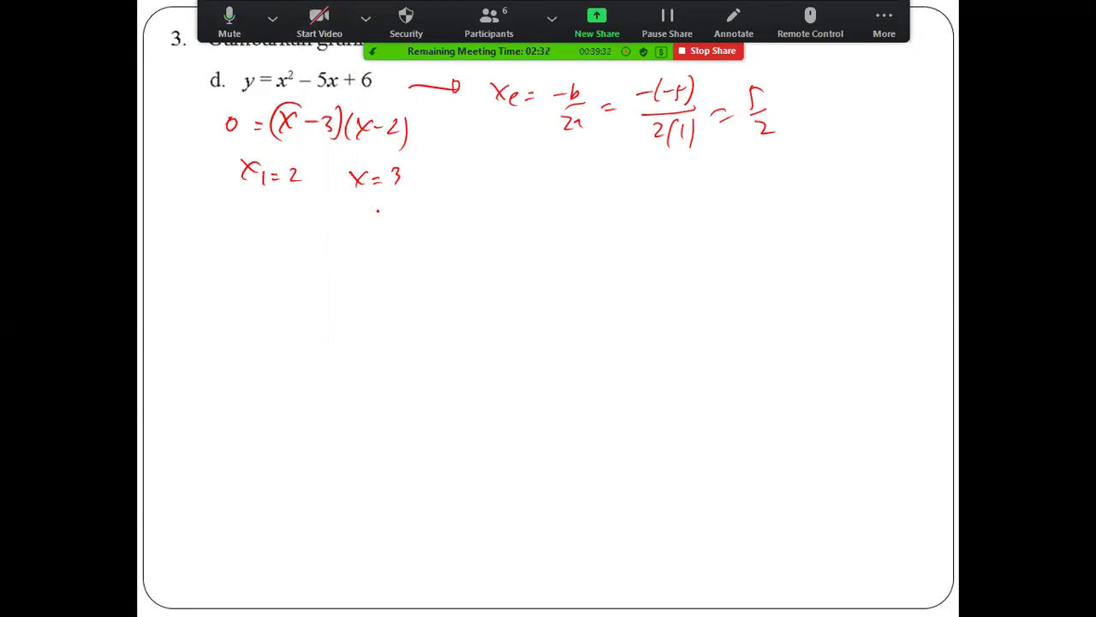
End the slide show keeping its ink, then add a new blank worksheet in the Excel workbook.
{"action": "key", "text": "super"}
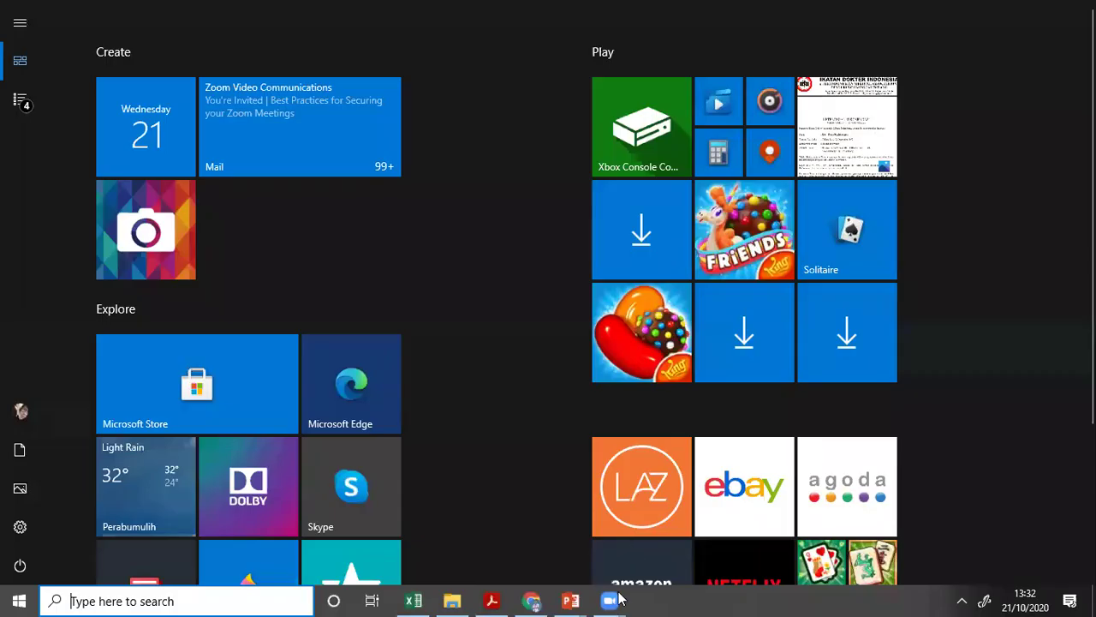
{"action": "key", "text": "super"}
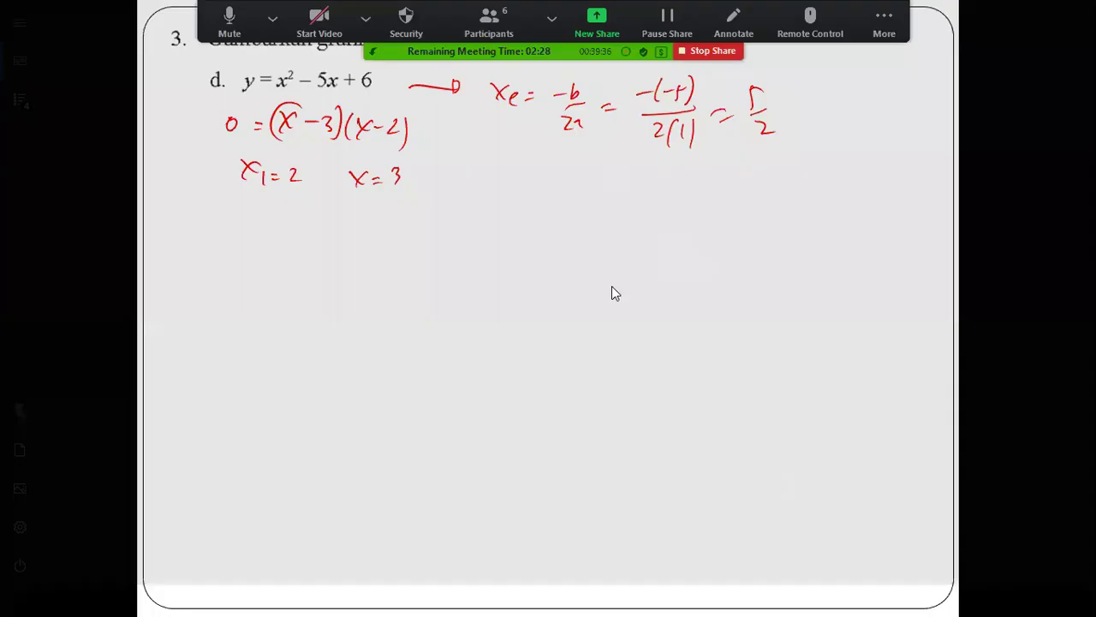
{"action": "key", "text": "Escape"}
{"action": "left_click", "coordinate": [517, 345]}
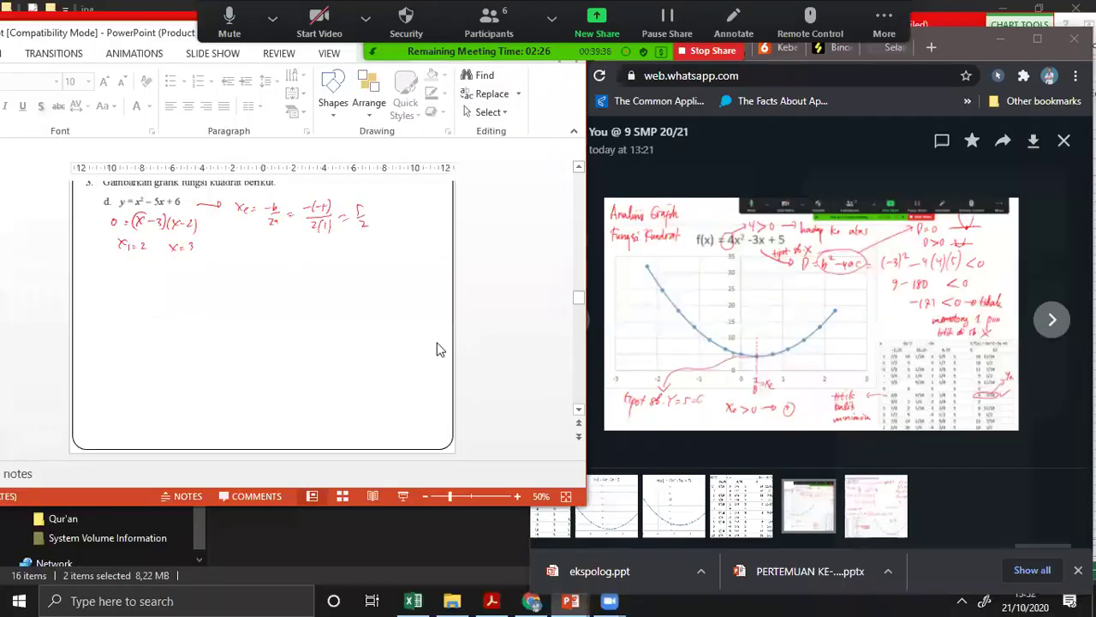
{"action": "left_click", "coordinate": [413, 600]}
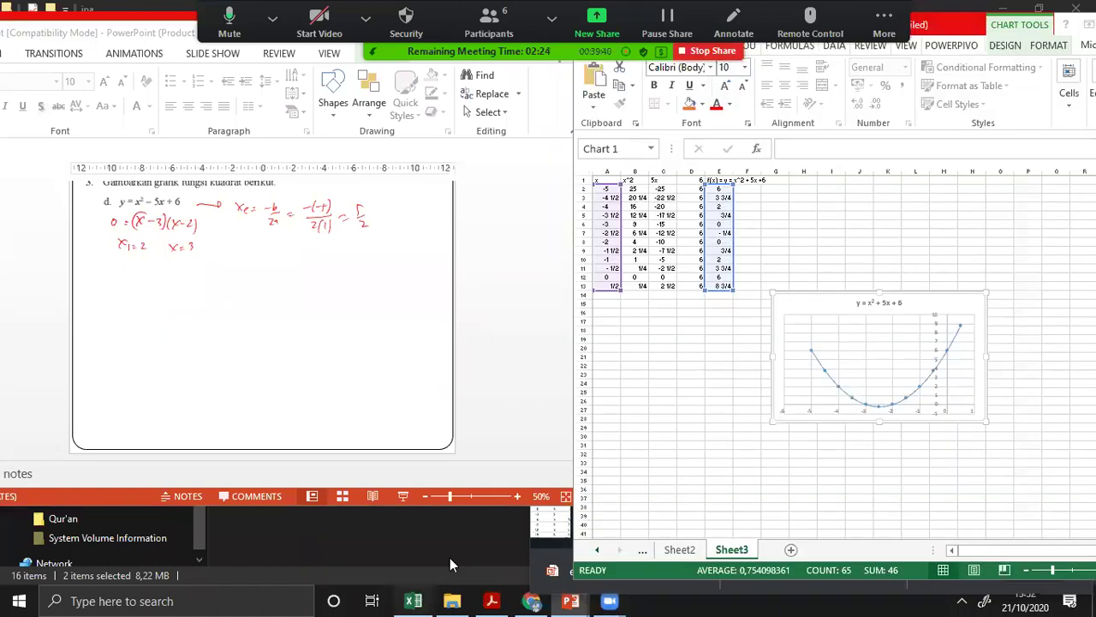
{"action": "left_click", "coordinate": [792, 551]}
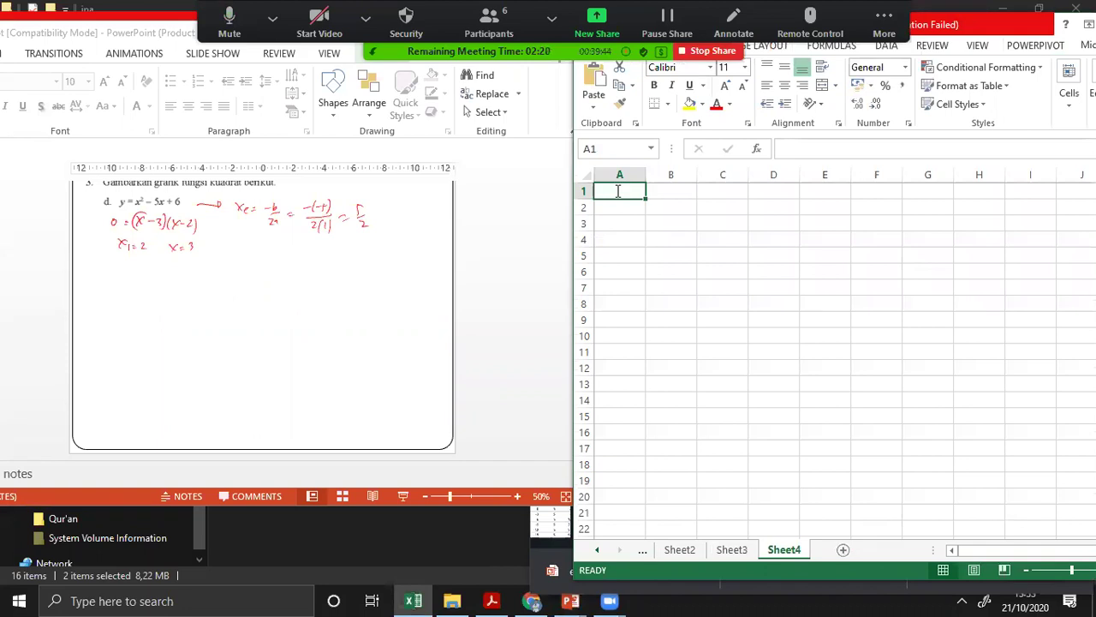
Enter the headings x in A1 and x^2 in B1.
{"action": "type", "text": "x"}
{"action": "key", "text": "Tab"}
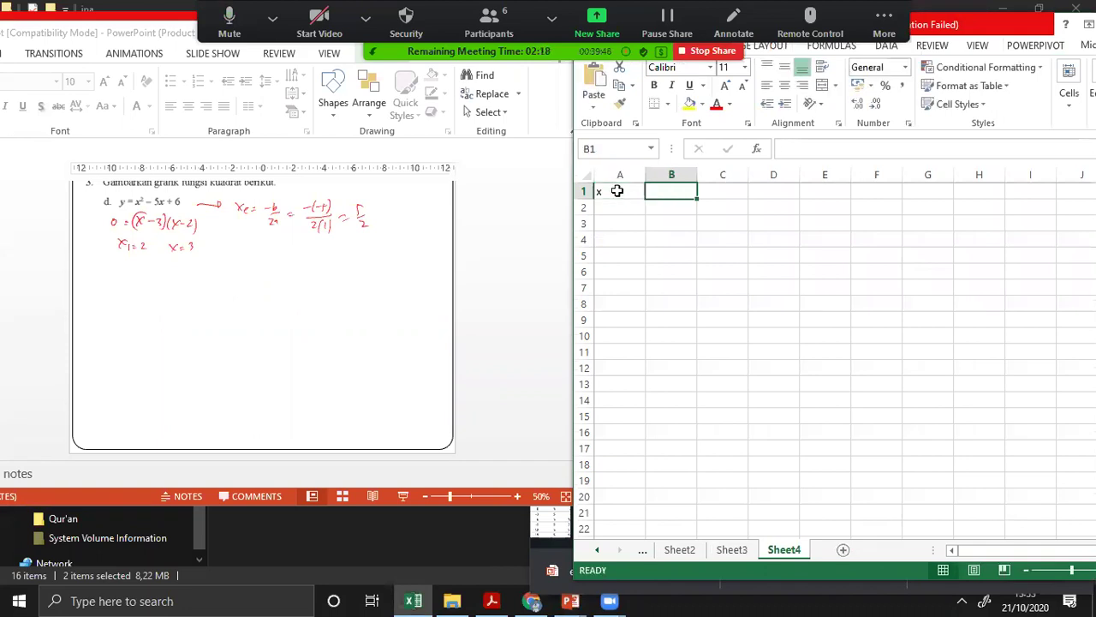
{"action": "type", "text": "x^2"}
{"action": "key", "text": "Tab"}
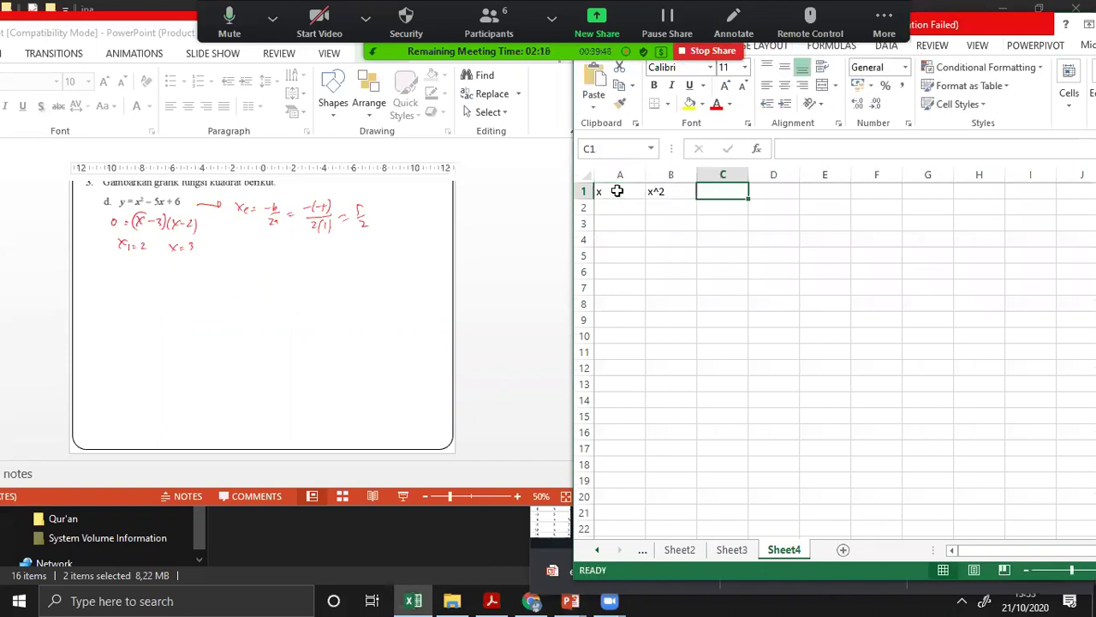
Format C1 as Text and enter the heading -5x.
{"action": "type", "text": "-"}
{"action": "key", "text": "BackSpace"}
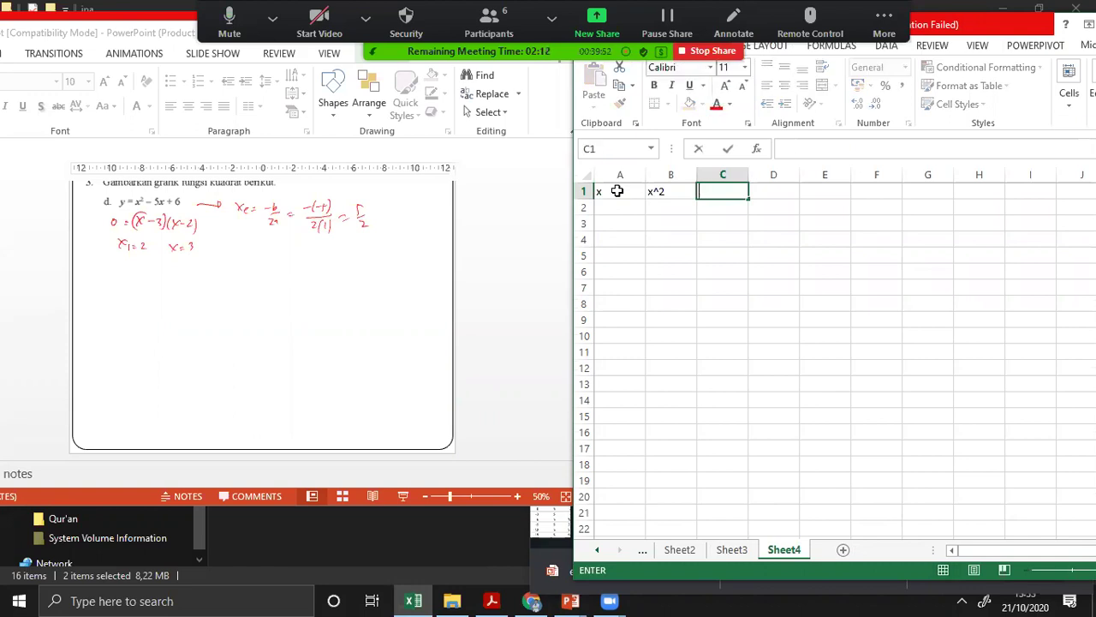
{"action": "left_click", "coordinate": [669, 244]}
{"action": "left_click", "coordinate": [722, 191]}
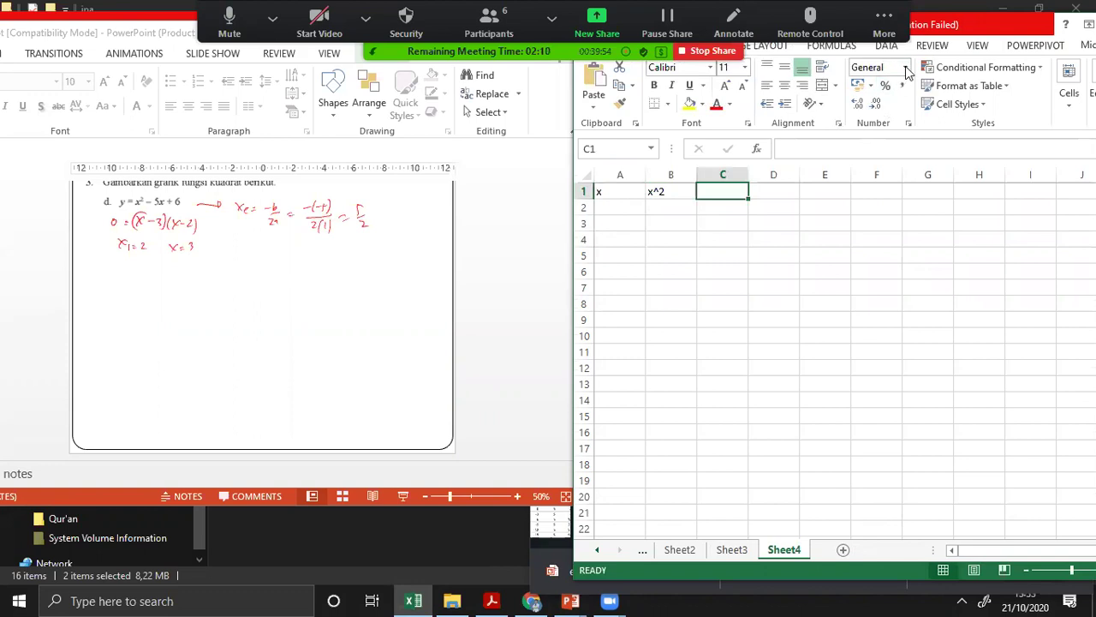
{"action": "left_click", "coordinate": [904, 68]}
{"action": "scroll", "coordinate": [913, 300], "scroll_direction": "down", "scroll_amount": 1}
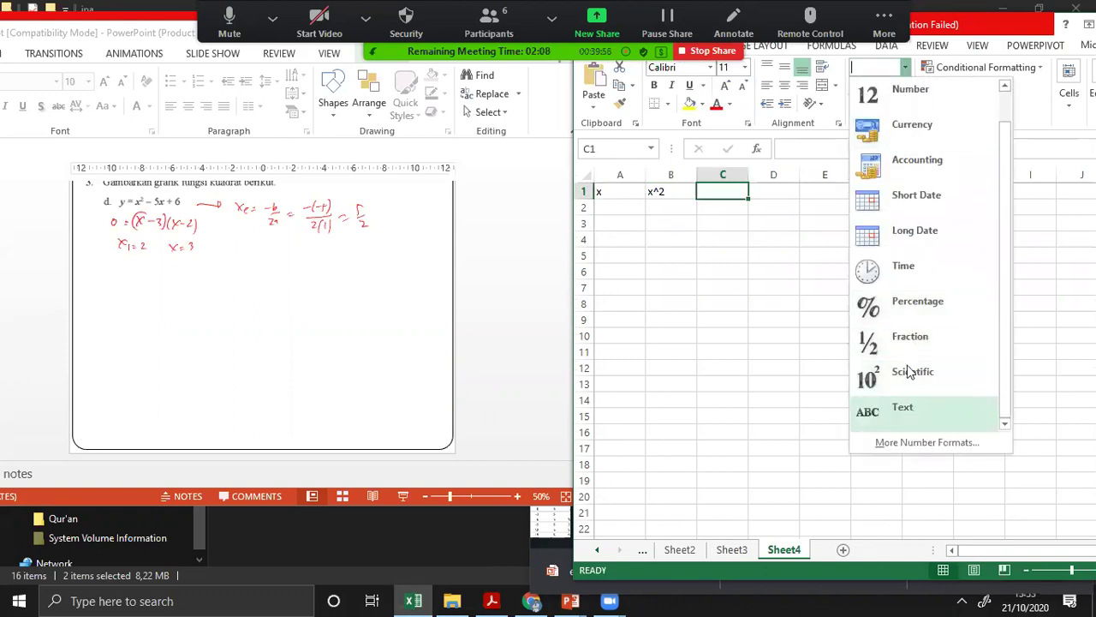
{"action": "left_click", "coordinate": [897, 402]}
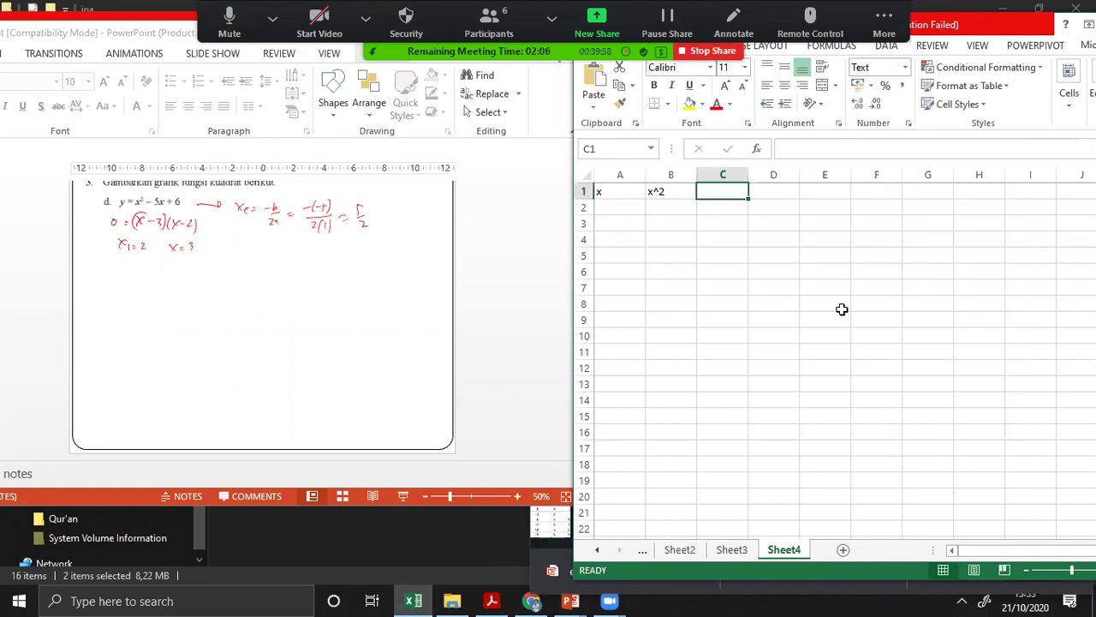
{"action": "type", "text": "-5x"}
{"action": "key", "text": "Tab"}
Enter 6 in D1 and 'f(x) = y = x^2 -5x +6' in E1.
{"action": "type", "text": "6"}
{"action": "key", "text": "Tab"}
{"action": "type", "text": "f(x)"}
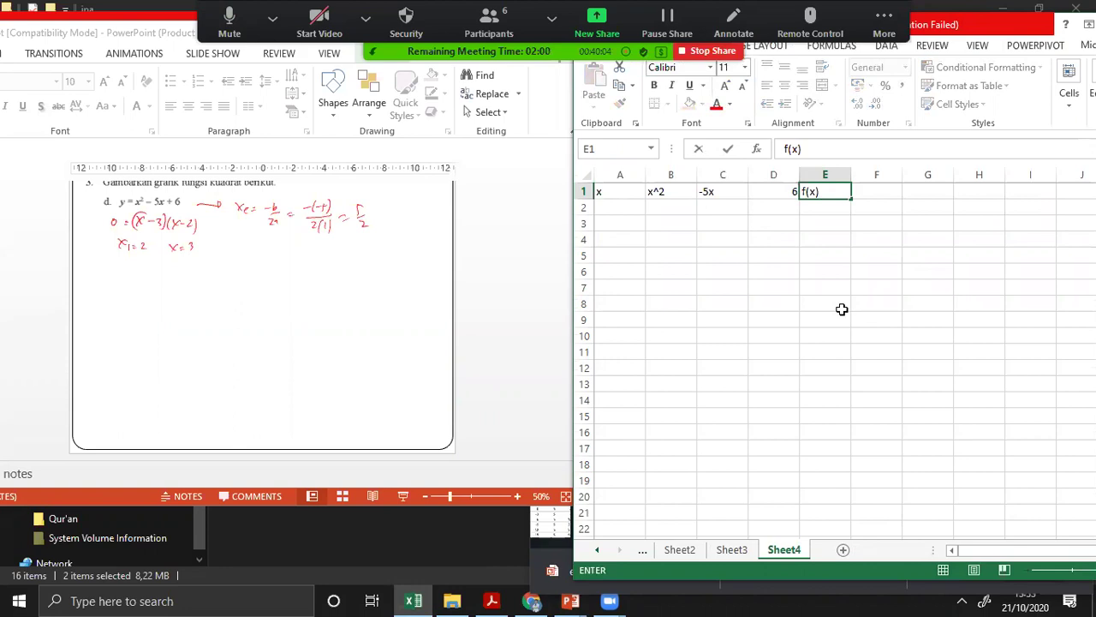
{"action": "type", "text": " = y = "}
{"action": "type", "text": "x^2 -"}
{"action": "type", "text": "5x "}
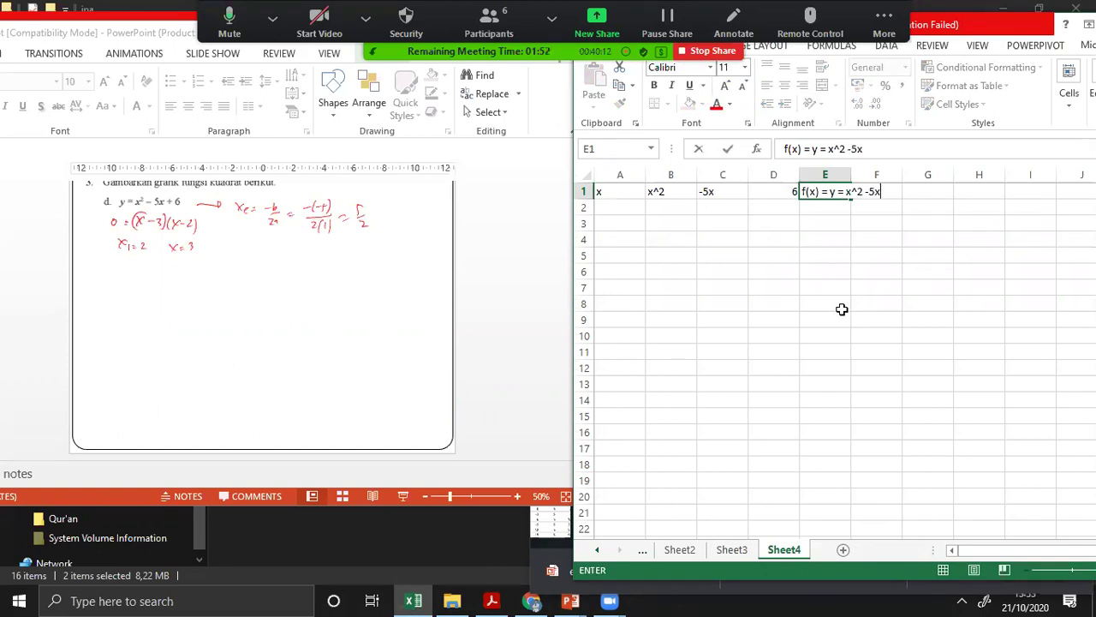
{"action": "type", "text": "+6"}
{"action": "key", "text": "Return"}
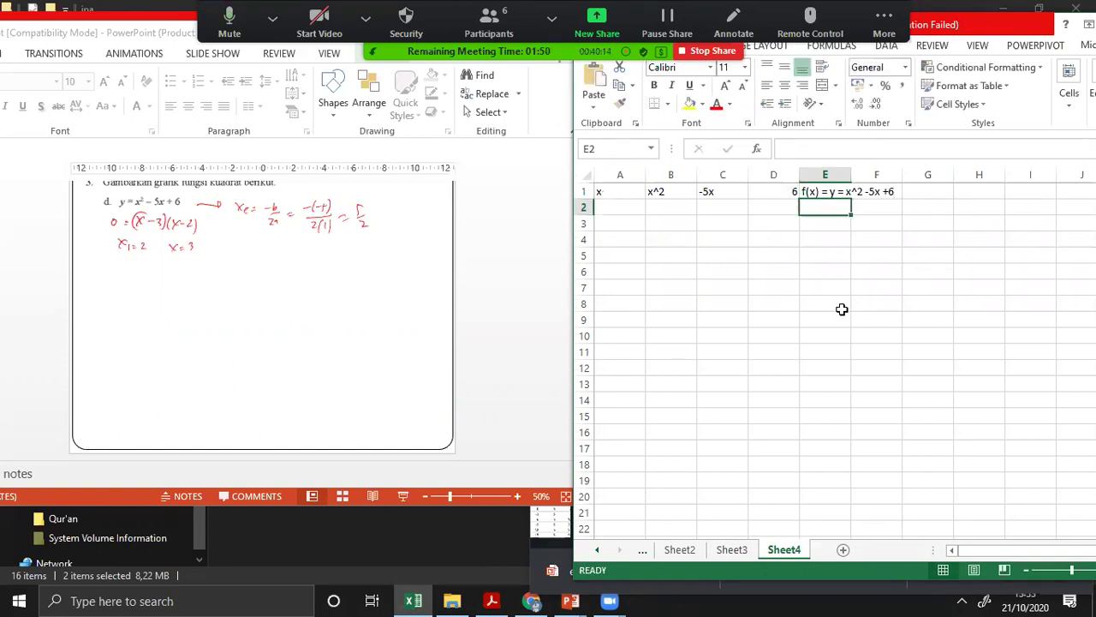
{"action": "key", "text": "Left"}
{"action": "key", "text": "Left"}
{"action": "key", "text": "Left"}
{"action": "key", "text": "Left"}
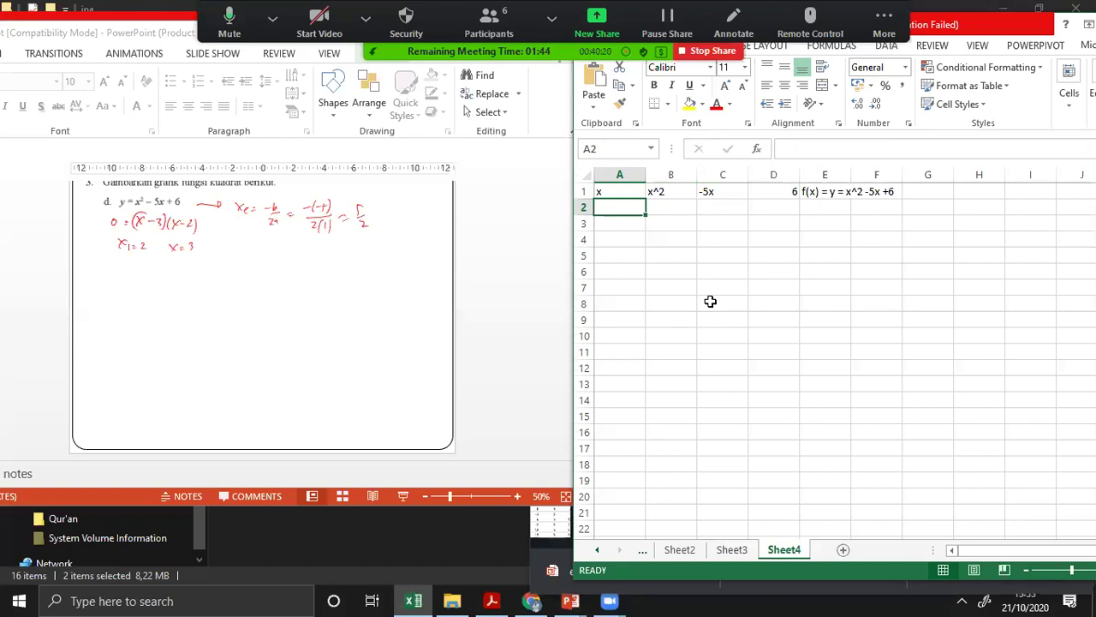
Enter 0 in A2 and =A2+0,25 in A3, filling the formula down to A15.
{"action": "type", "text": "0"}
{"action": "key", "text": "Return"}
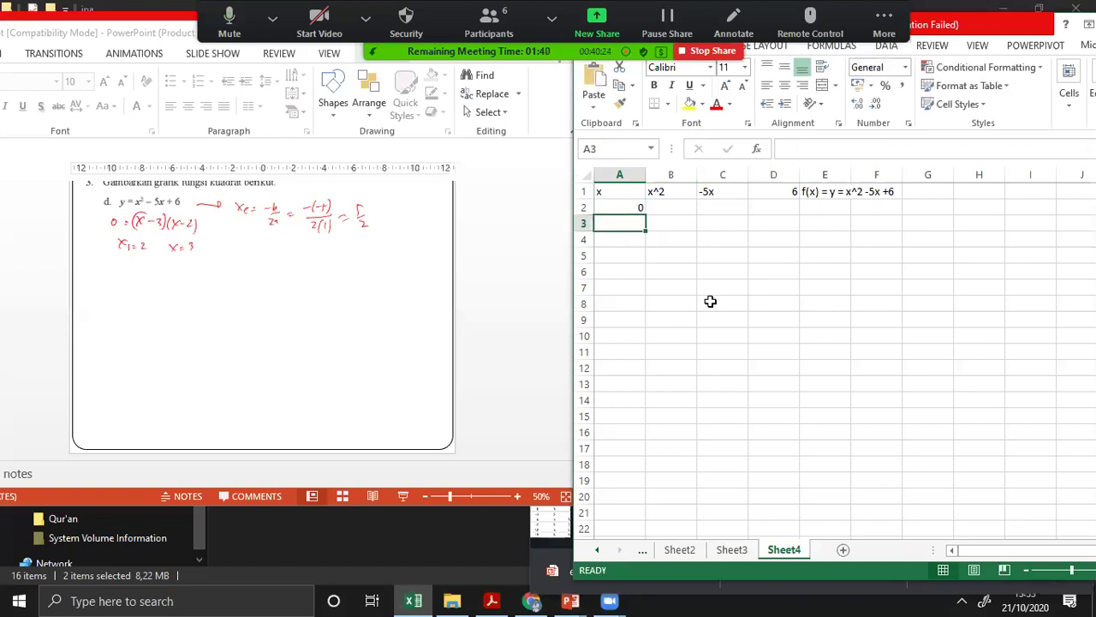
{"action": "type", "text": "=A2+"}
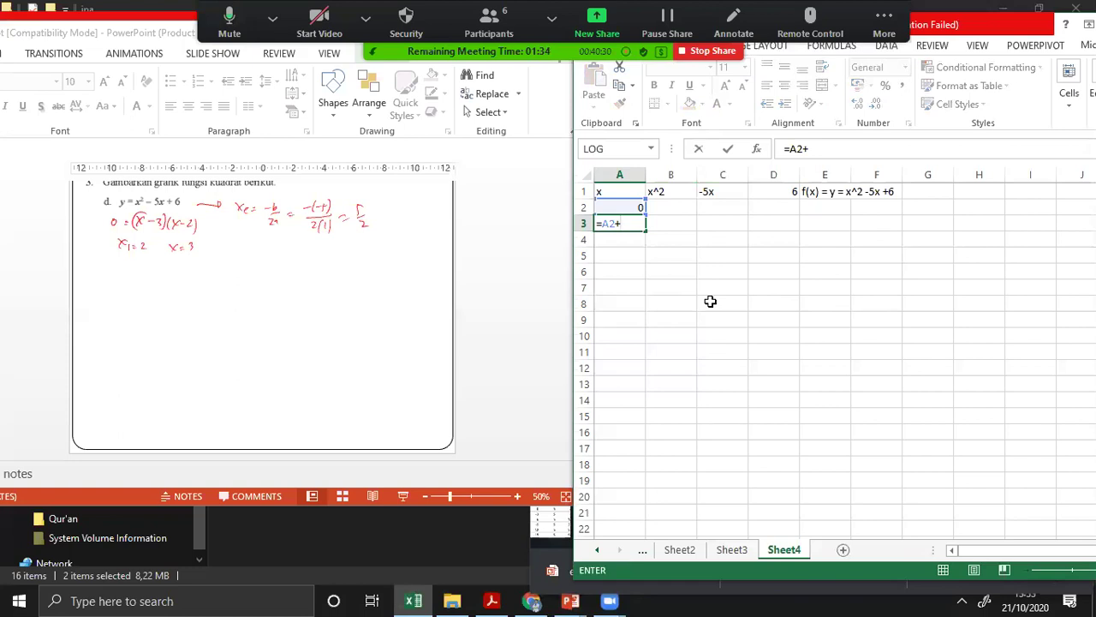
{"action": "type", "text": "0,25"}
{"action": "key", "text": "Return"}
{"action": "key", "text": "Up"}
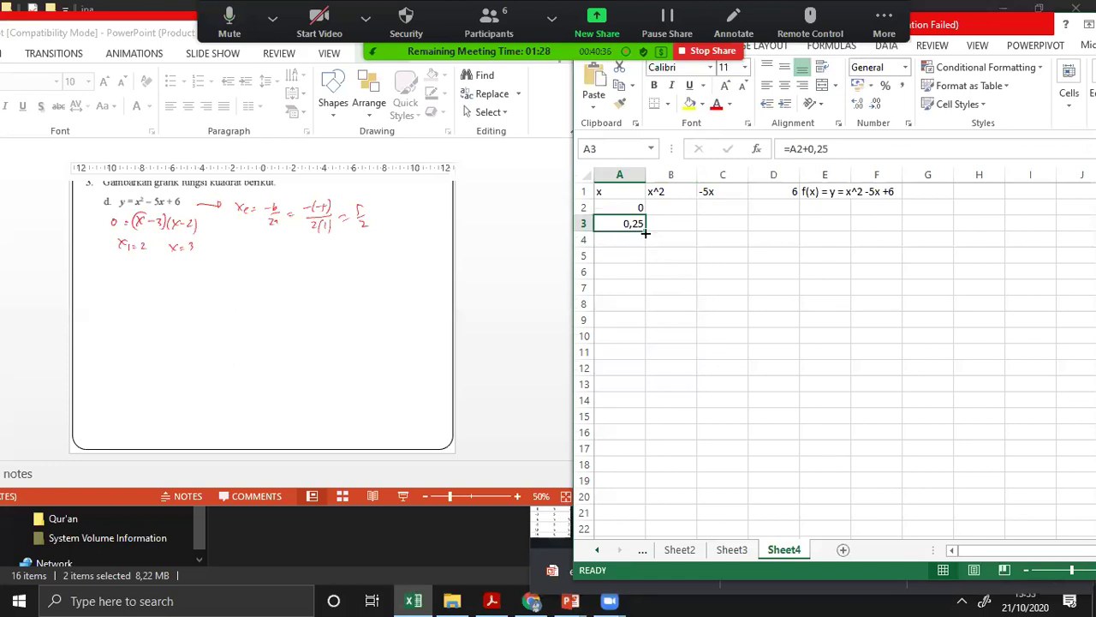
{"action": "left_click_drag", "start_coordinate": [644, 231], "coordinate": [638, 432]}
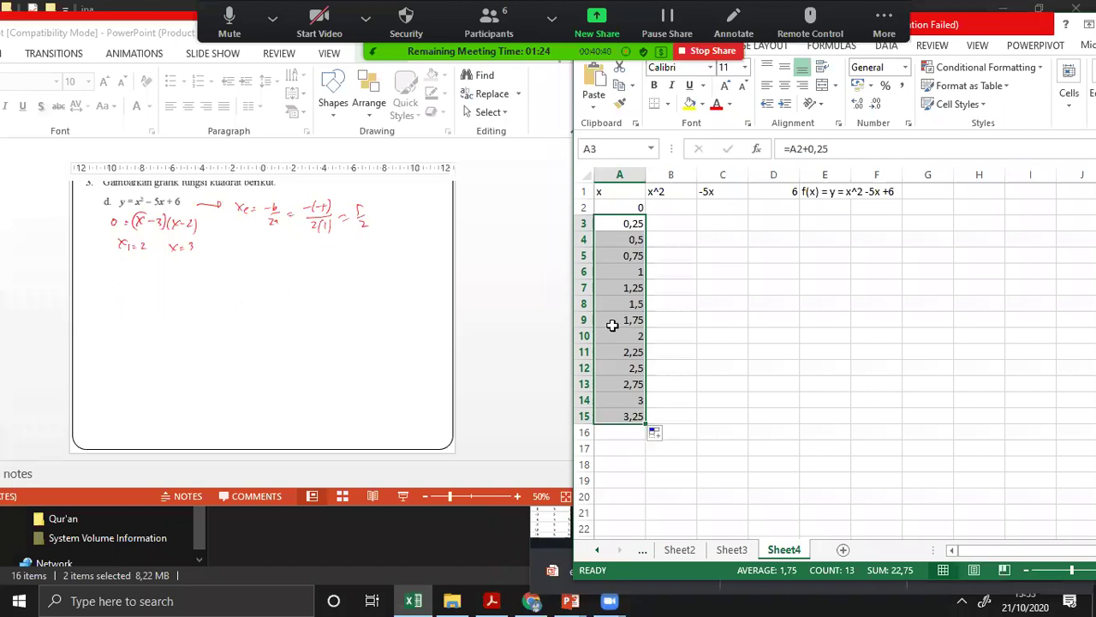
Change A3's formula to =0,5+A2 and check the series below.
{"action": "left_click", "coordinate": [633, 224]}
{"action": "type", "text": "=0,5+A2"}
{"action": "key", "text": "Return"}
{"action": "left_click", "coordinate": [633, 225]}
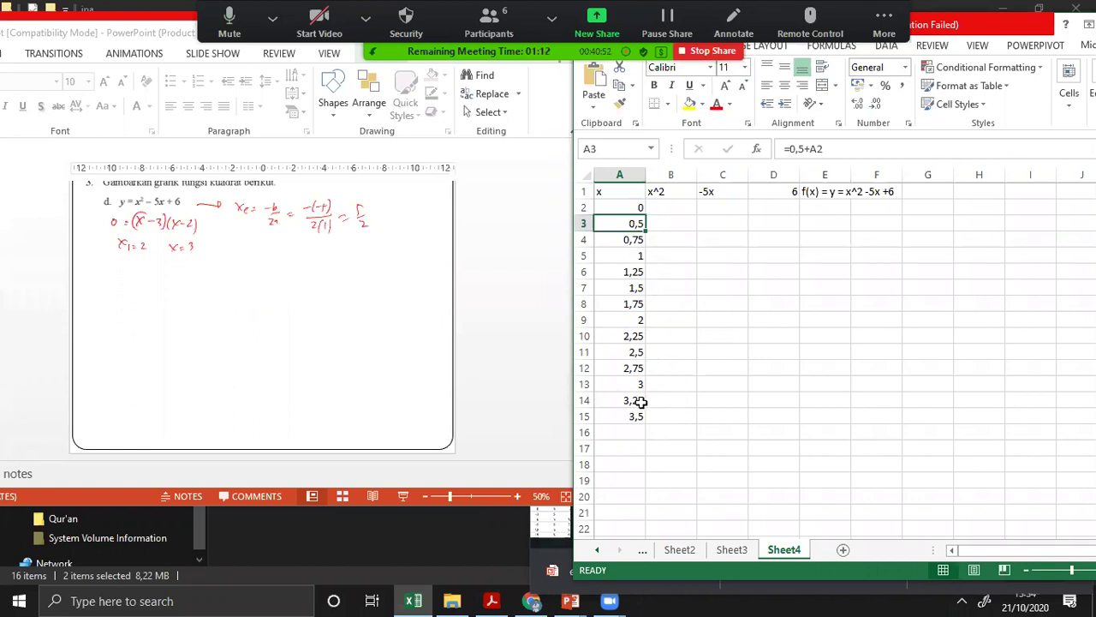
{"action": "left_click", "coordinate": [623, 250]}
{"action": "left_click", "coordinate": [638, 224]}
Replace the starting x value in A2 with 1.
{"action": "left_click", "coordinate": [641, 208]}
{"action": "key", "text": "Delete"}
{"action": "type", "text": "1"}
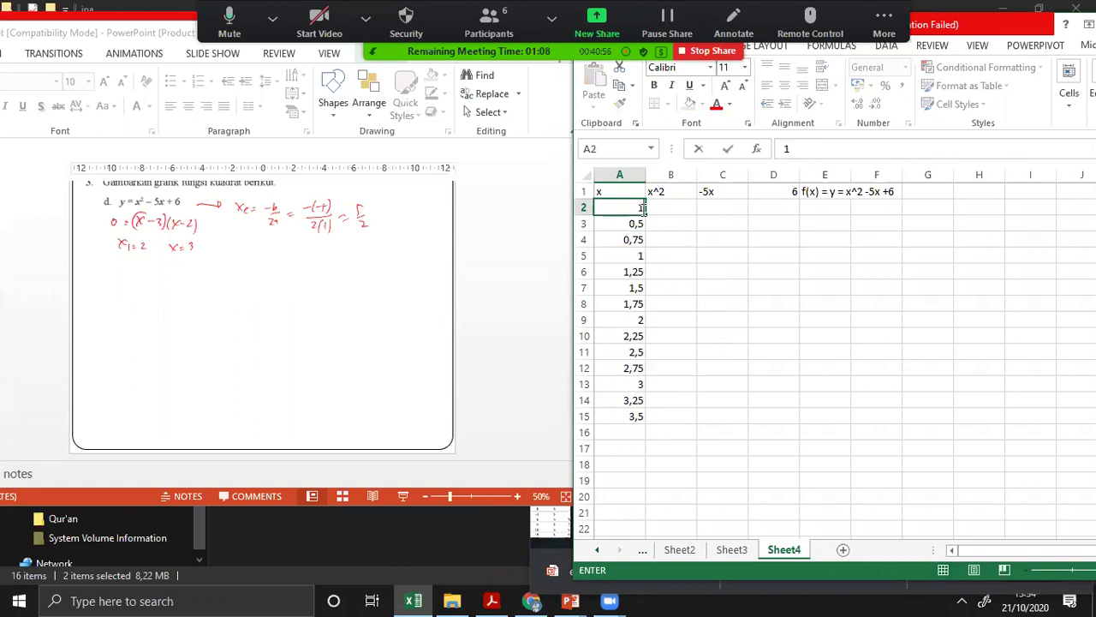
{"action": "key", "text": "BackSpace"}
{"action": "type", "text": "2"}
{"action": "key", "text": "BackSpace"}
{"action": "type", "text": "1"}
{"action": "key", "text": "Return"}
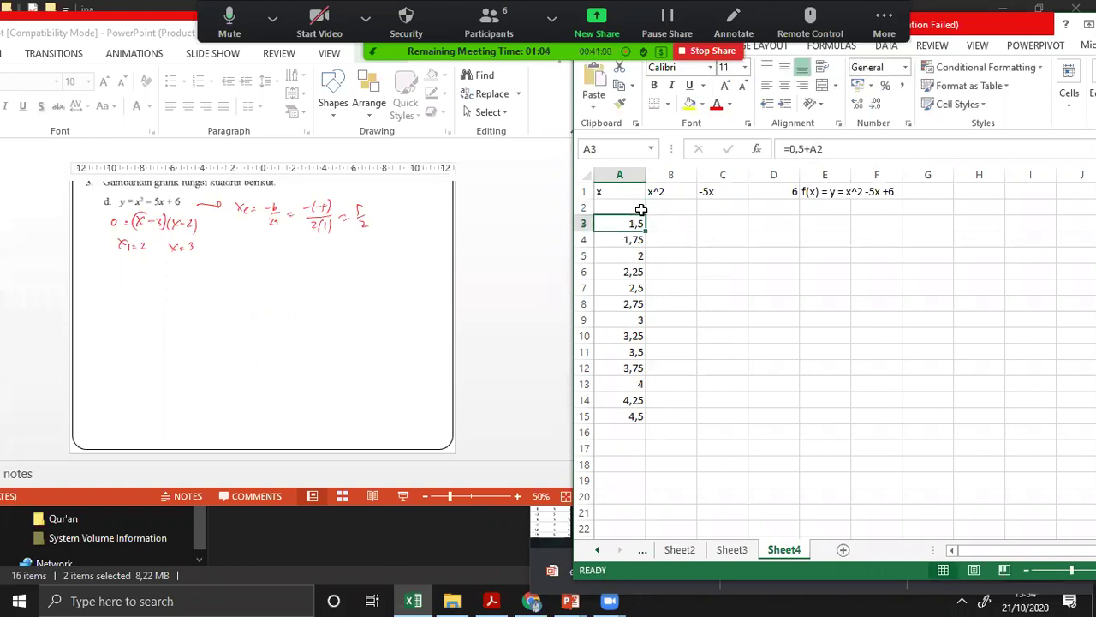
{"action": "left_click", "coordinate": [641, 209]}
{"action": "left_click", "coordinate": [677, 208]}
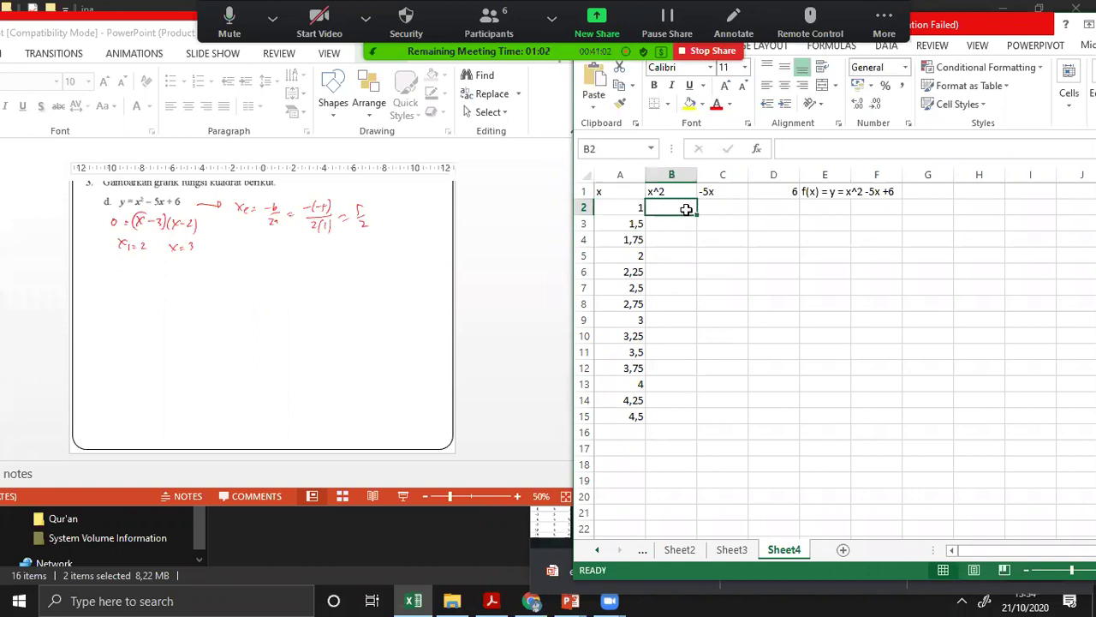
Enter =a2^2 in B2 and =-5*A2 in C2 for the x² and −5x terms.
{"action": "type", "text": "=a"}
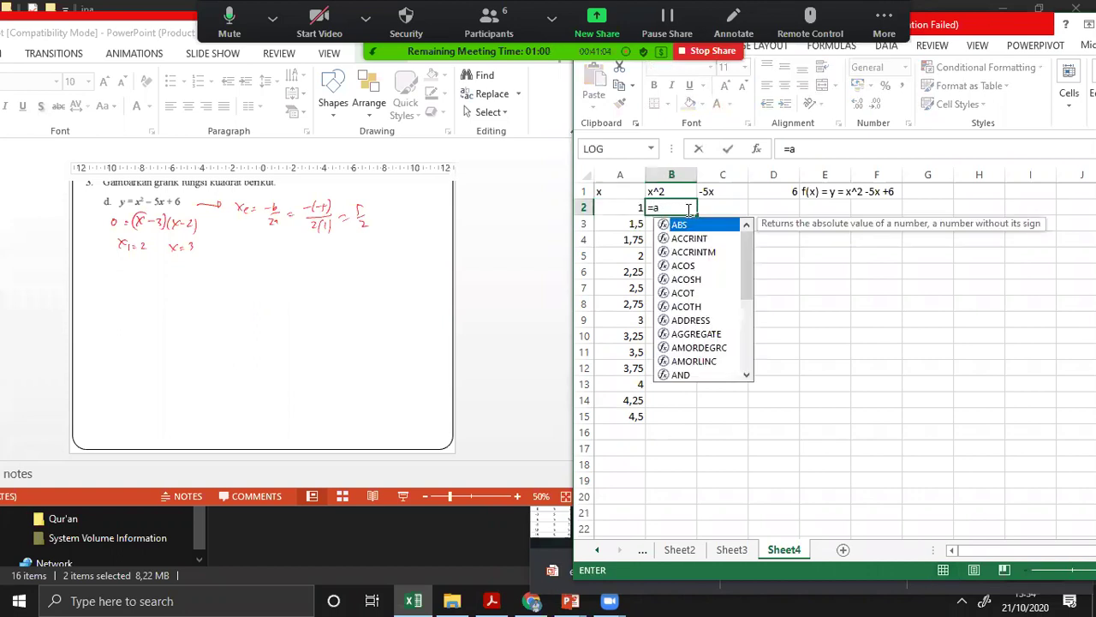
{"action": "type", "text": "2^2"}
{"action": "key", "text": "Return"}
{"action": "key", "text": "Right"}
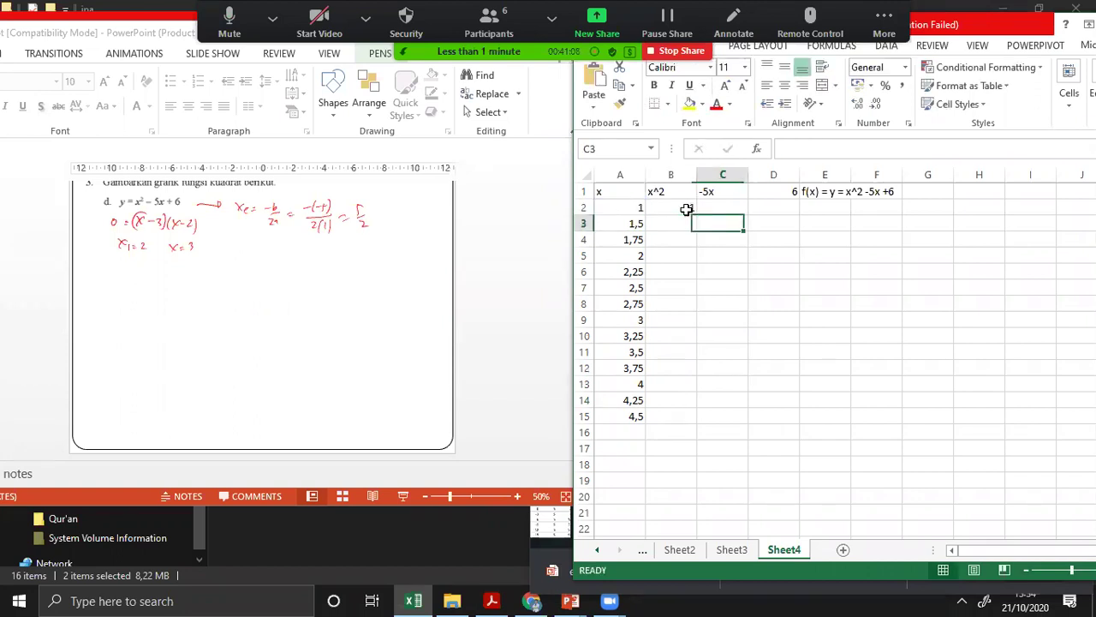
{"action": "key", "text": "Up"}
{"action": "type", "text": "=-"}
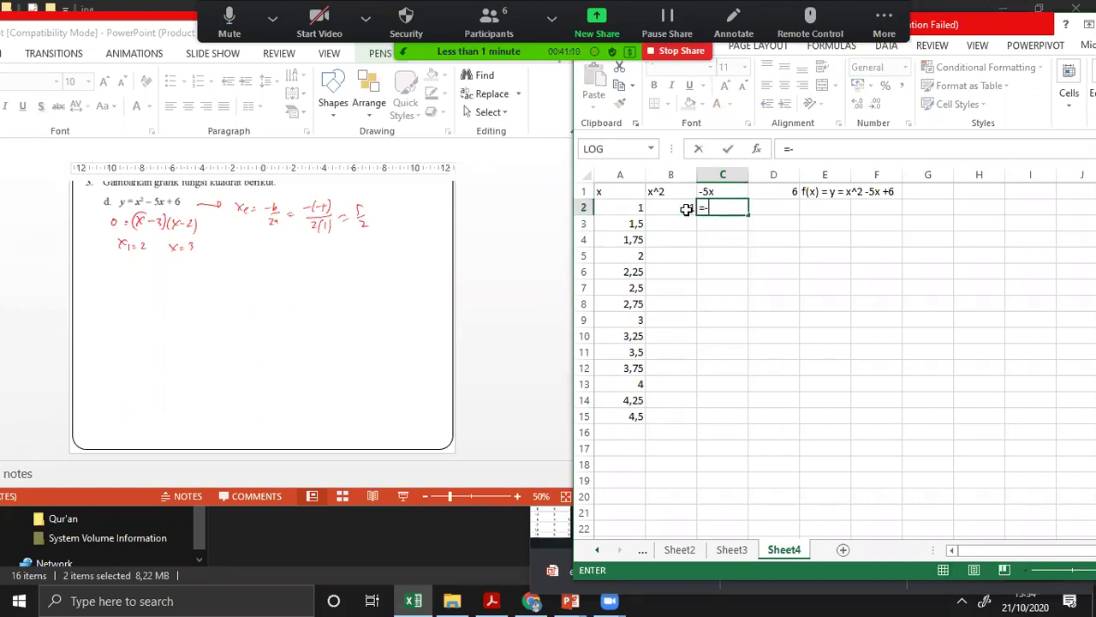
{"action": "type", "text": "5"}
{"action": "type", "text": "a2"}
{"action": "key", "text": "BackSpace"}
{"action": "key", "text": "BackSpace"}
{"action": "type", "text": "A2"}
{"action": "key", "text": "Return"}
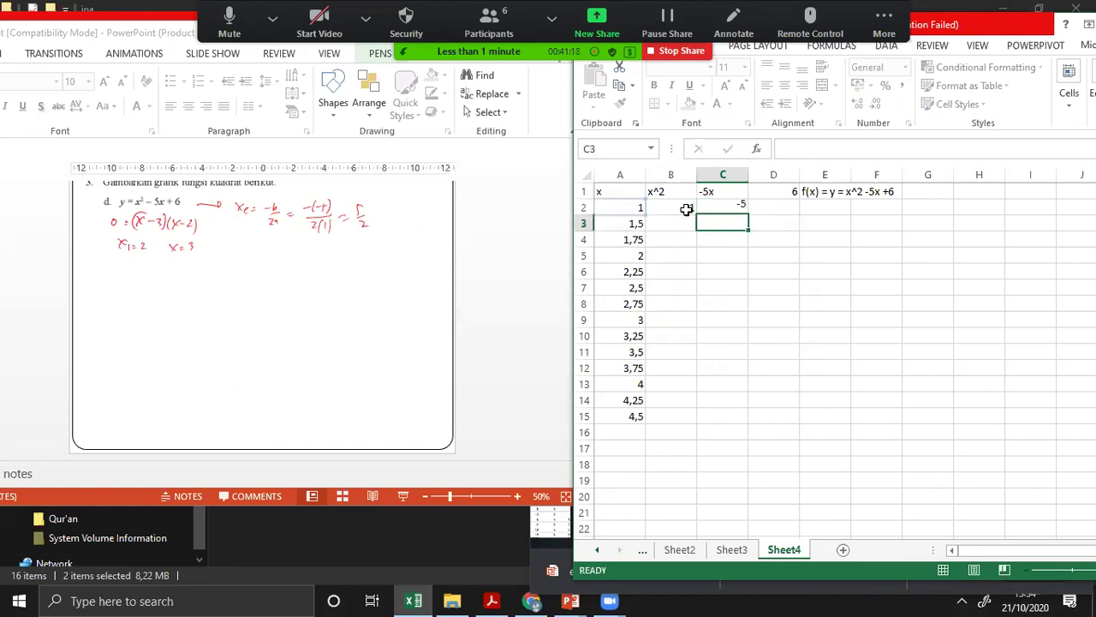
{"action": "key", "text": "Right"}
{"action": "key", "text": "Up"}
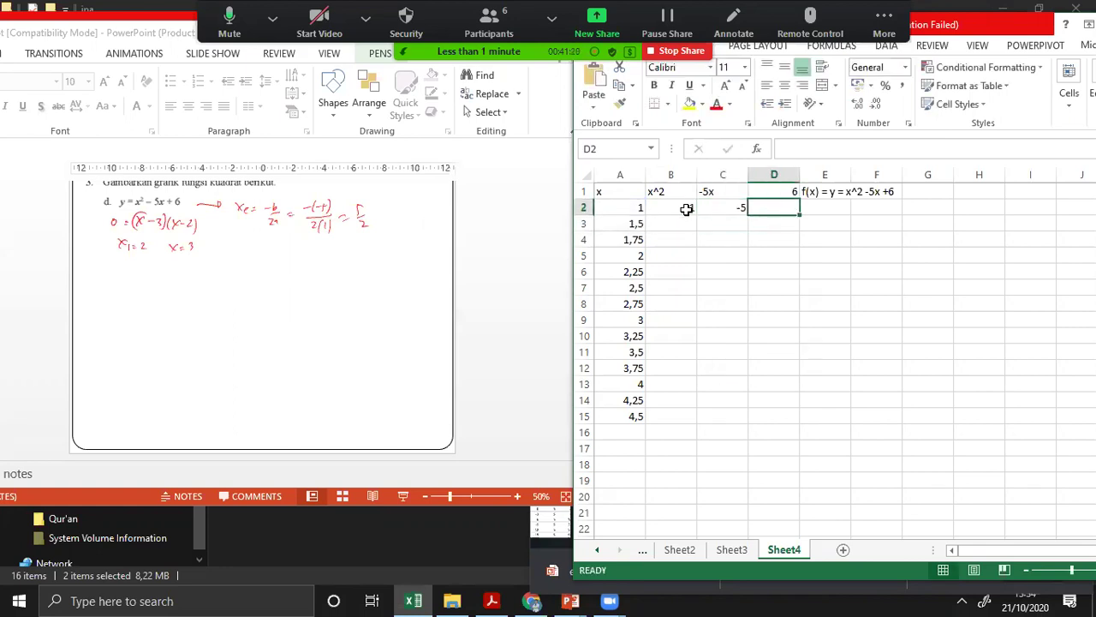
{"action": "key", "text": "Up"}
{"action": "key", "text": "Left"}
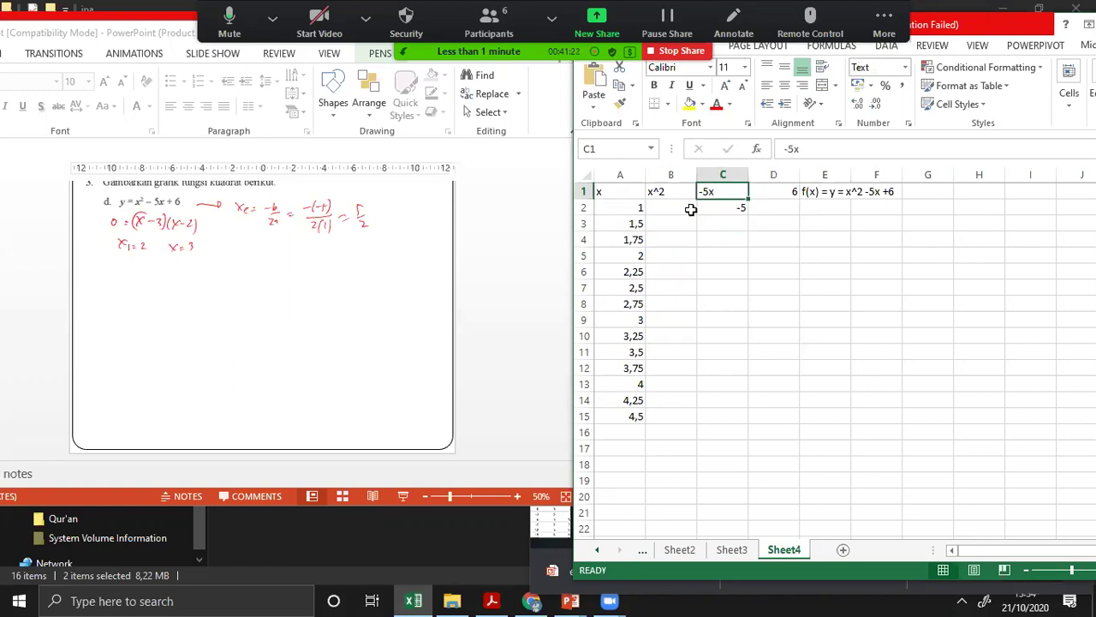
Fill the x², −5x and constant 6 columns down to row 15.
{"action": "left_click", "coordinate": [685, 213]}
{"action": "left_click_drag", "start_coordinate": [696, 215], "coordinate": [685, 416]}
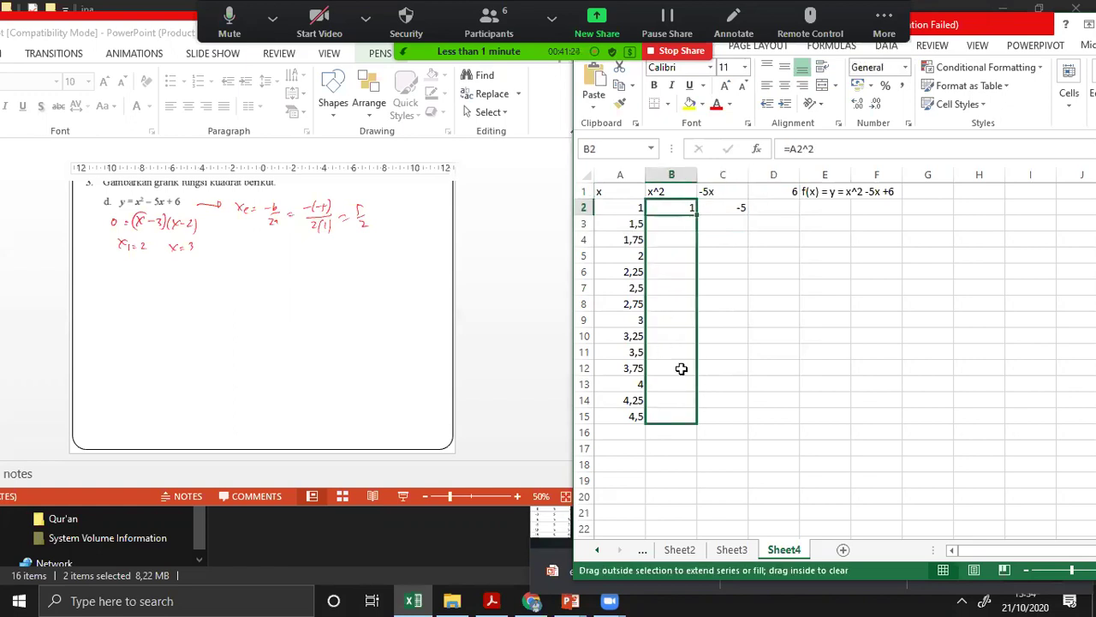
{"action": "left_click", "coordinate": [745, 206]}
{"action": "left_click_drag", "start_coordinate": [747, 215], "coordinate": [745, 424]}
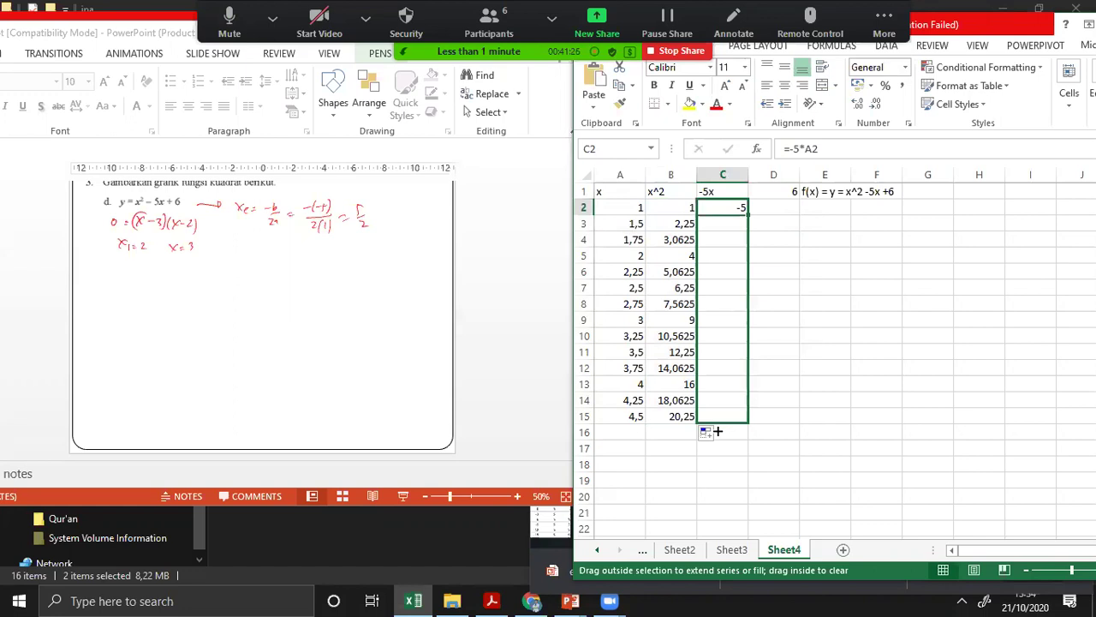
{"action": "left_click", "coordinate": [790, 194]}
{"action": "mouse_move", "coordinate": [798, 198]}
{"action": "left_mouse_down"}
{"action": "mouse_move", "coordinate": [766, 432]}
{"action": "mouse_move", "coordinate": [766, 420]}
{"action": "left_mouse_up"}
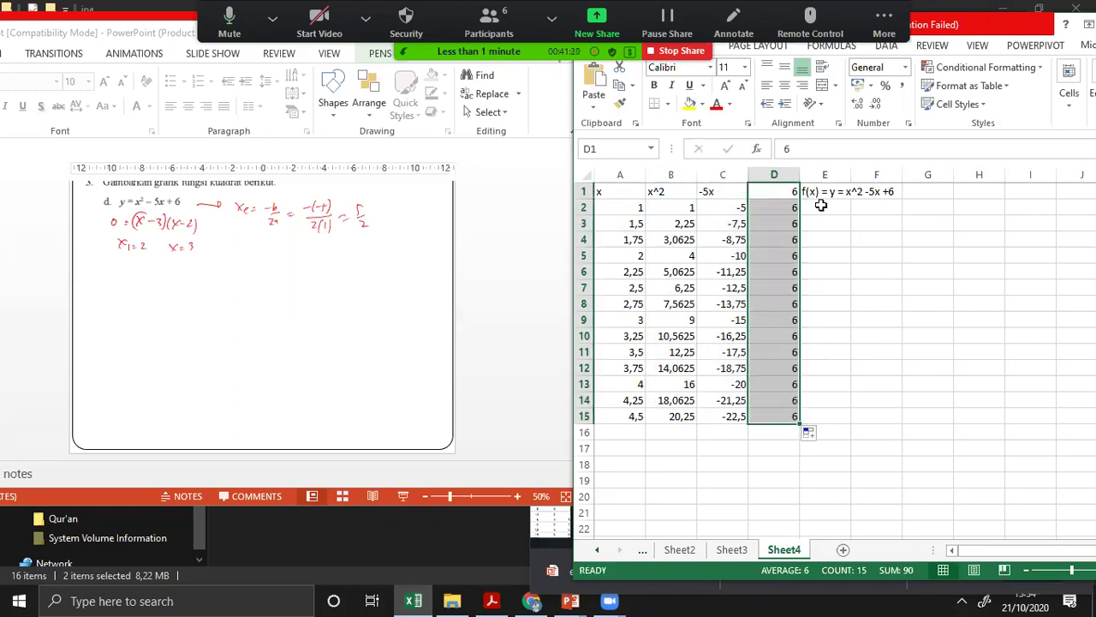
Enter =SUM(B2:D2) in E2 as the f(x) formula.
{"action": "left_click", "coordinate": [821, 206]}
{"action": "type", "text": "=sum(a"}
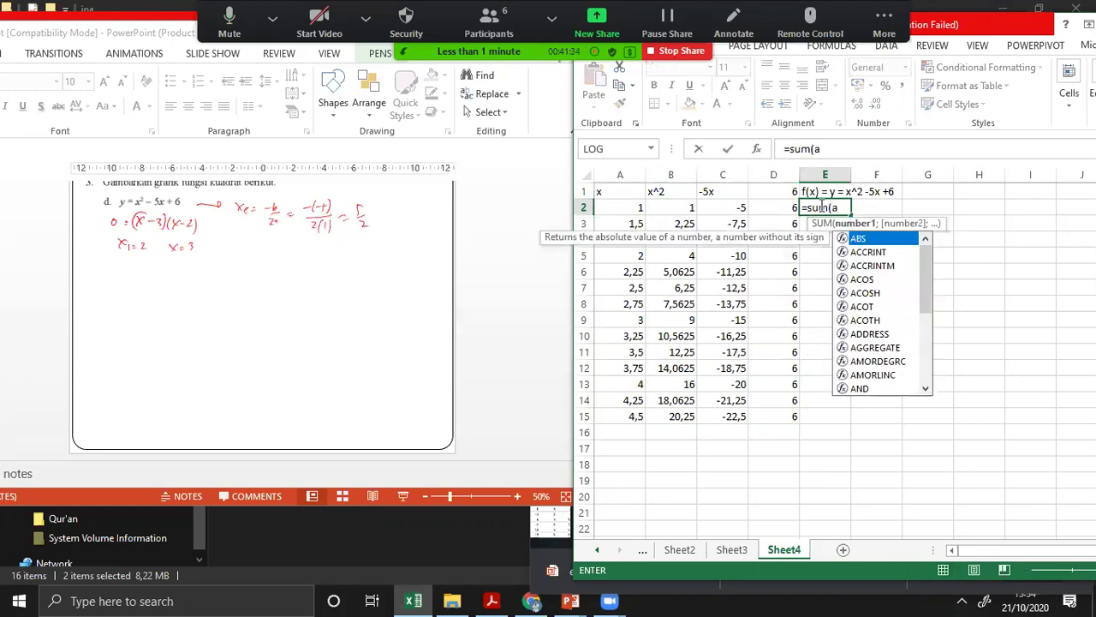
{"action": "type", "text": "2:d2"}
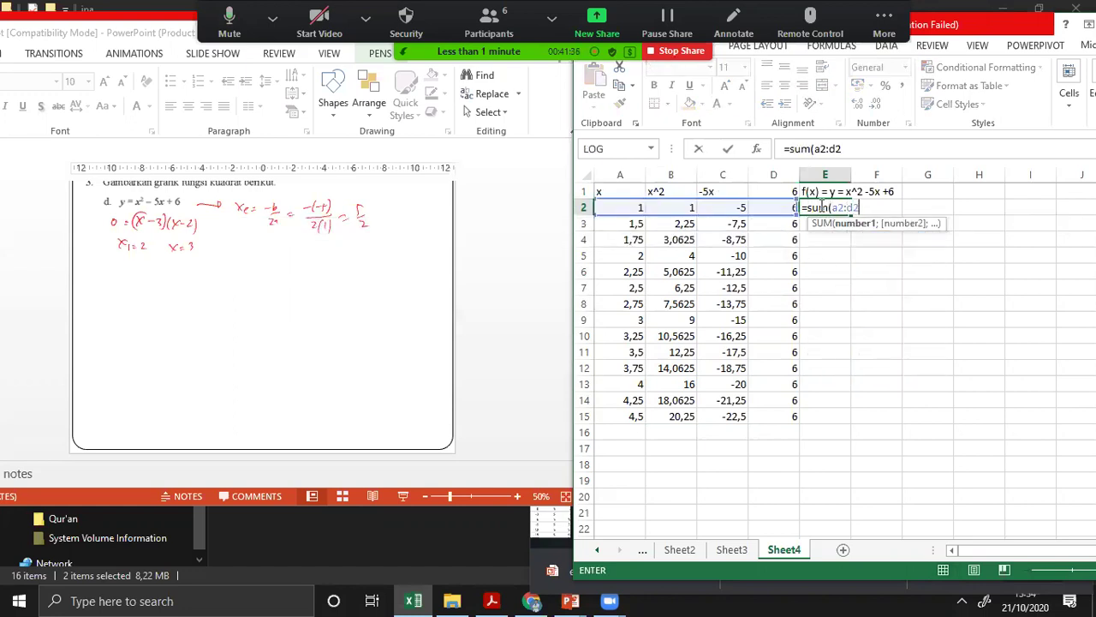
{"action": "left_click", "coordinate": [818, 149]}
{"action": "key", "text": "Delete"}
{"action": "type", "text": "b"}
{"action": "left_click", "coordinate": [860, 152]}
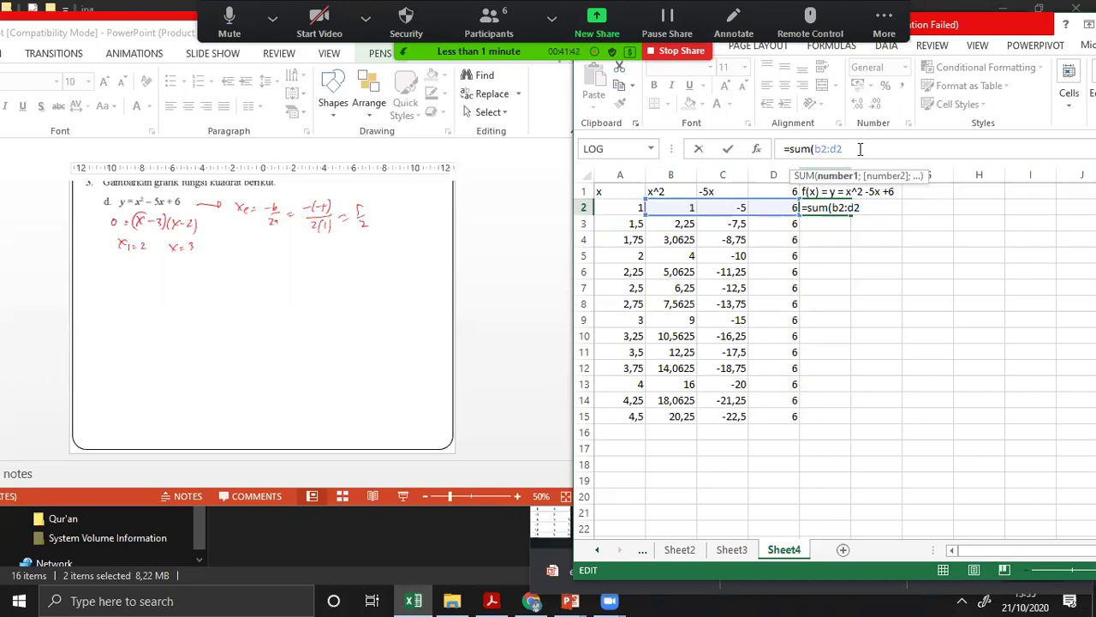
{"action": "type", "text": ")"}
{"action": "key", "text": "Return"}
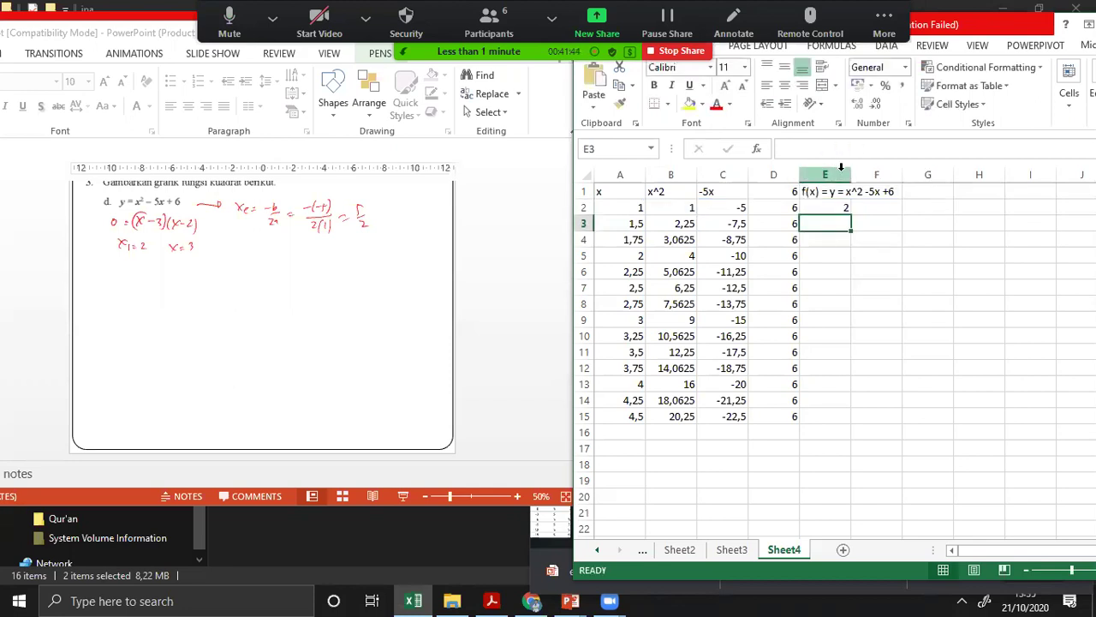
Fill the f(x) formula down to row 15, then select A2:A15 together with E2:E15.
{"action": "left_click", "coordinate": [828, 207]}
{"action": "mouse_move", "coordinate": [850, 215]}
{"action": "left_mouse_down"}
{"action": "mouse_move", "coordinate": [834, 427]}
{"action": "mouse_move", "coordinate": [832, 416]}
{"action": "left_mouse_up"}
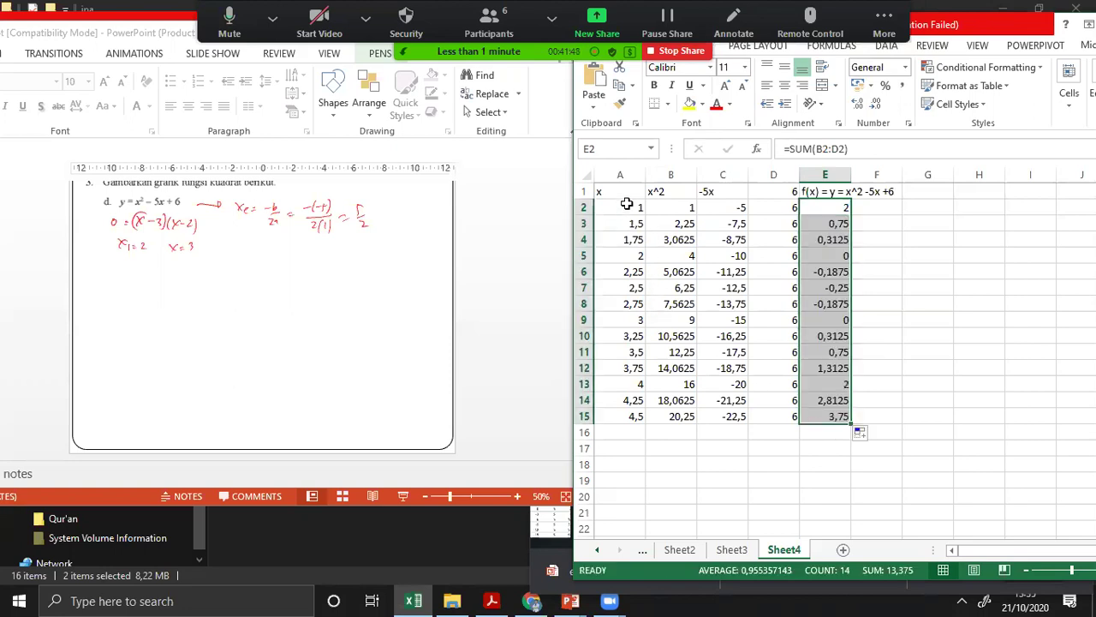
{"action": "left_click_drag", "start_coordinate": [627, 207], "coordinate": [636, 416]}
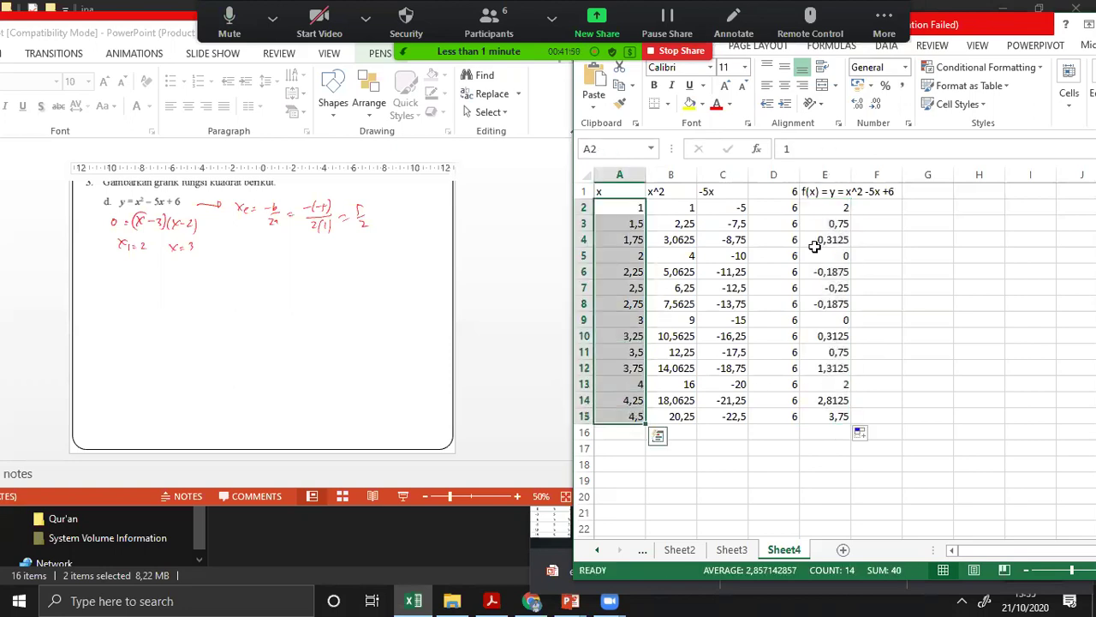
{"action": "left_click_drag", "start_coordinate": [827, 207], "coordinate": [835, 416], "text": "ctrl"}
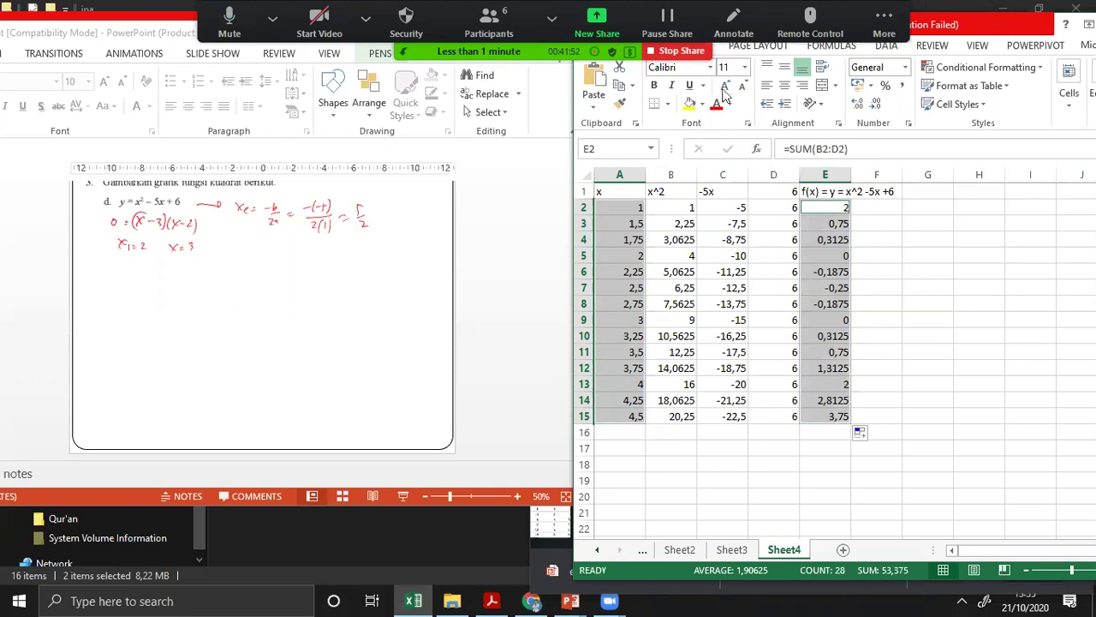
Insert a Scatter with Smooth Lines and Markers chart of f(x) against x, then bring WhatsApp Web forward.
{"action": "left_click_drag", "start_coordinate": [984, 33], "coordinate": [983, 77]}
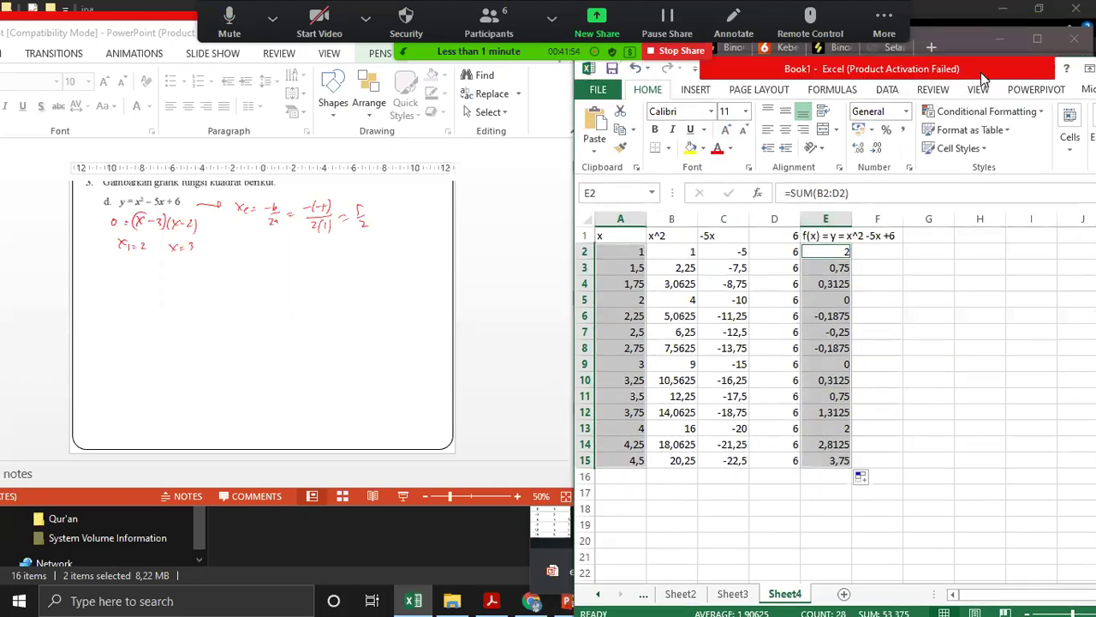
{"action": "left_click", "coordinate": [696, 91]}
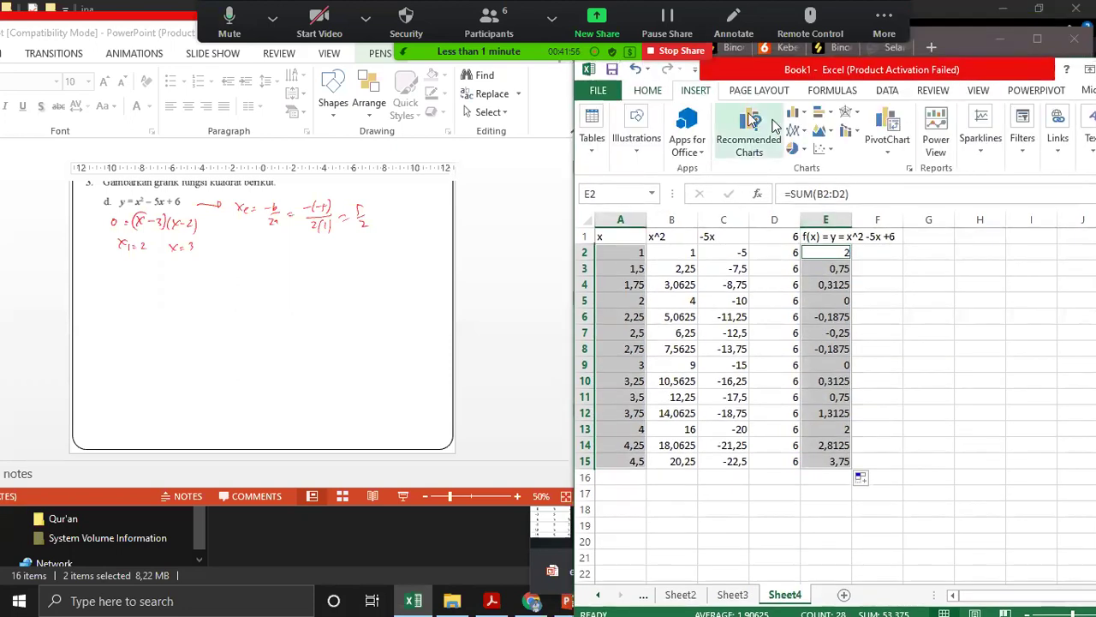
{"action": "left_click", "coordinate": [822, 149]}
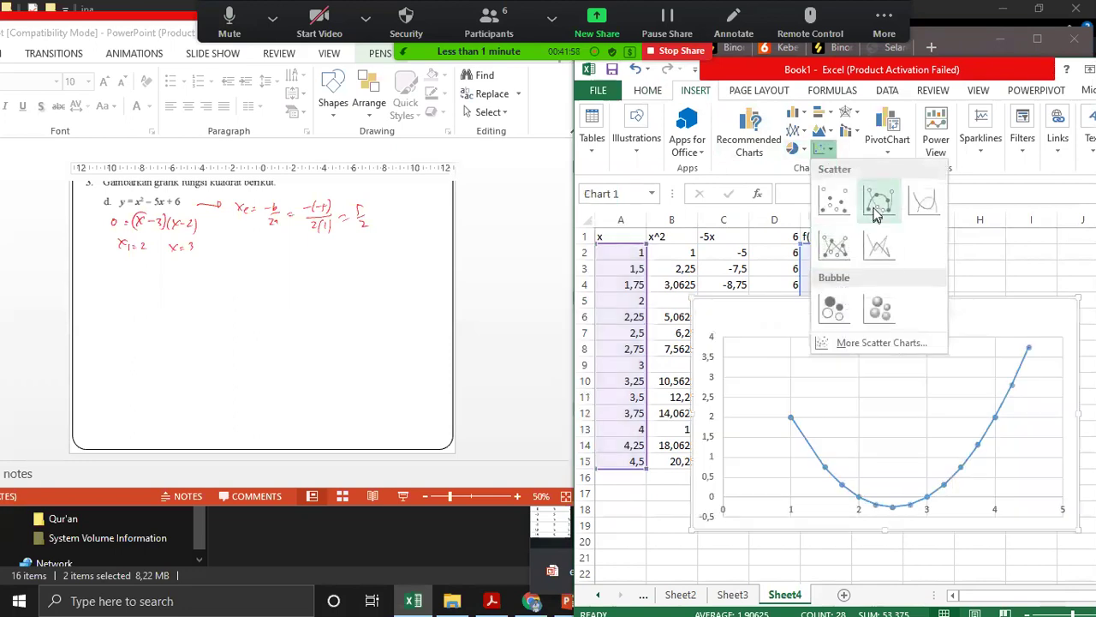
{"action": "left_click", "coordinate": [876, 203]}
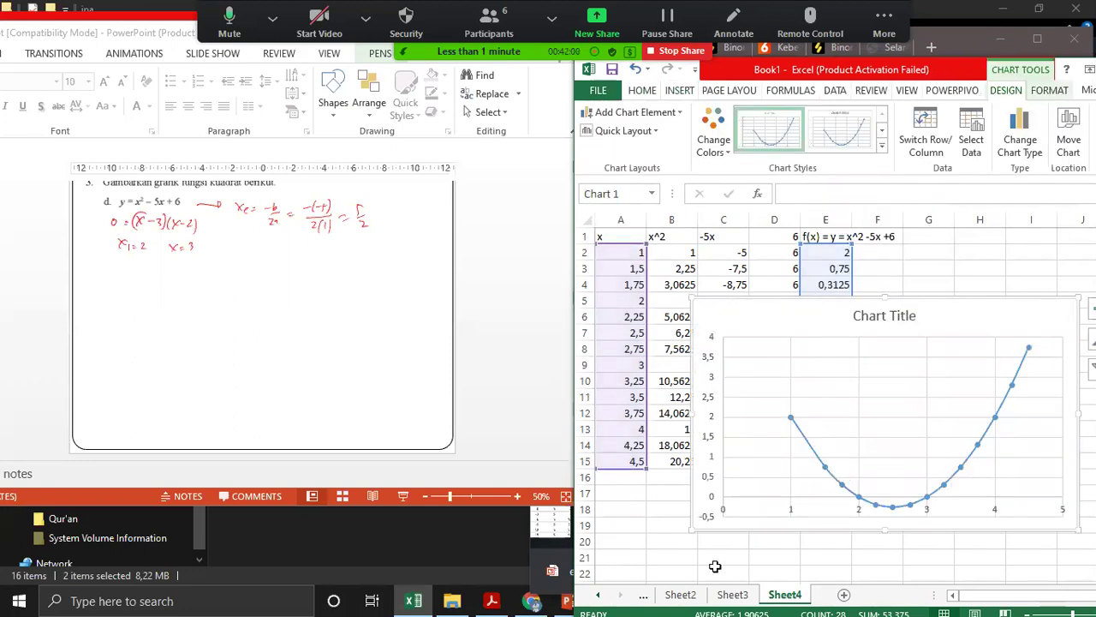
{"action": "mouse_move", "coordinate": [531, 601]}
{"action": "left_click", "coordinate": [548, 575]}
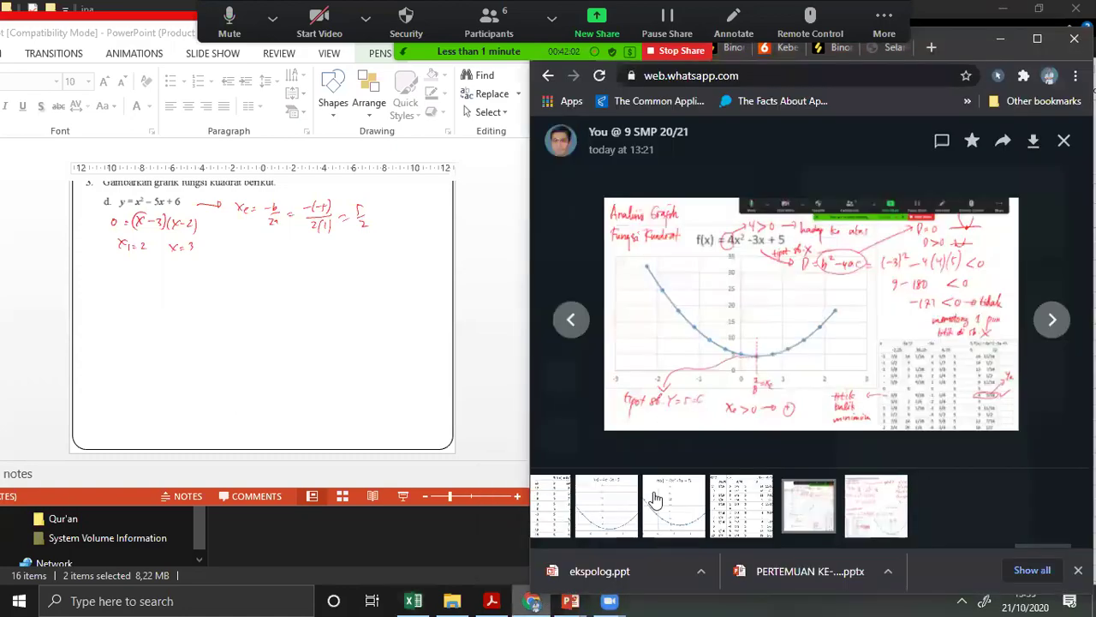